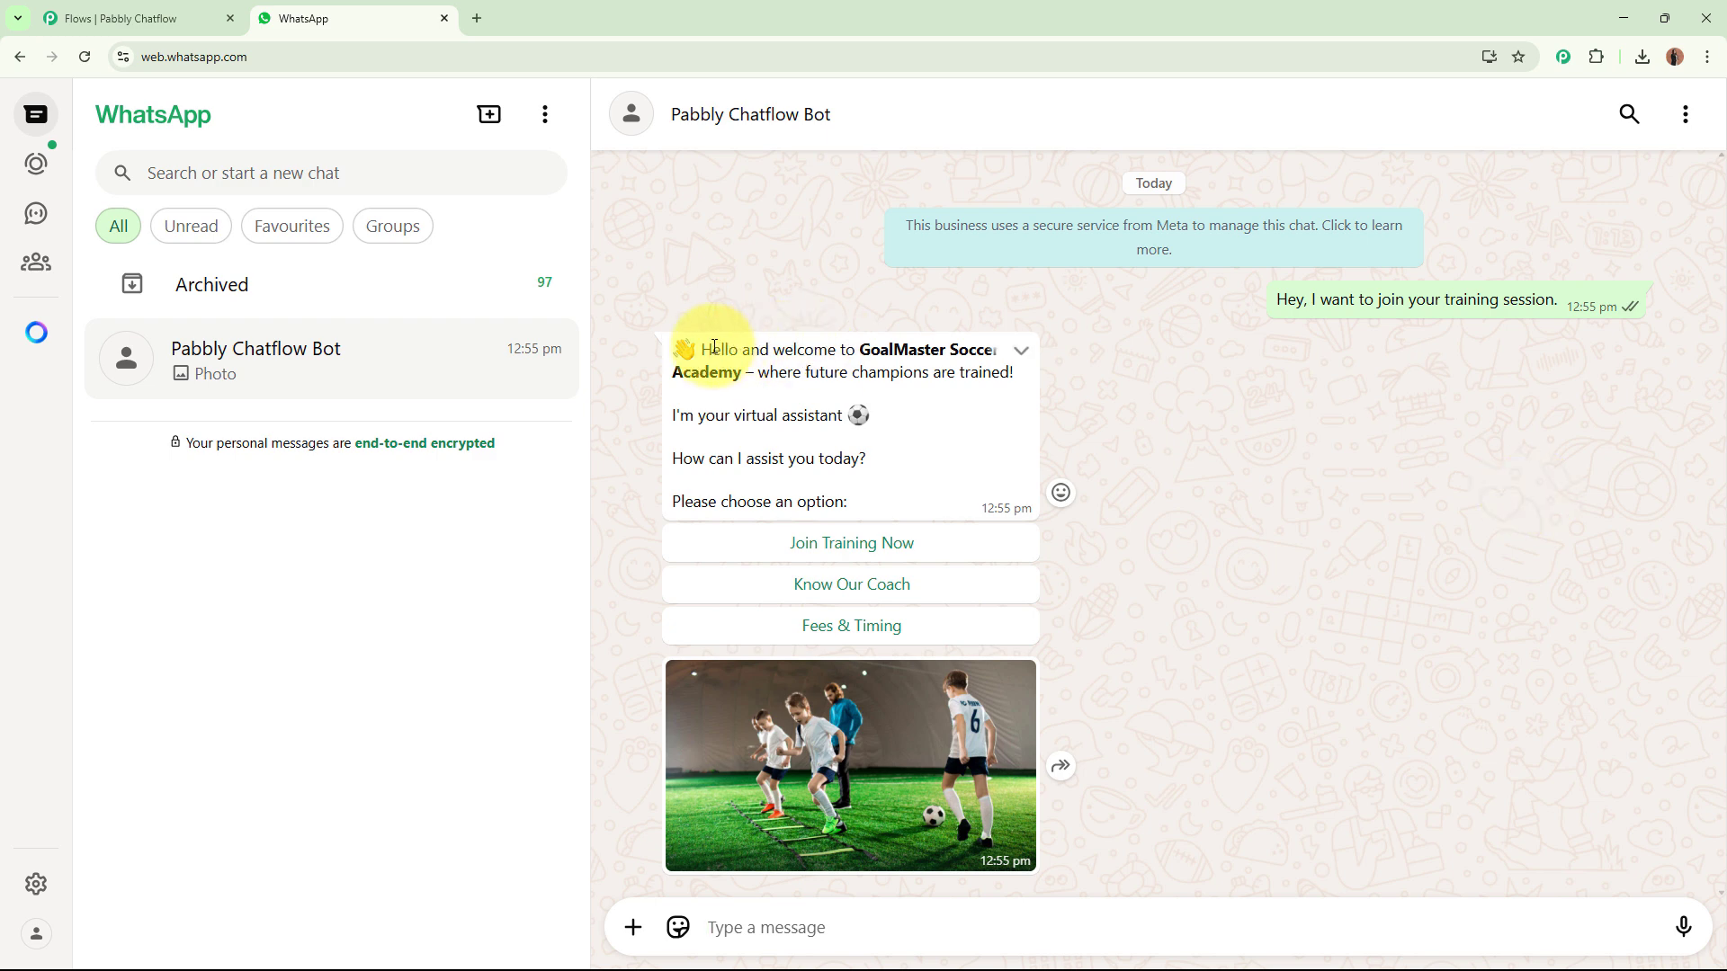
- Test the academy chatbot in WhatsApp by choosing Join Training Now, Contact Us! and Back to Main Menu
left_click_drag(704, 345, 742, 372)
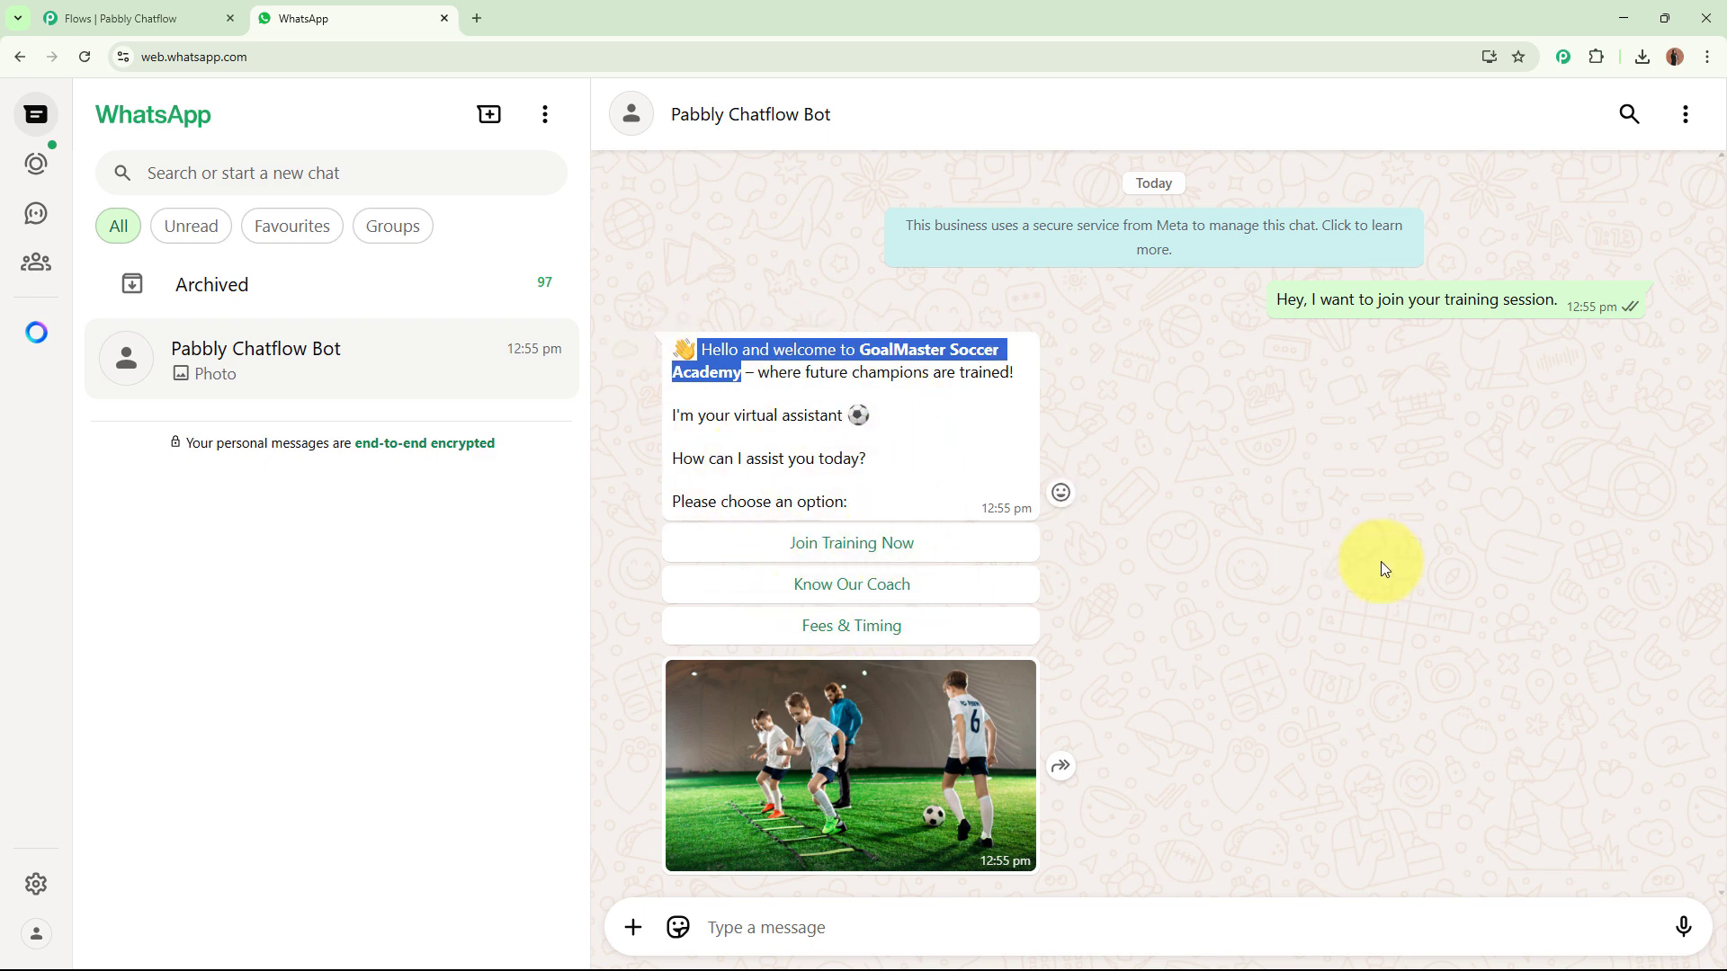
left_click(894, 545)
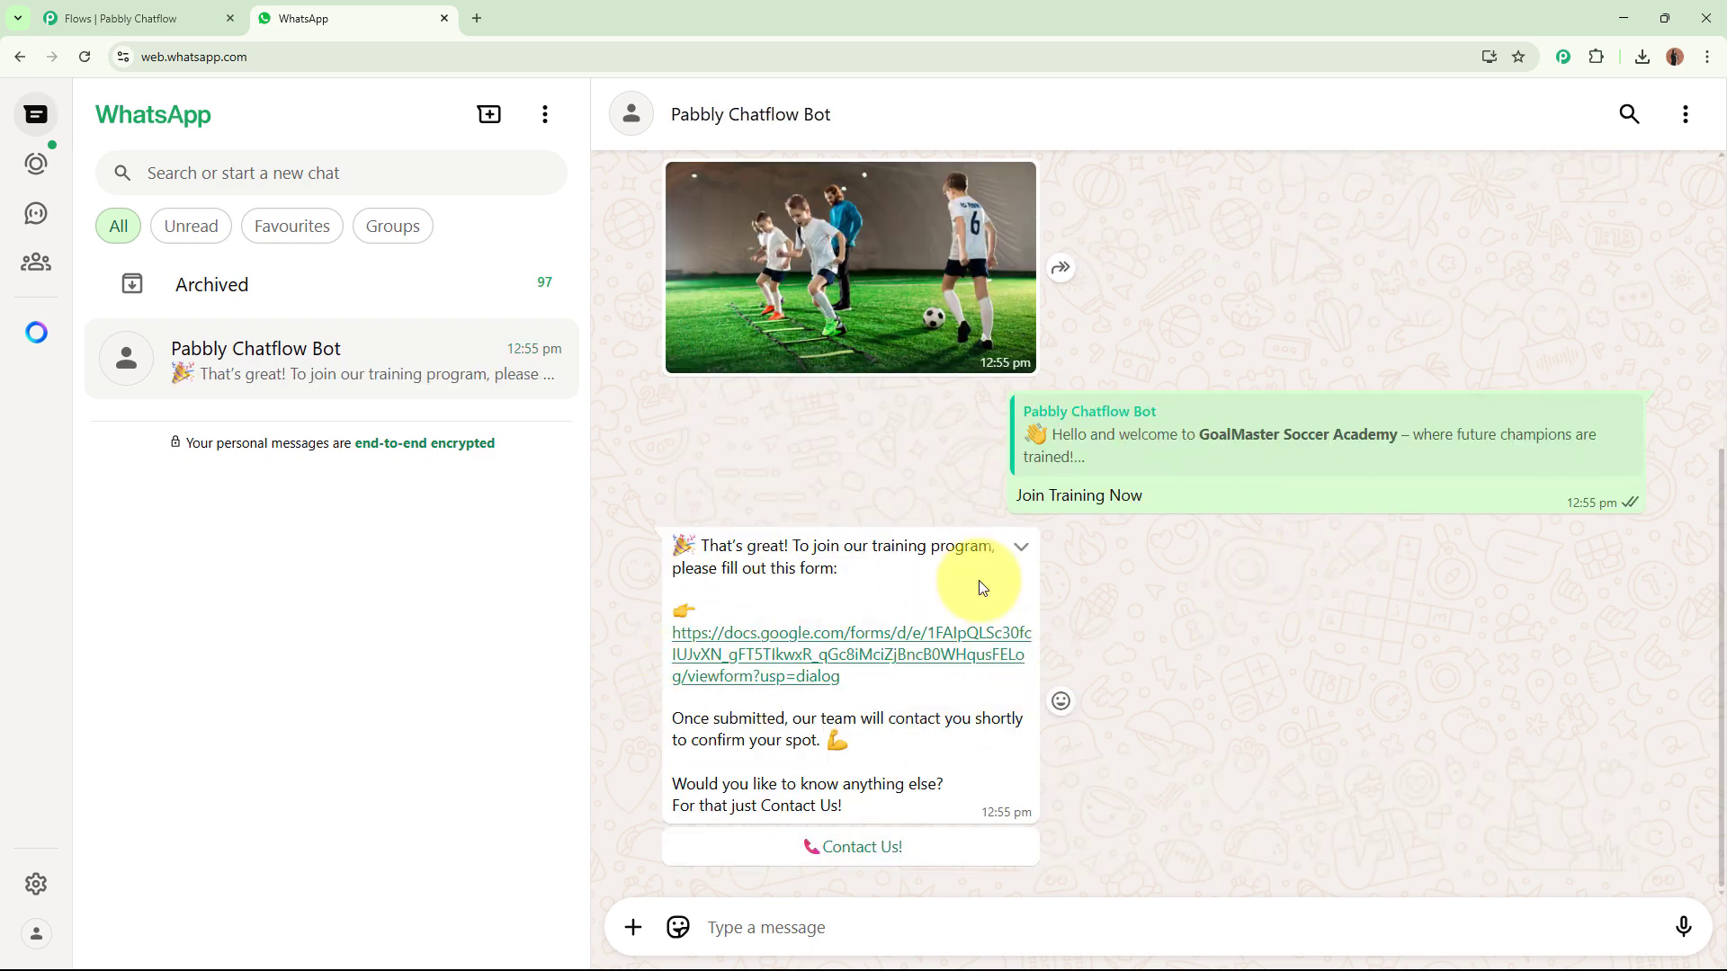
left_click(856, 847)
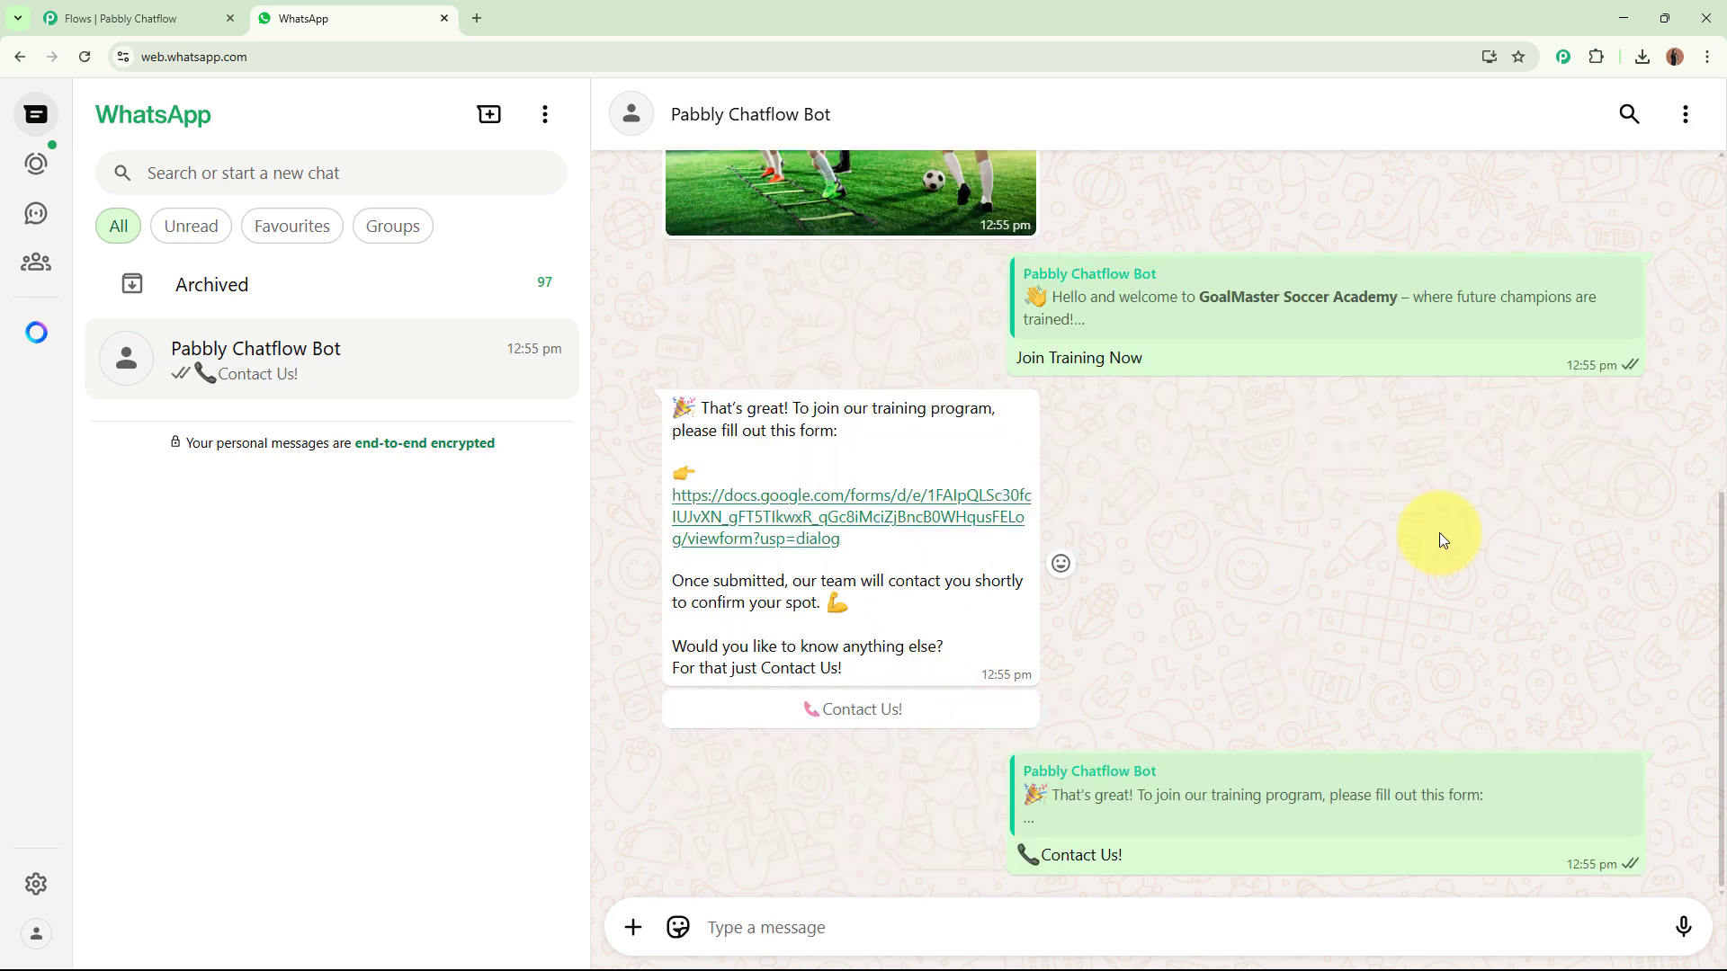
left_click(856, 846)
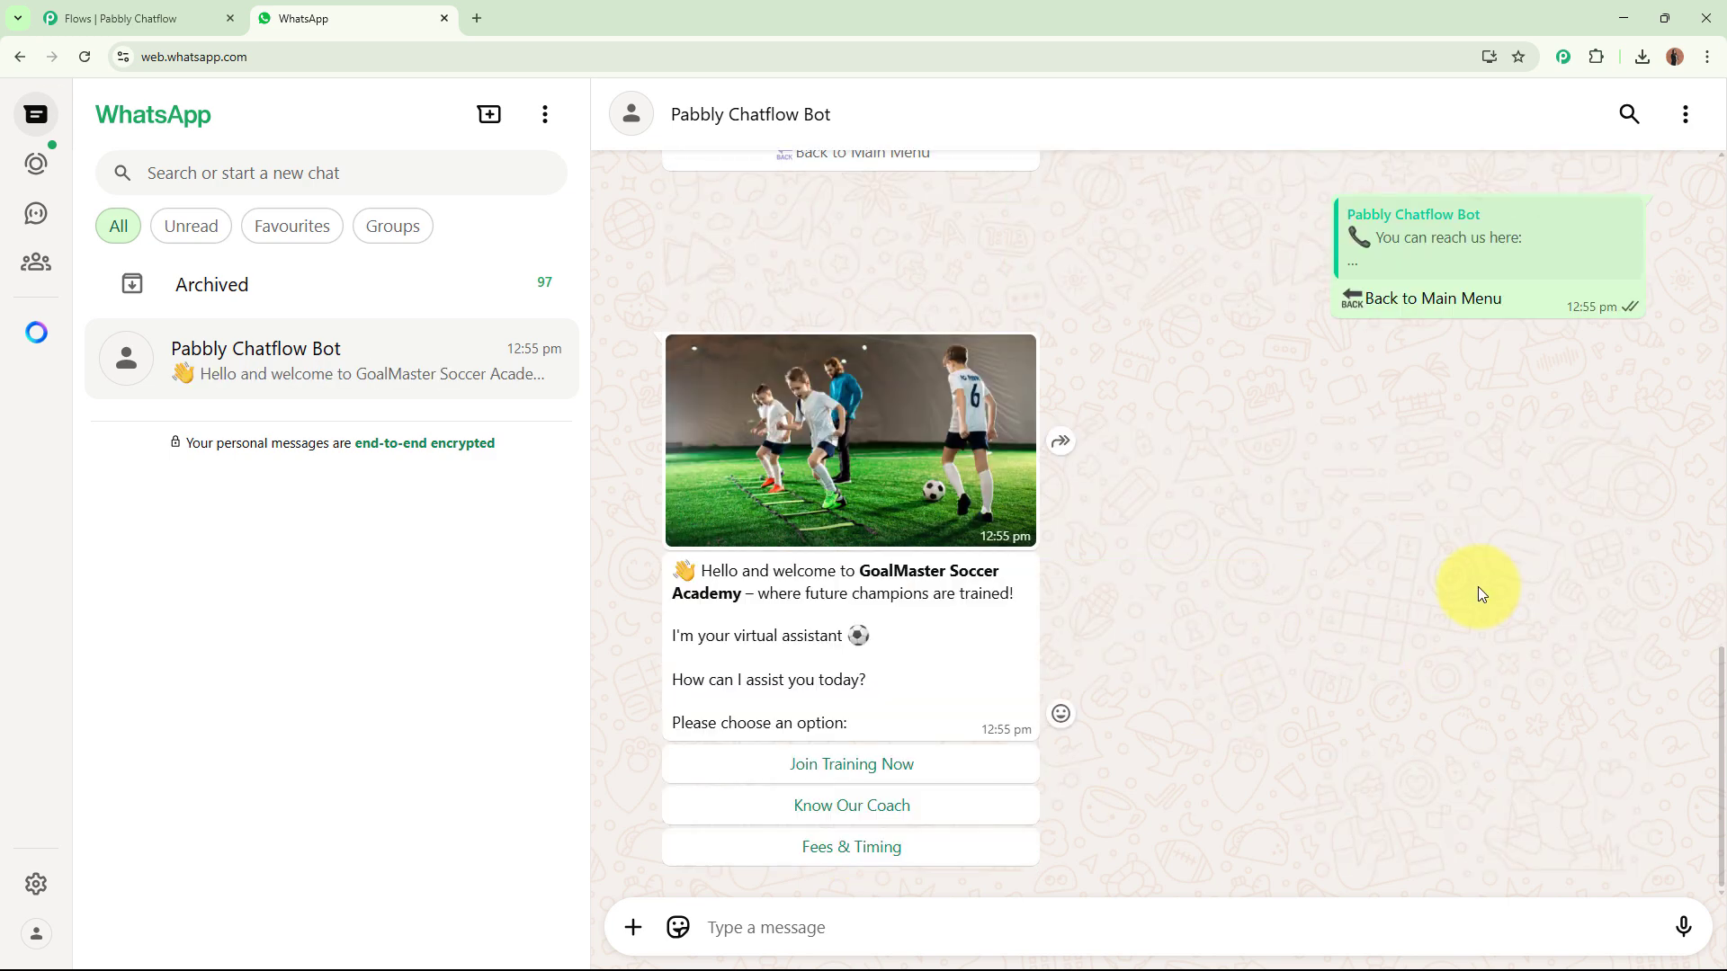
- Close the open Pabbly Chatflow flow editor and leave the site without saving changes
left_click(175, 16)
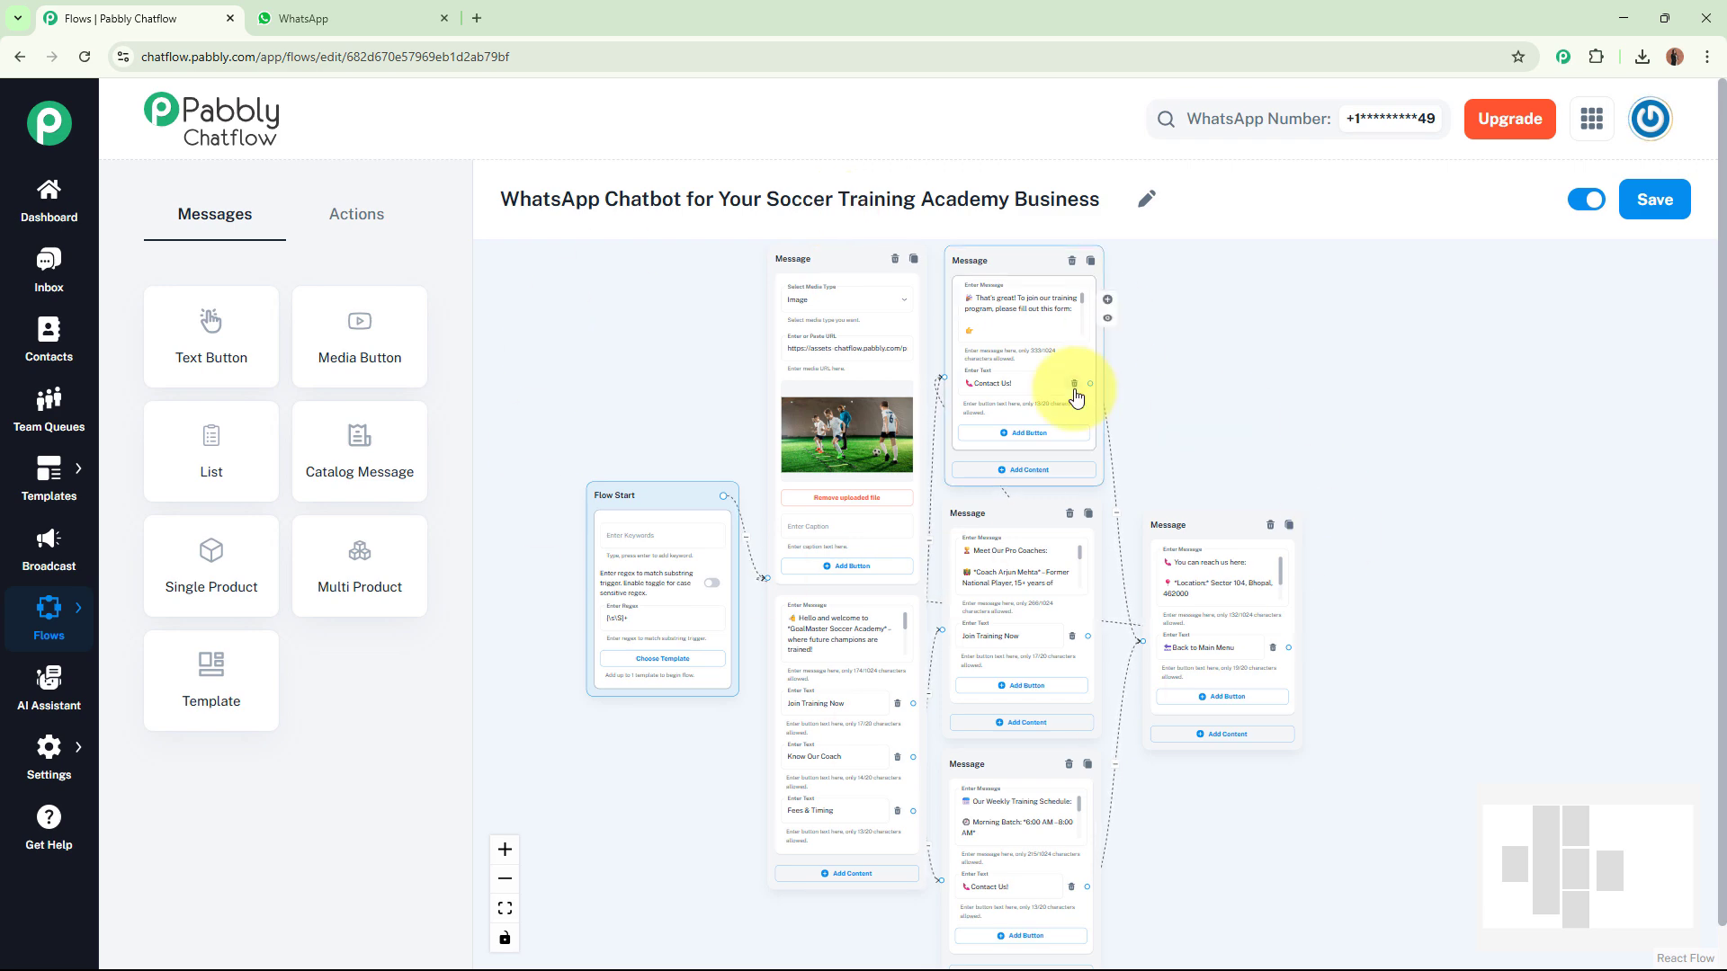
left_click(230, 18)
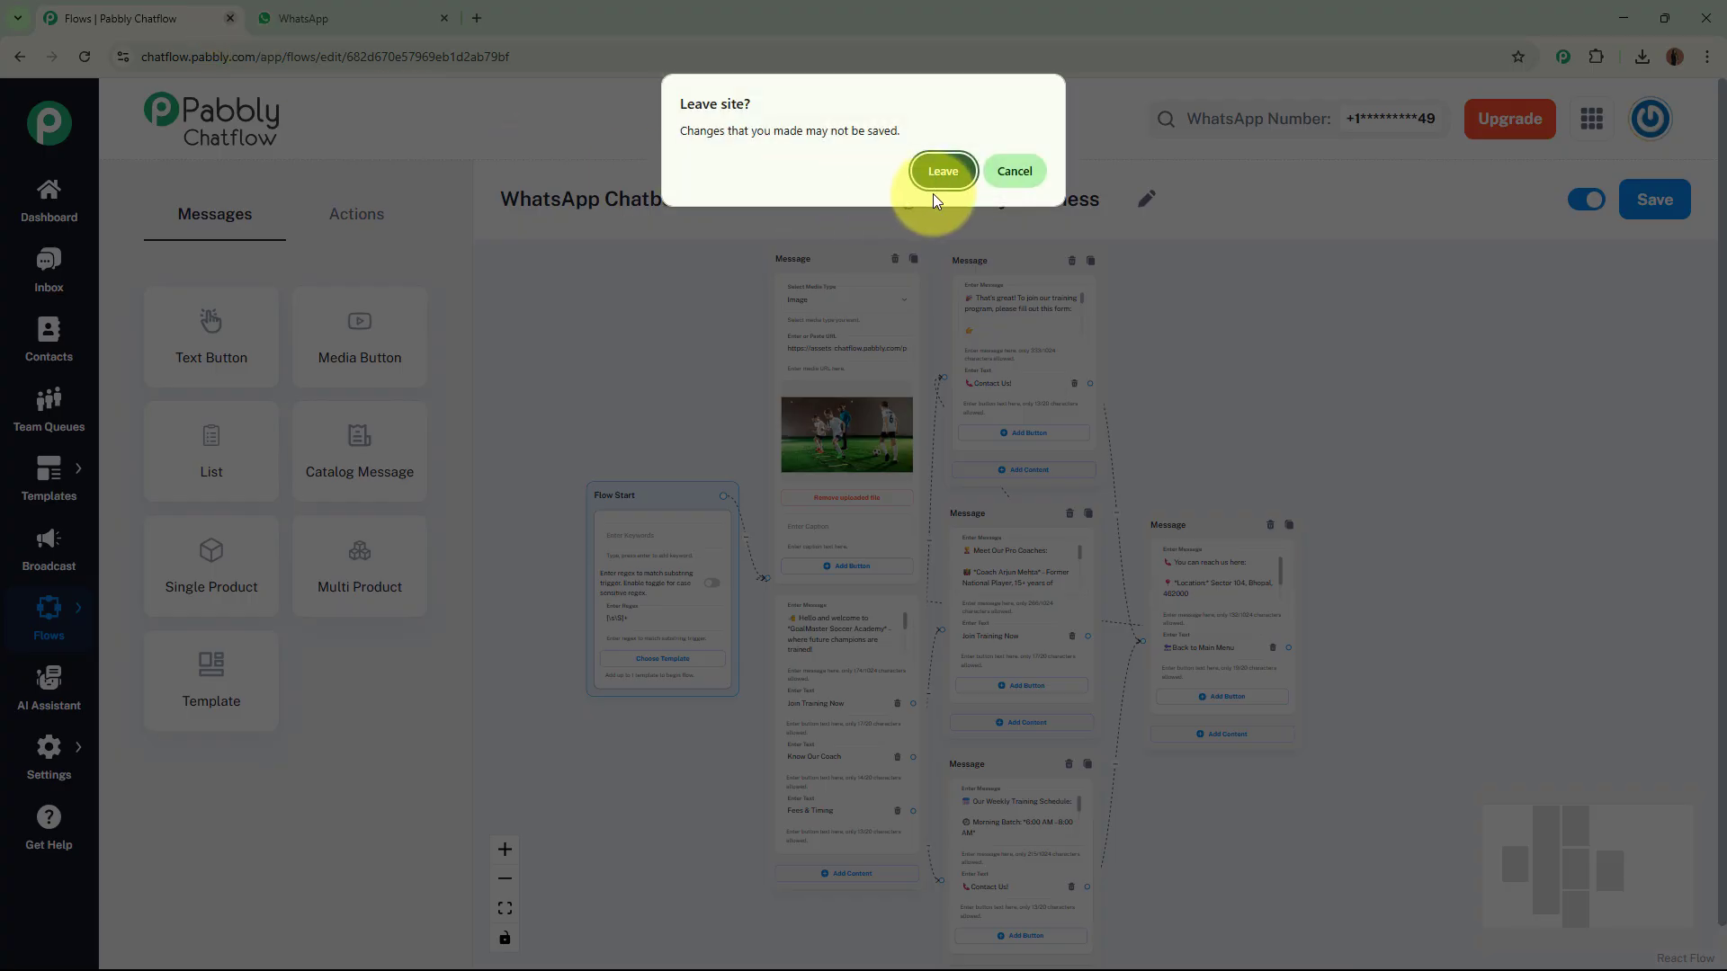
left_click(938, 176)
left_click(264, 23)
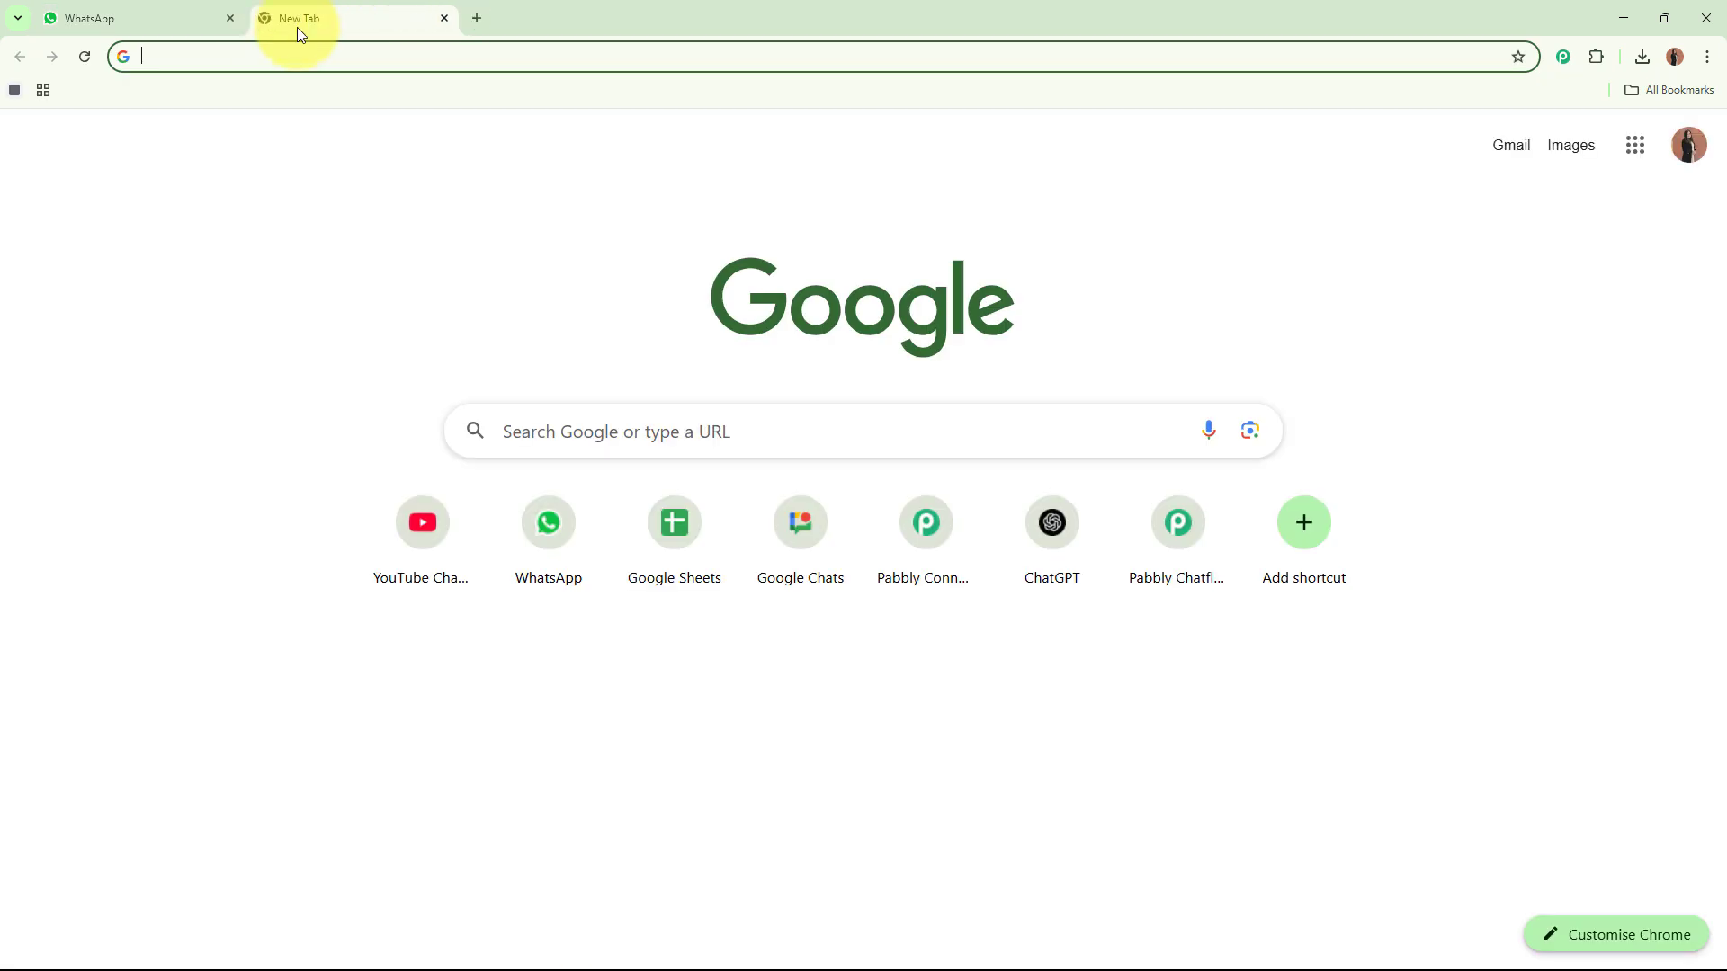
type("www.")
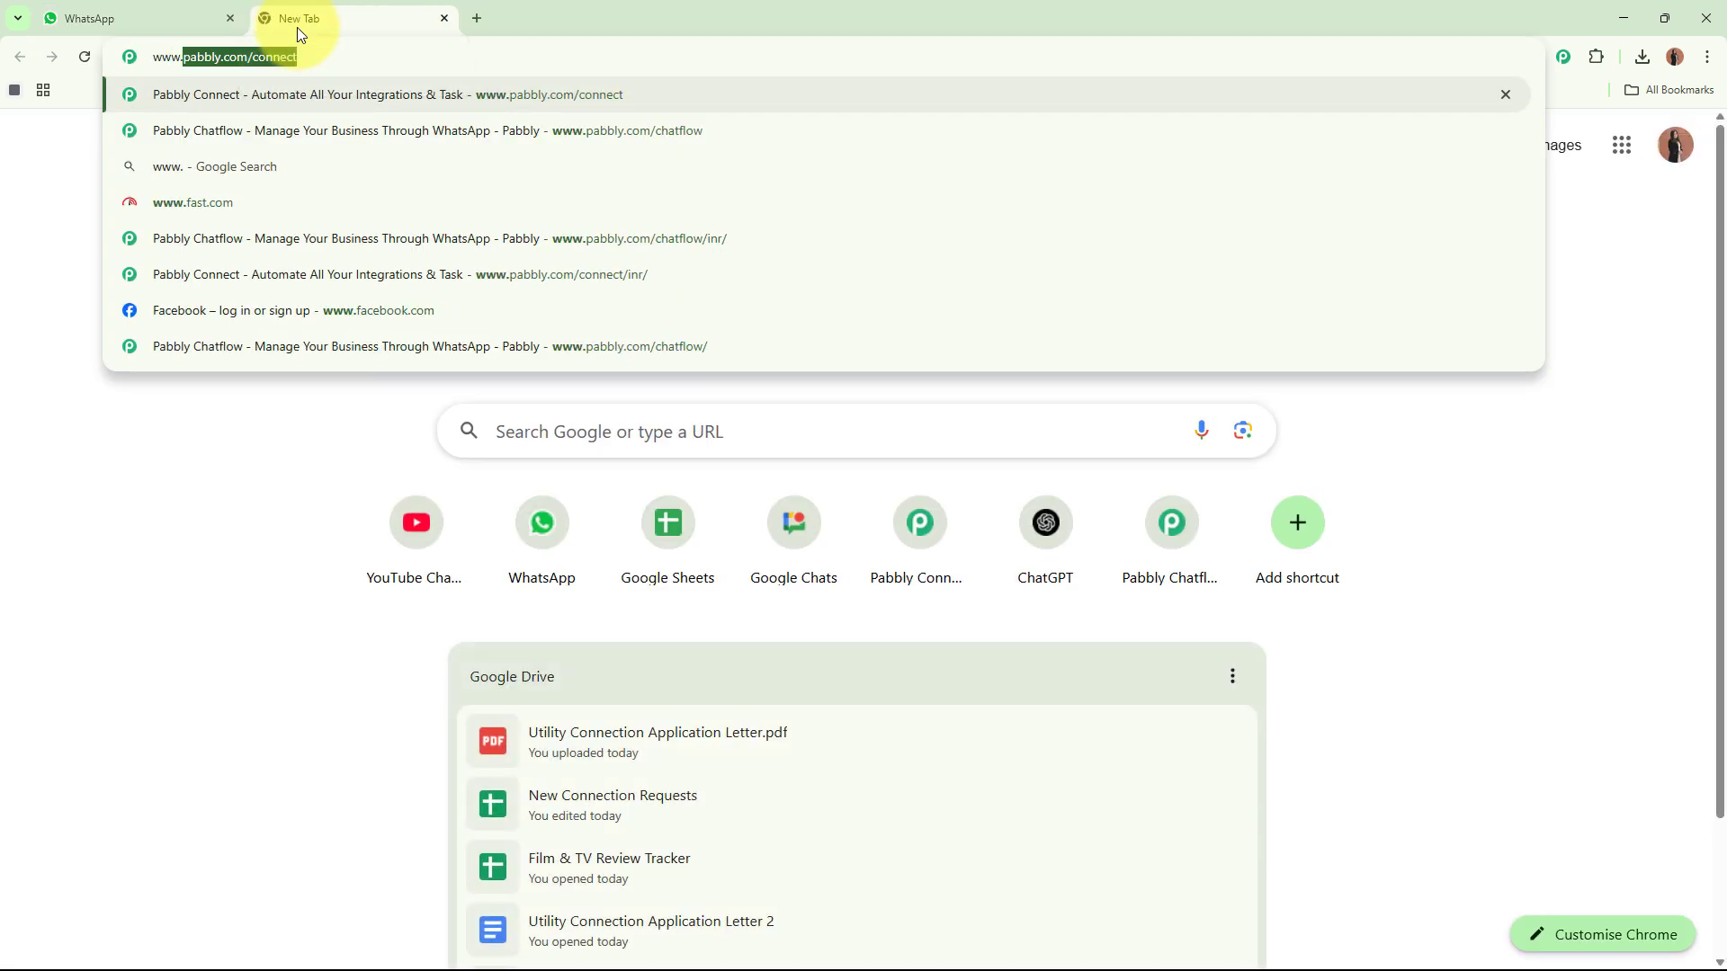
type("pabbly.c")
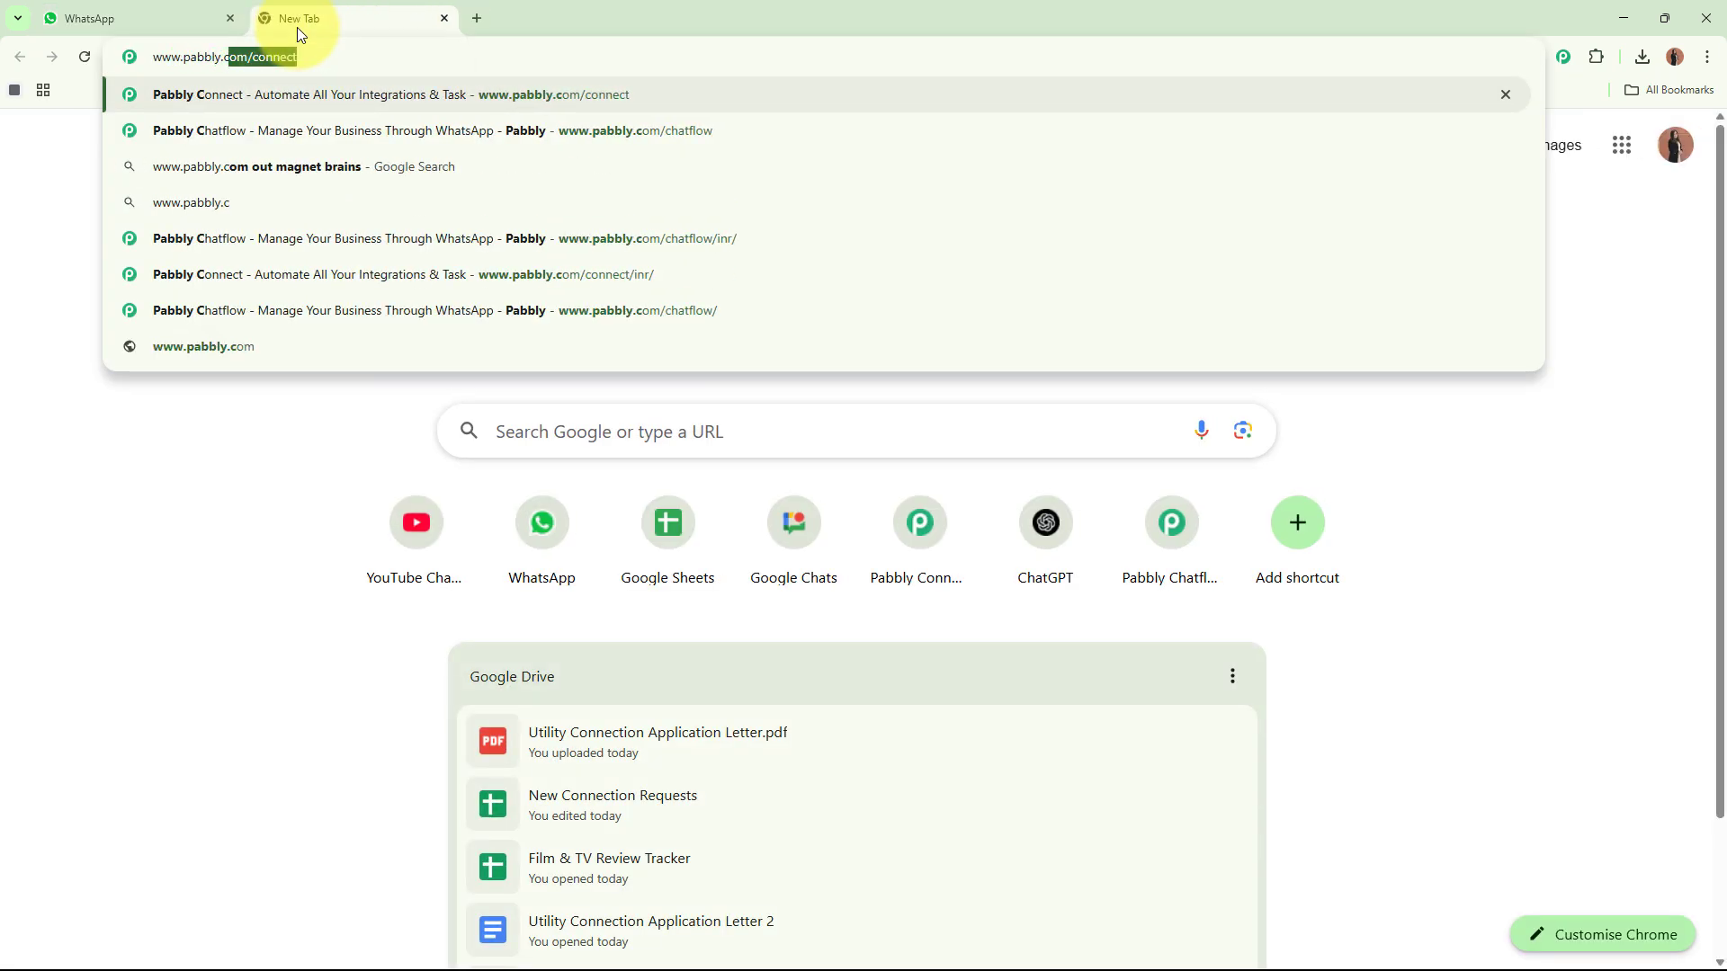
type("om/chatflow")
key("Return")
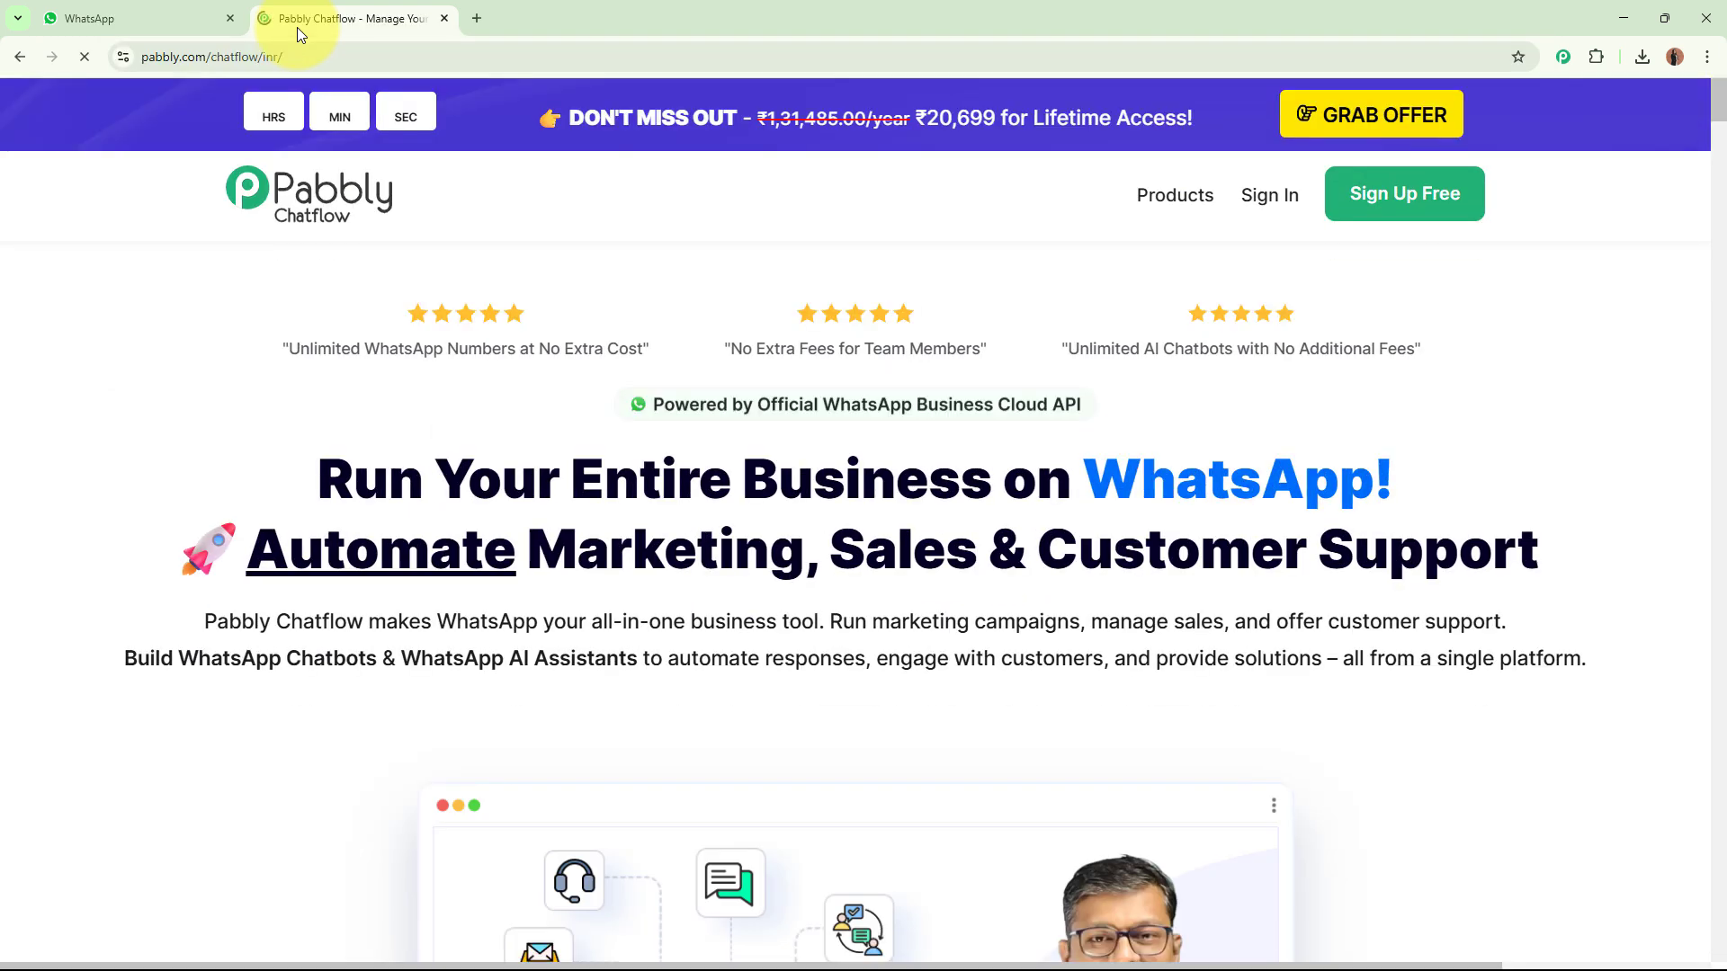
left_click_drag(373, 30, 156, 3)
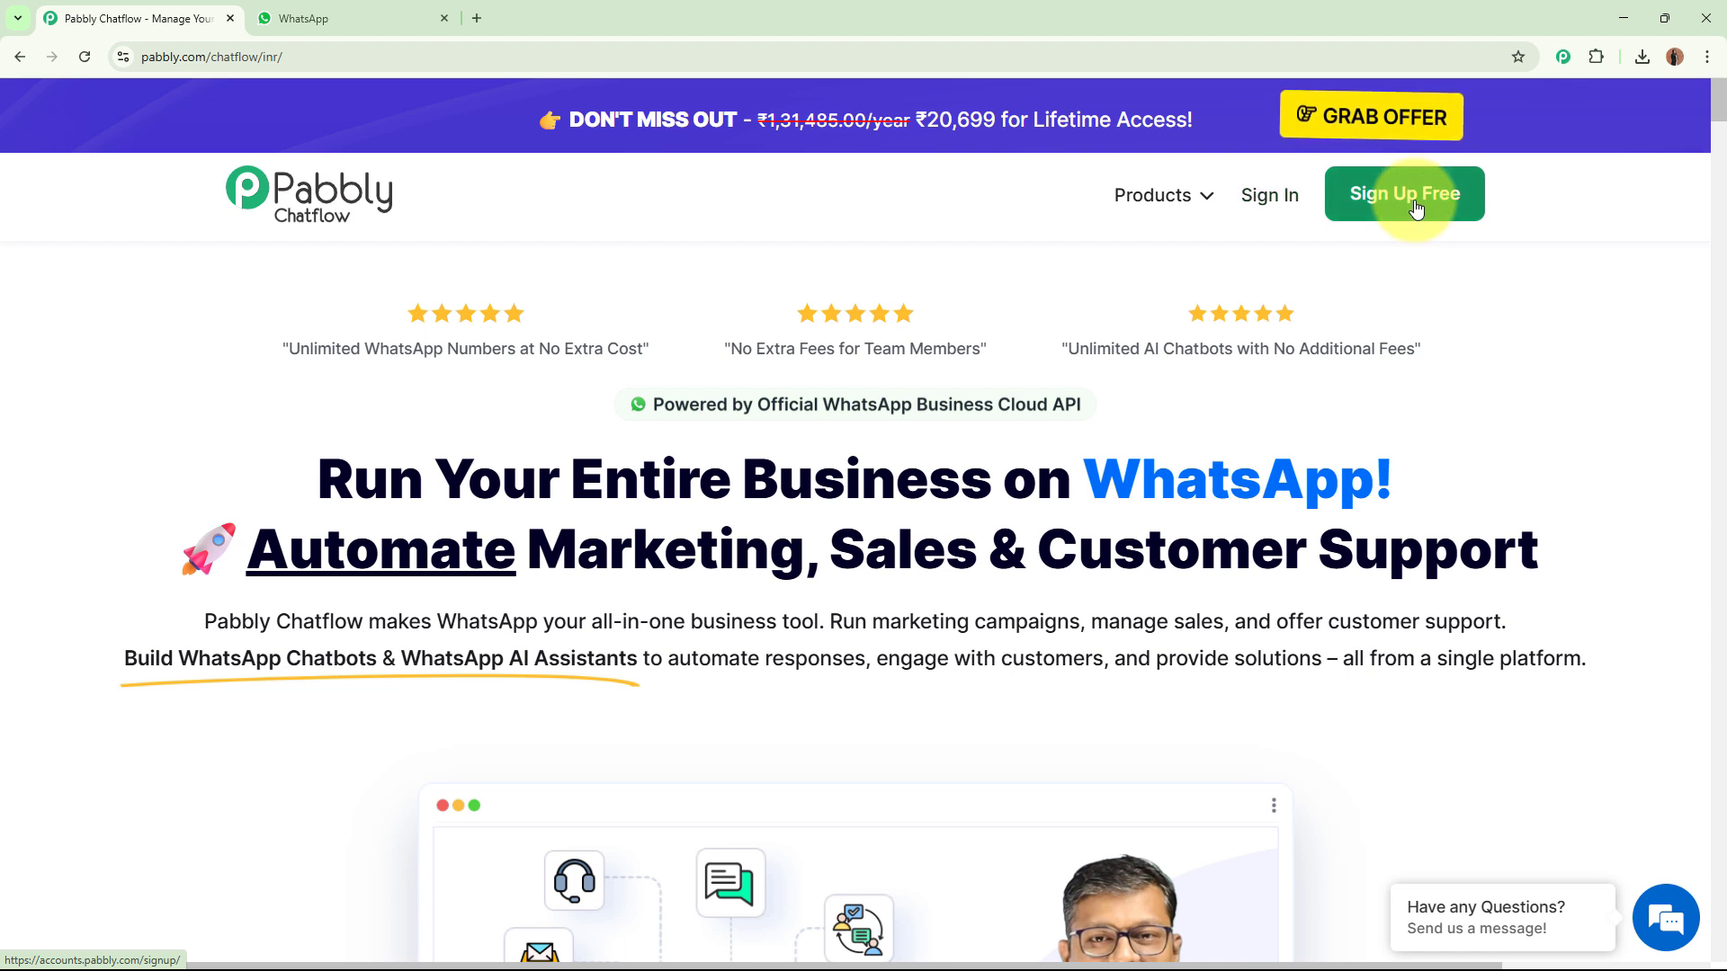
- Sign in to Pabbly and access Pabbly Chatflow from the list of all Pabbly apps
left_click(1274, 206)
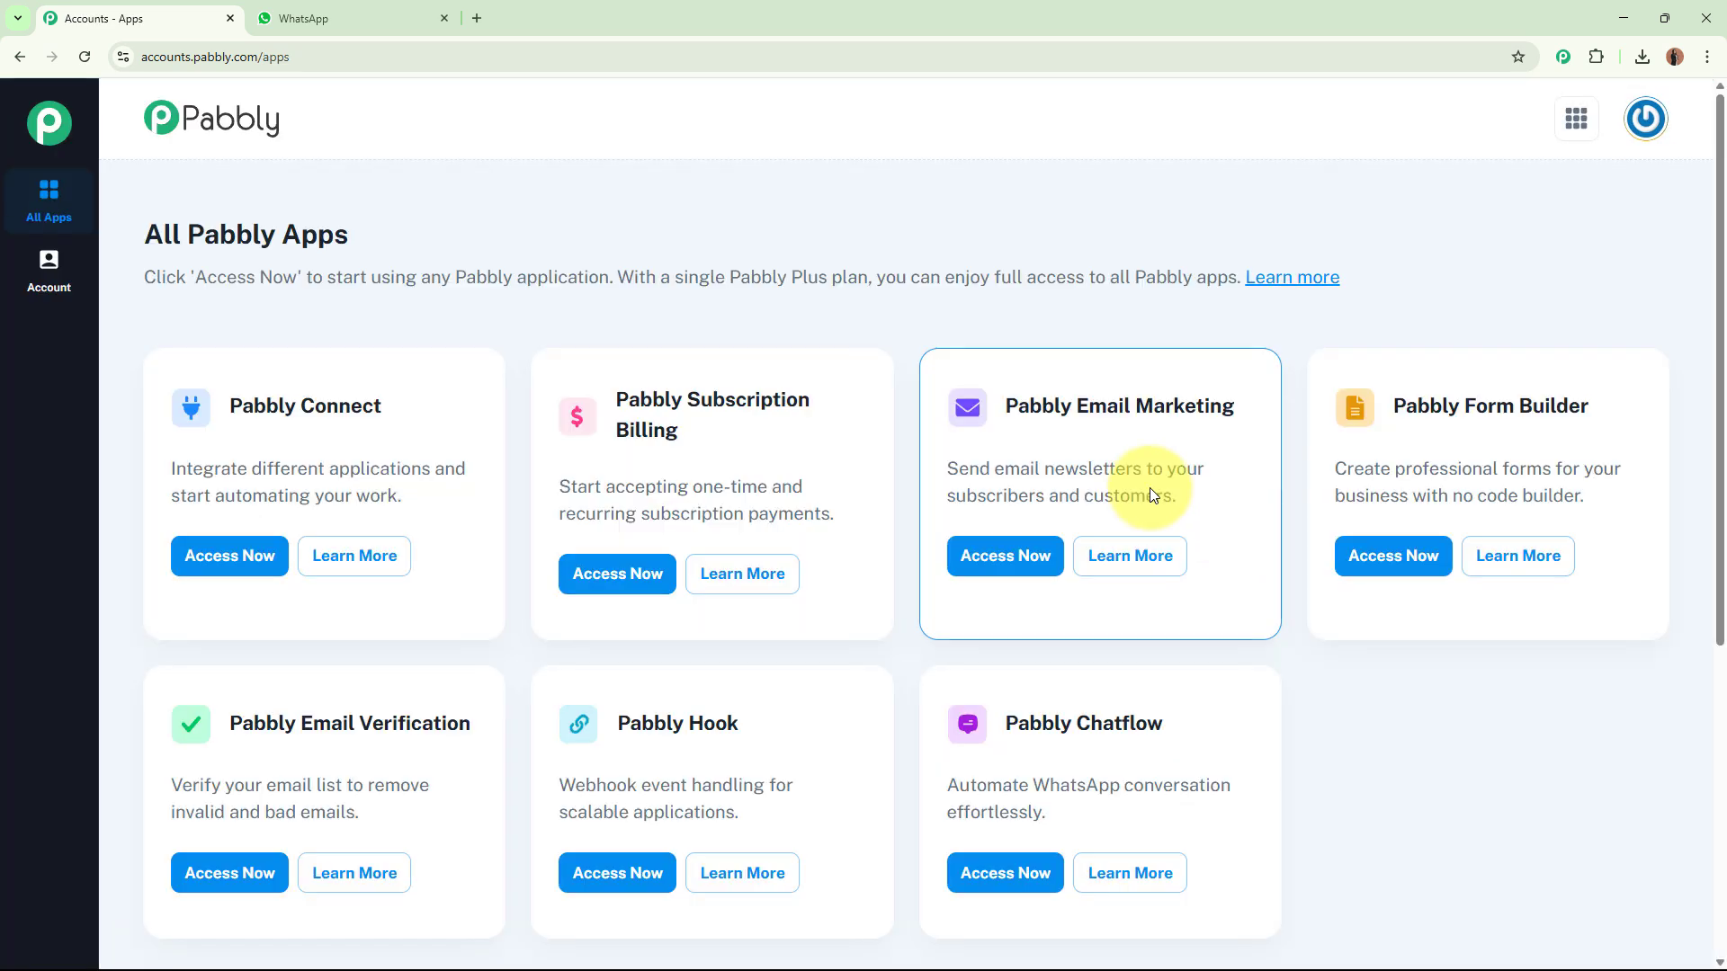
left_click_drag(143, 234, 446, 235)
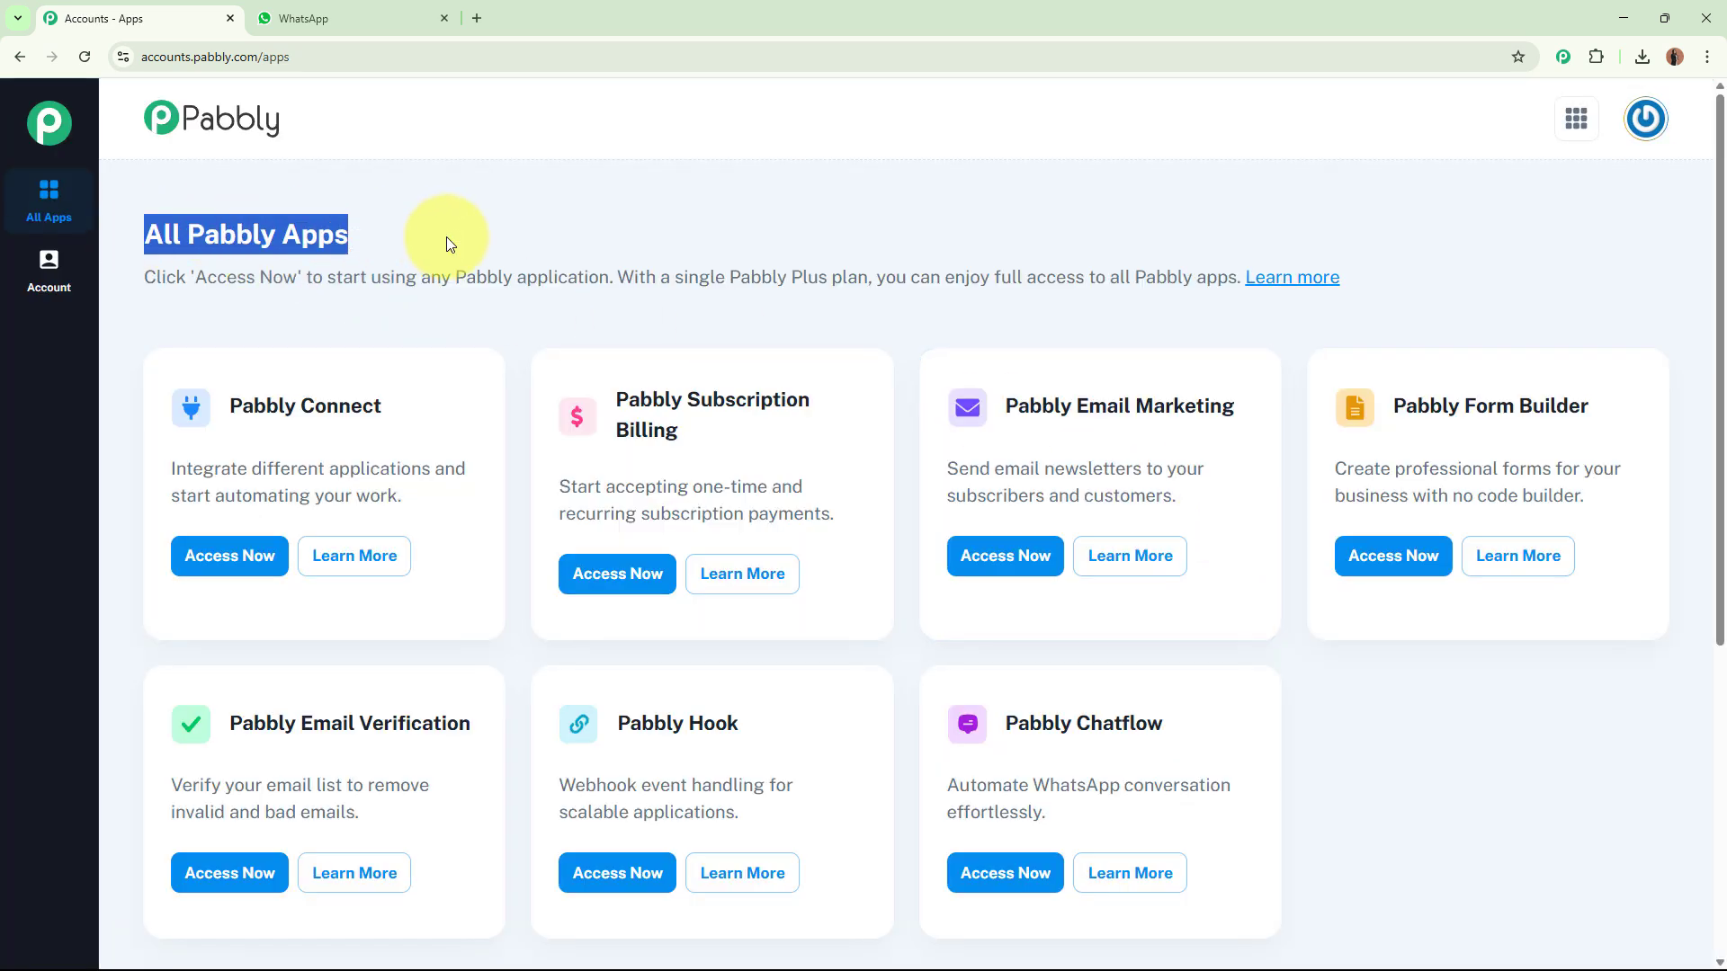
left_click(752, 223)
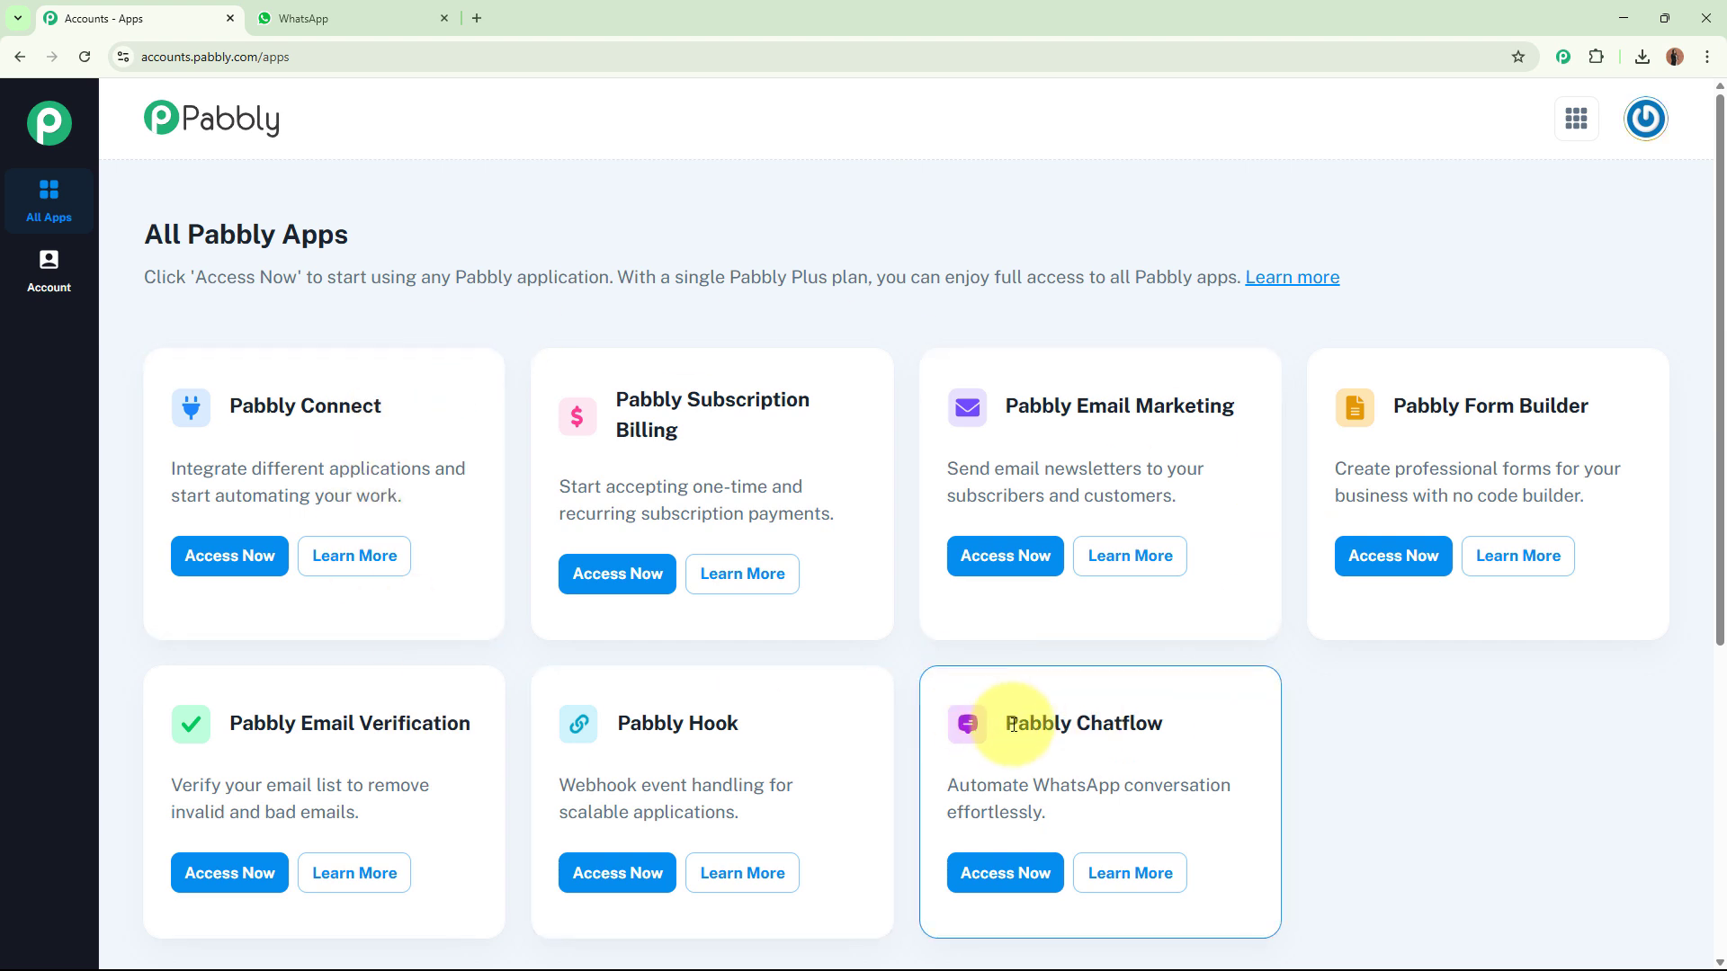
triple_click(1042, 720)
left_click(1442, 737)
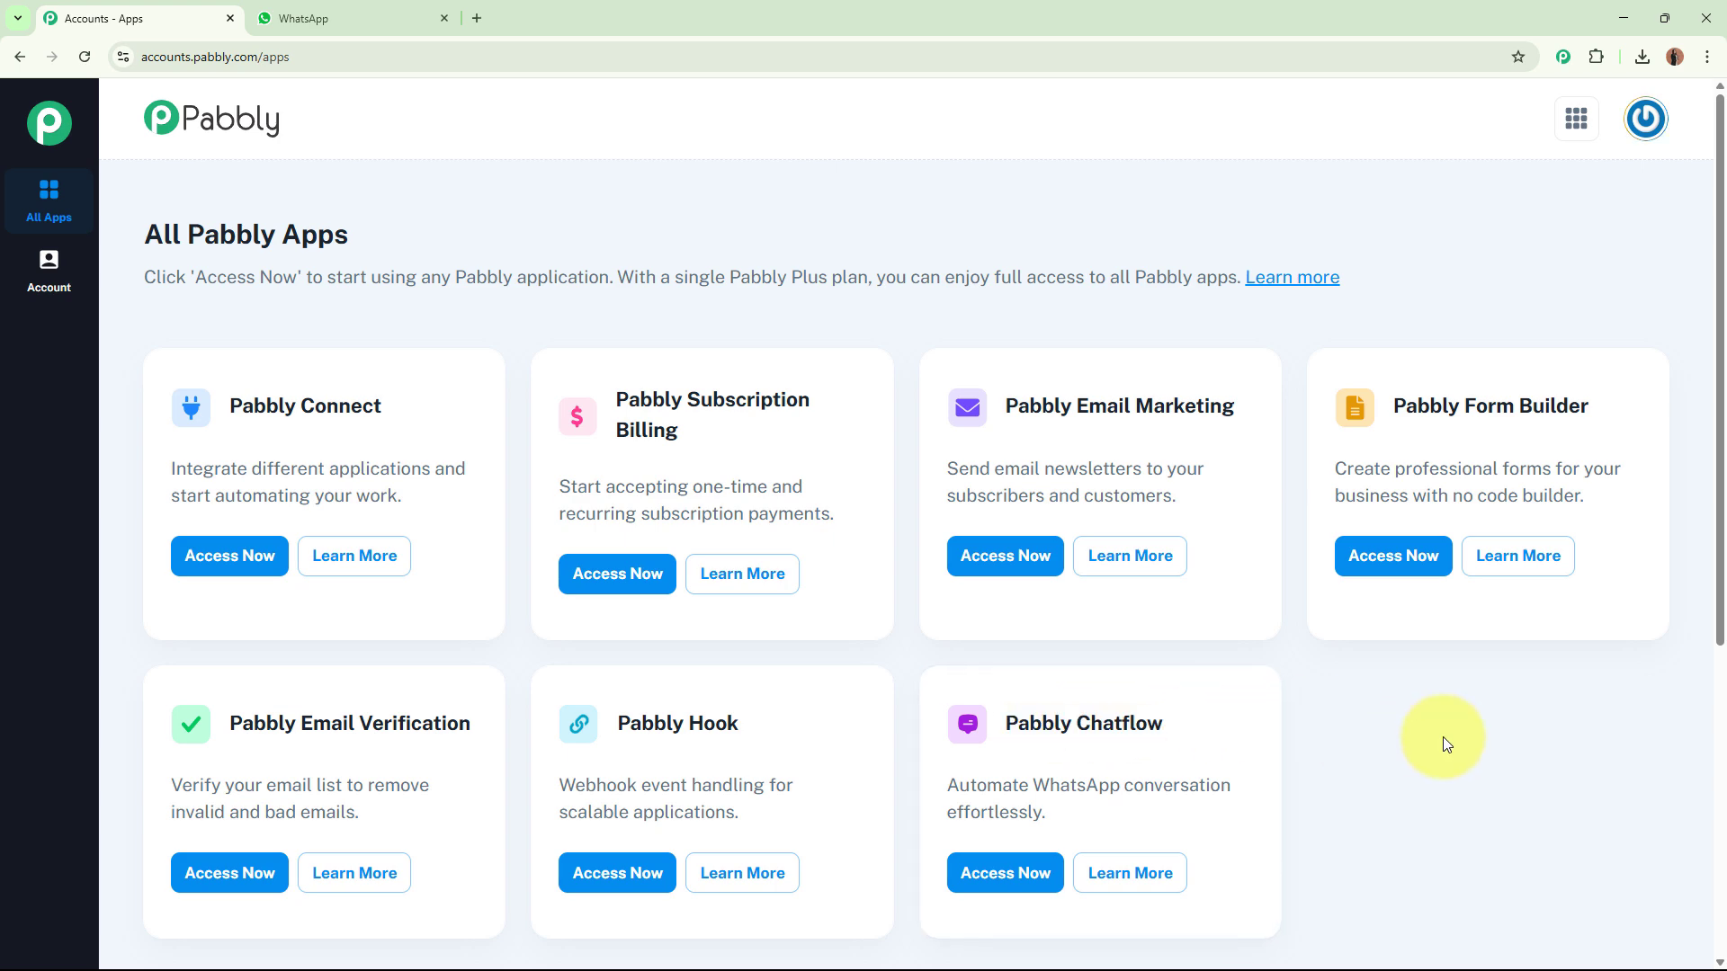
left_click(1026, 868)
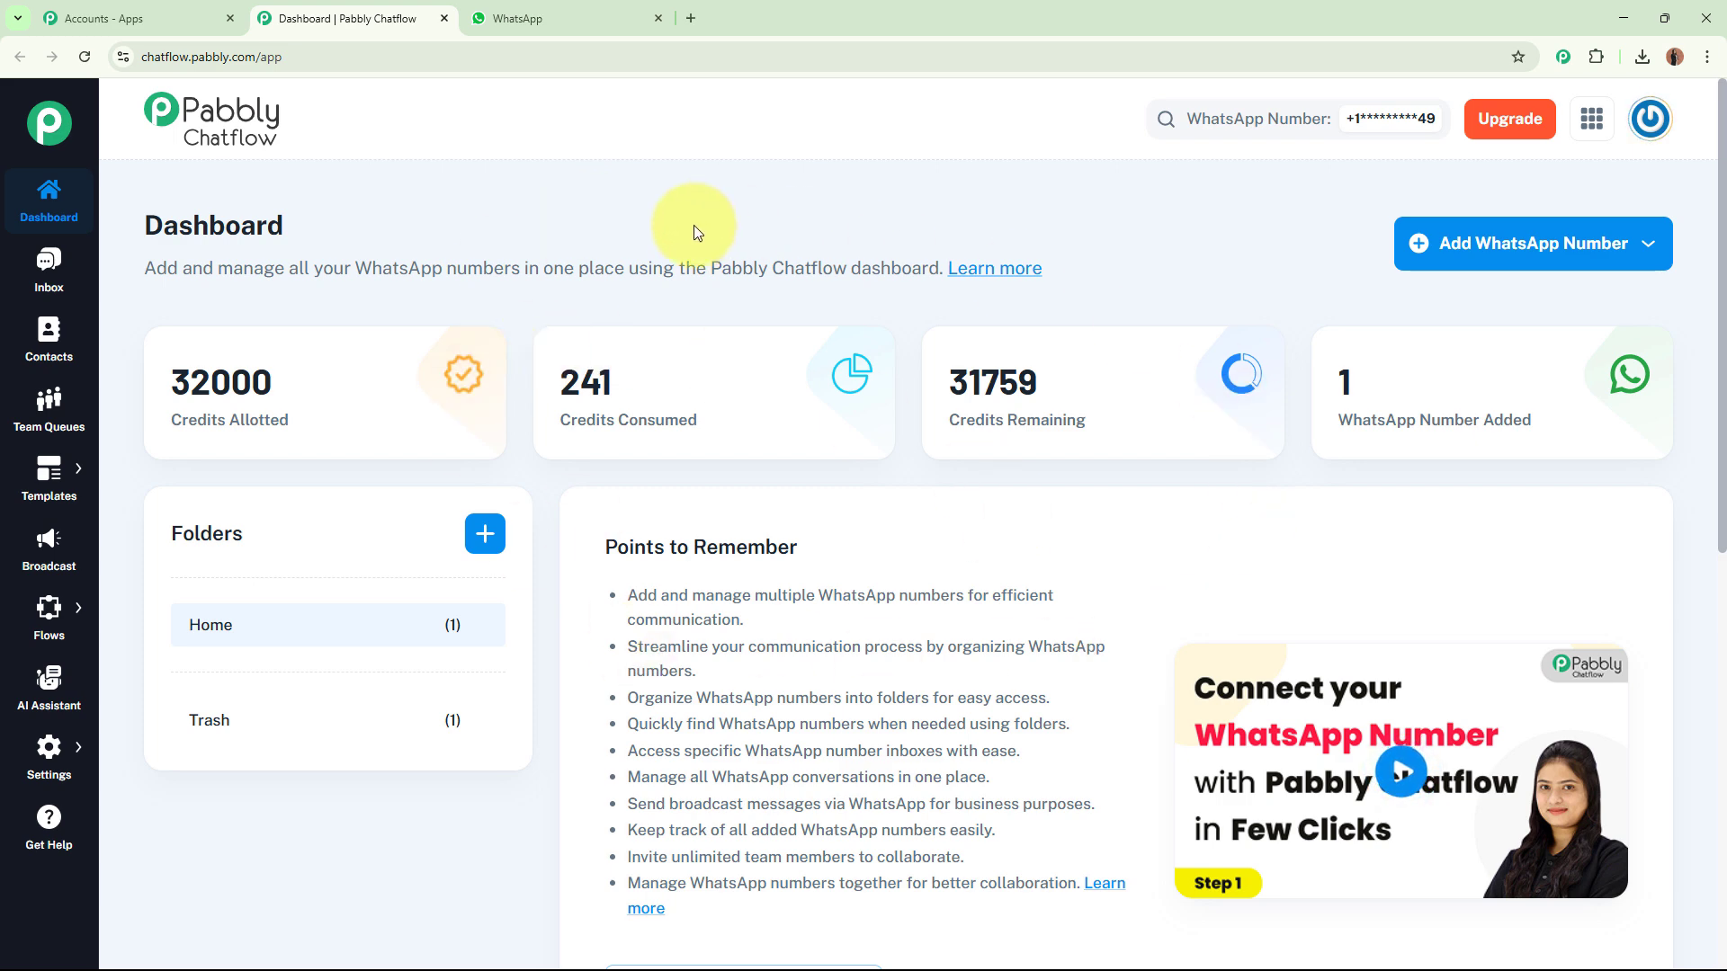
- Examine the connection options for adding a WhatsApp number on the Chatflow dashboard
left_click(1464, 252)
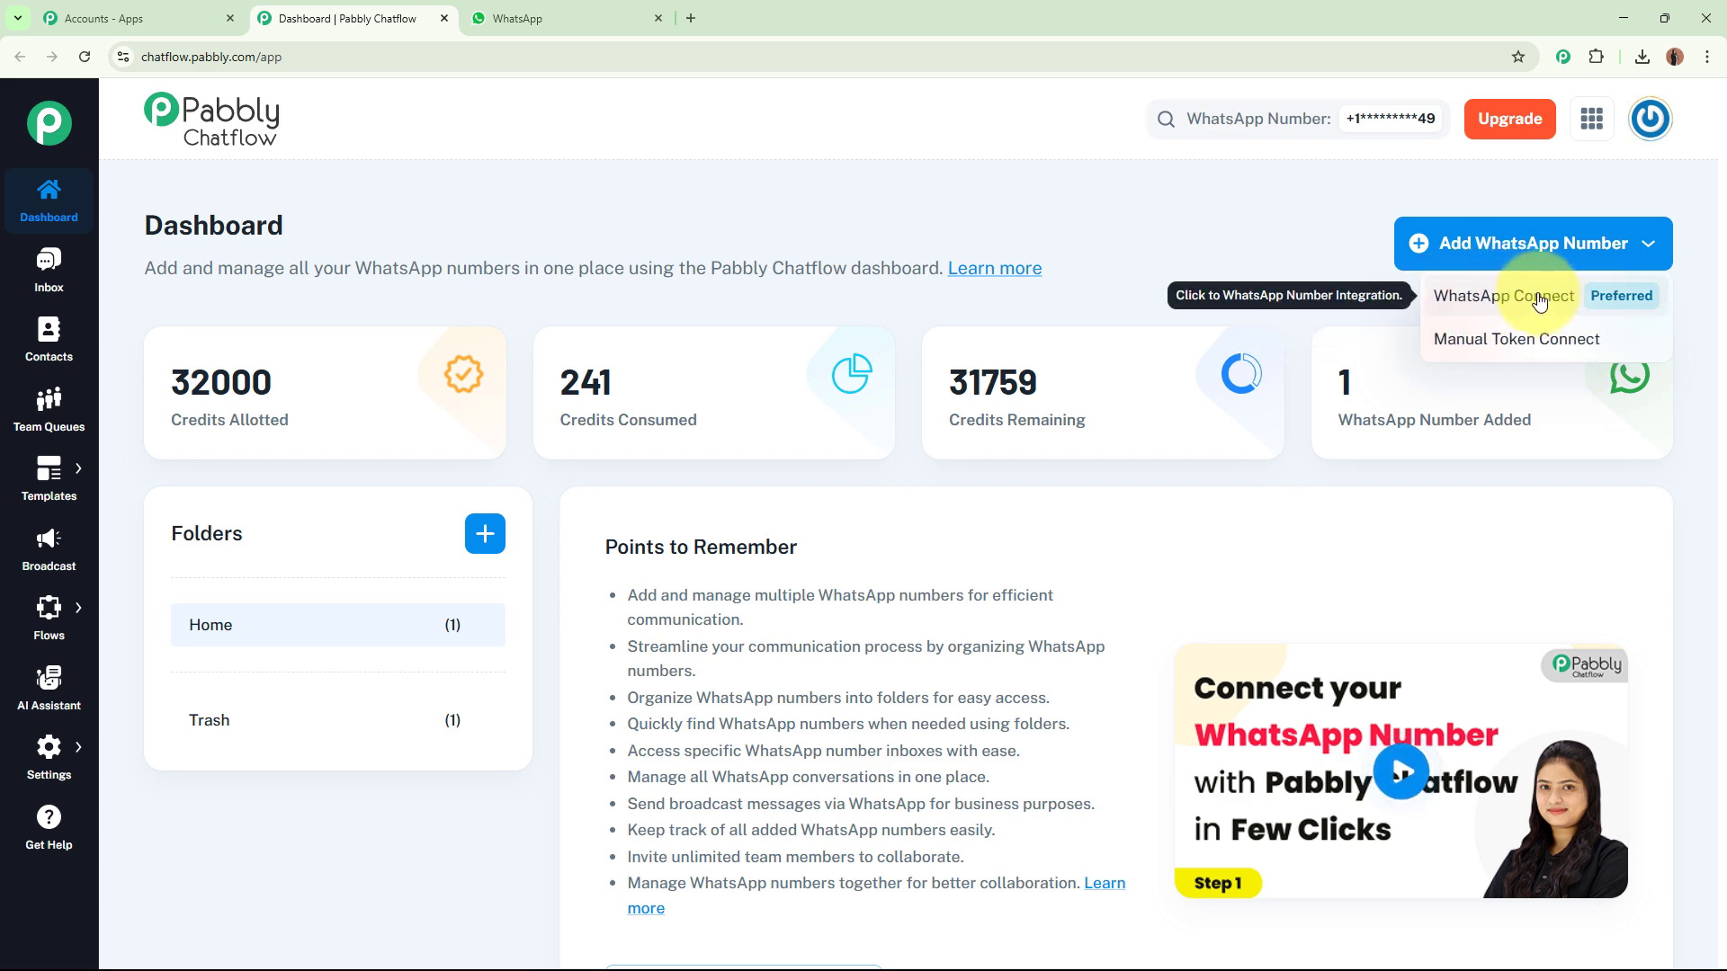
left_click(1245, 268)
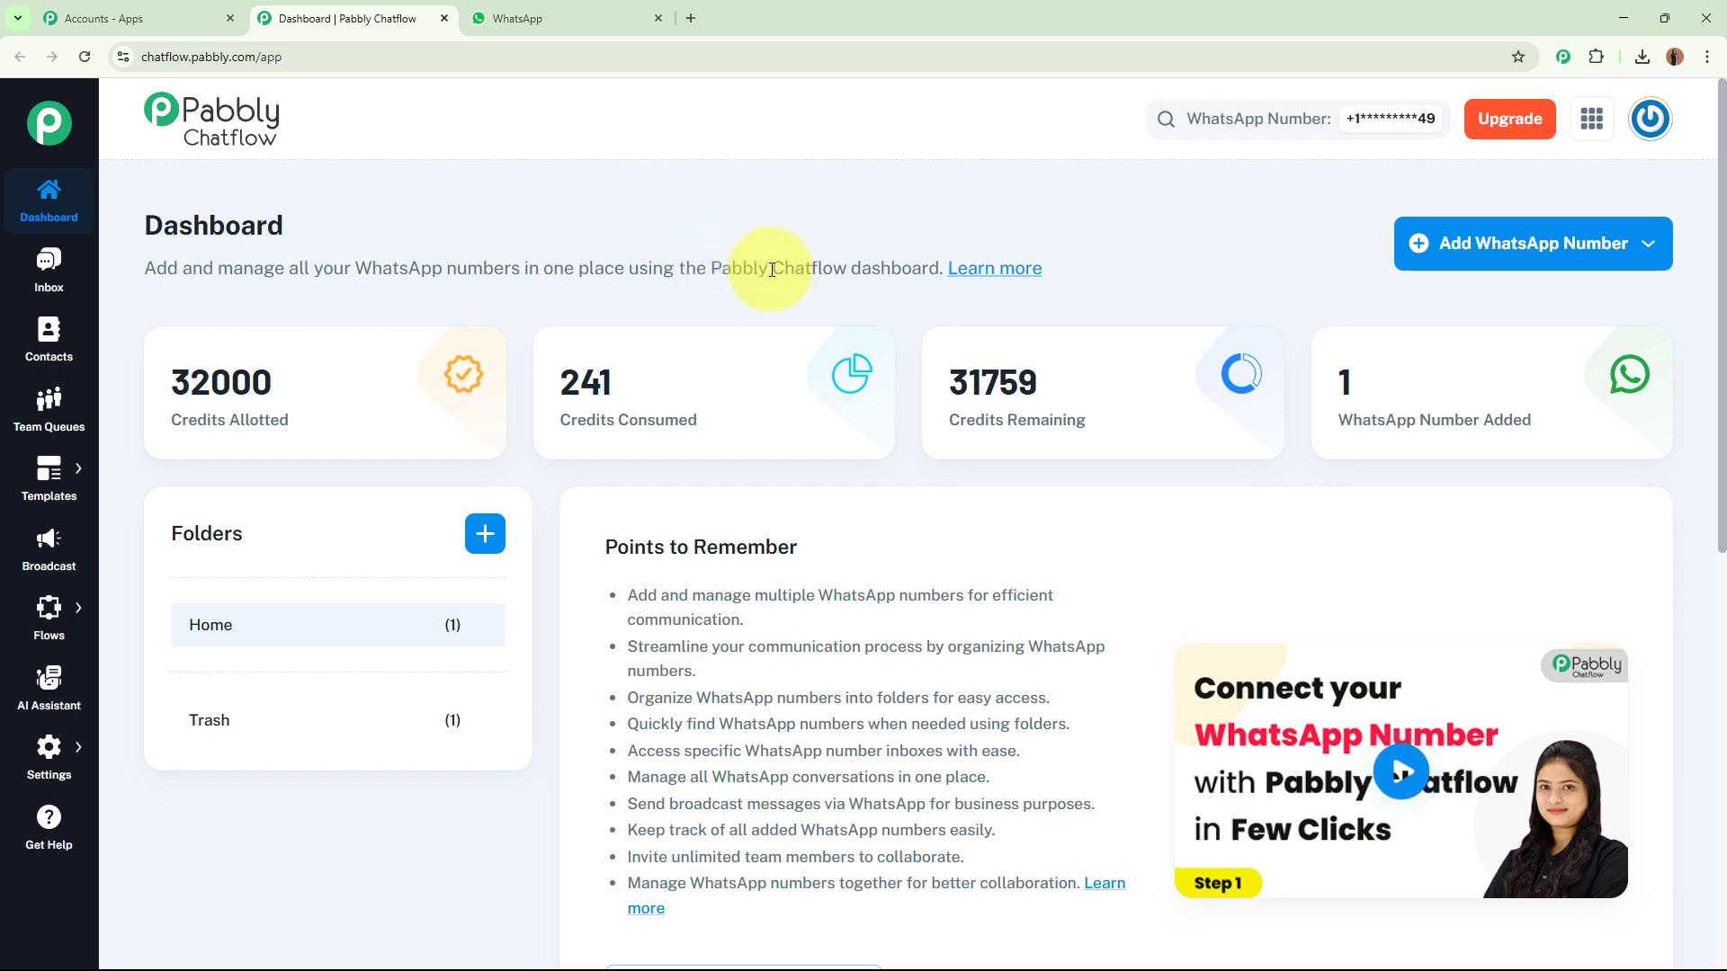
left_click_drag(710, 268, 859, 271)
left_click(1193, 256)
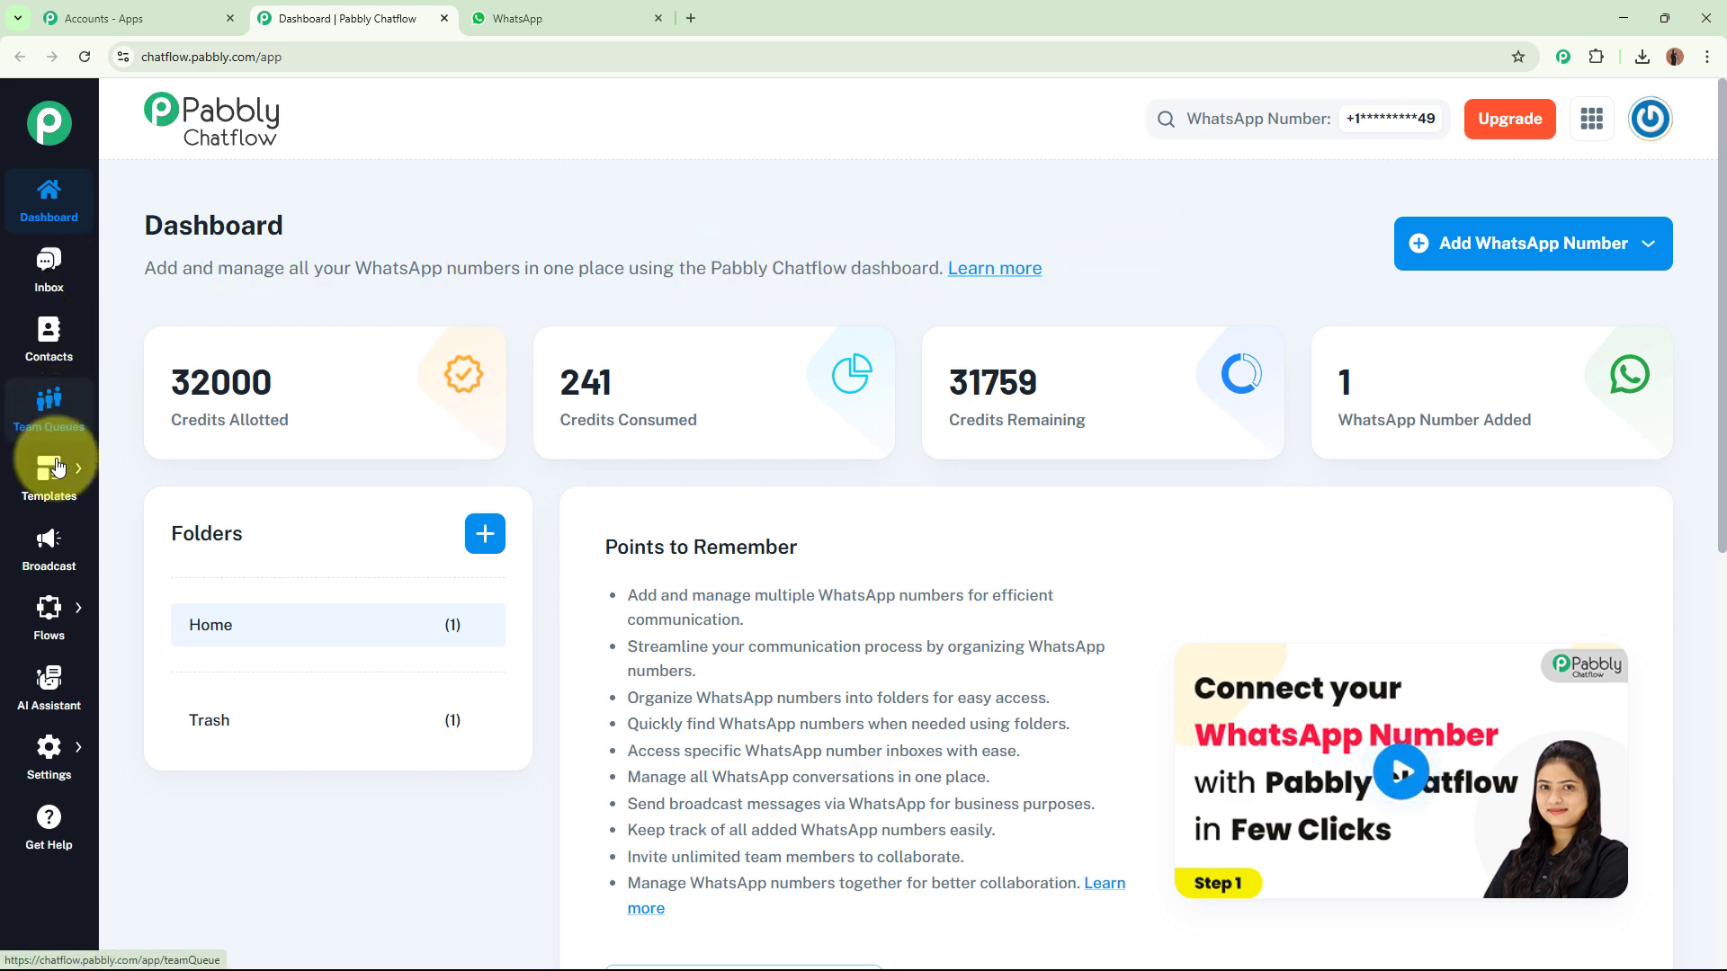
- Go to the Flow Builder and add a new flow
mouse_move(61, 623)
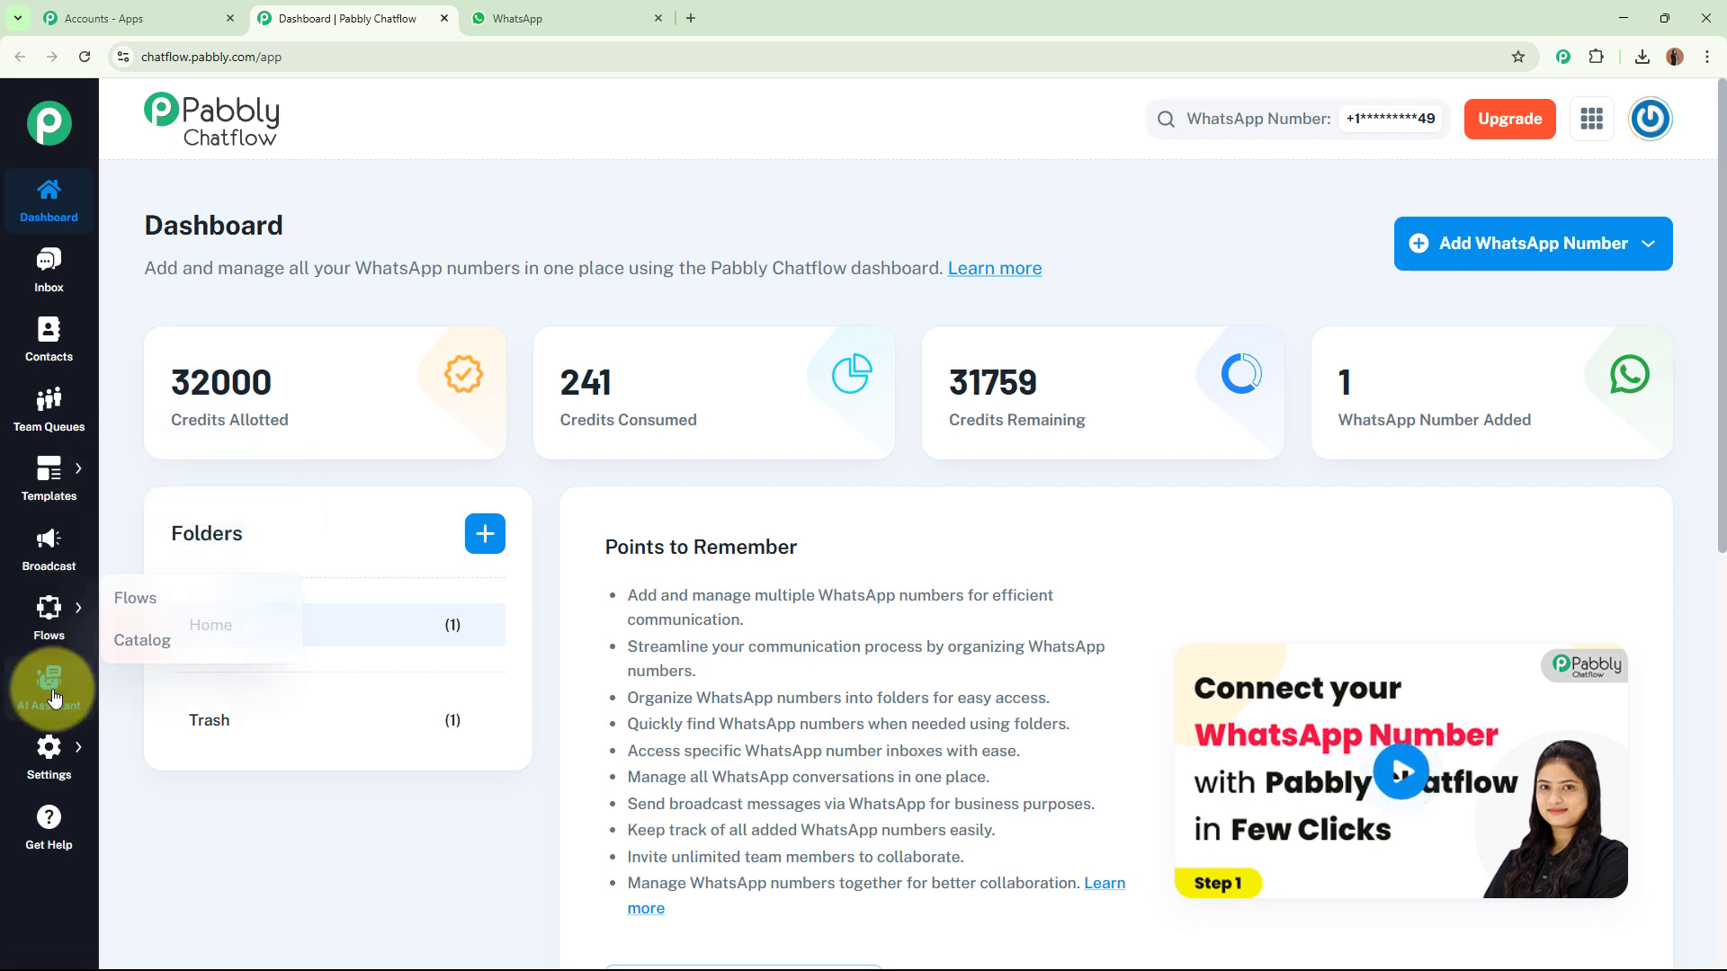
mouse_move(49, 750)
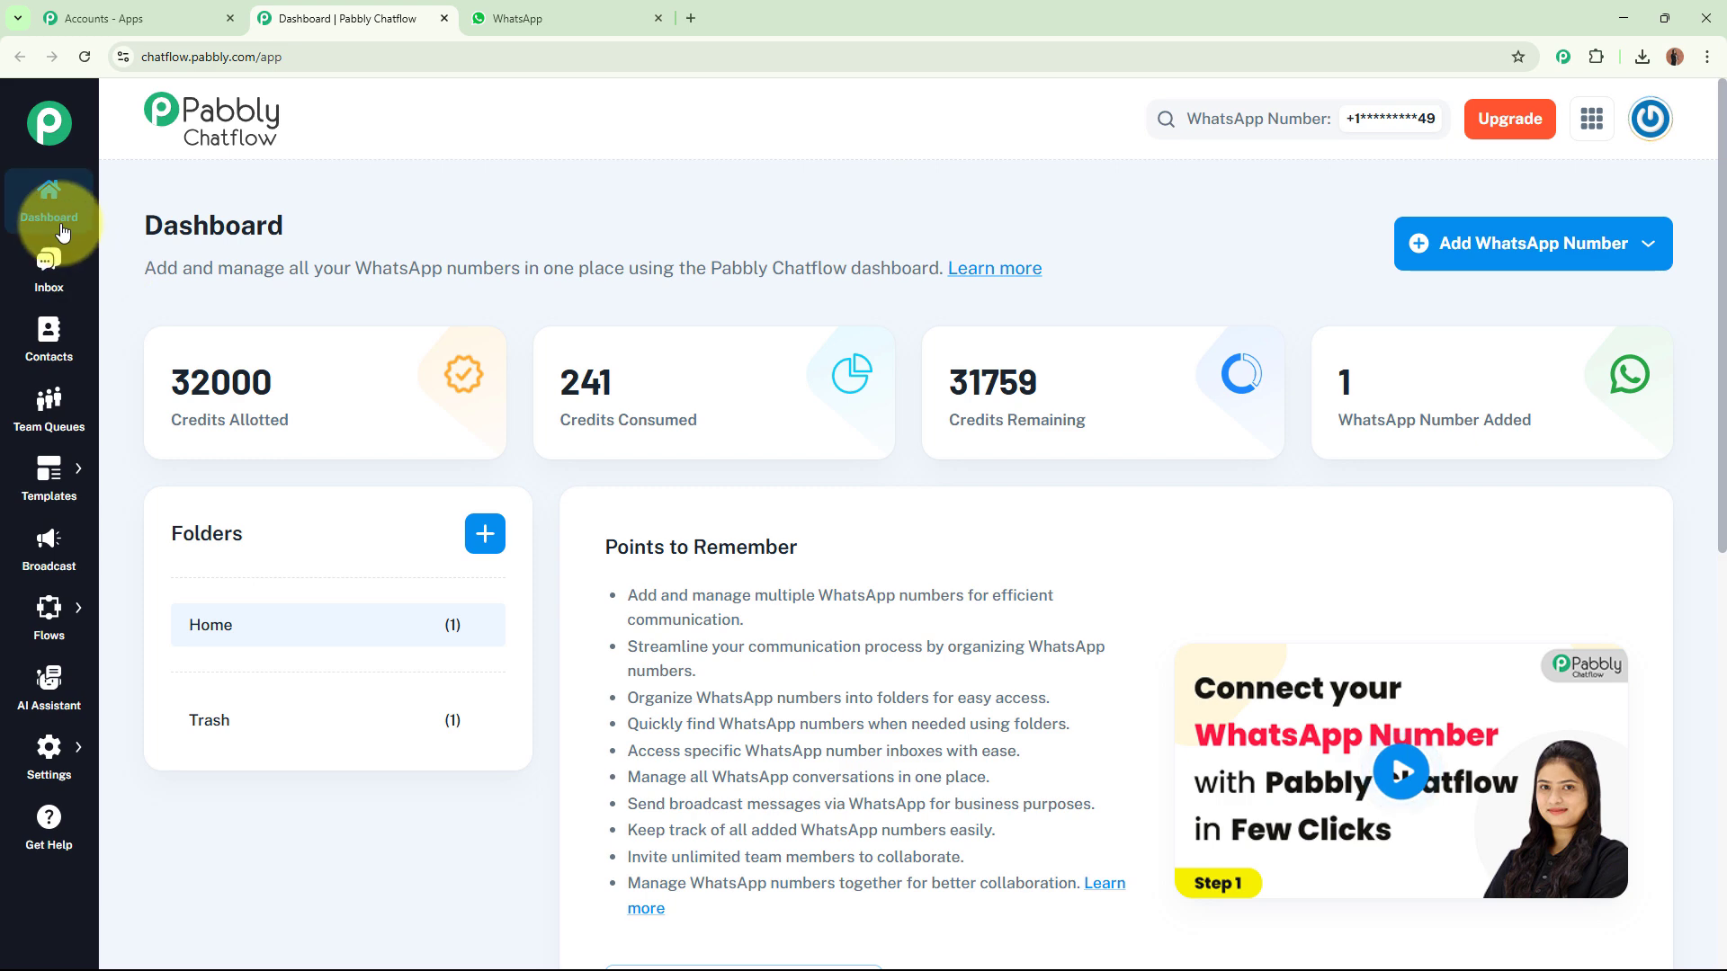
left_click(175, 608)
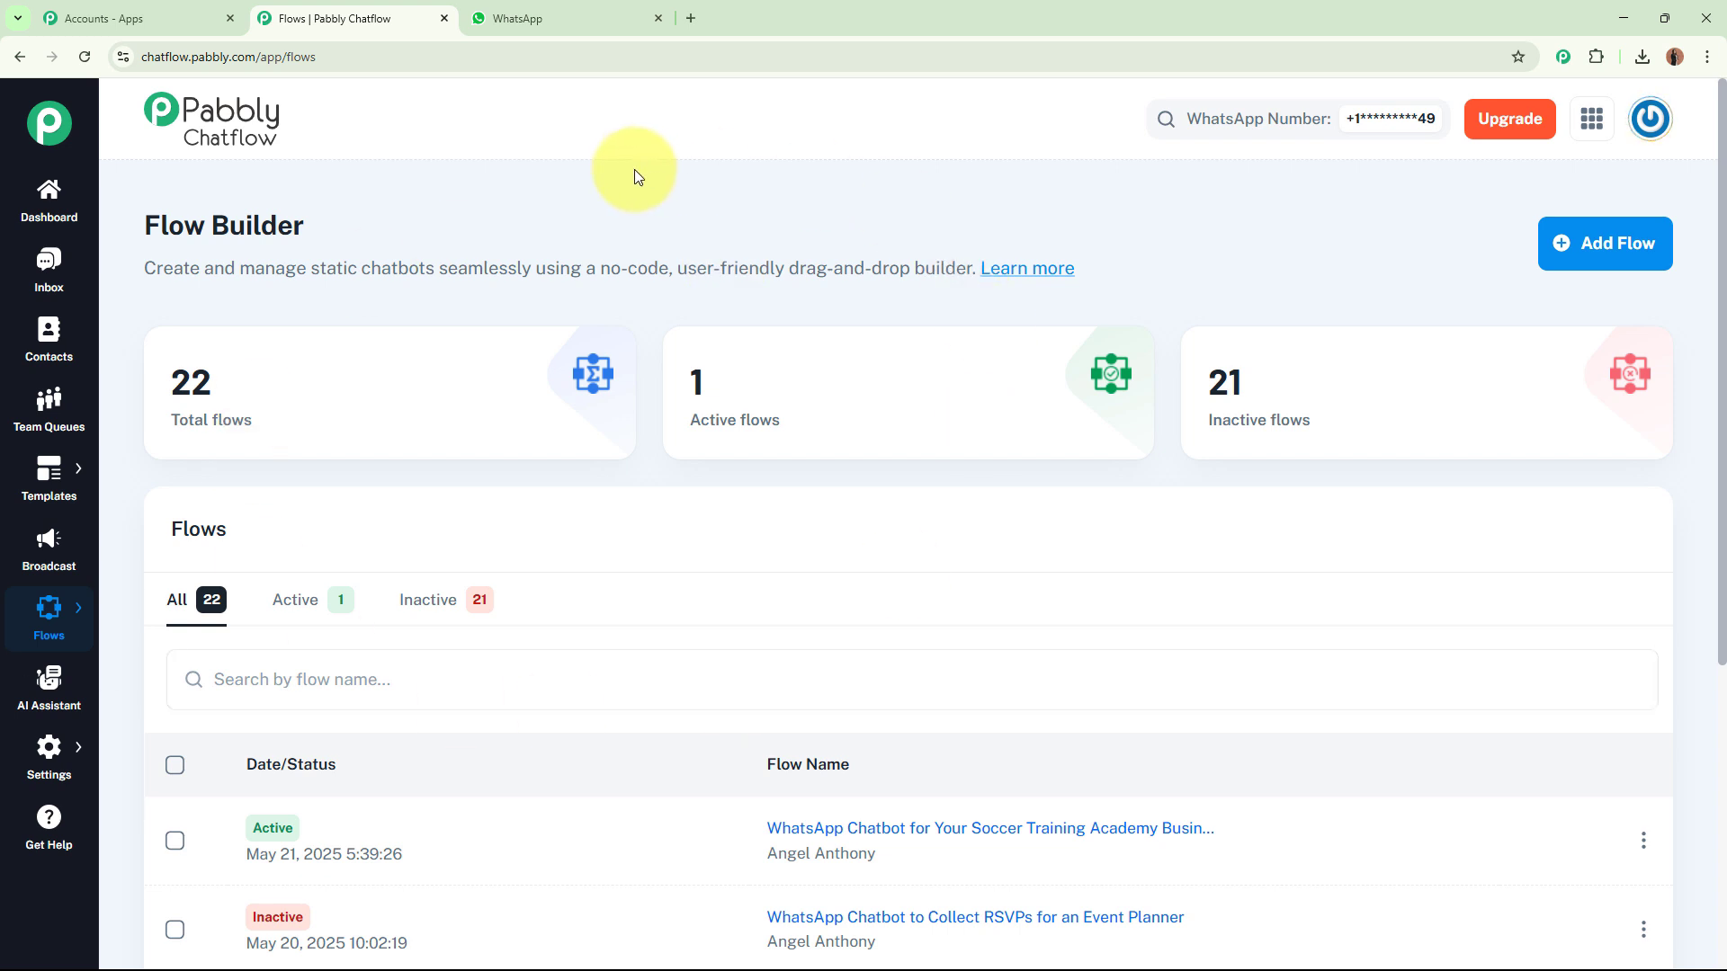
left_click(1646, 239)
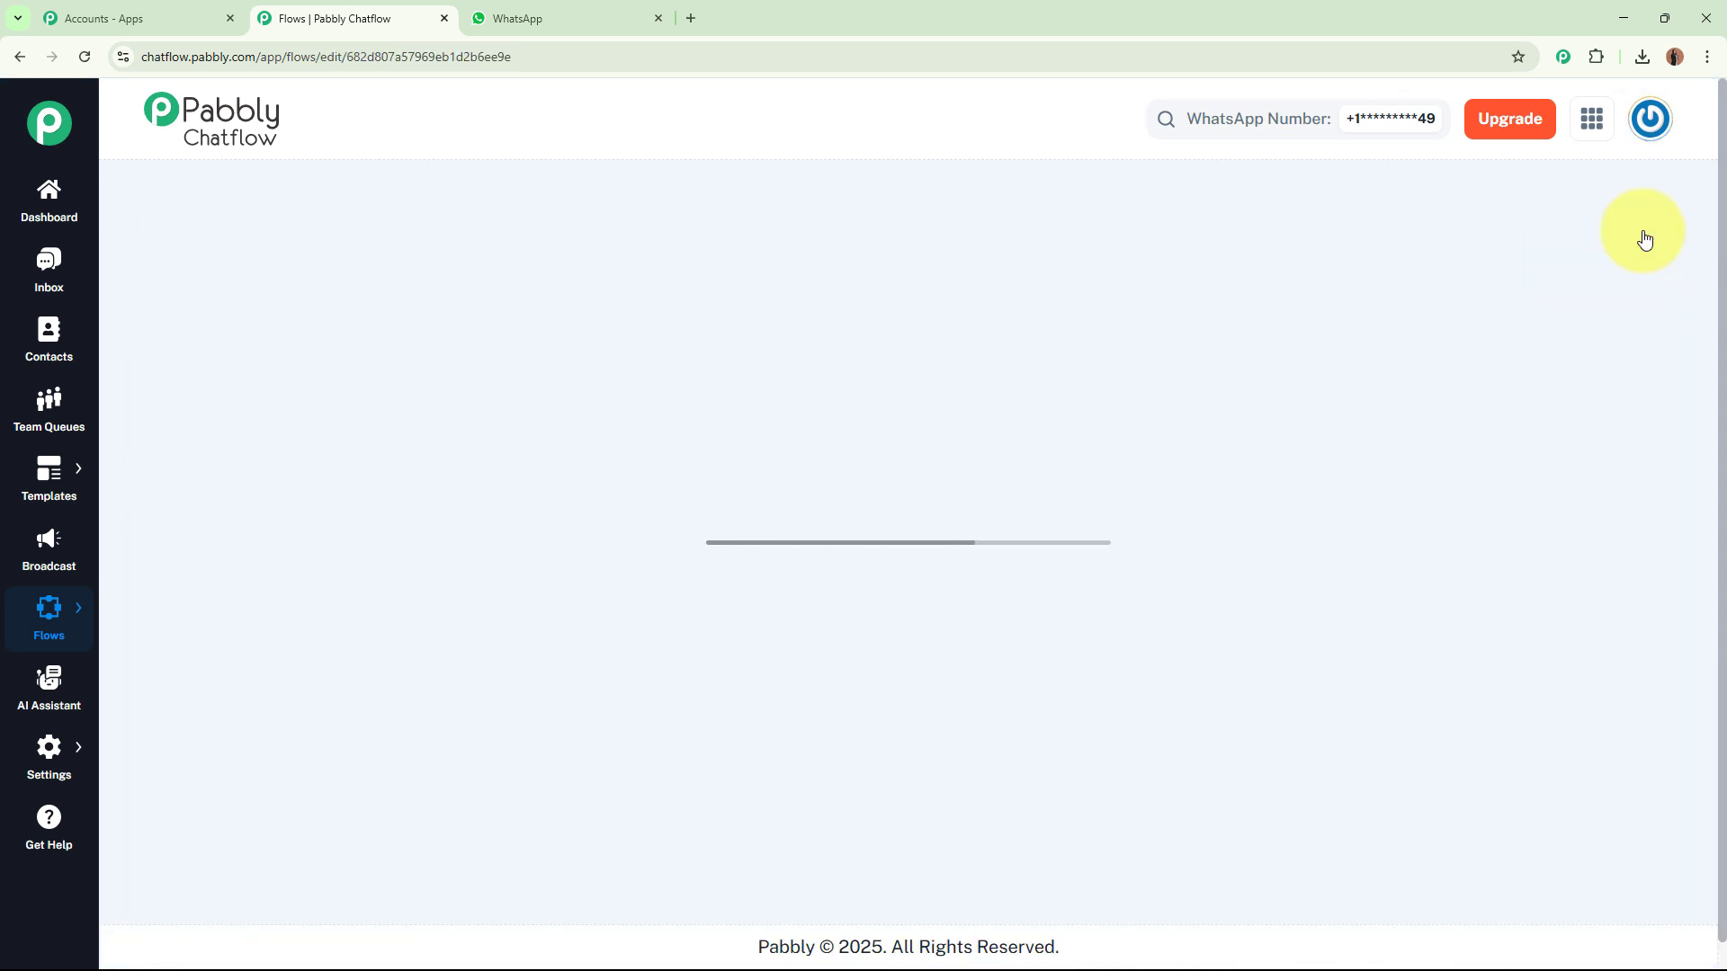
- Rename the untitled flow as "WhatsApp Chatbot for Your Soccer Training Academy Business"
left_click(624, 197)
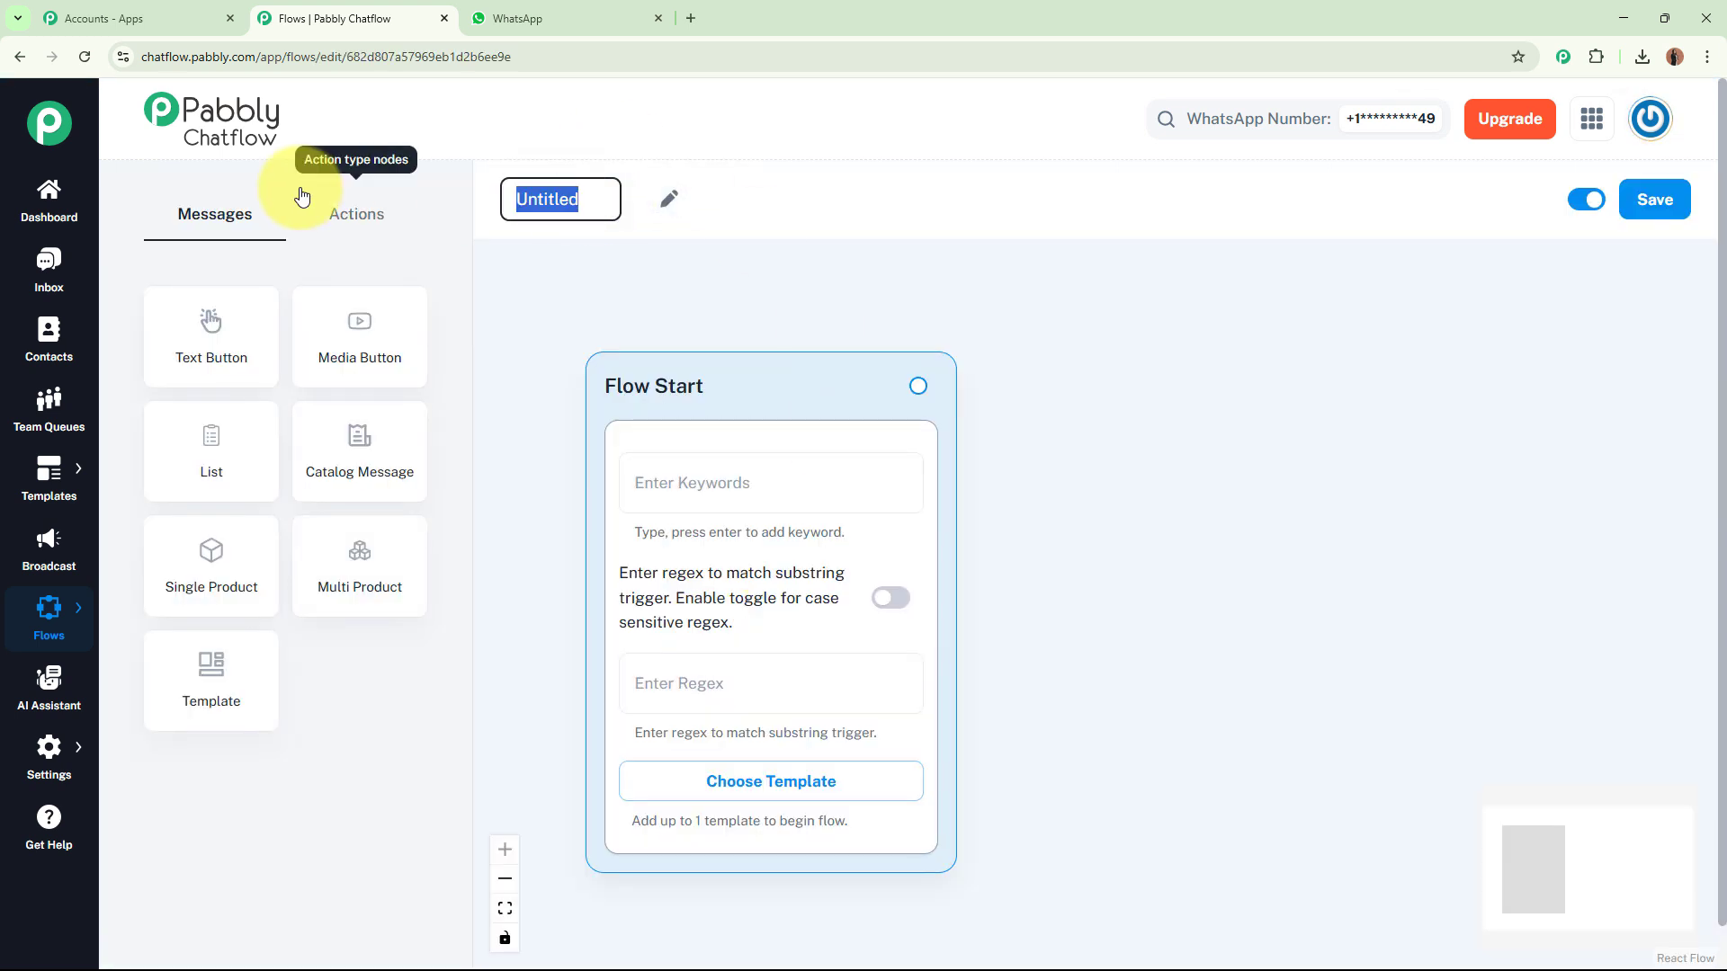
key("BackSpace")
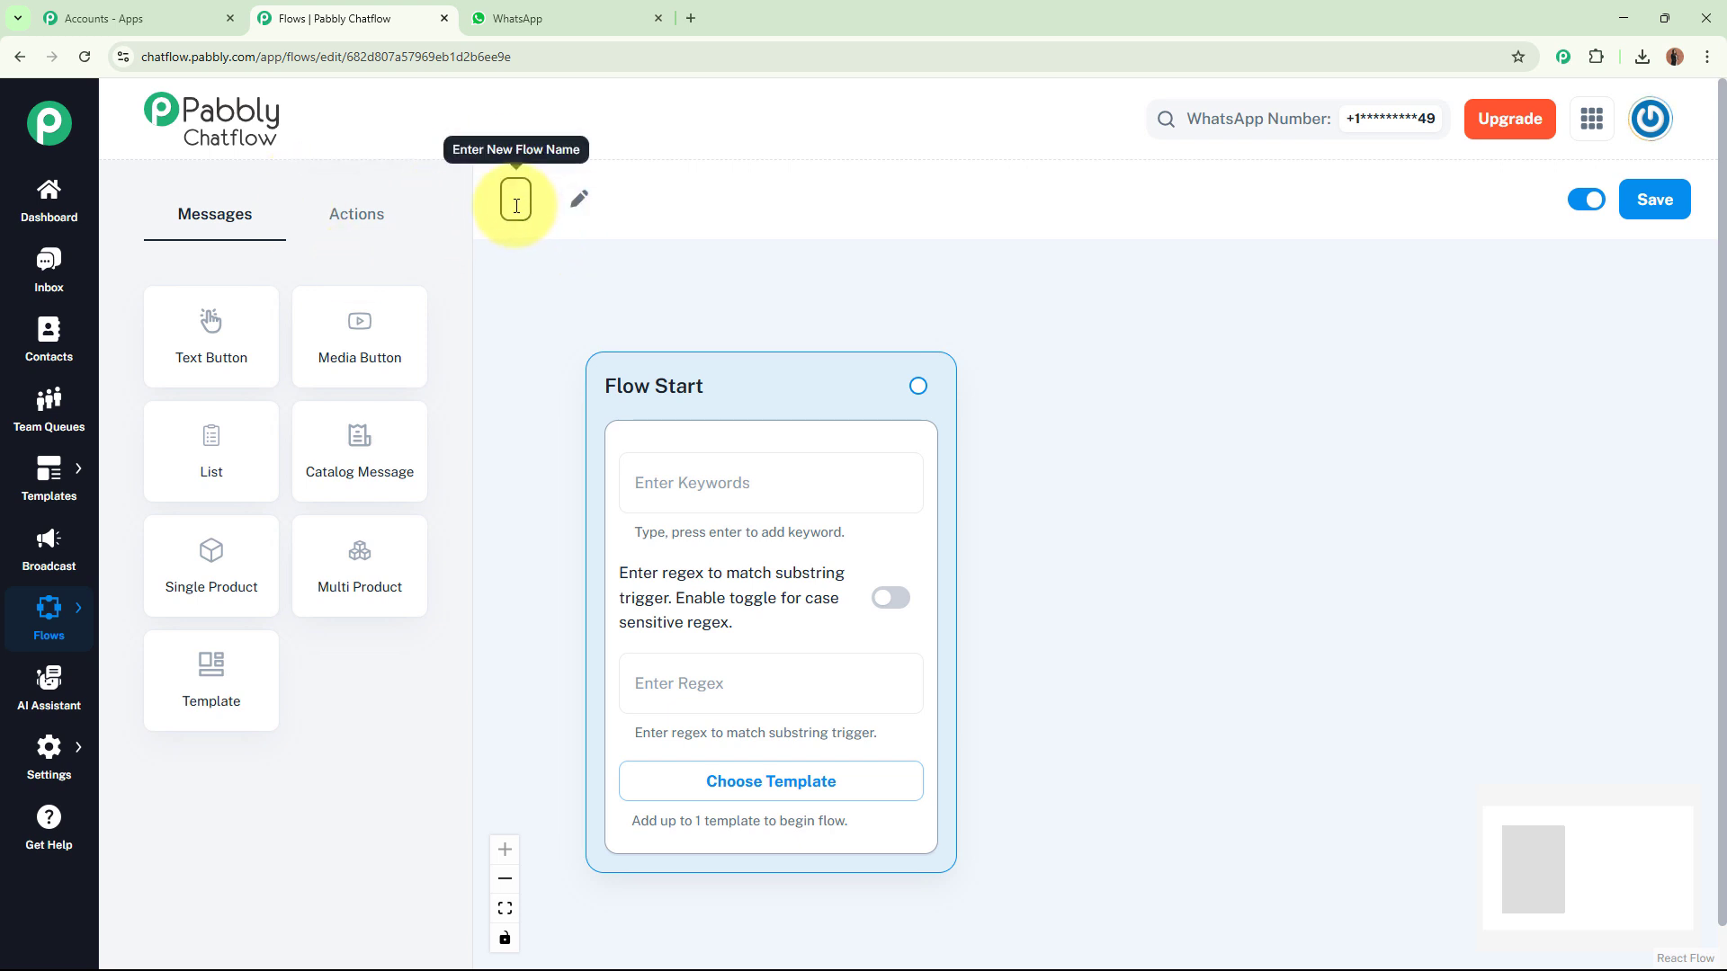
type("WhatsApp Chatbot for Your Soccer Training Academy Business")
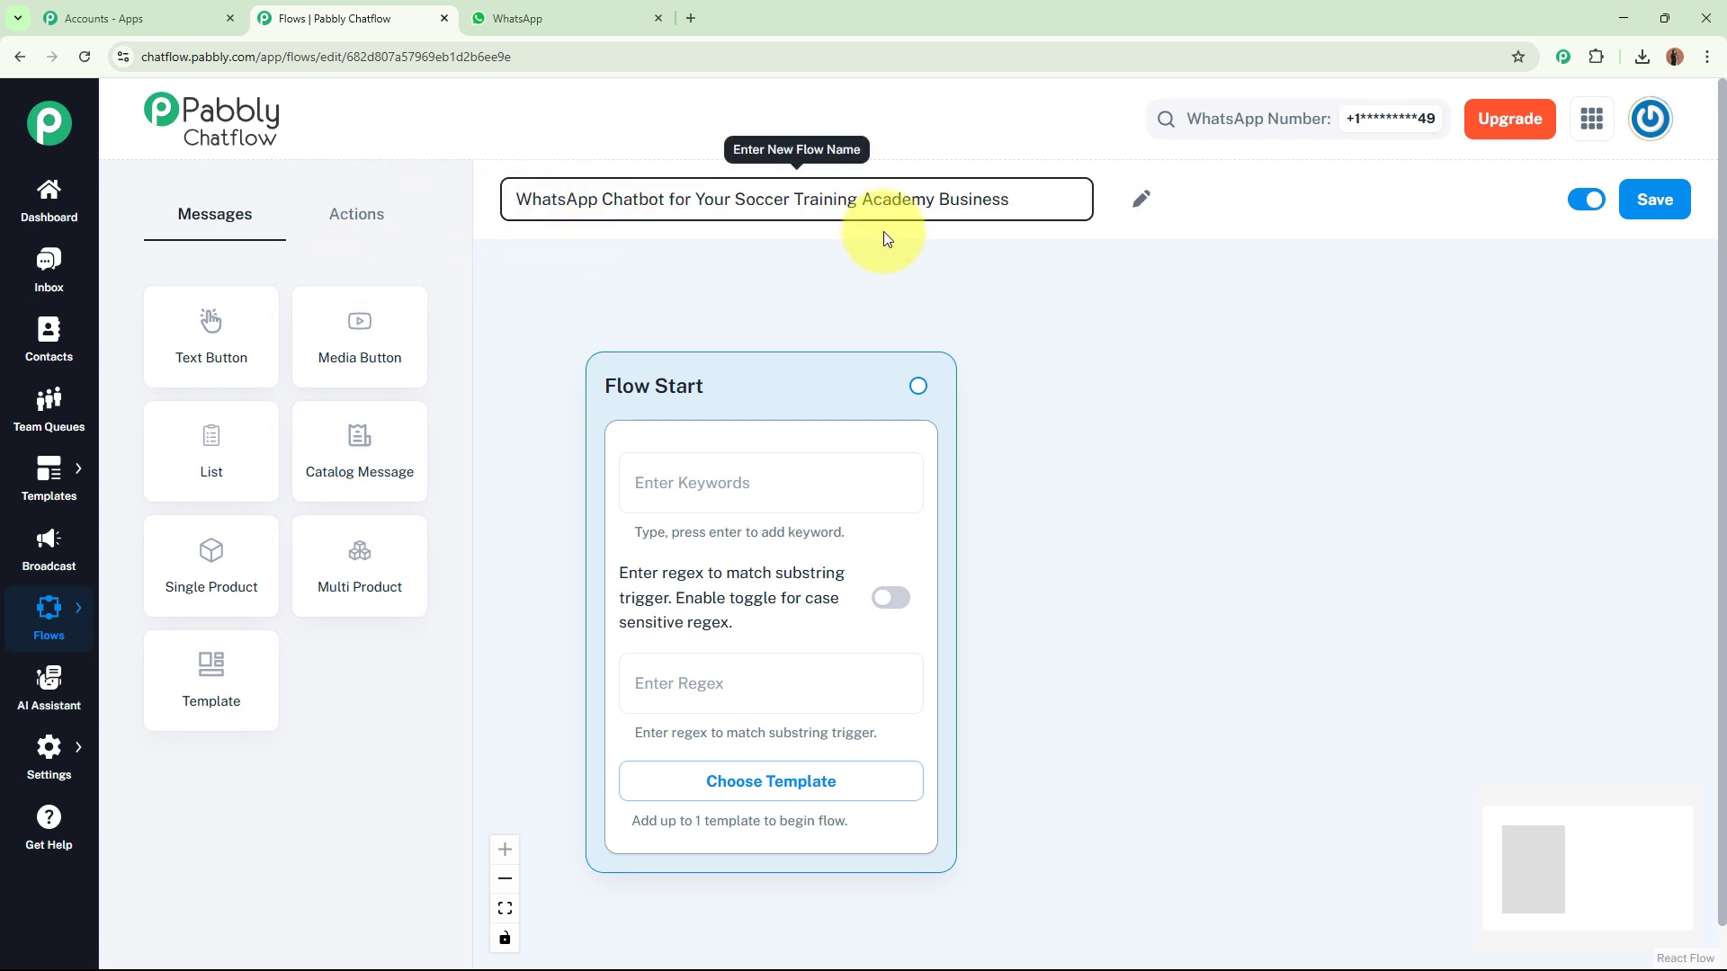
left_click(1050, 265)
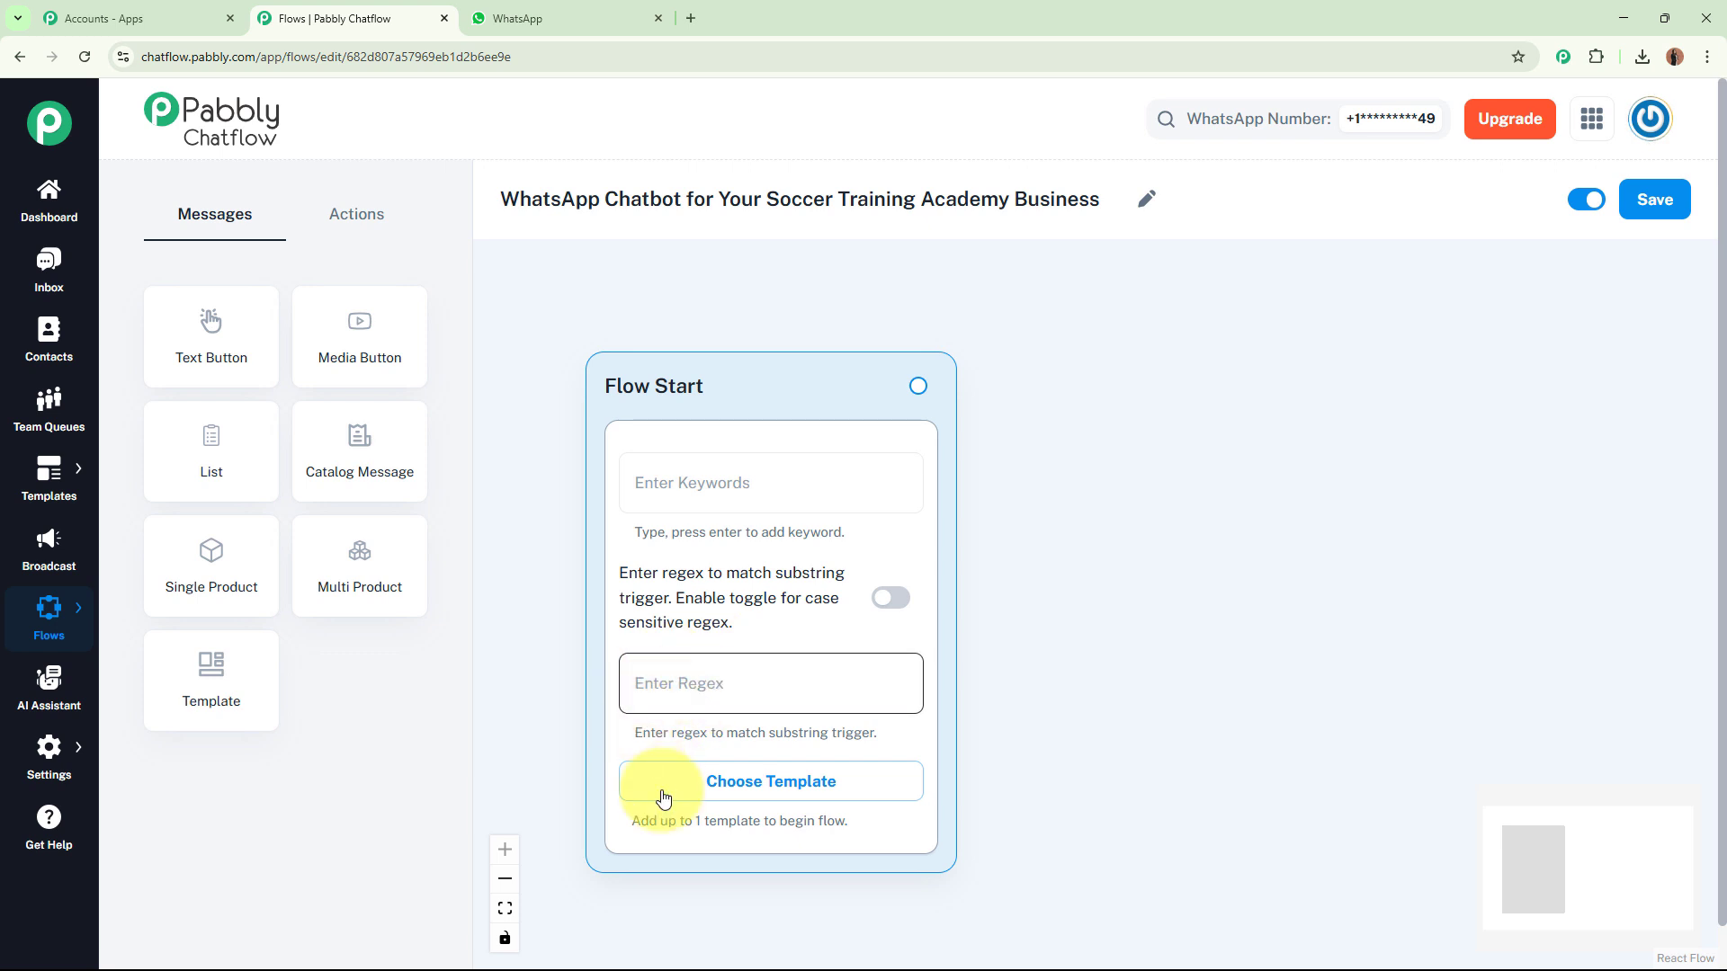
- Review the keyword trigger and the approved templates available for the Flow Start node
left_click(784, 484)
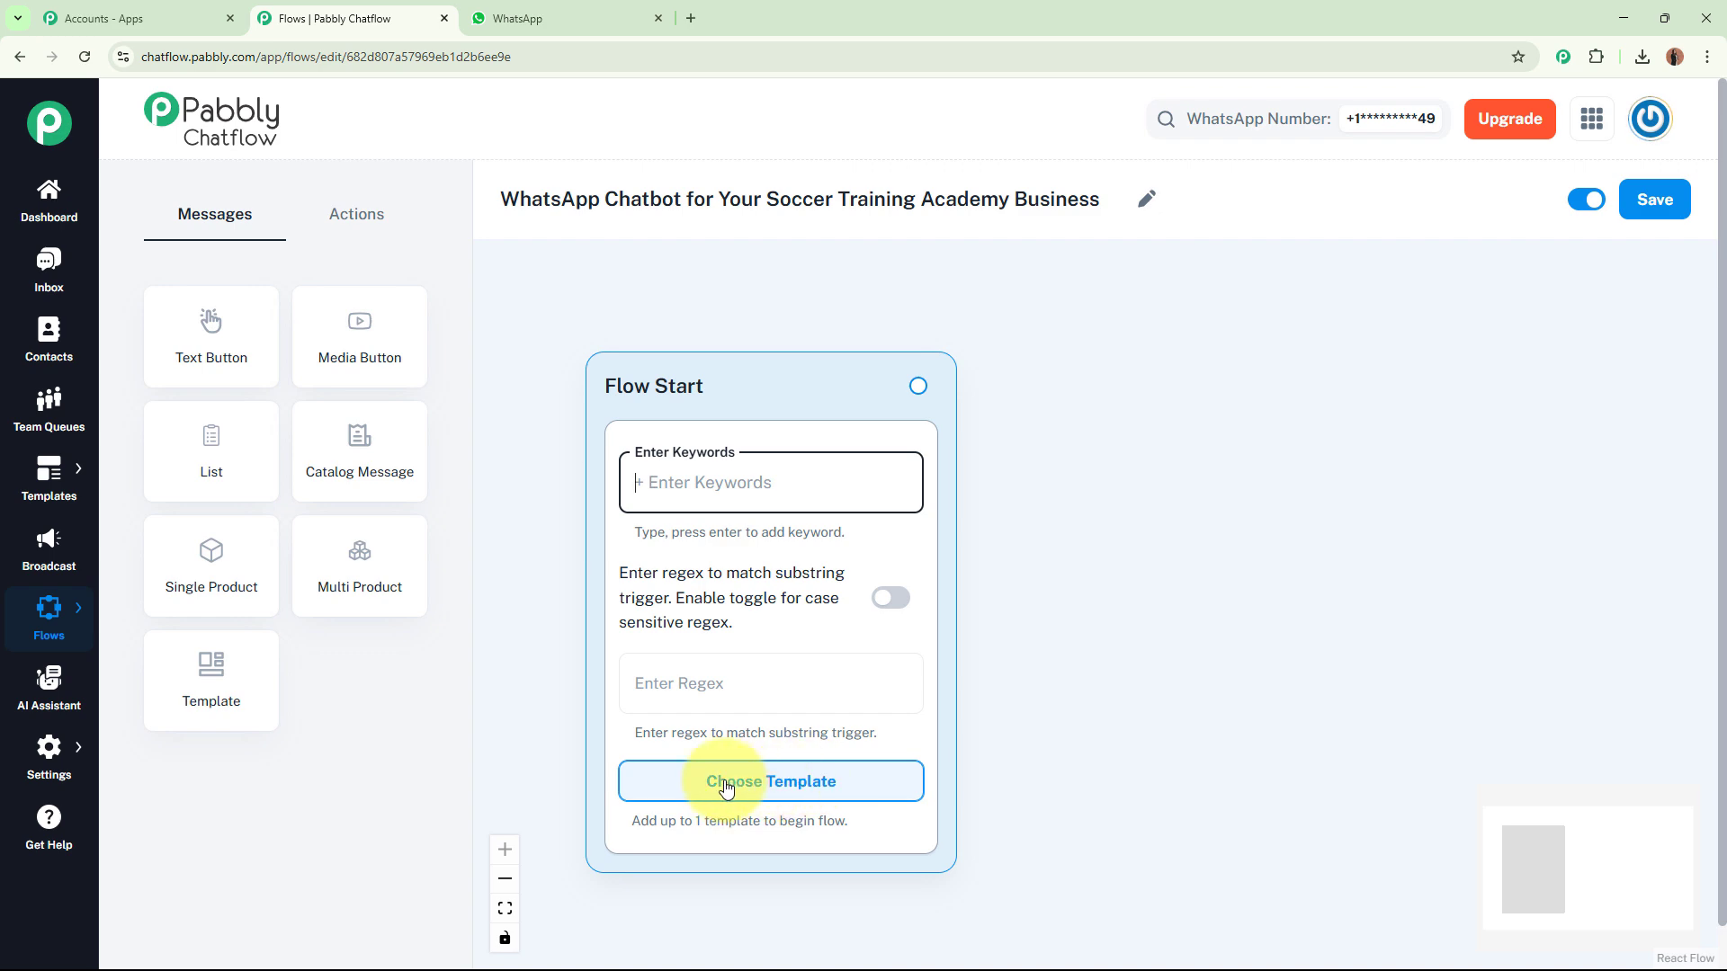
left_click(792, 789)
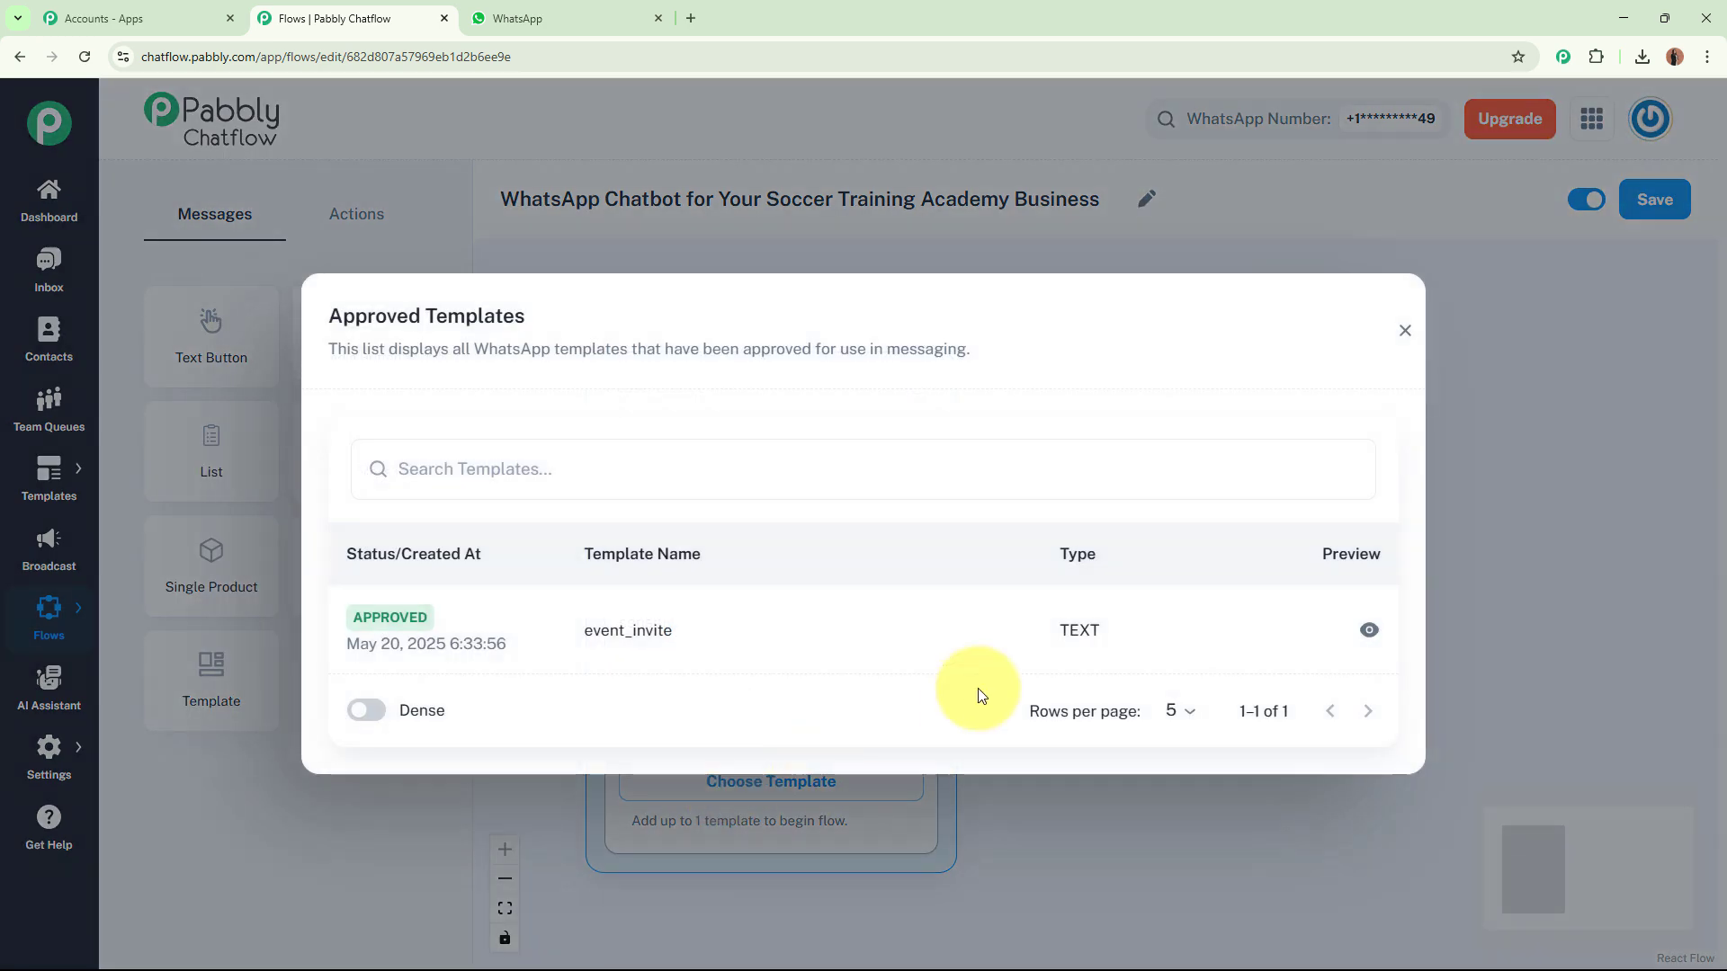
left_click(1405, 330)
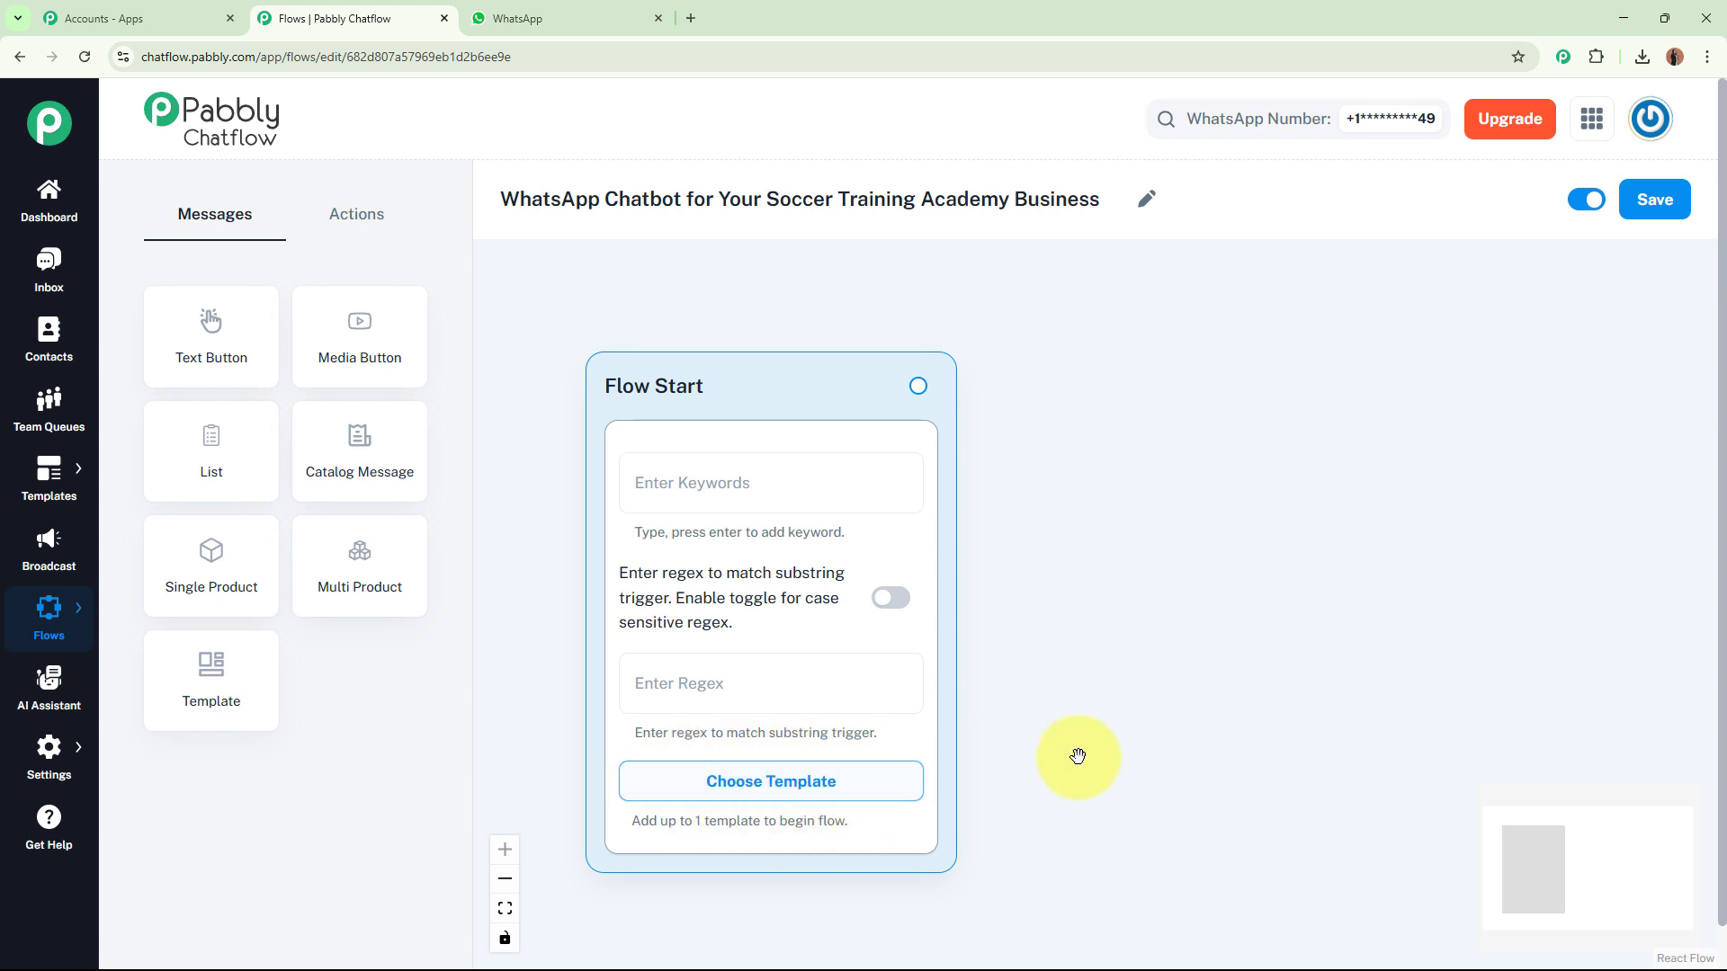
- Set the Flow Start node's regex trigger to [\s\S]+
left_click(770, 666)
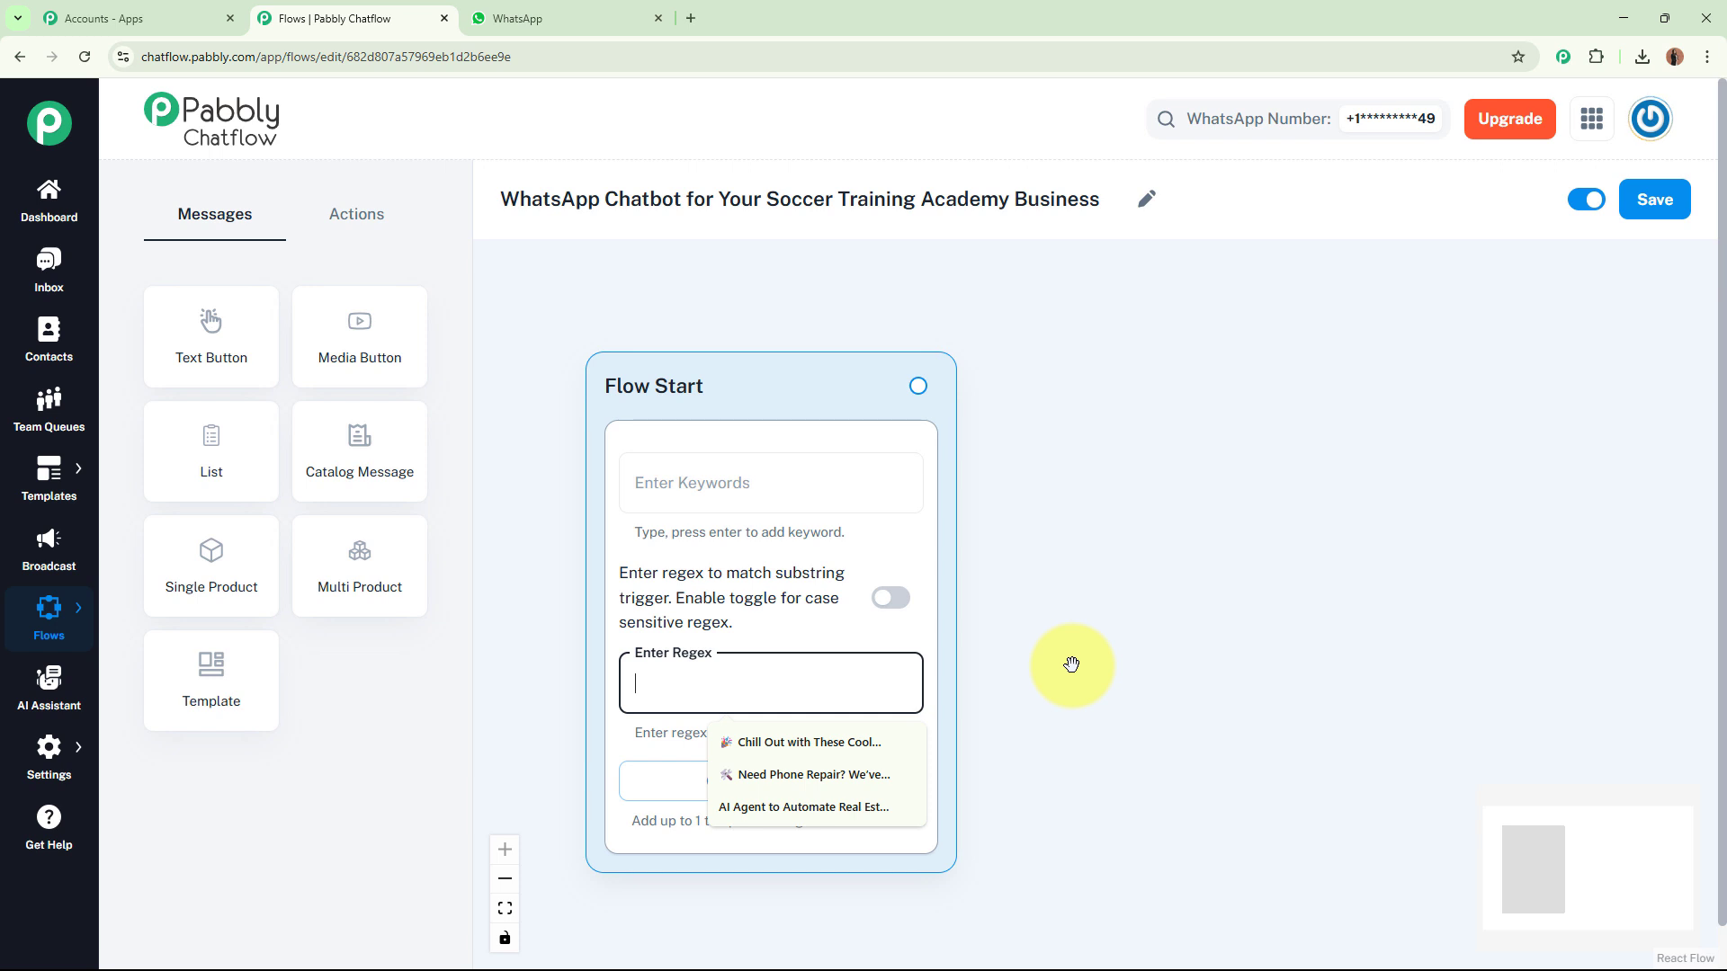
left_click(1071, 665)
left_click(756, 663)
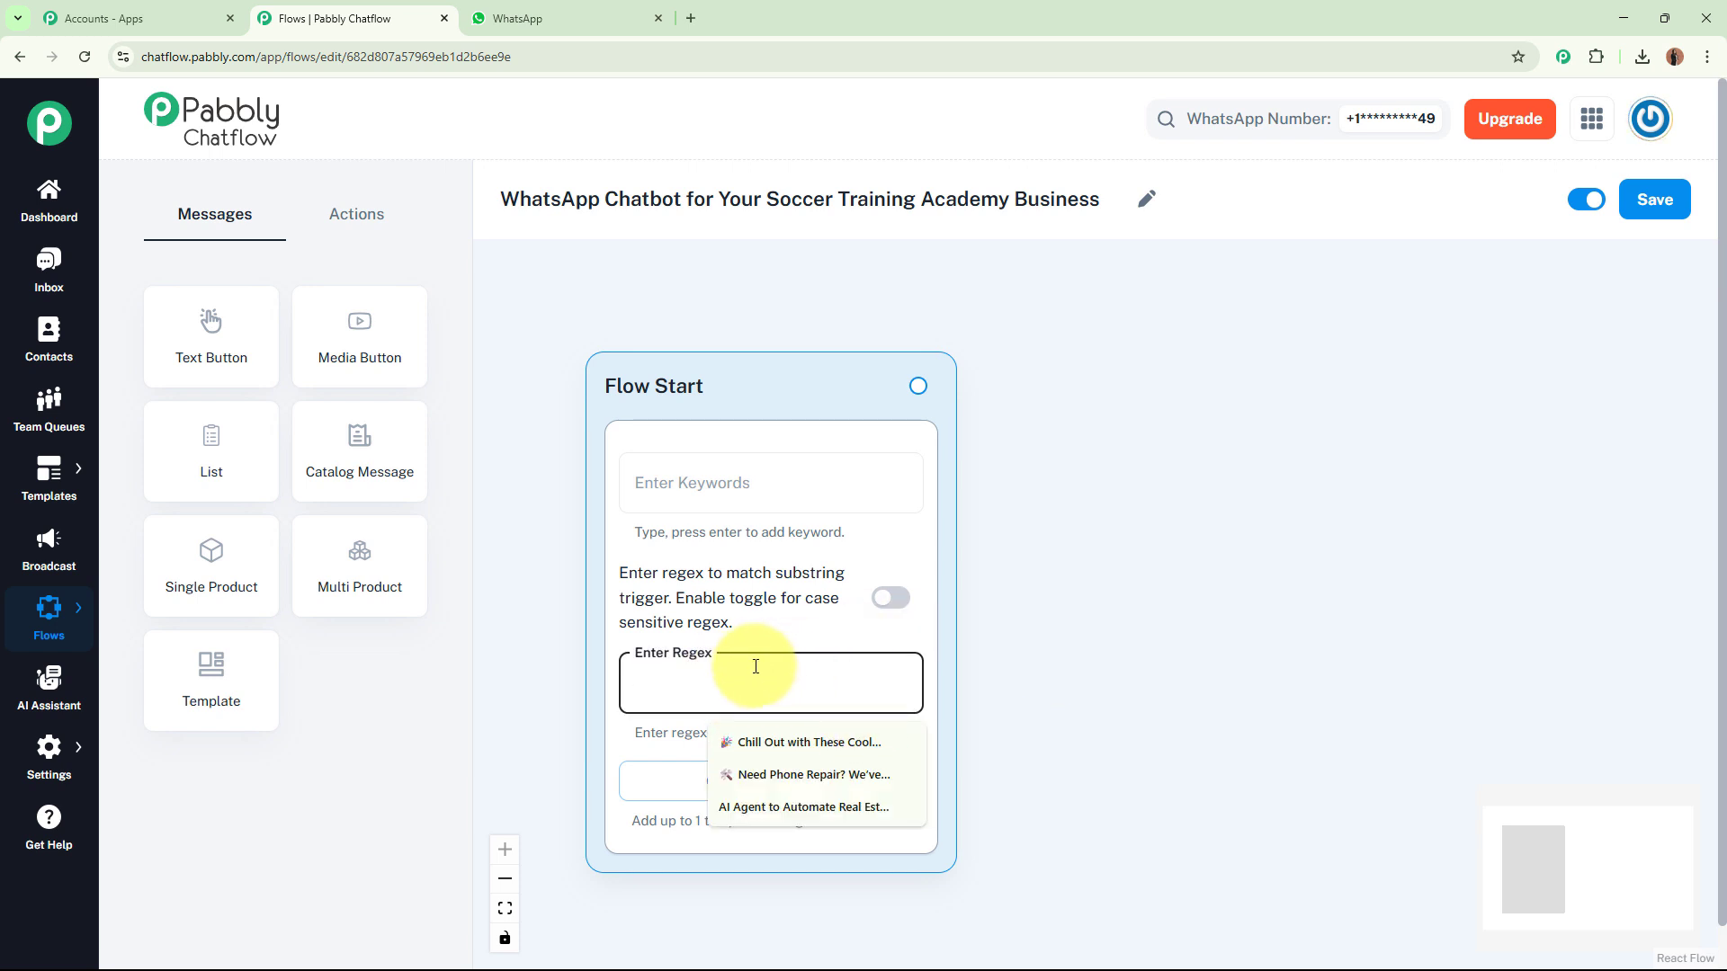
left_click(1148, 699)
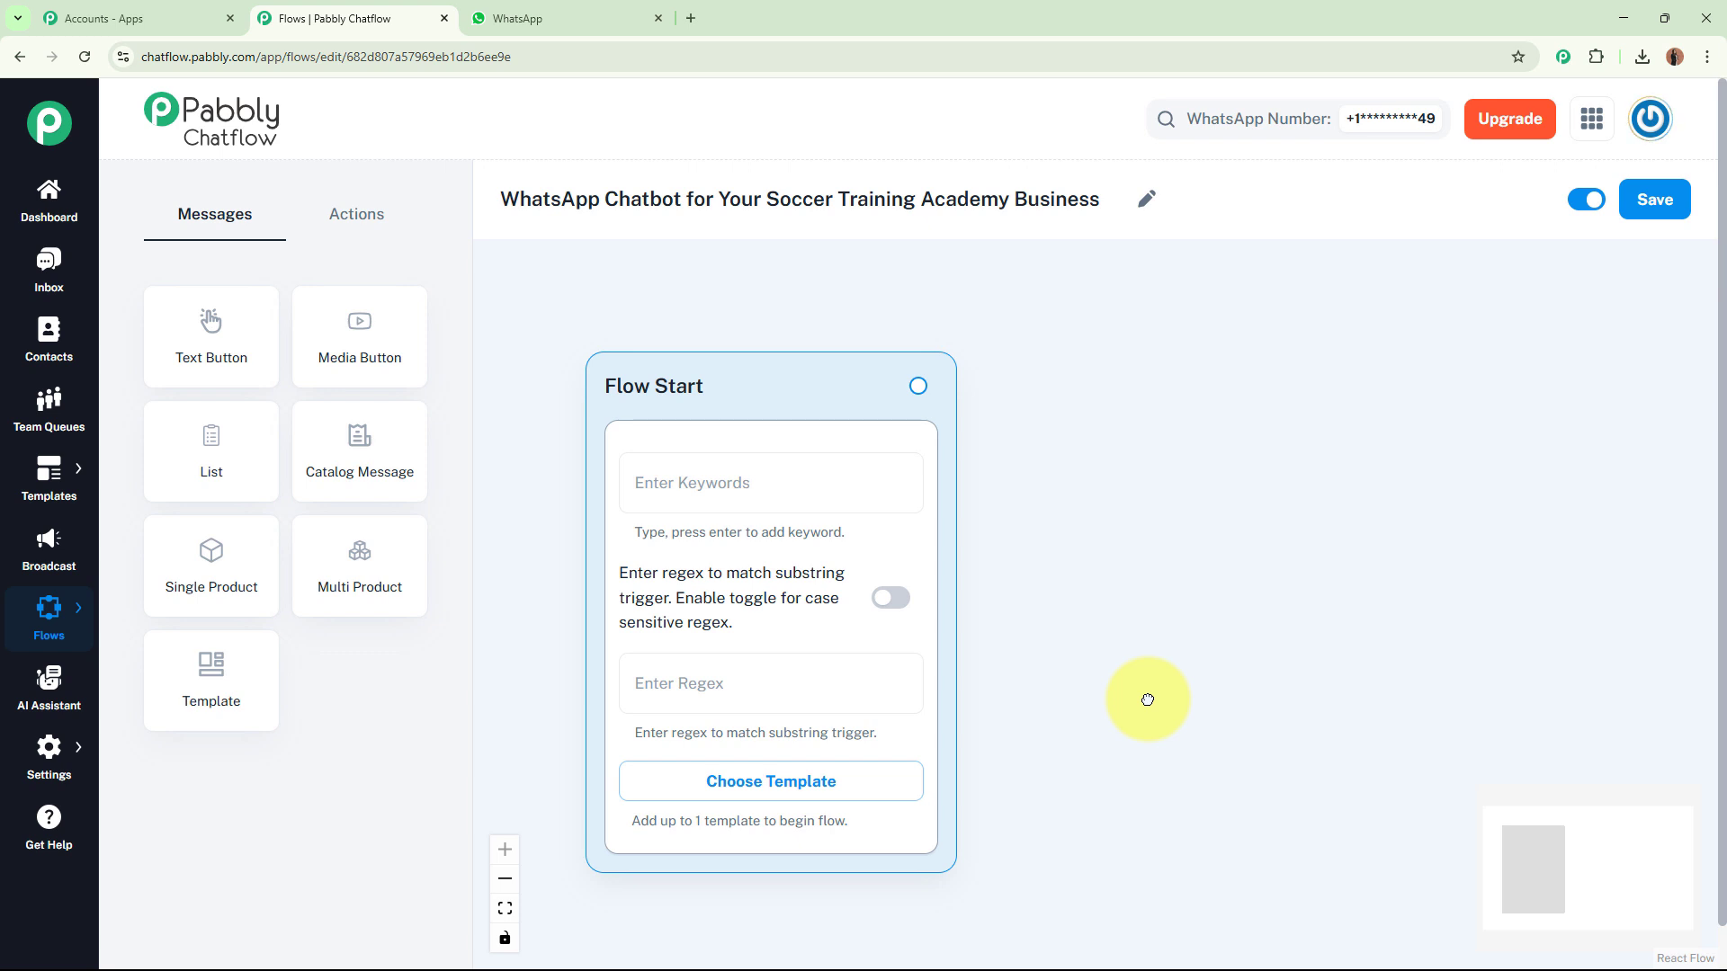
left_click(790, 674)
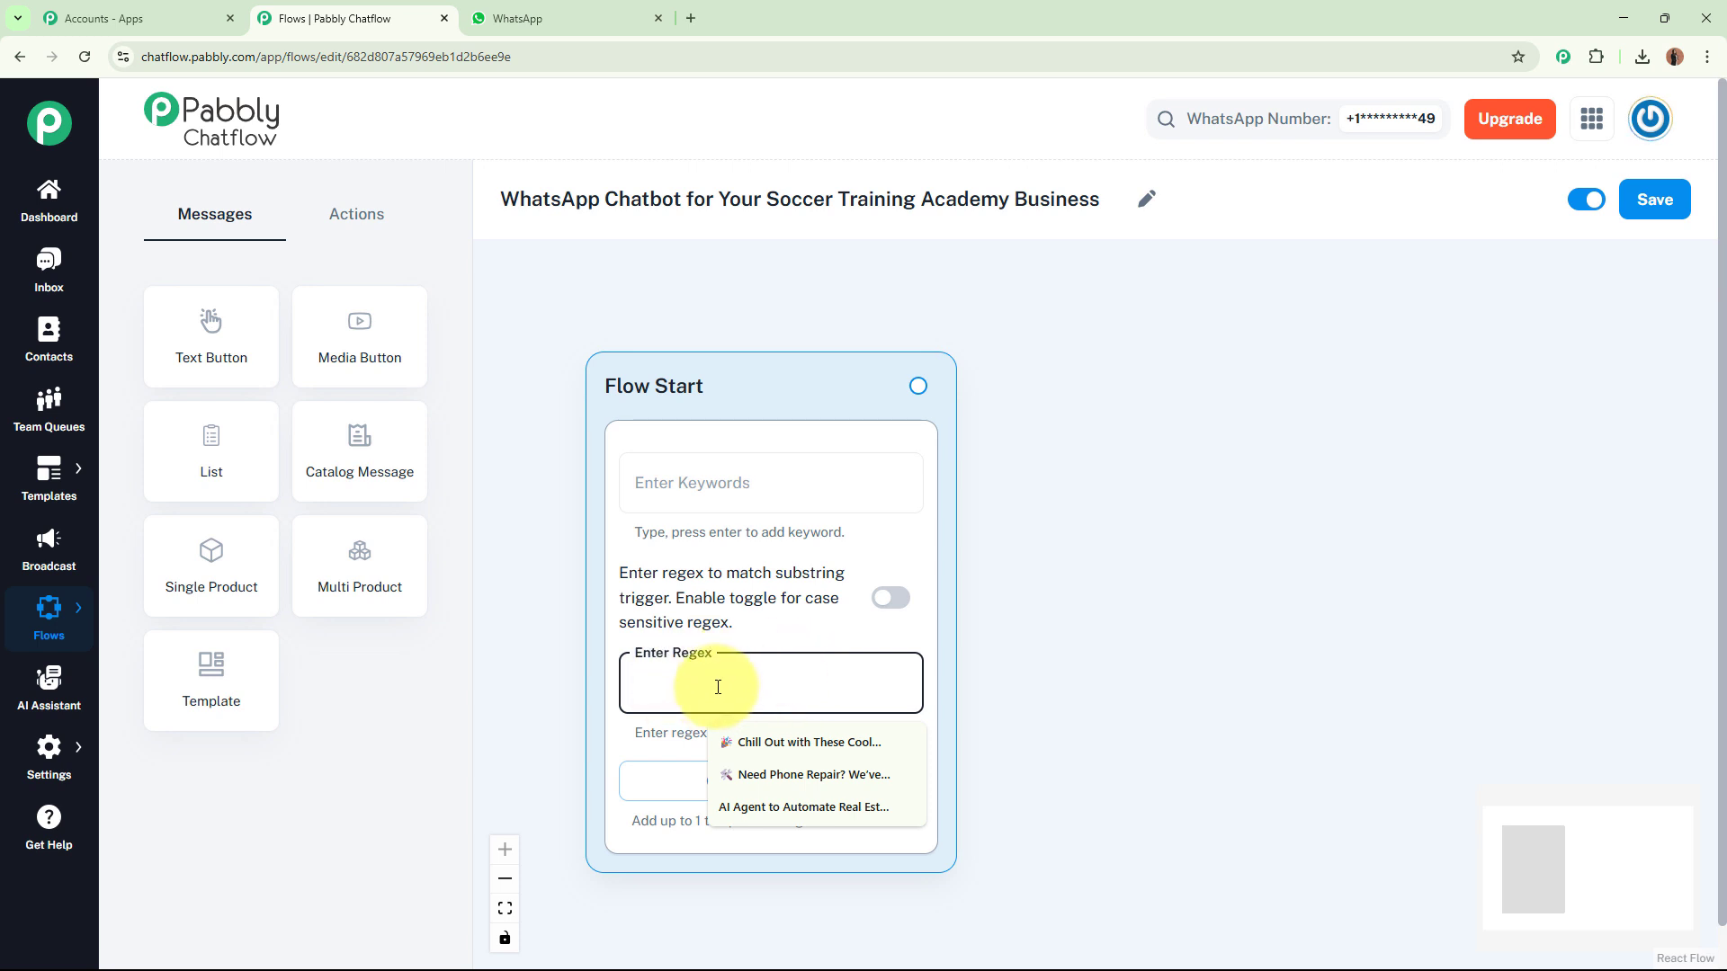
type("[\\s\\S]+")
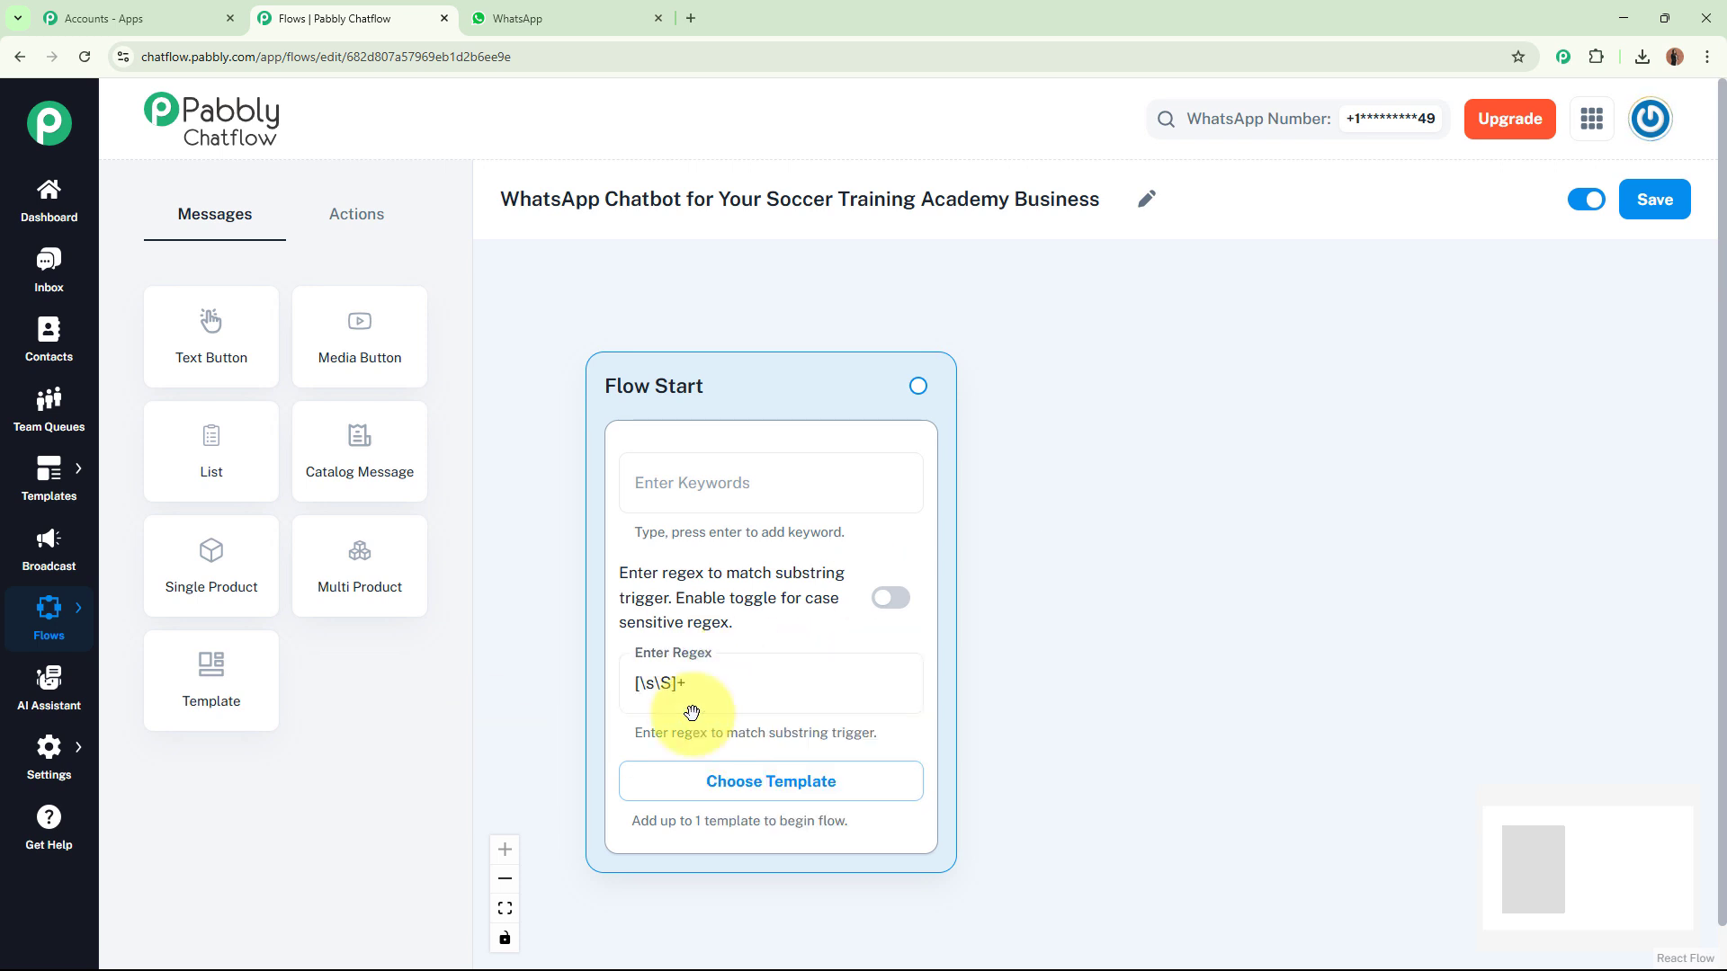
- Connect a new Media message to the Flow Start node and set its media type to Image
left_click(1146, 633)
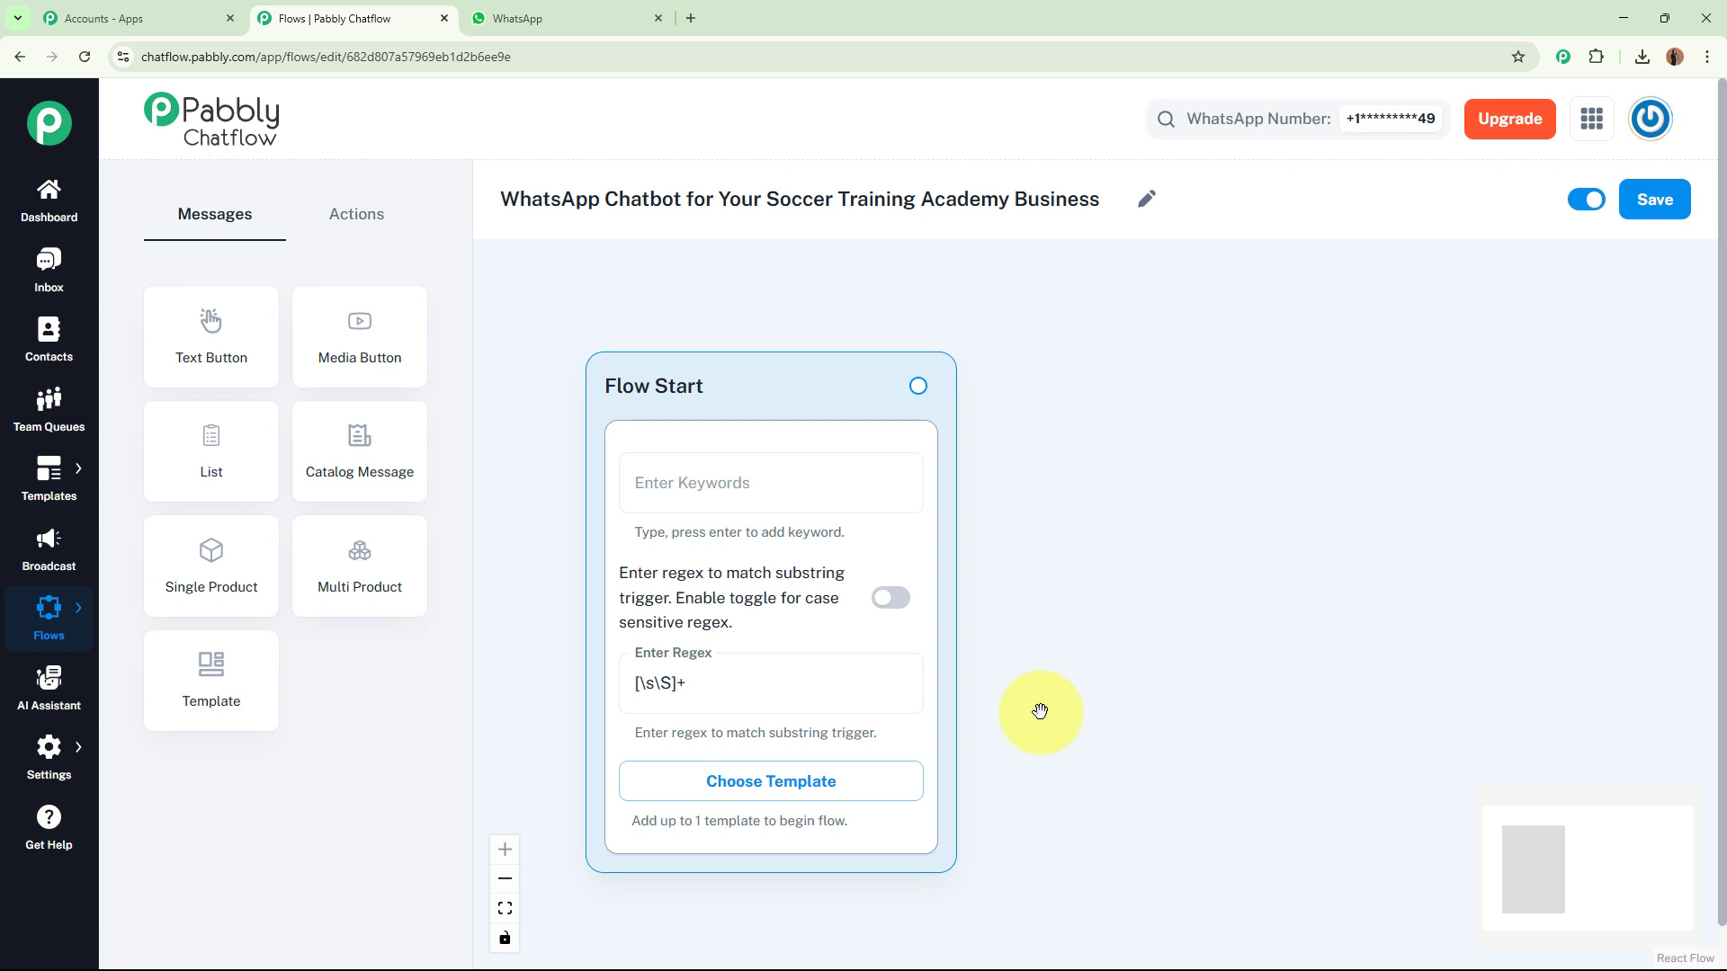
scroll(1039, 711, "down", 3)
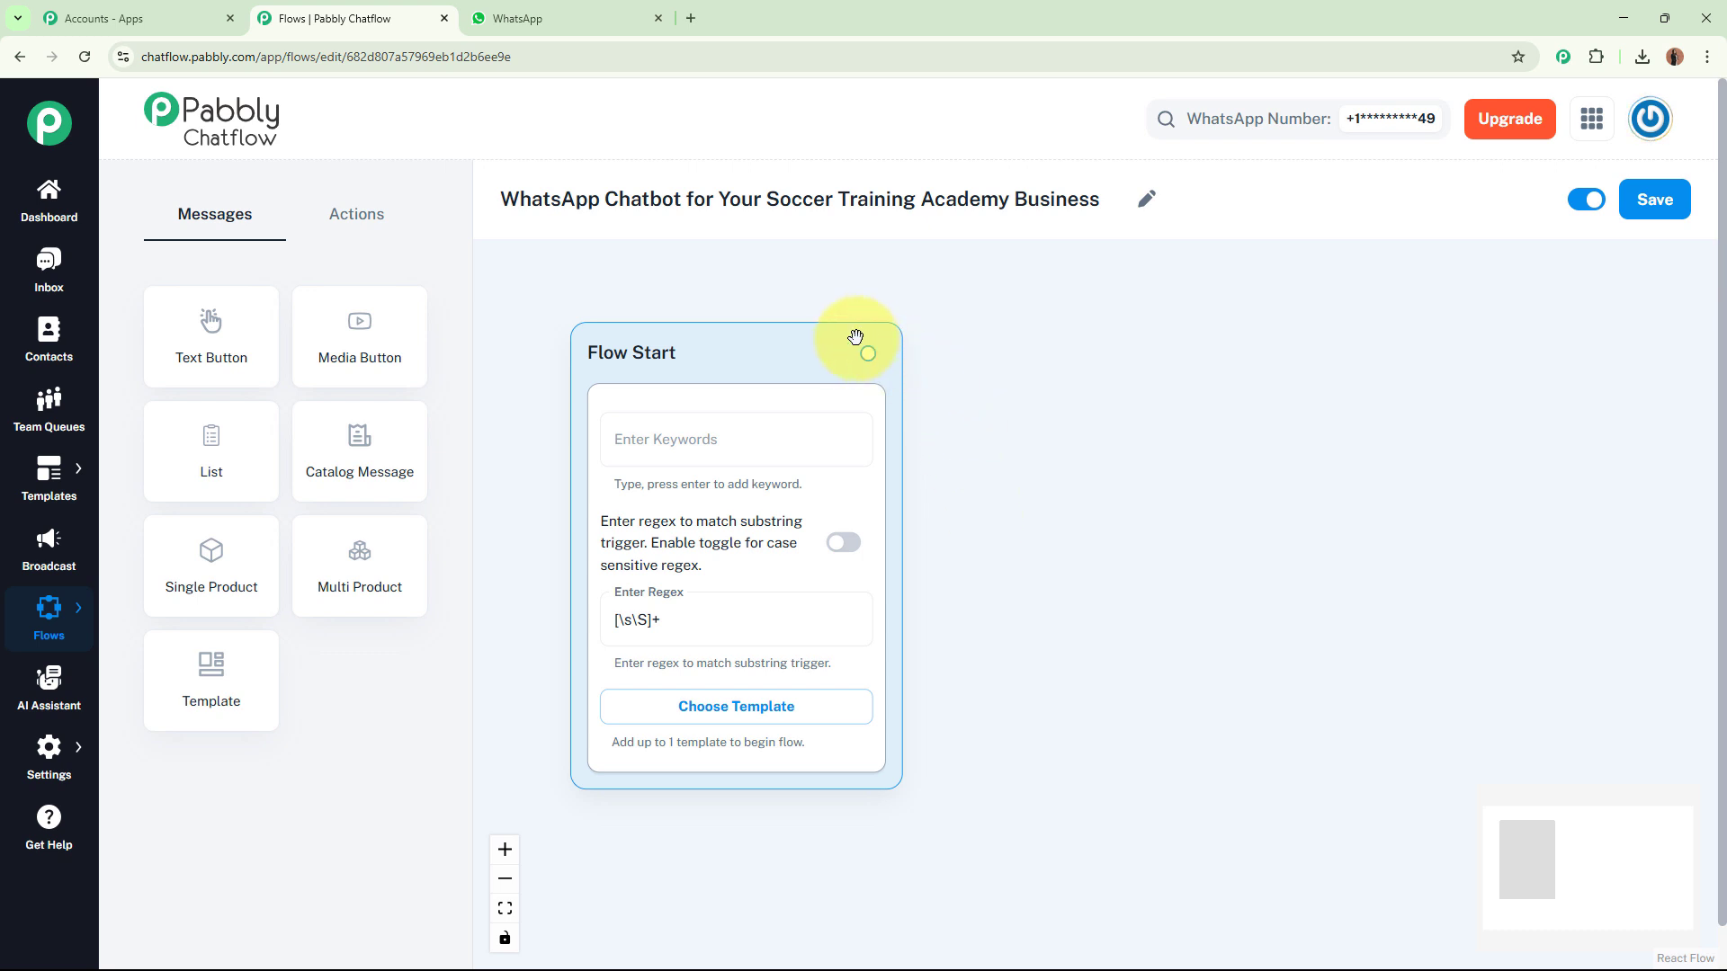
left_click_drag(865, 352, 1116, 352)
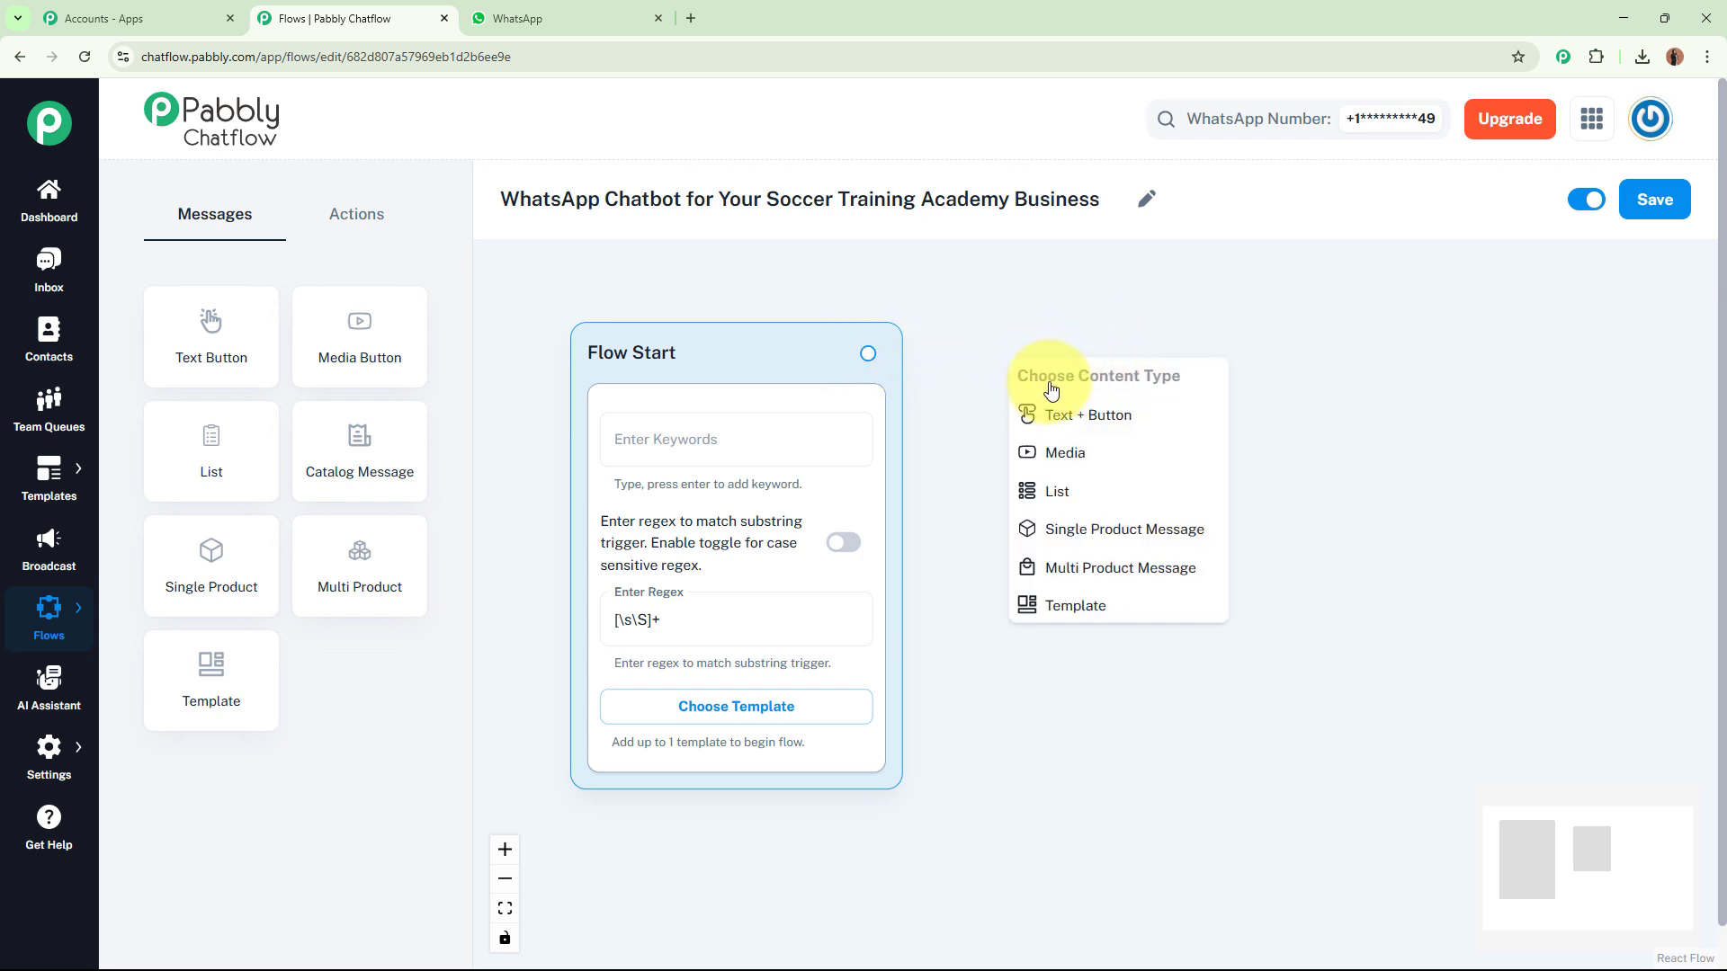
left_click(1102, 464)
left_click(1099, 471)
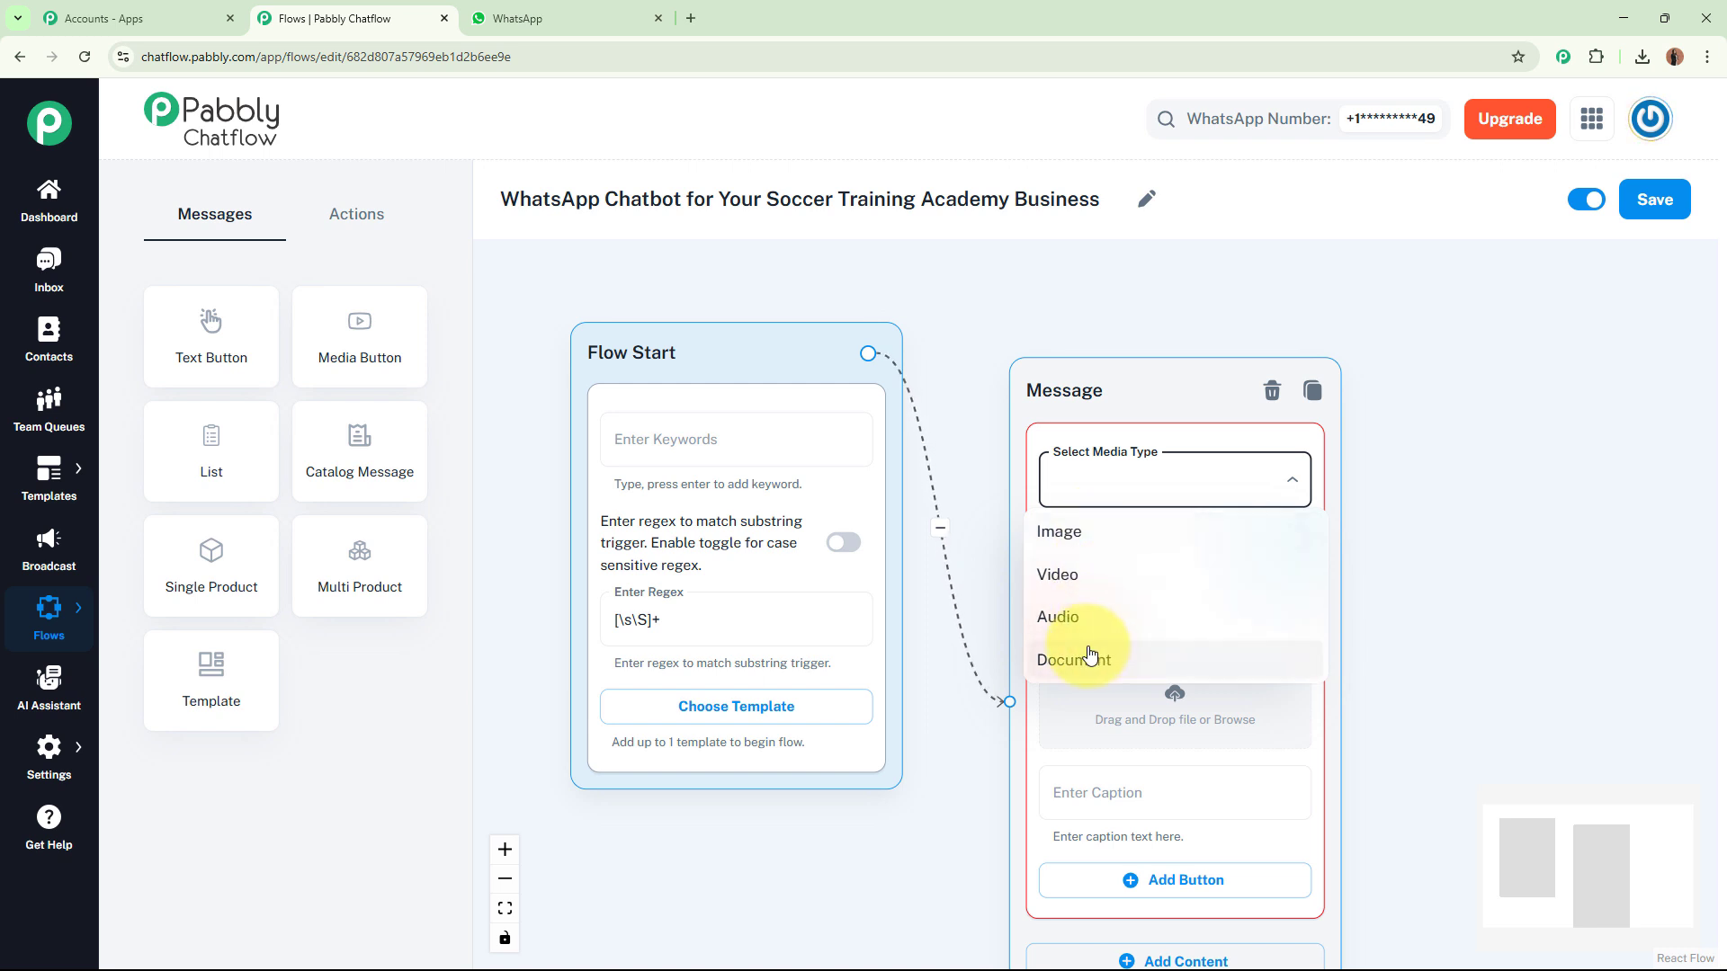
left_click(1091, 540)
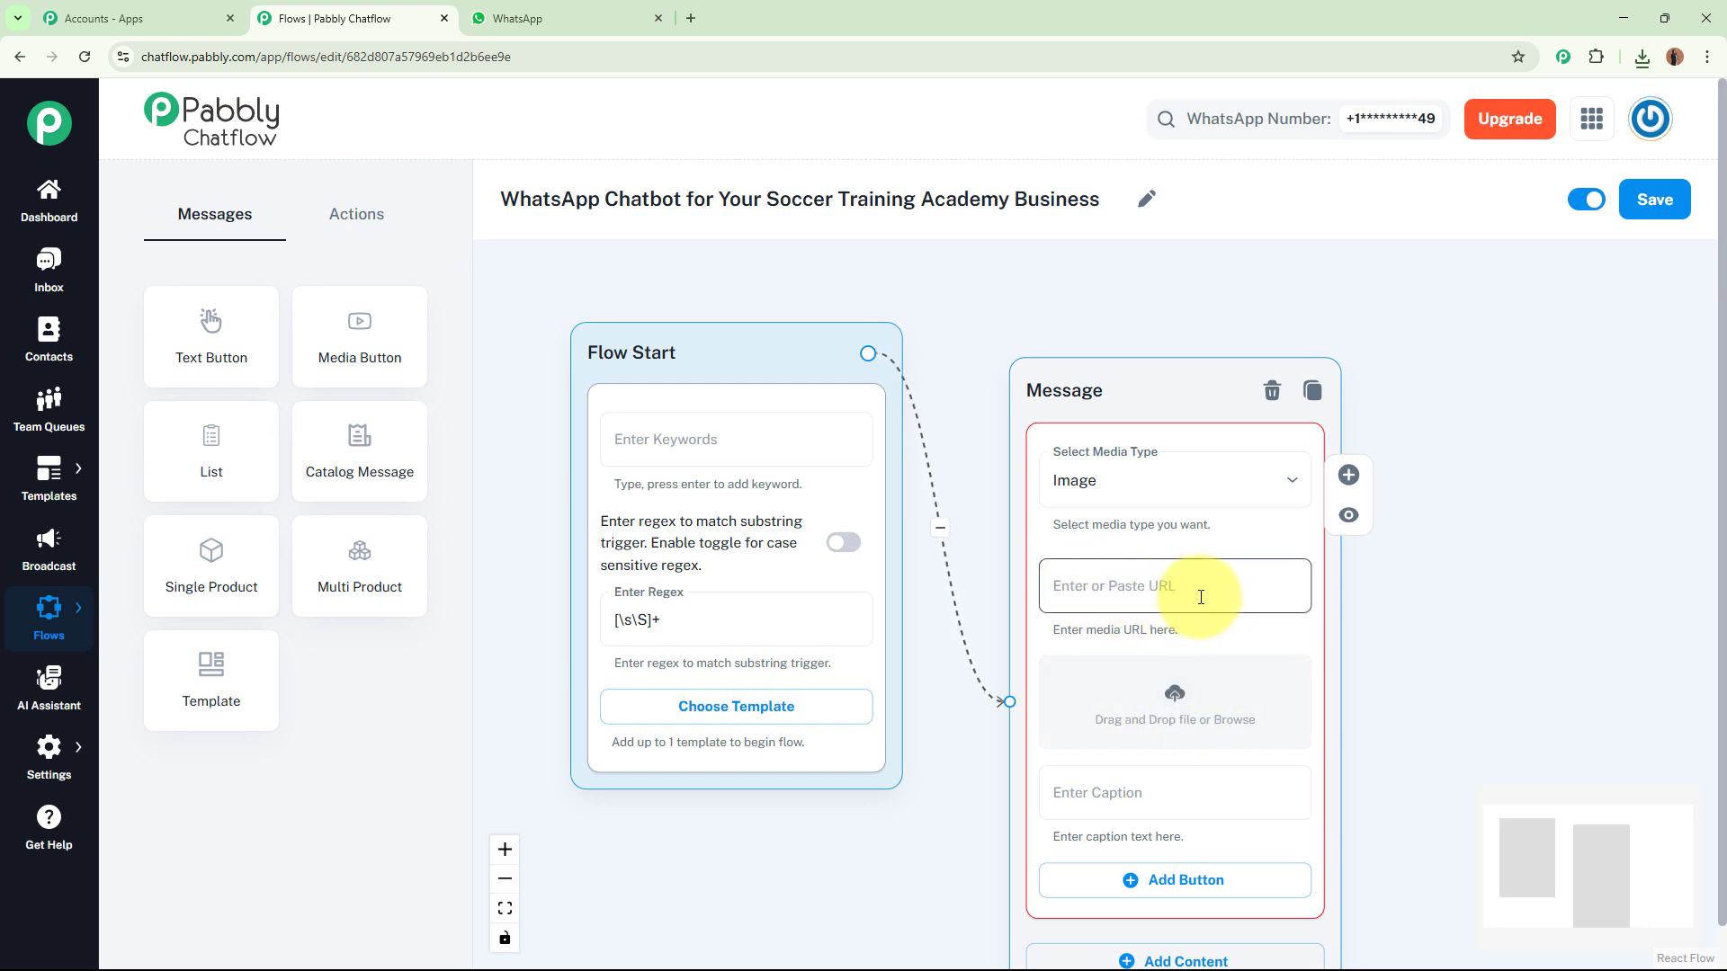
- Upload the Training Image file from Downloads as the message's image
left_click(1175, 697)
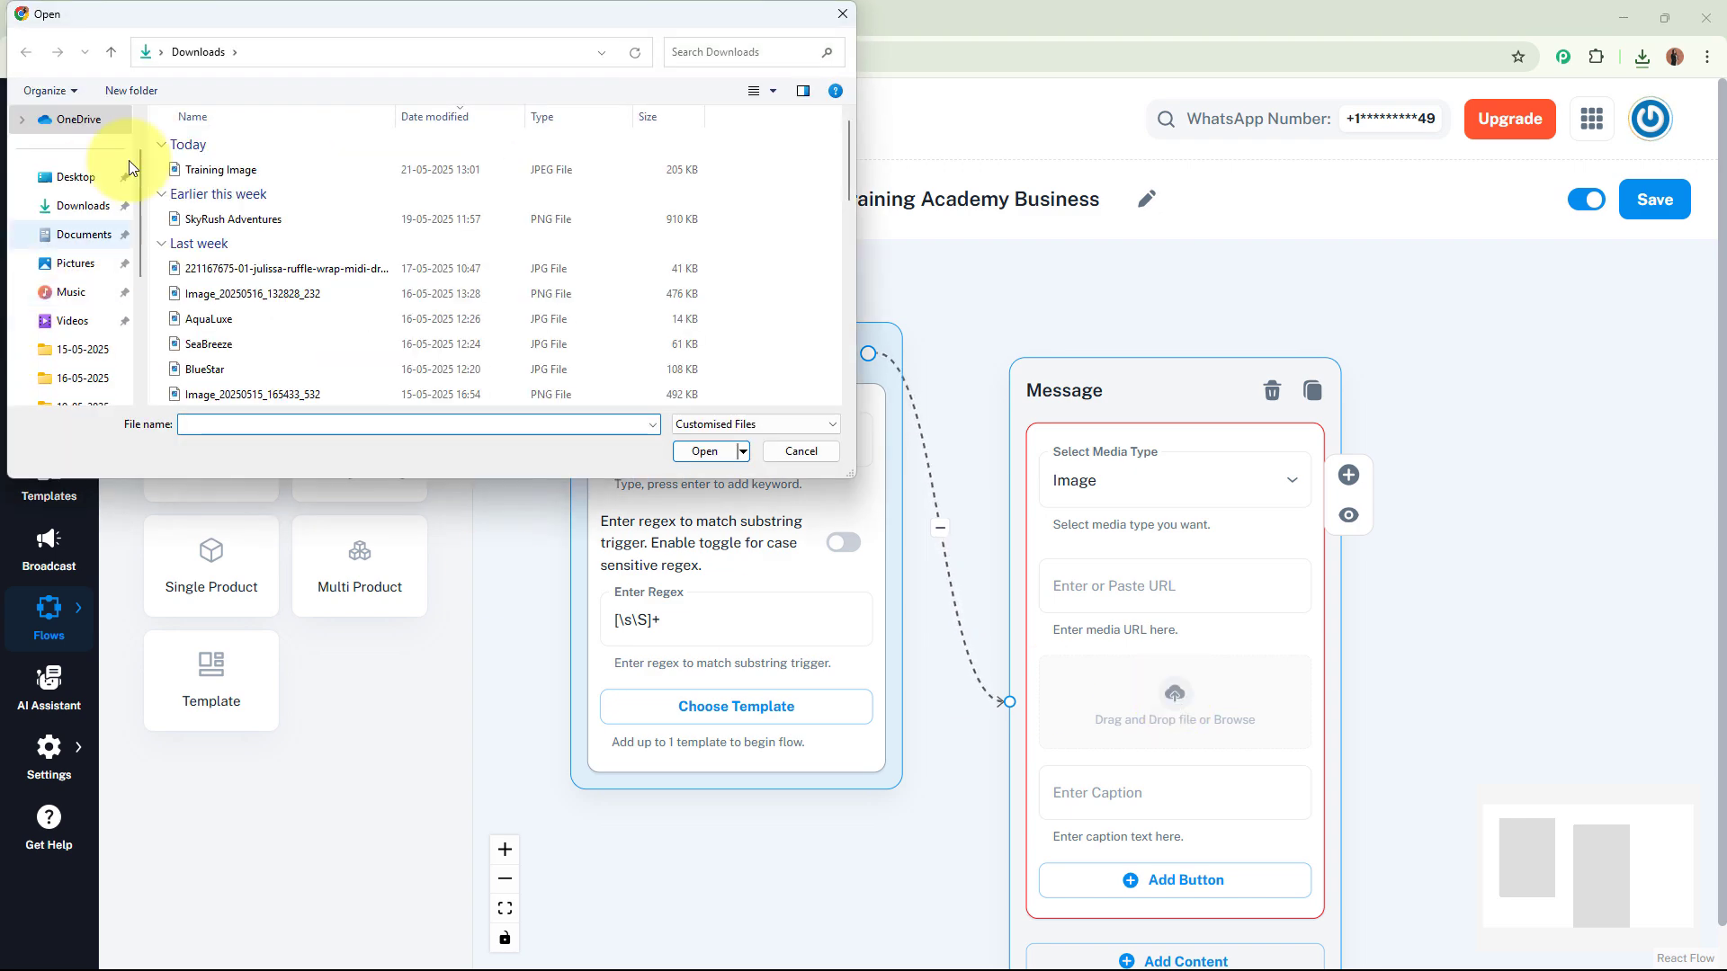
left_click(278, 169)
left_click(702, 450)
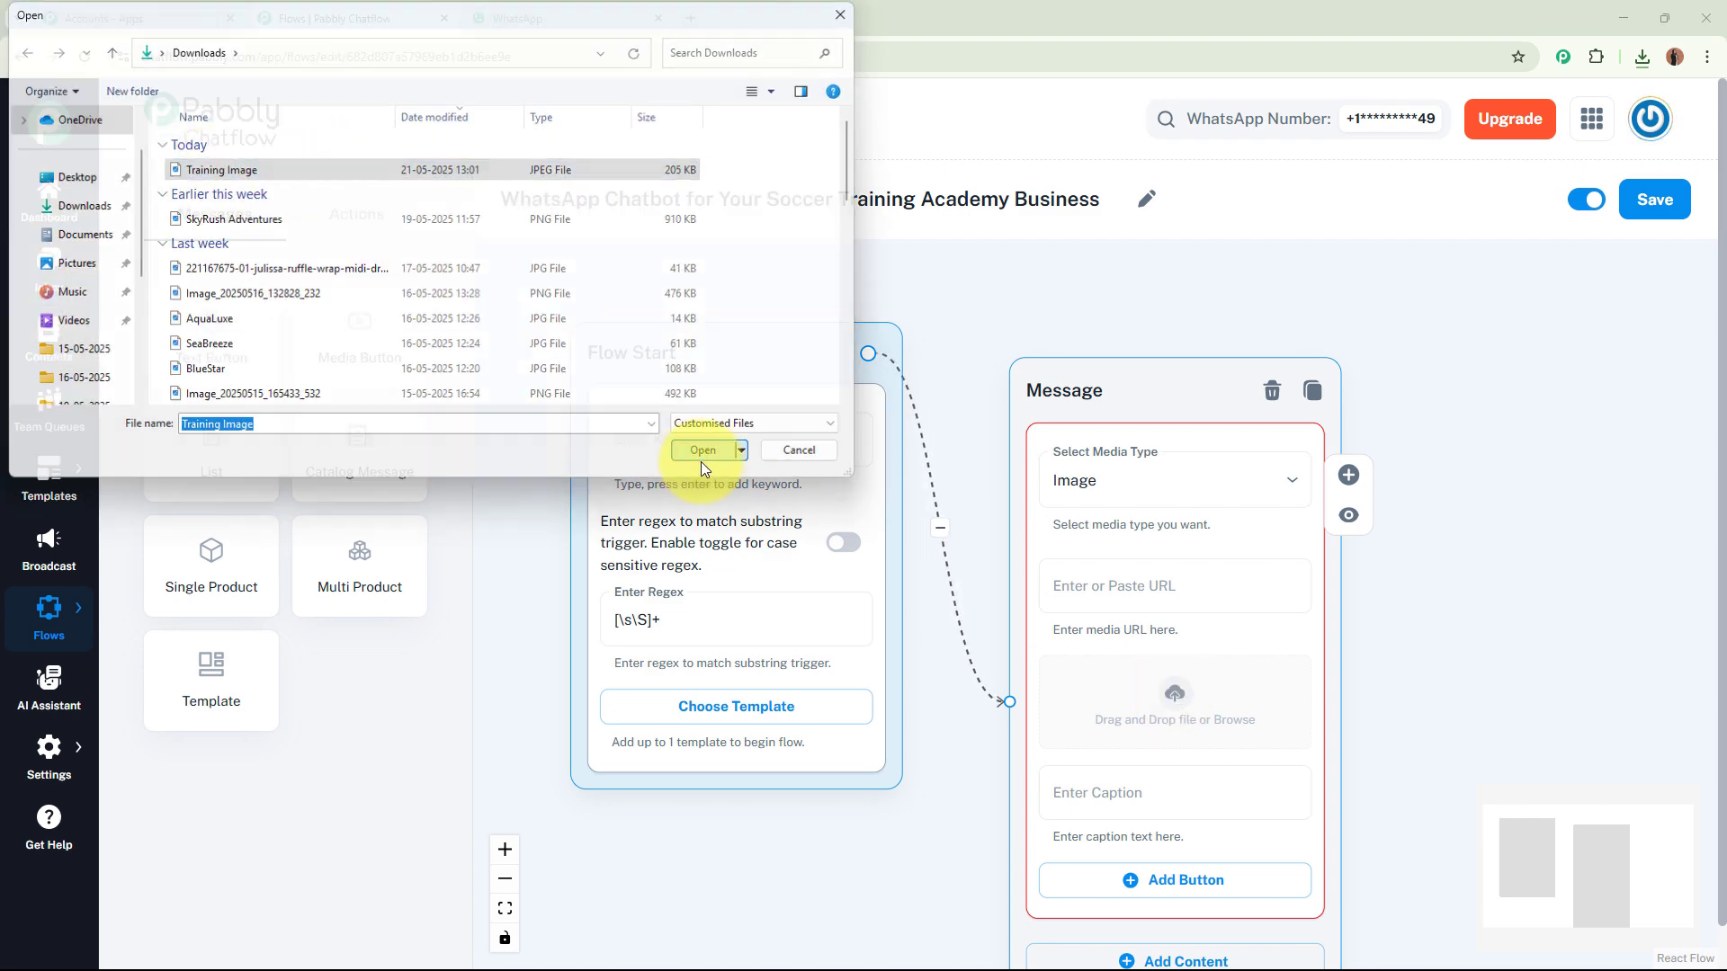
left_click_drag(1457, 771, 1433, 601)
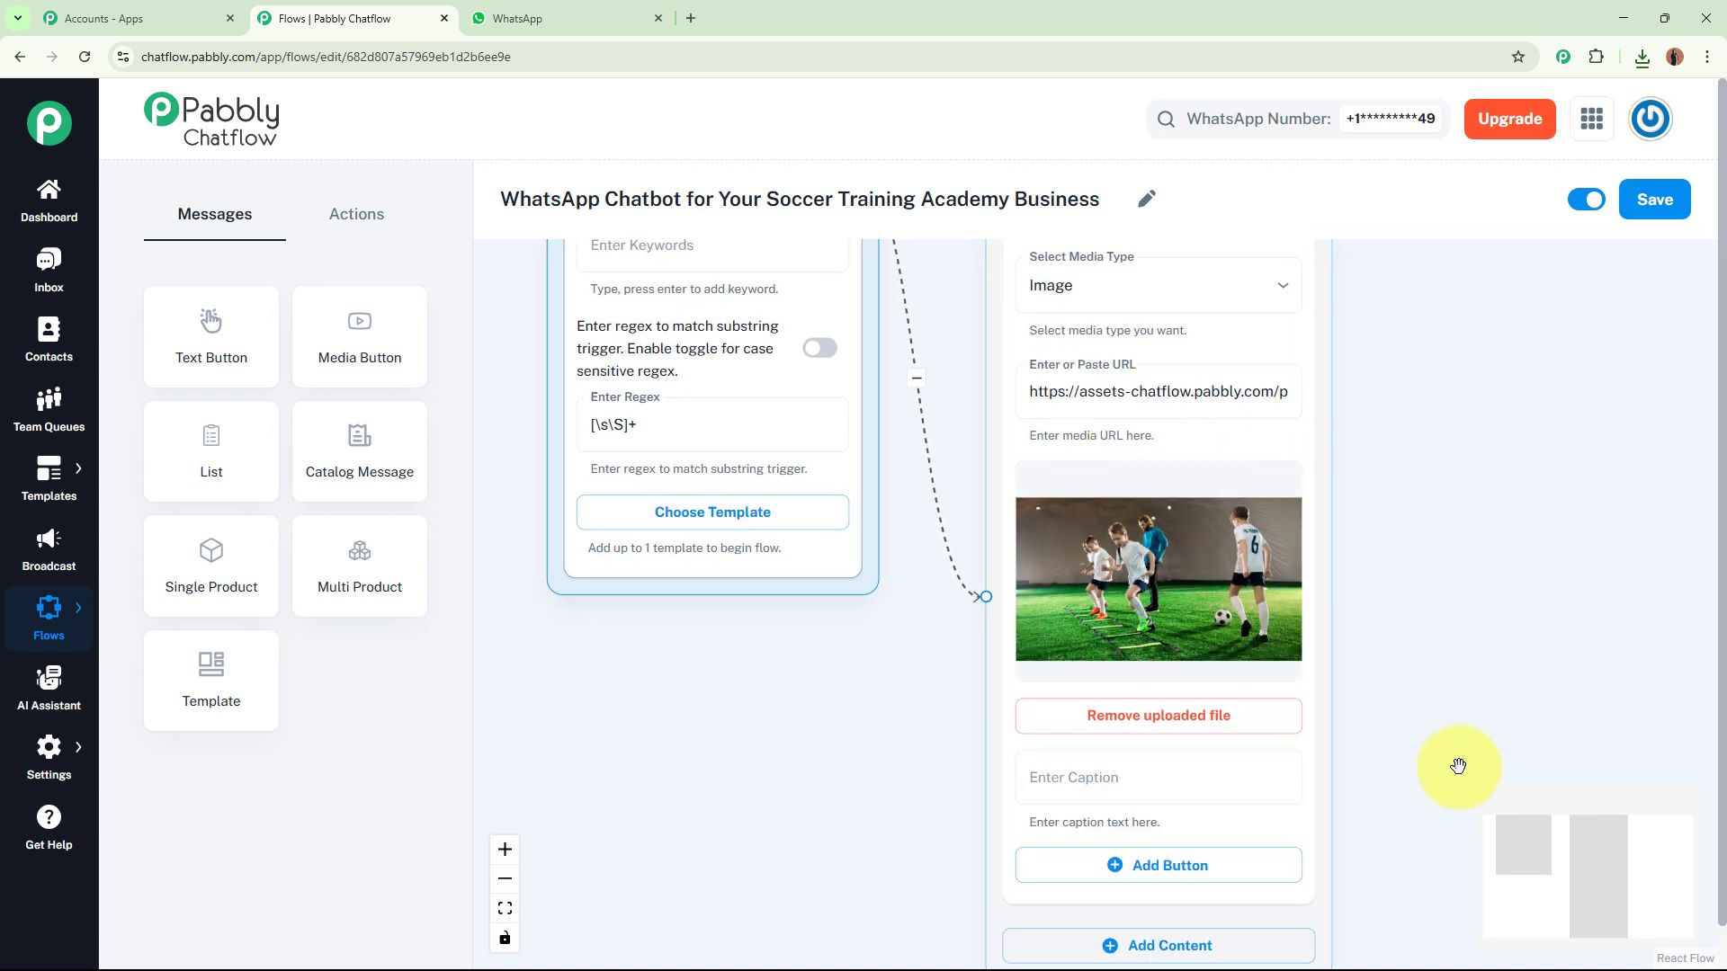
- Add Text + Button content below the image and paste the GoalMaster Soccer Academy welcome message ending with "Please choose an option:"
left_click_drag(1457, 764, 1398, 564)
left_click_drag(1396, 699, 1405, 666)
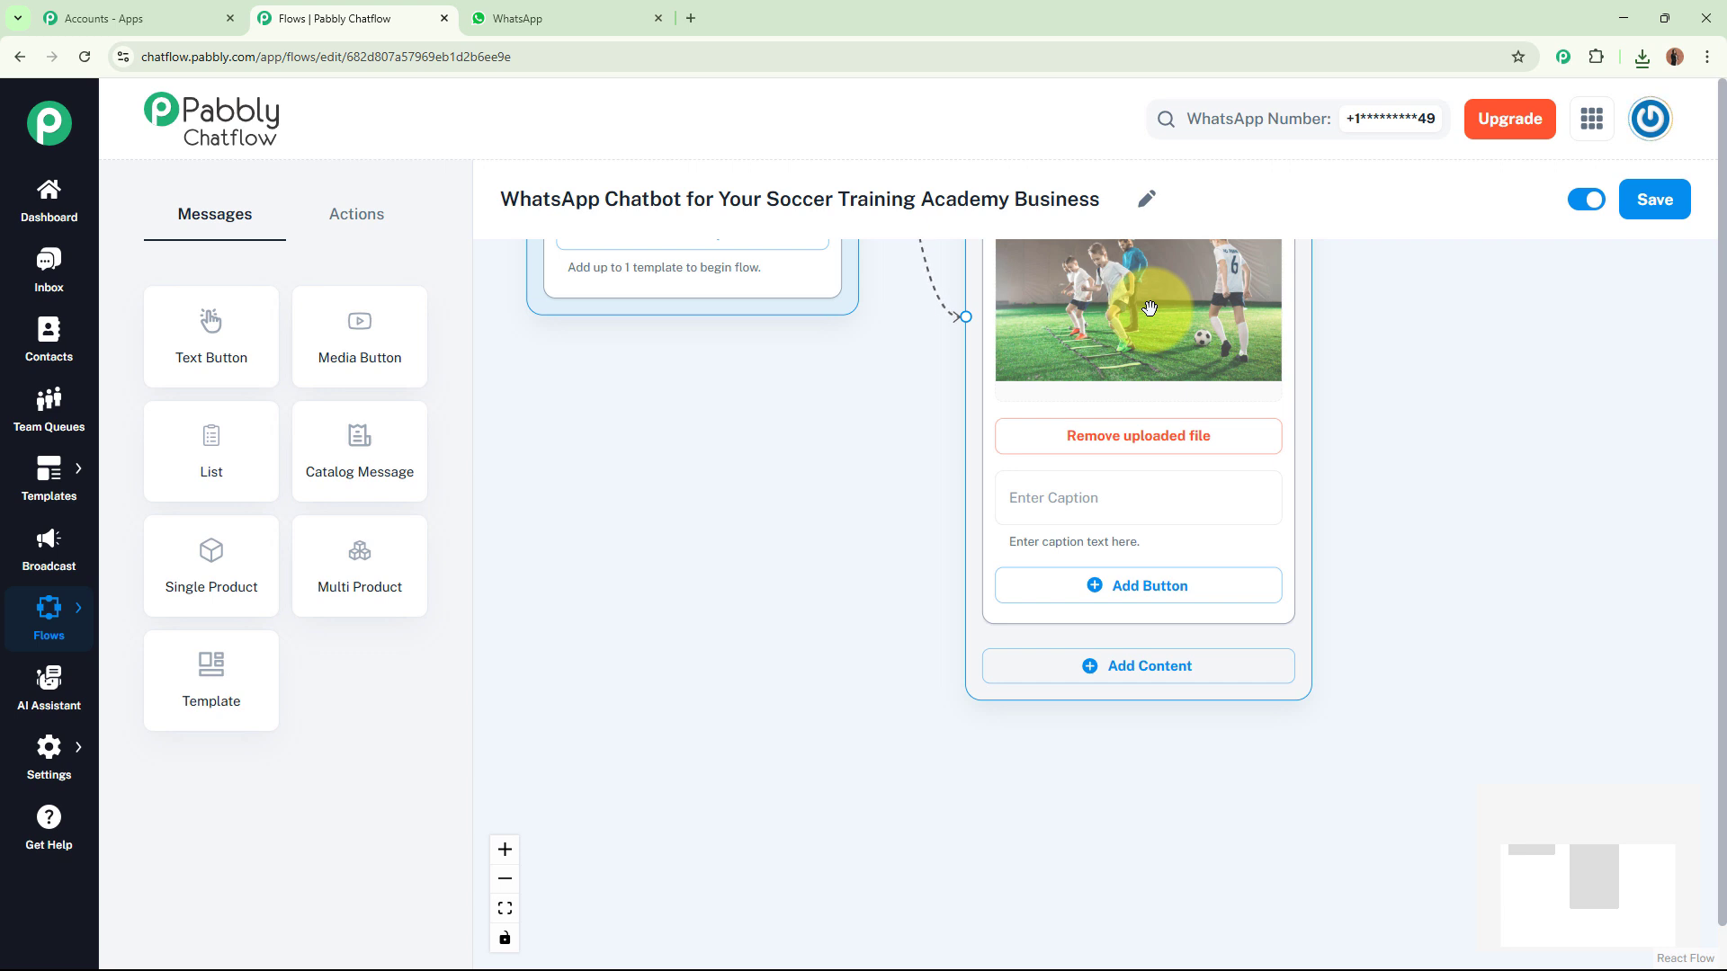
left_click(1176, 676)
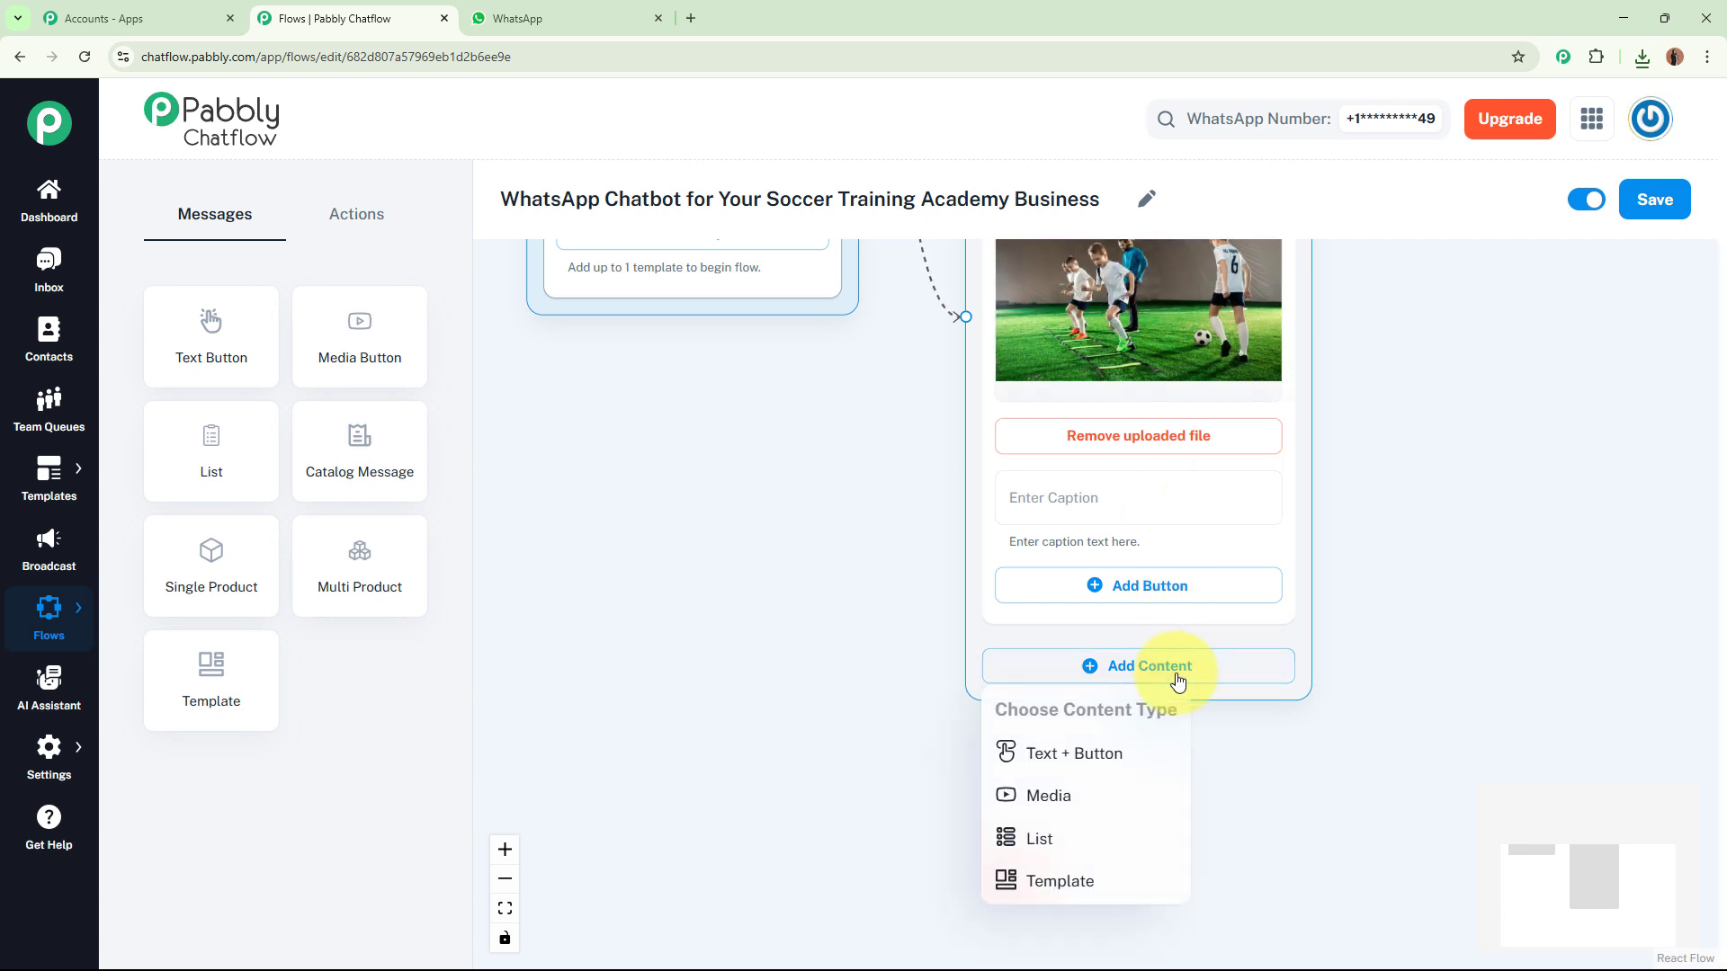
left_click(1083, 755)
left_click_drag(897, 699, 887, 570)
left_click(1077, 534)
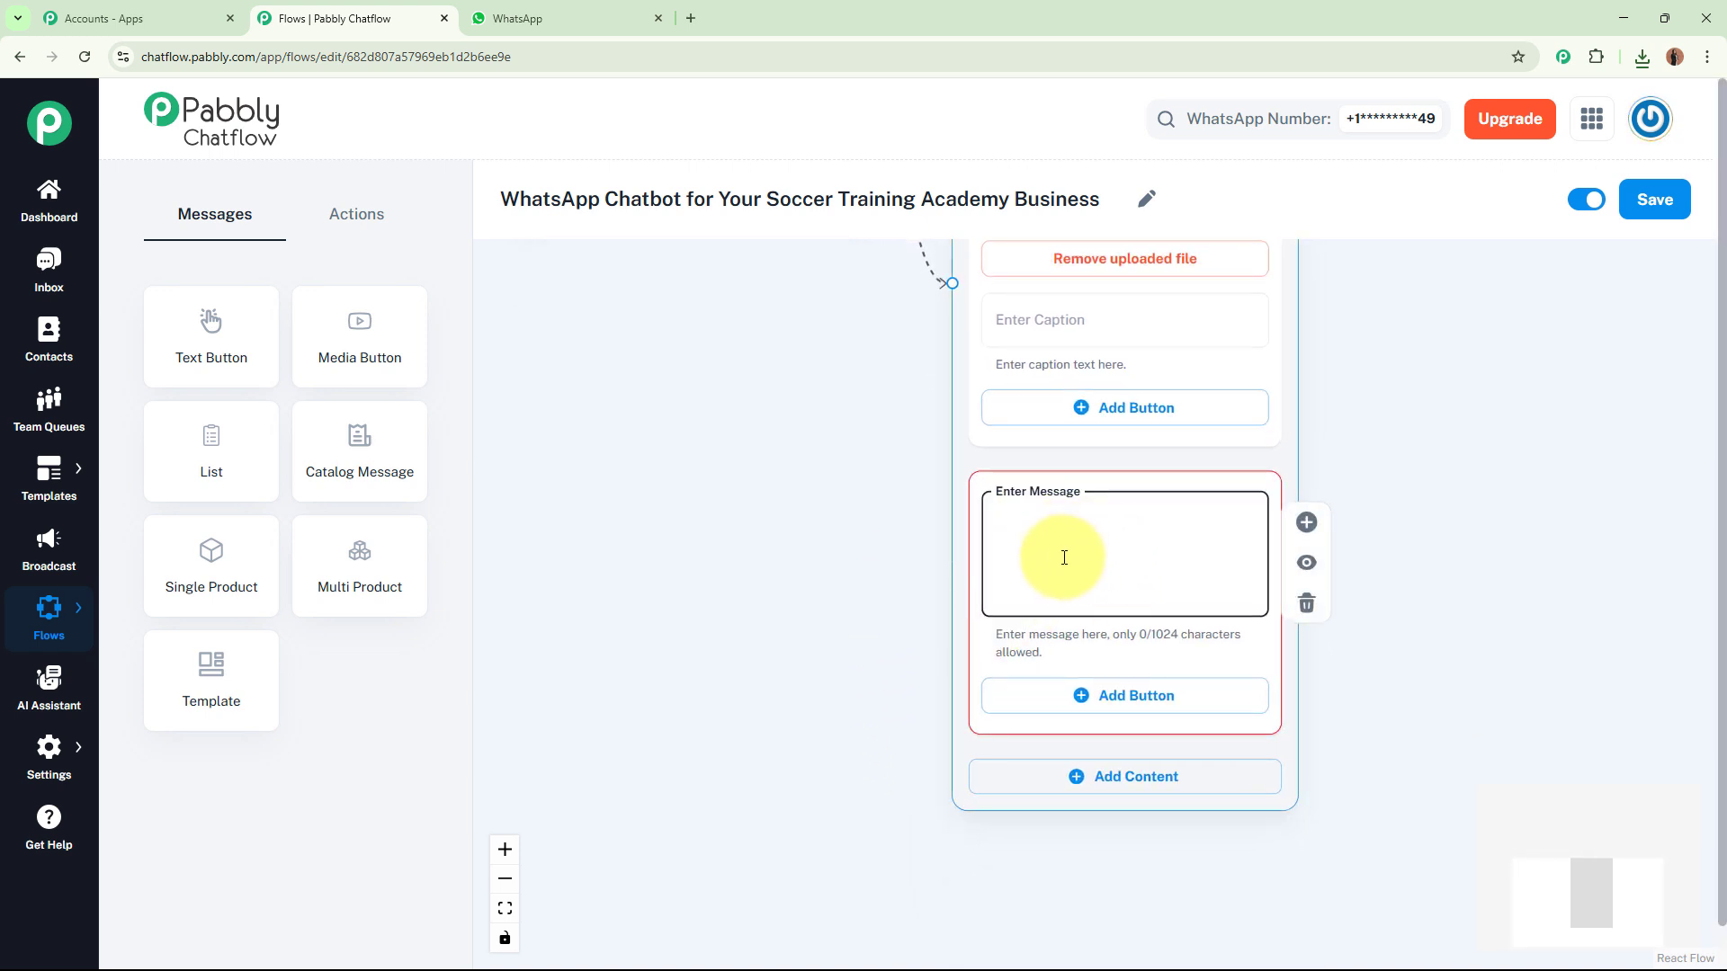
key("ctrl+v")
left_click_drag(1278, 618, 1285, 560)
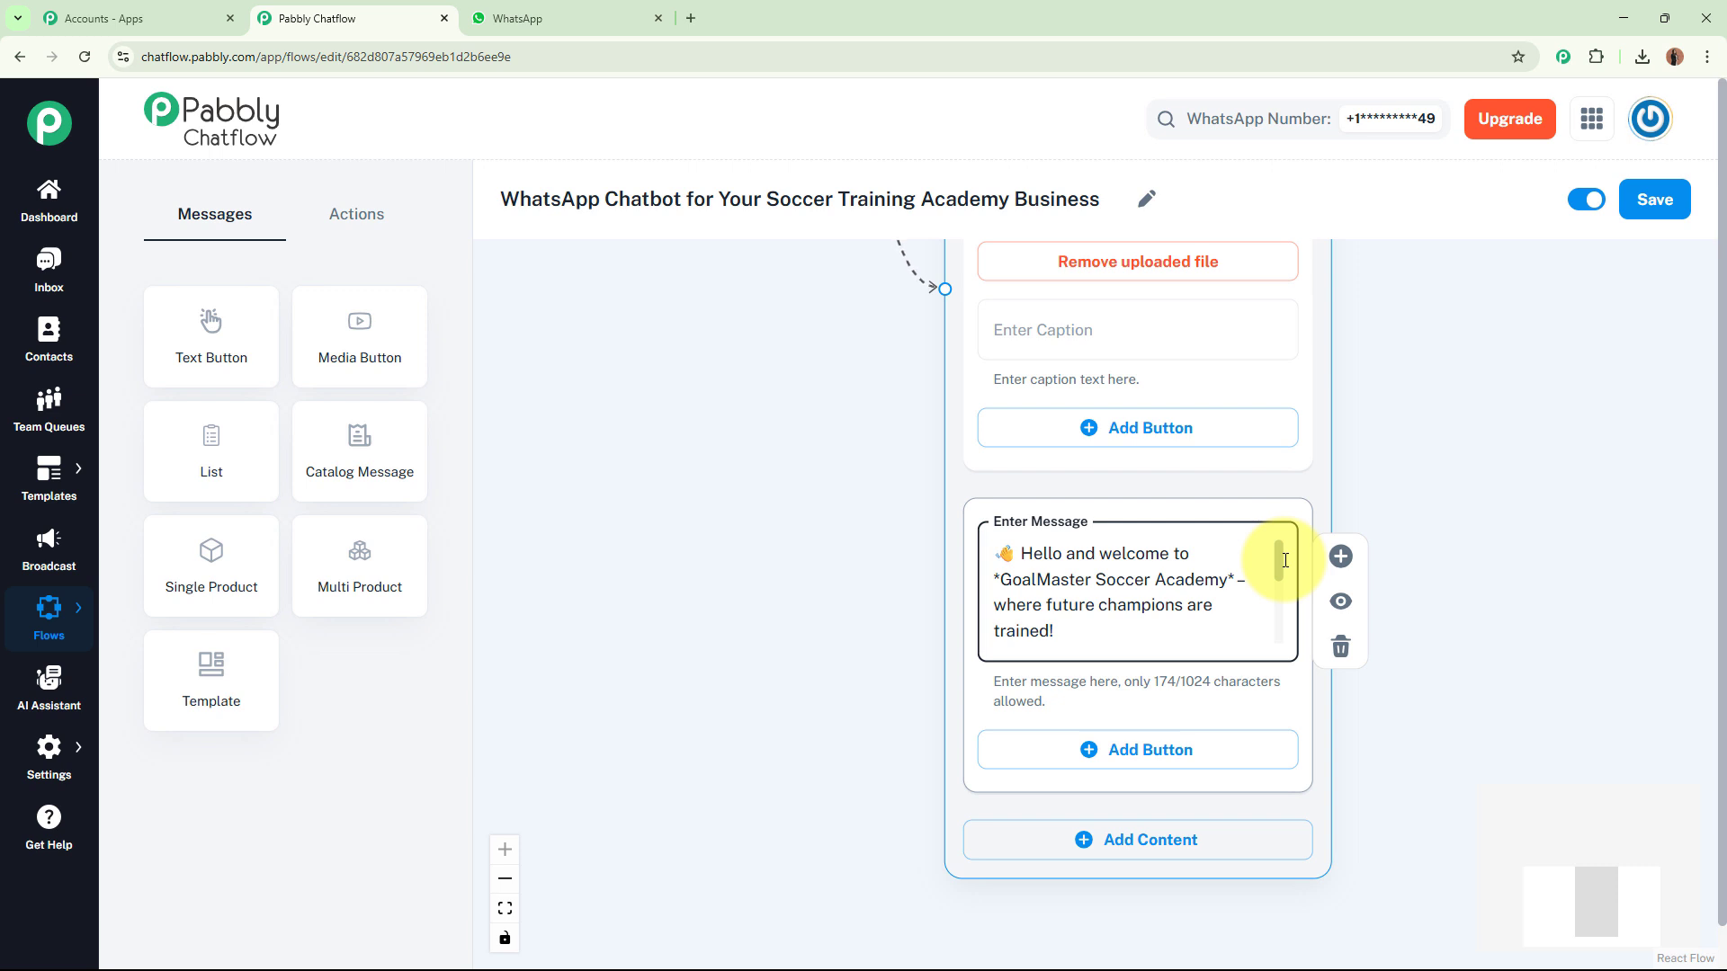
left_click_drag(1284, 561, 1277, 697)
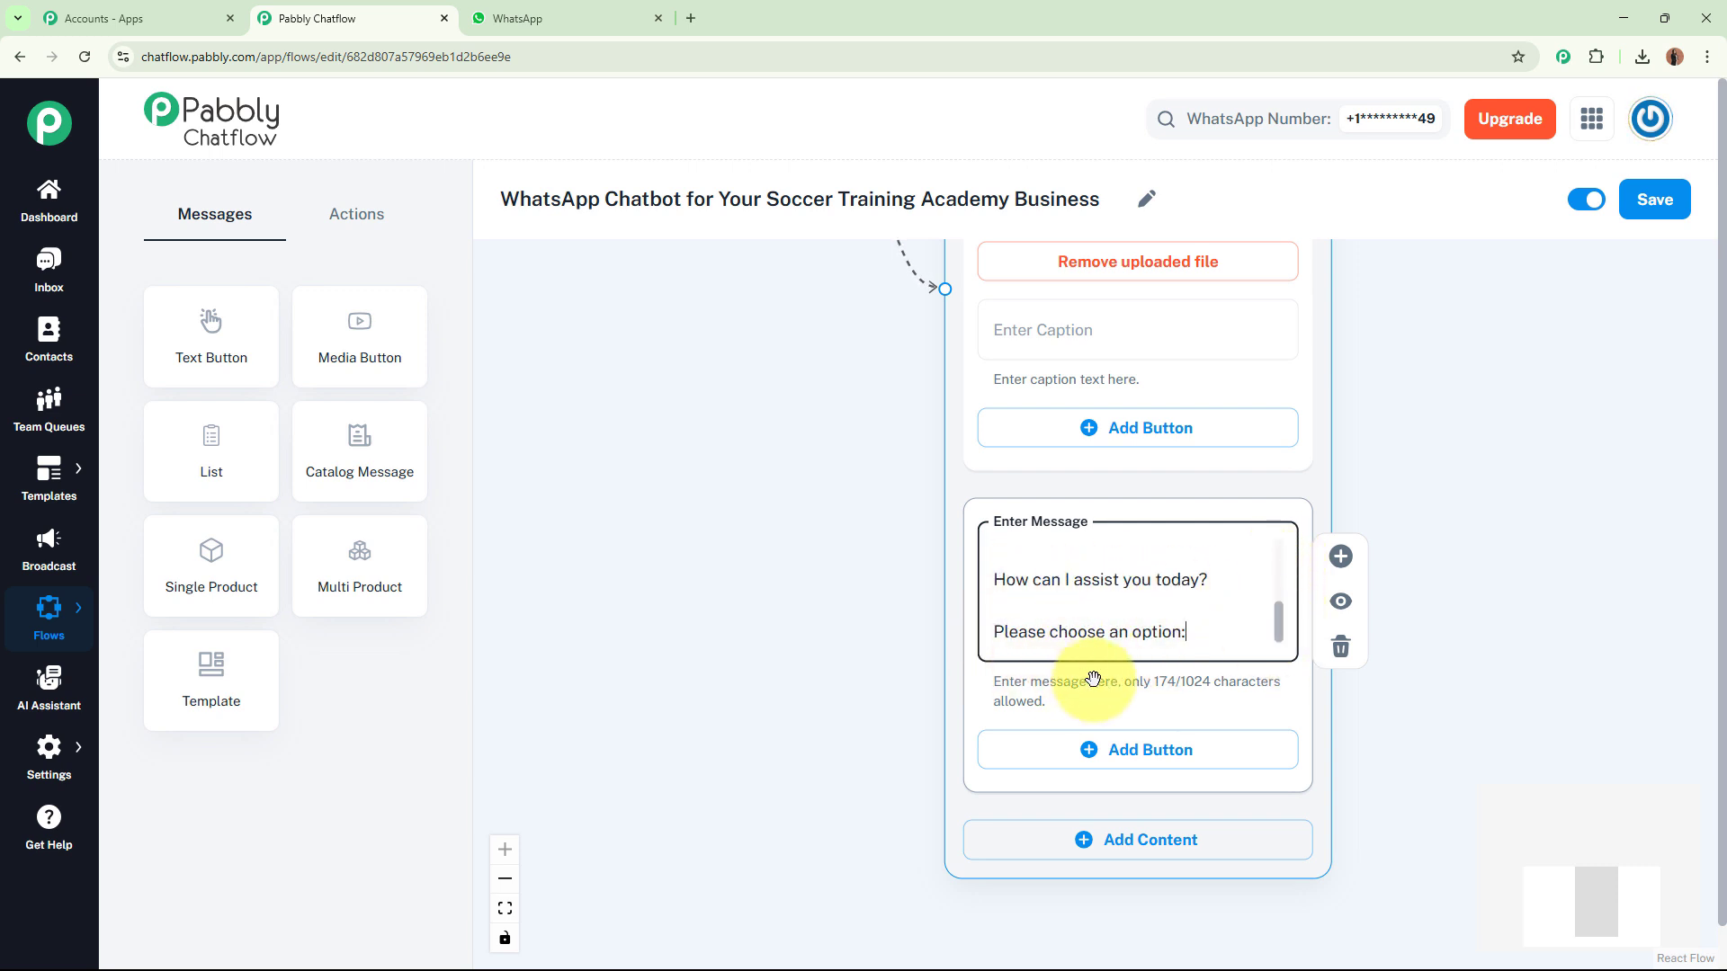
- Add three reply buttons under the welcome message
left_click(1419, 731)
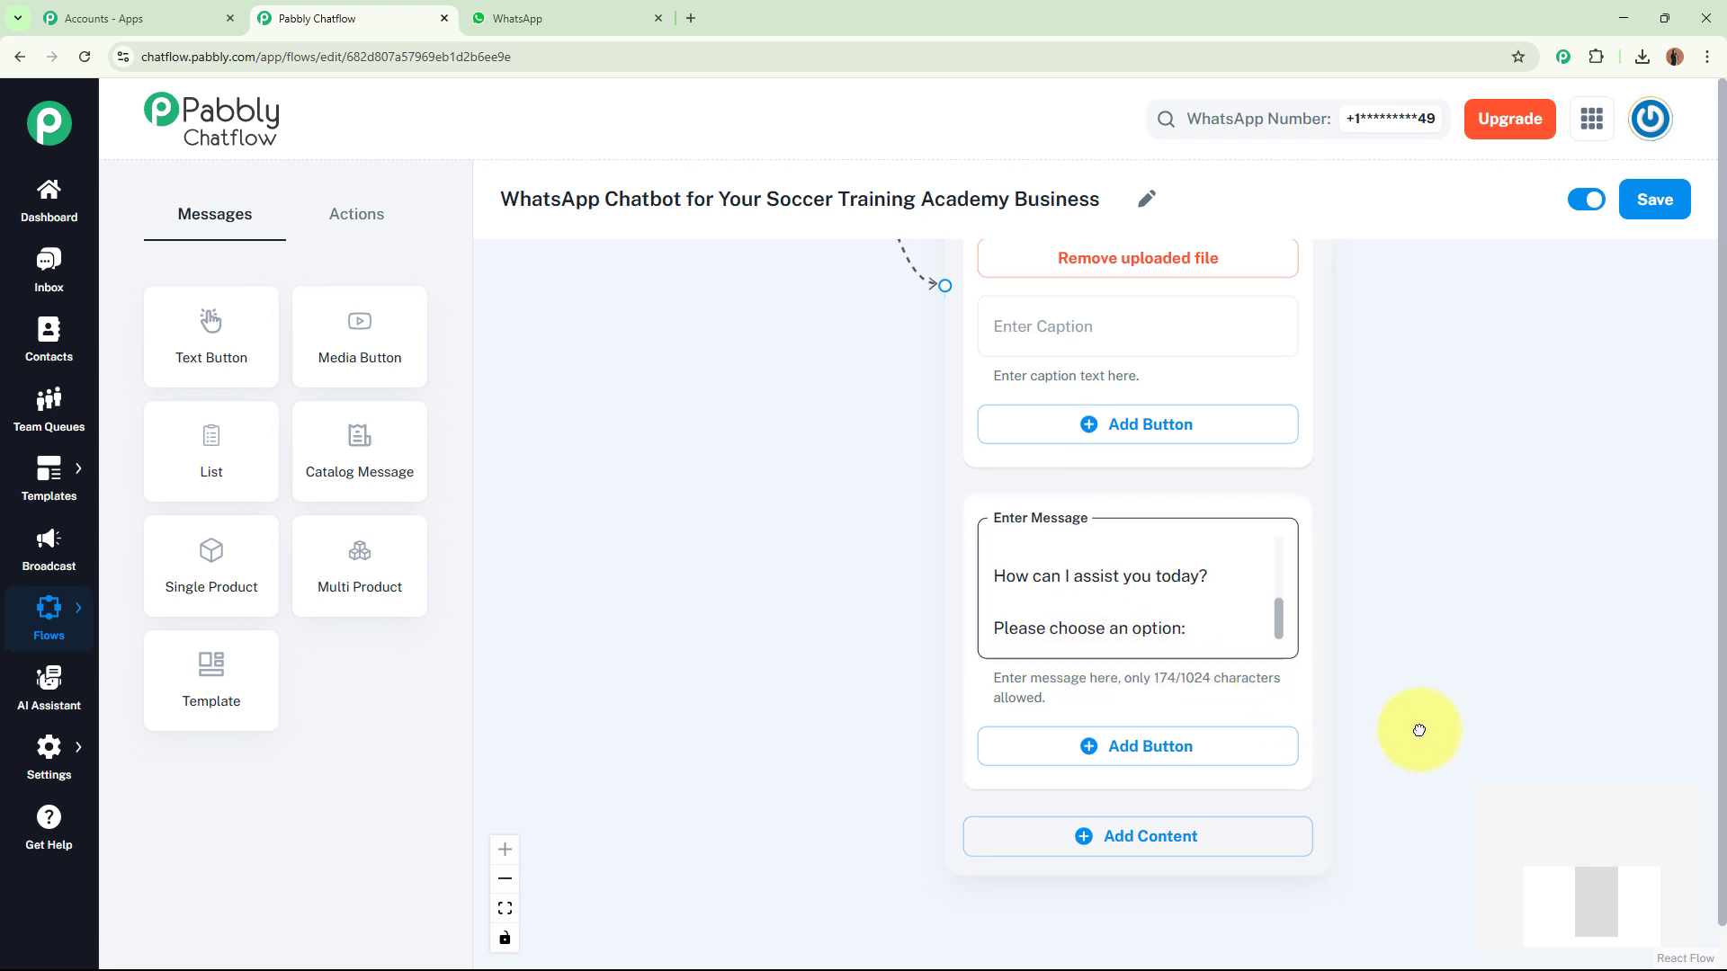
scroll(1419, 730, "down", 2)
left_click(1210, 580)
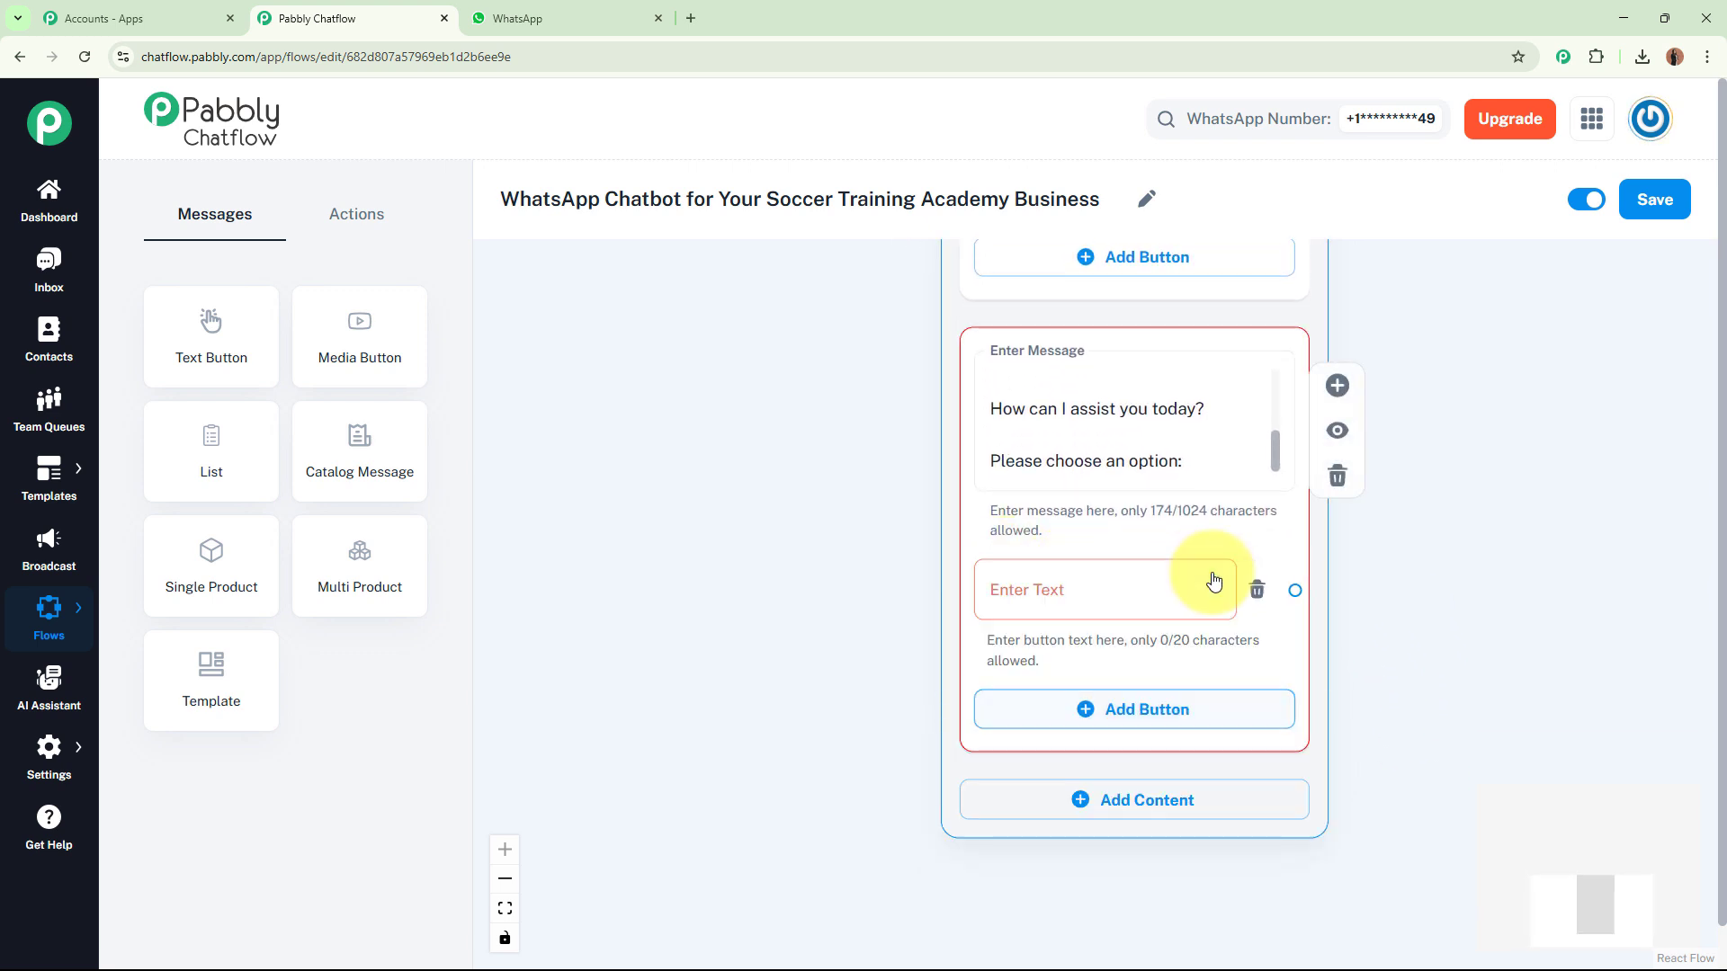
left_click(1145, 708)
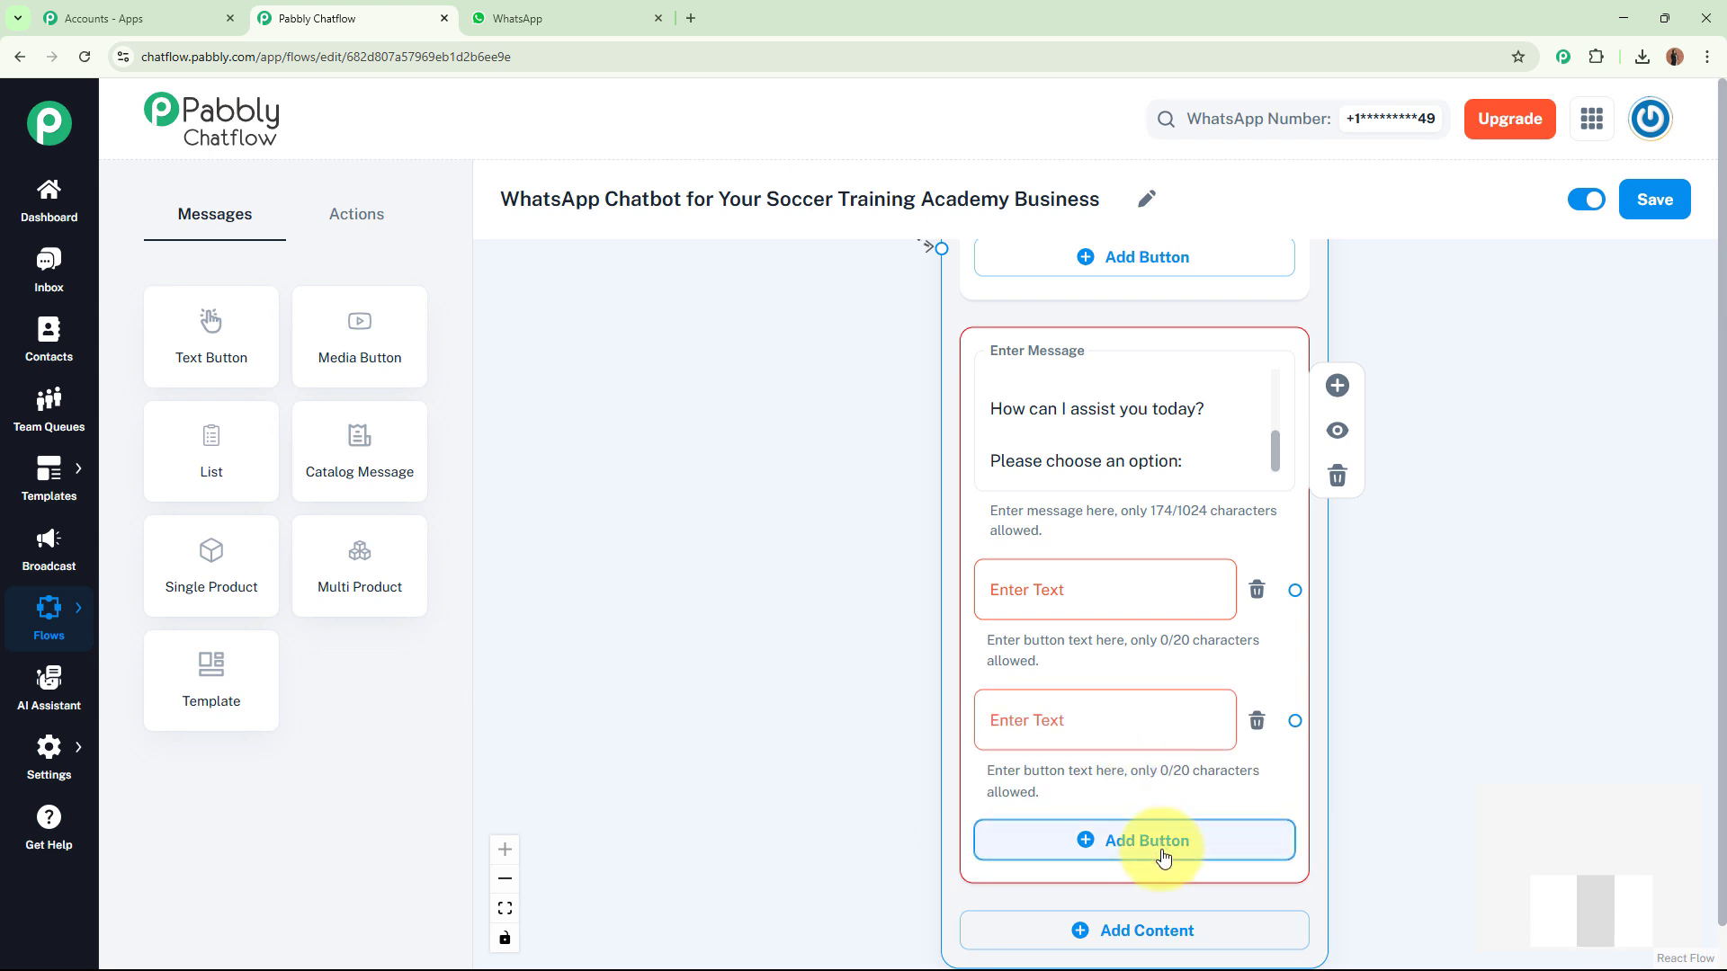
left_click(1120, 845)
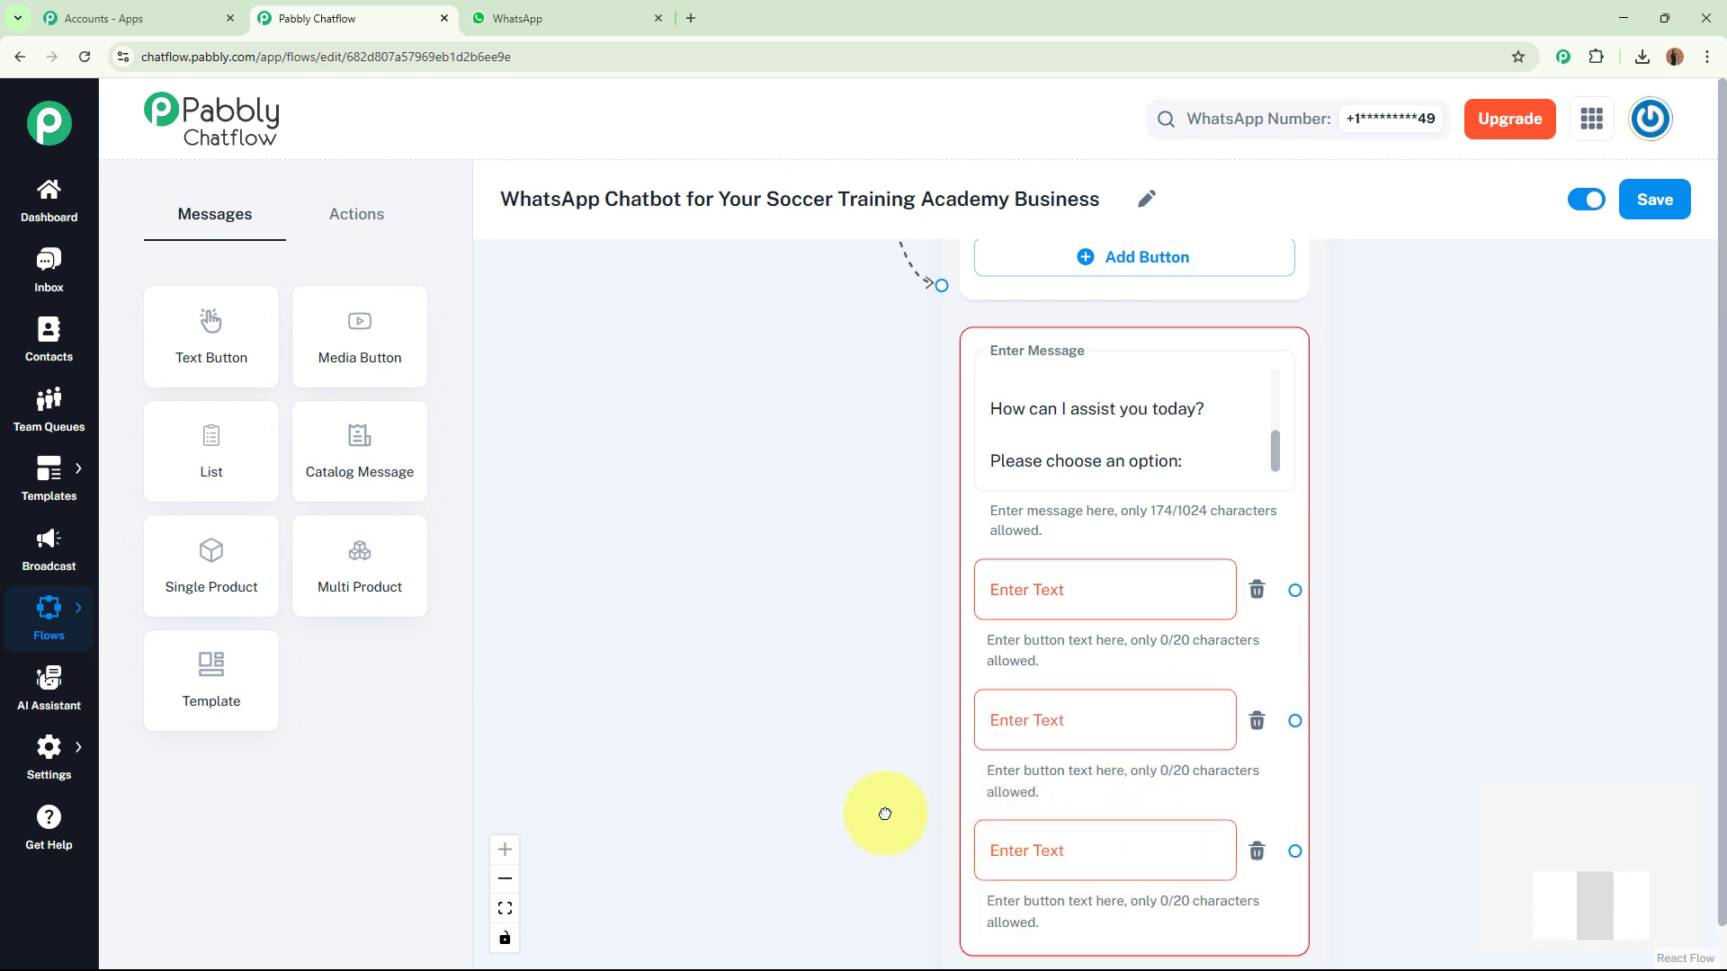
left_click_drag(885, 814, 880, 705)
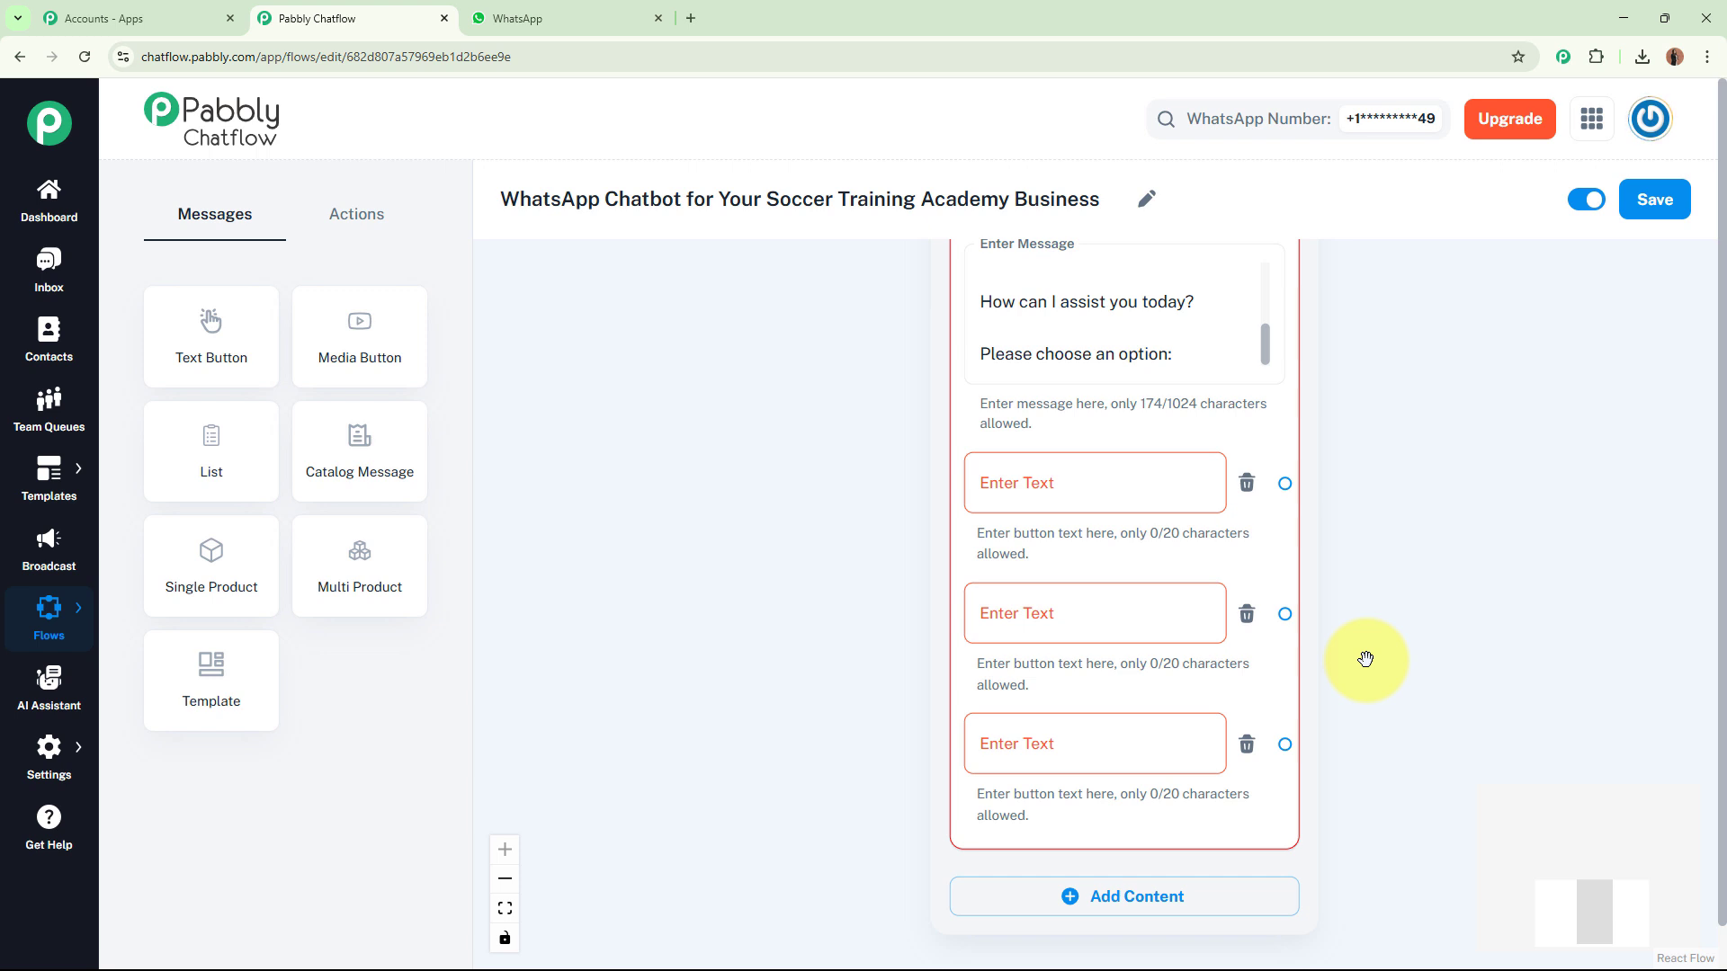
- Label the three reply buttons "Join Training Now", "Know Our Coach" and "Fees & Timing"
left_click(1091, 490)
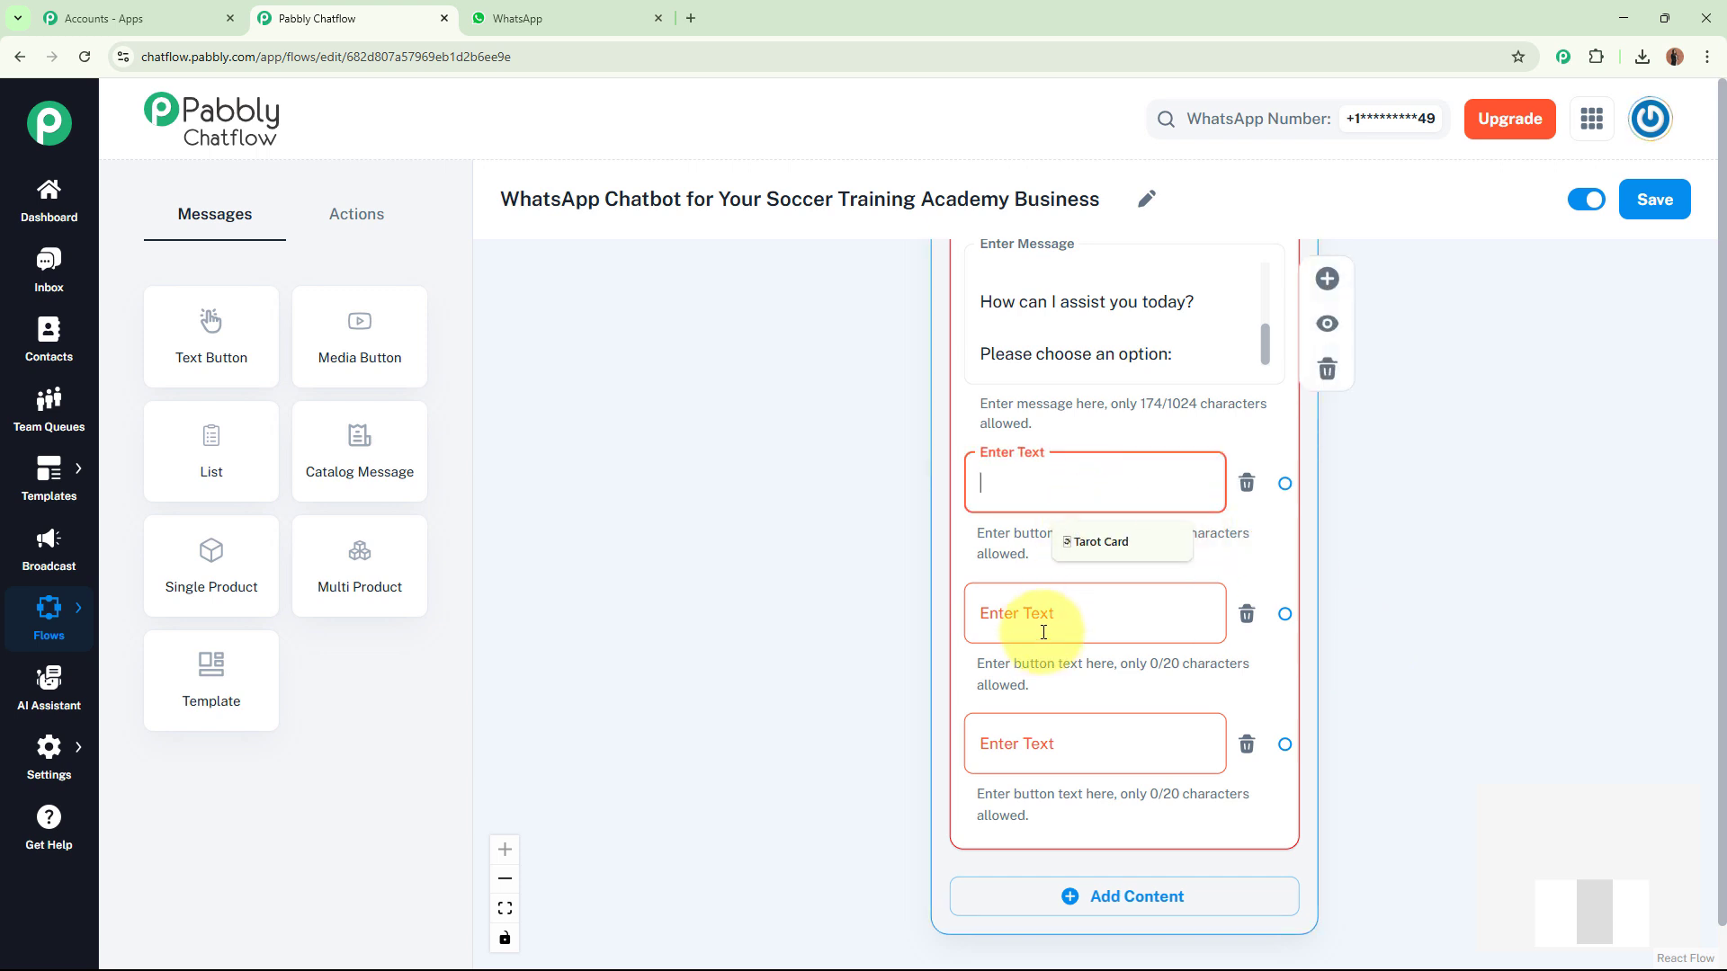
left_click(1049, 617)
left_click(970, 717)
left_click(744, 655)
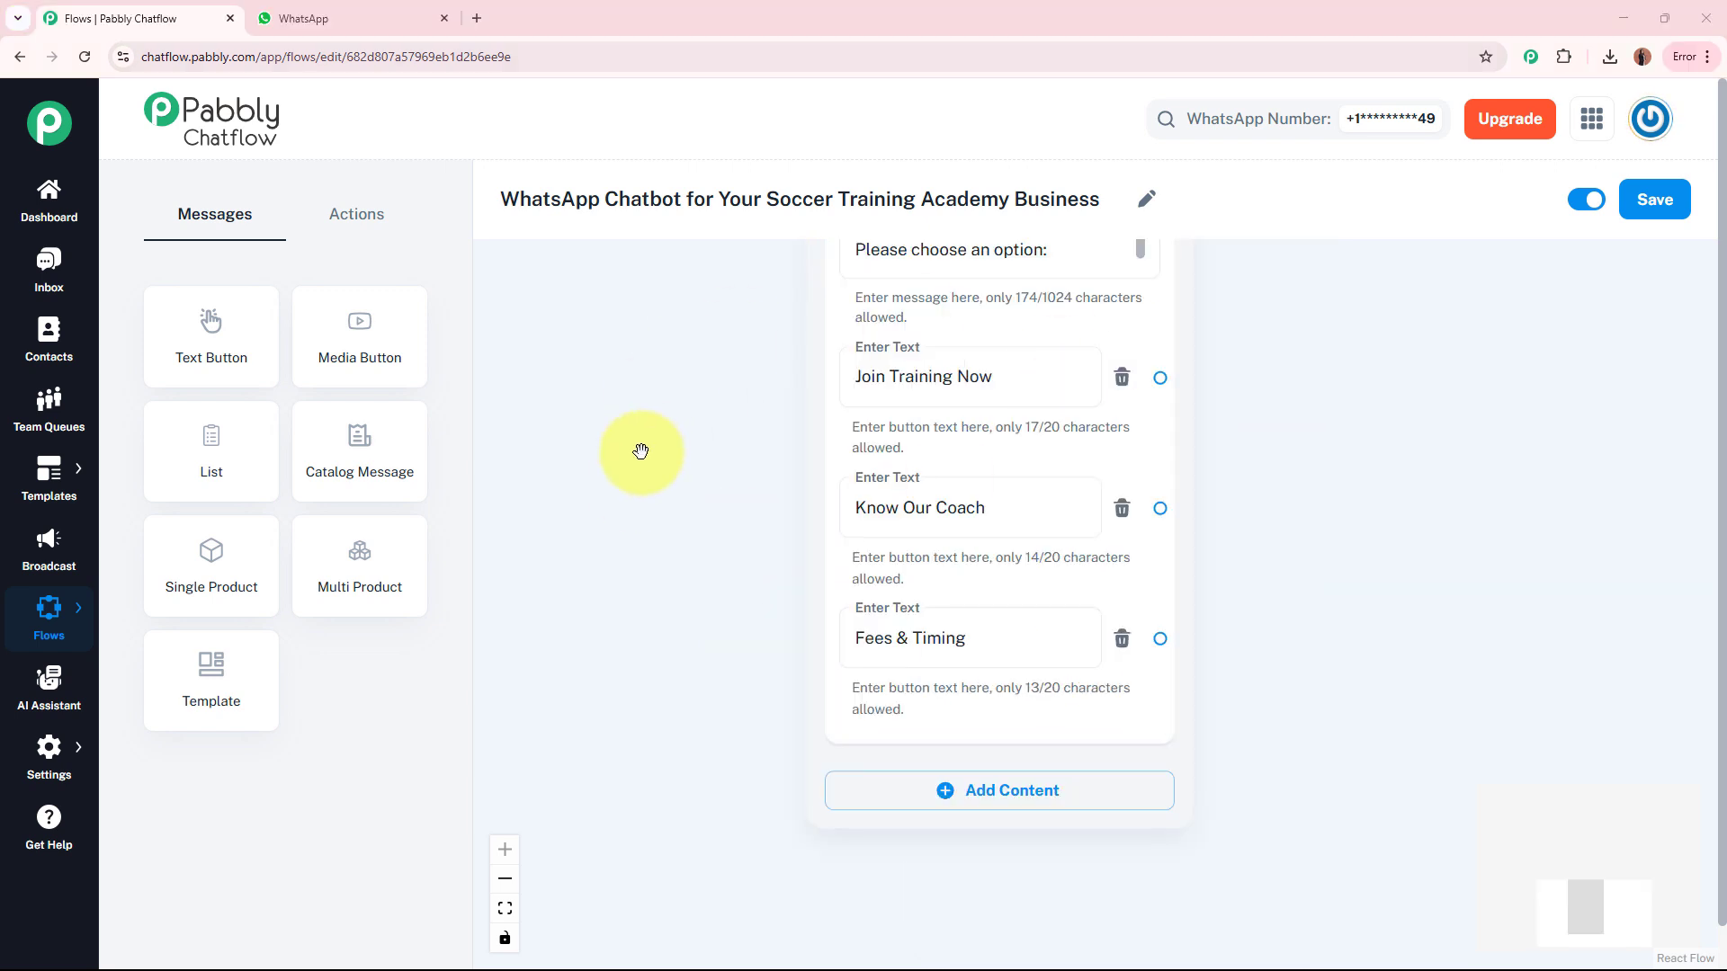
- Review the three button labels together with the welcome text and image above them
left_click(879, 376)
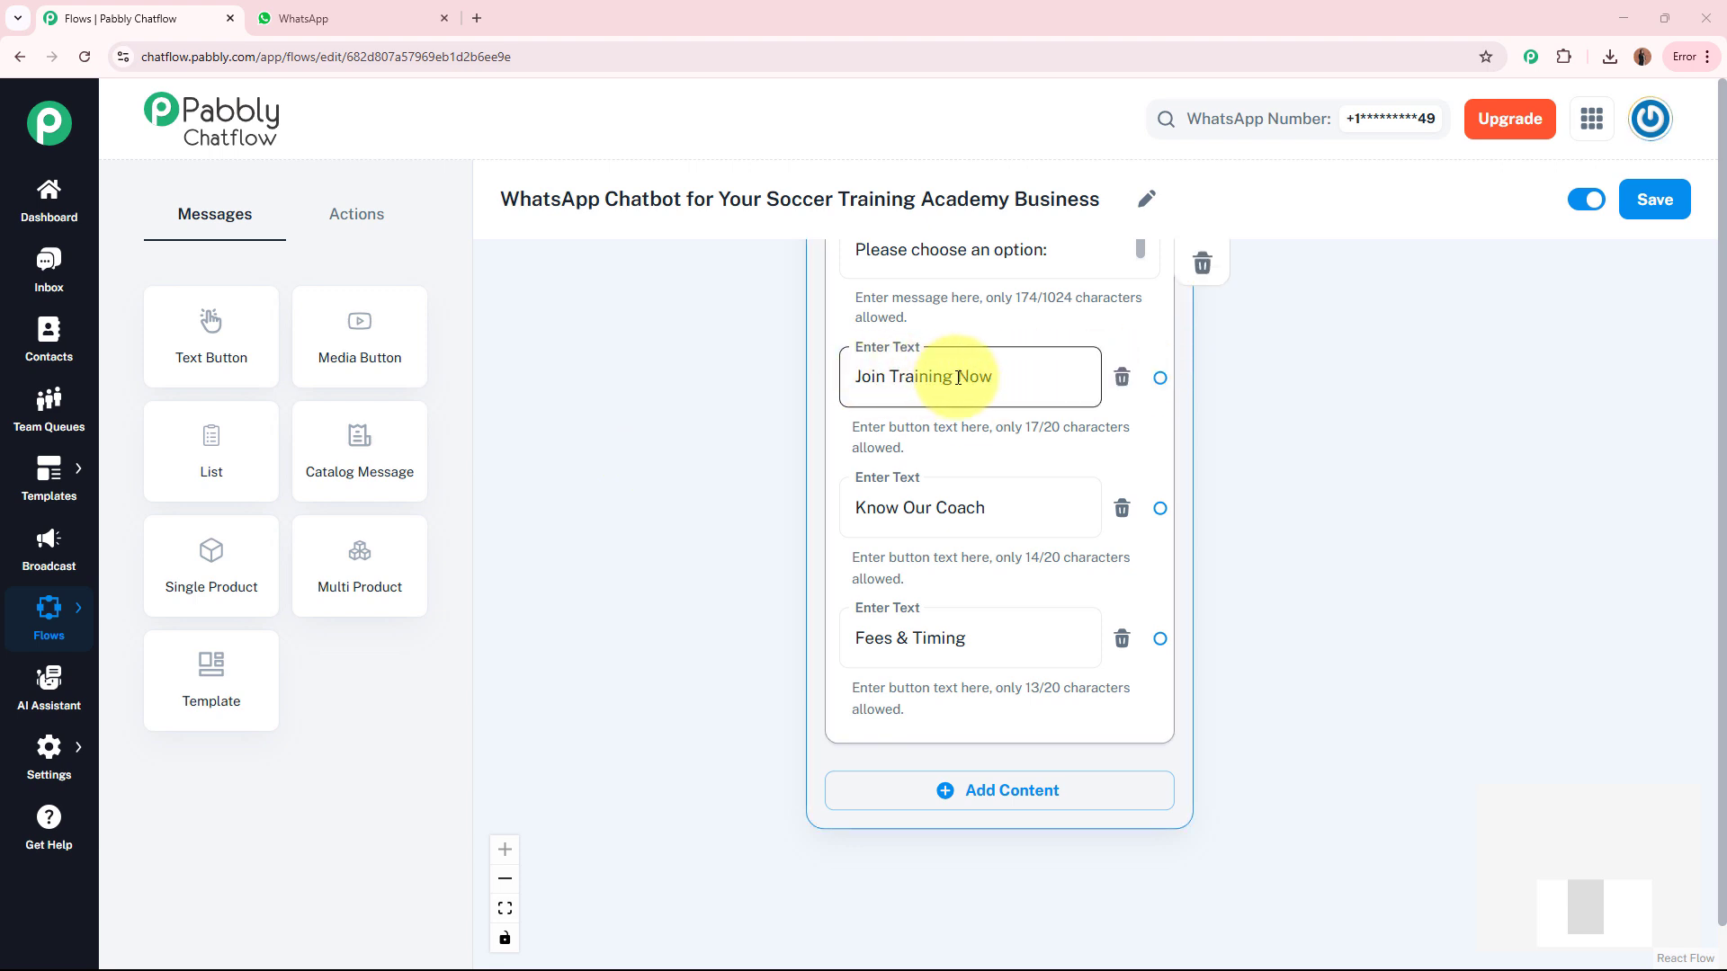
left_click(905, 477)
left_click(863, 634)
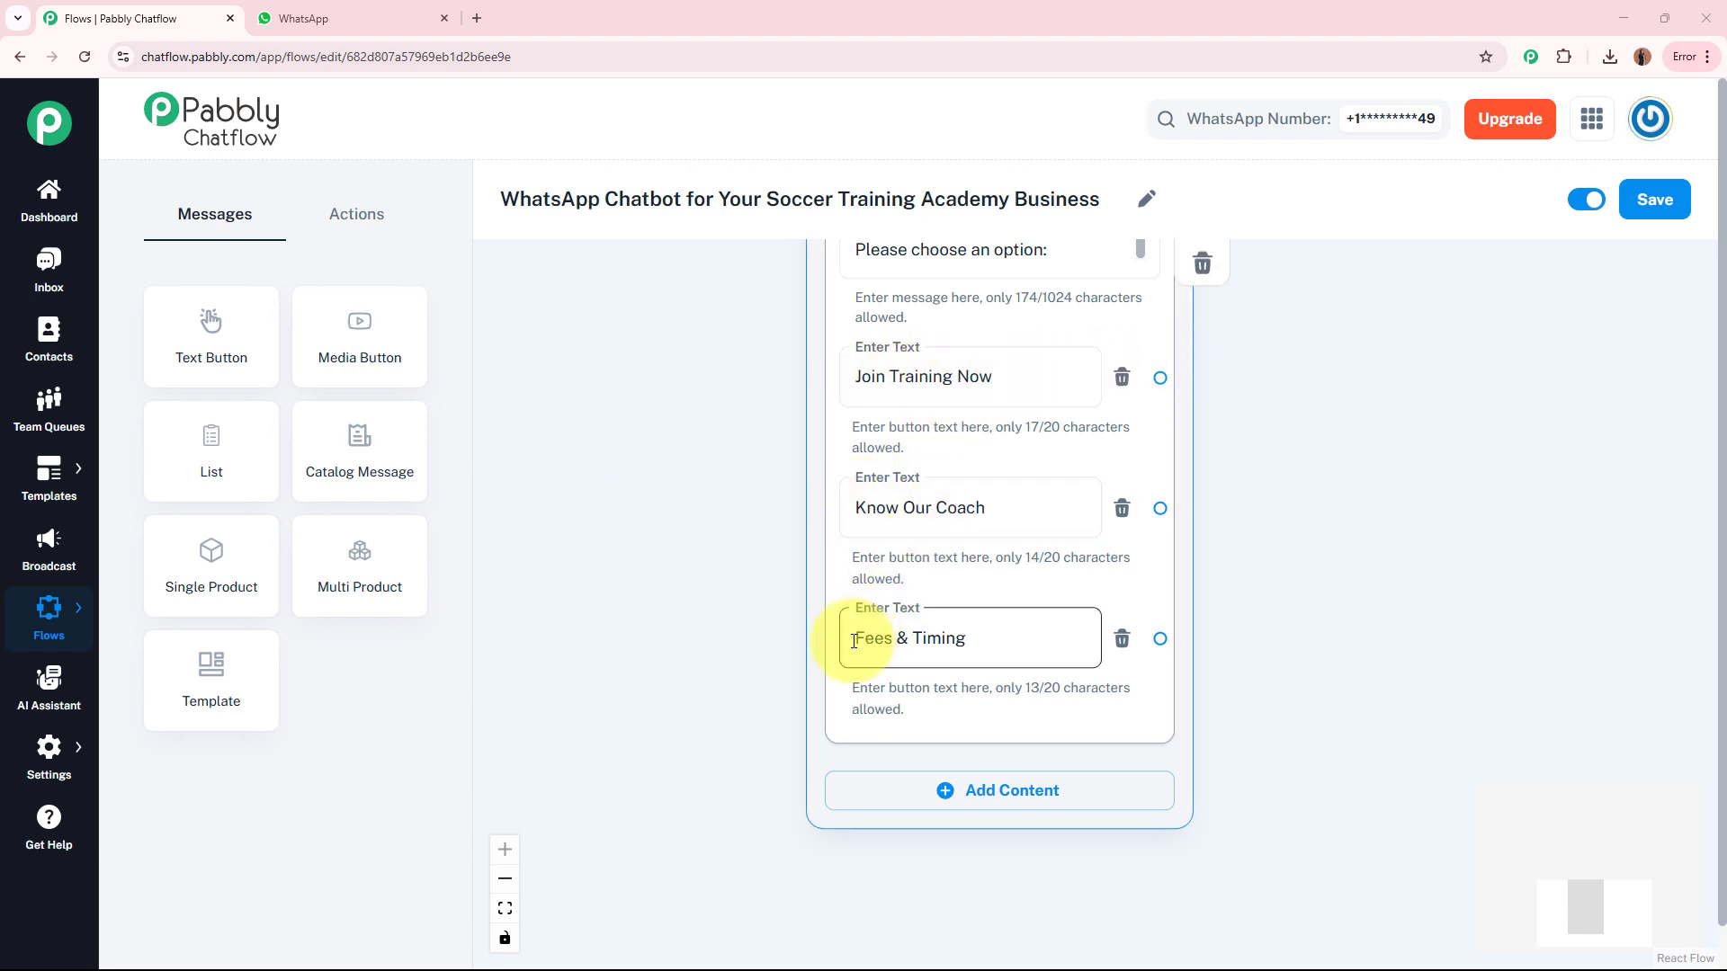
left_click(791, 609)
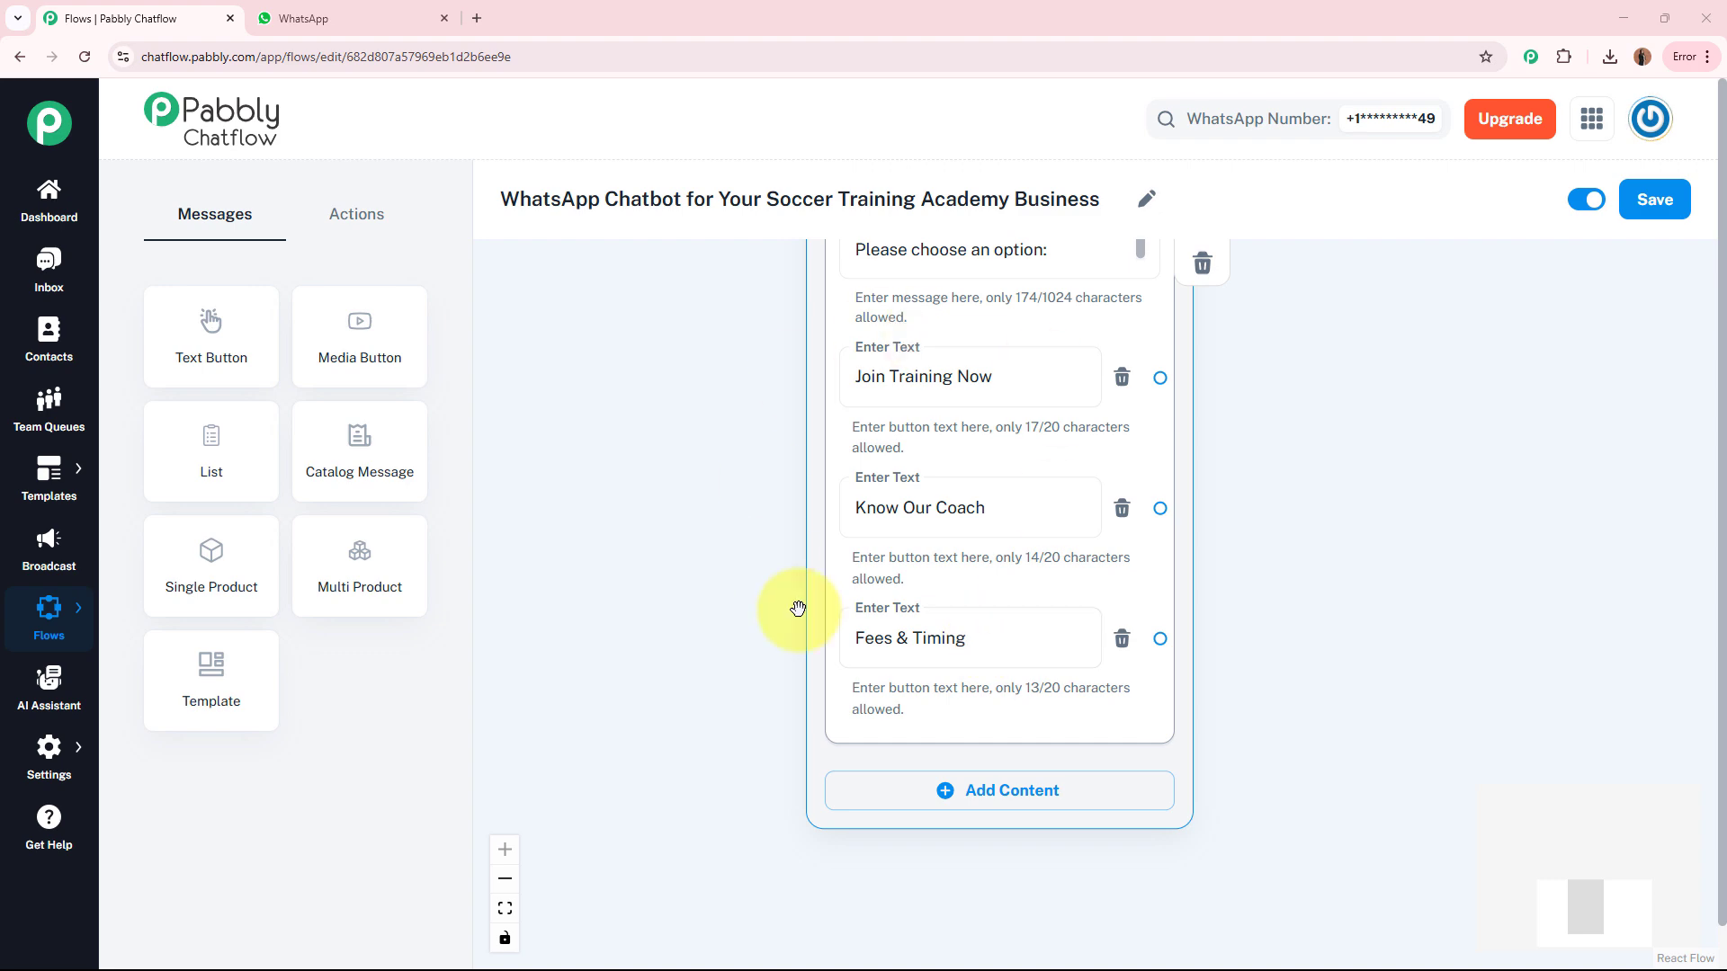
left_click_drag(1350, 481, 1332, 627)
scroll(994, 482, "up", 1)
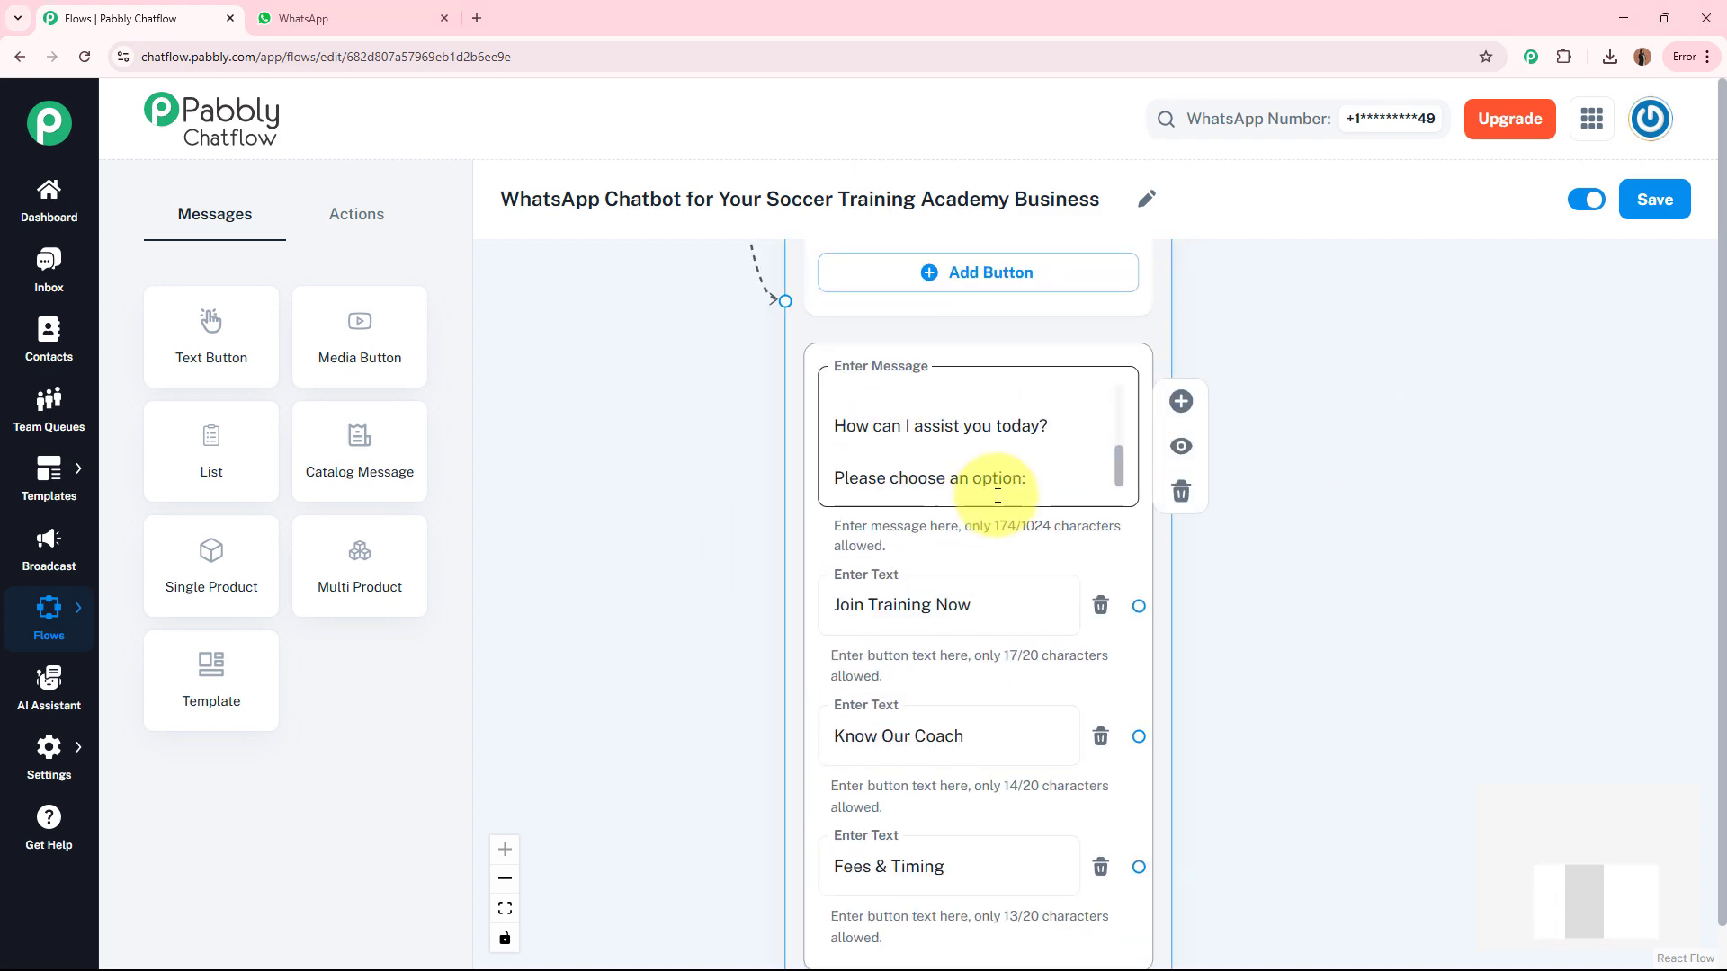
scroll(838, 342, "up", 4)
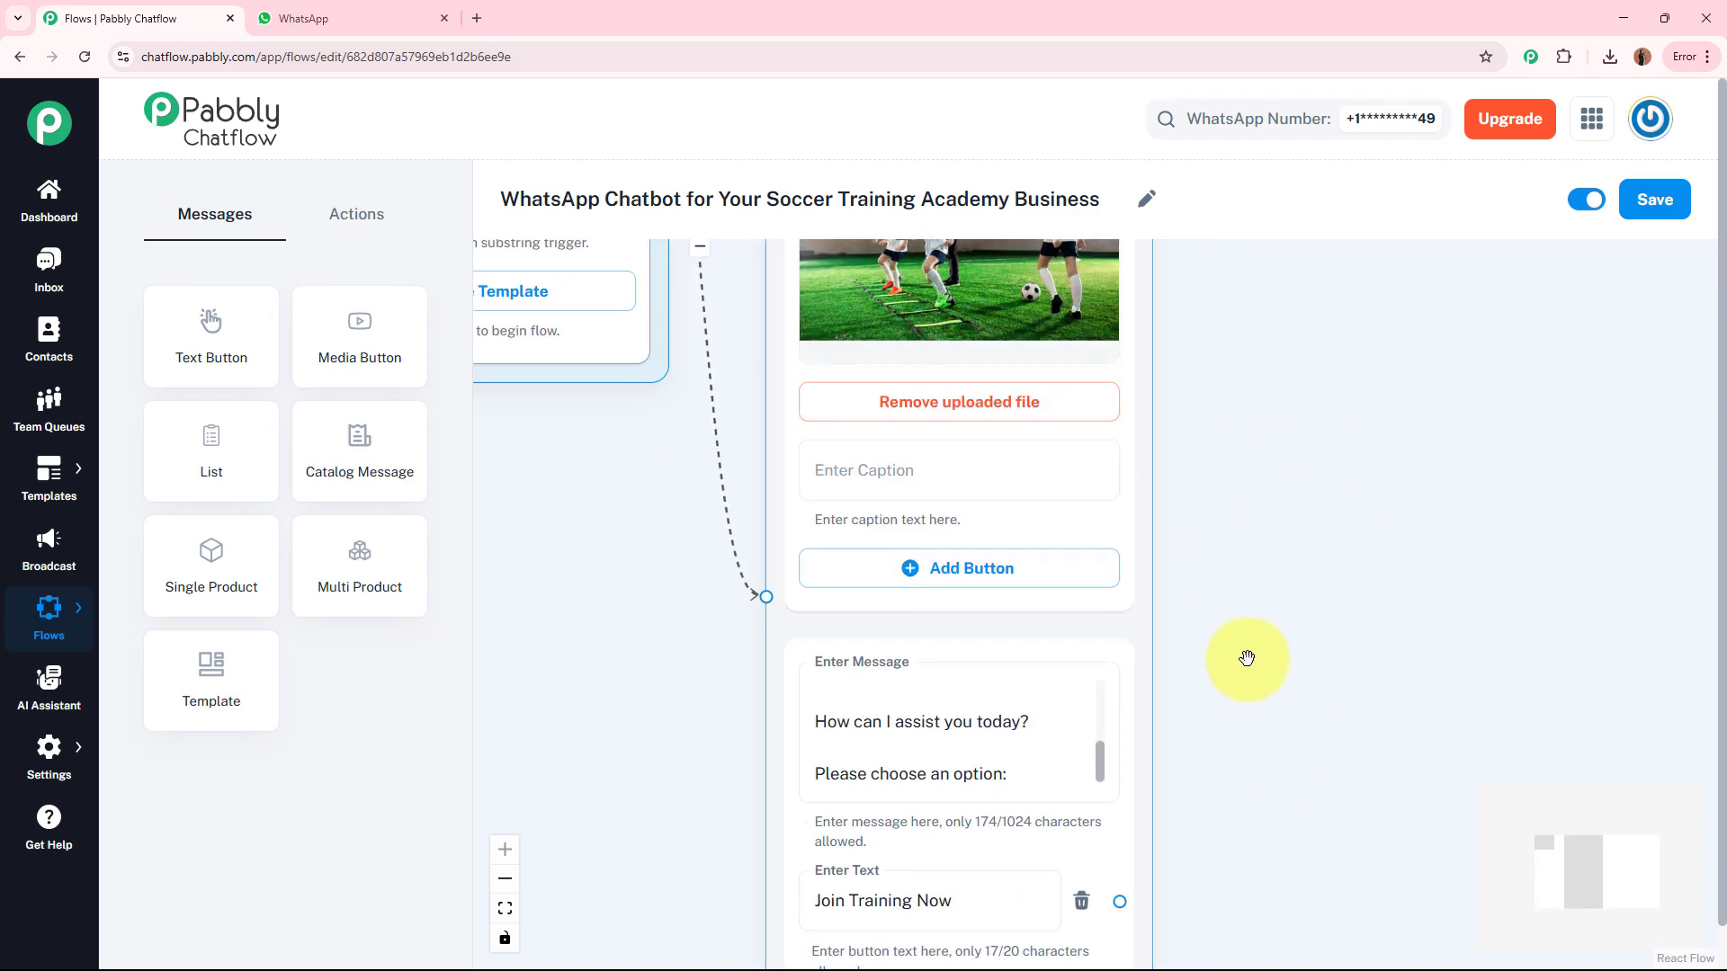
scroll(1265, 316, "down", 5)
scroll(1214, 428, "down", 2)
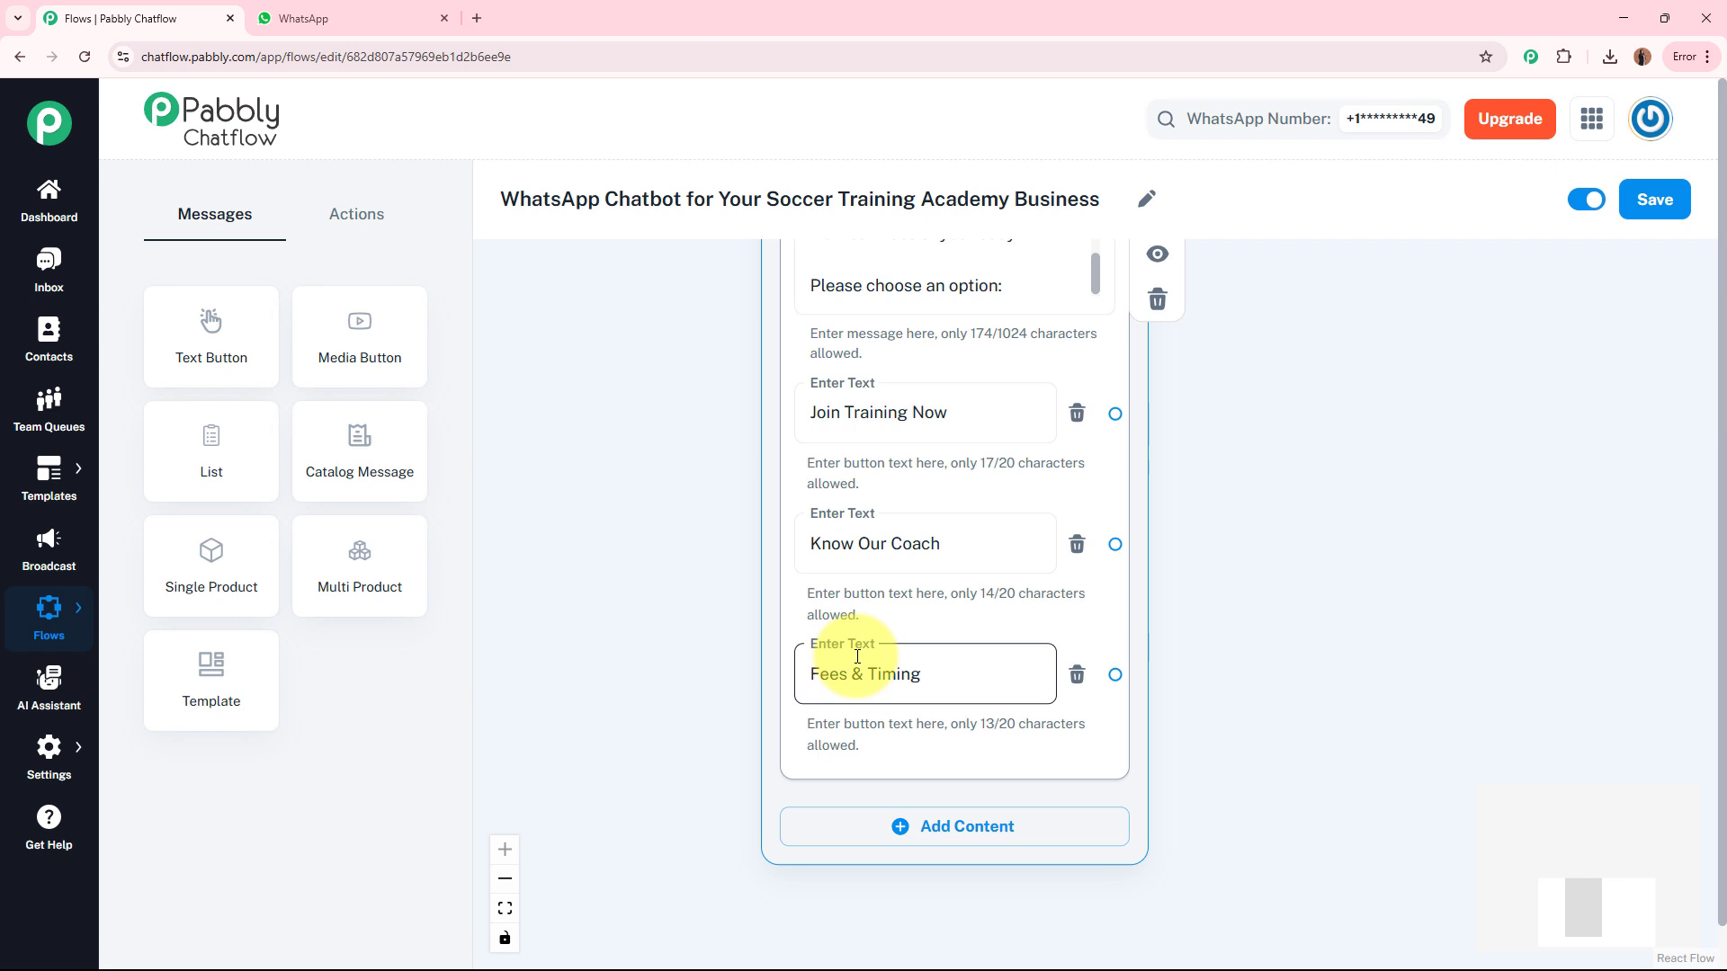
- Connect a Text + Button message to the Join Training Now button and paste the reply containing the training form link
left_click_drag(1330, 504, 1132, 536)
left_click_drag(917, 446, 1241, 353)
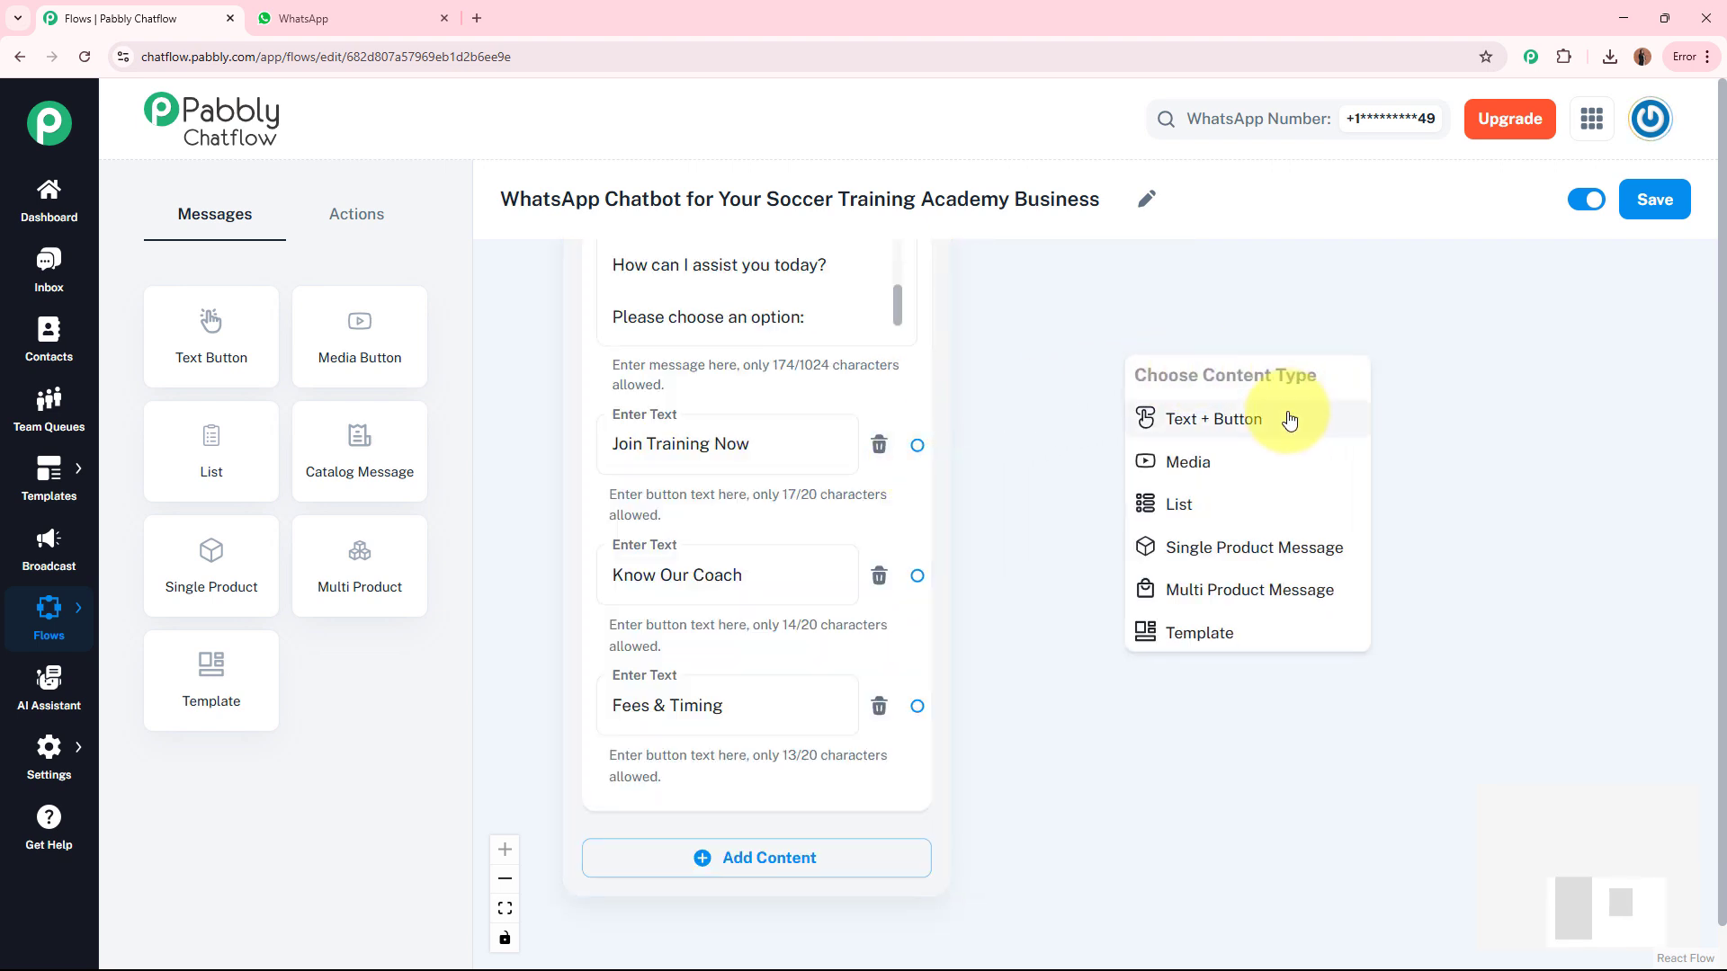
left_click(1290, 420)
left_click(1272, 482)
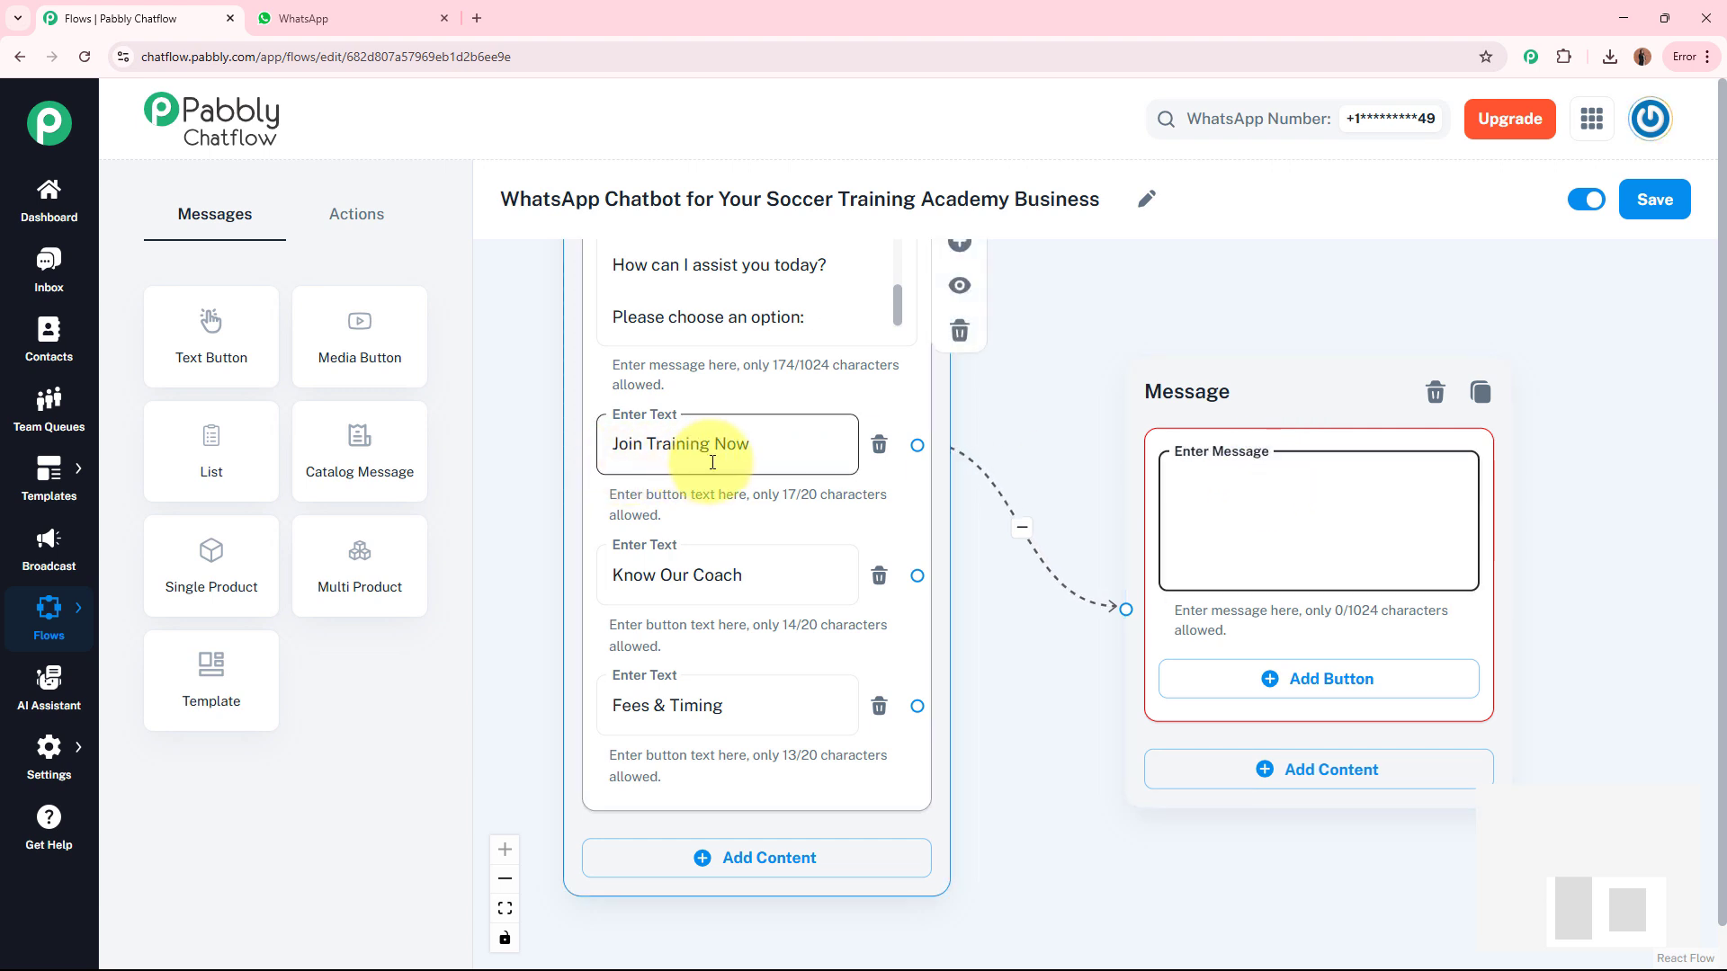
key("ctrl+v")
left_click(1457, 559)
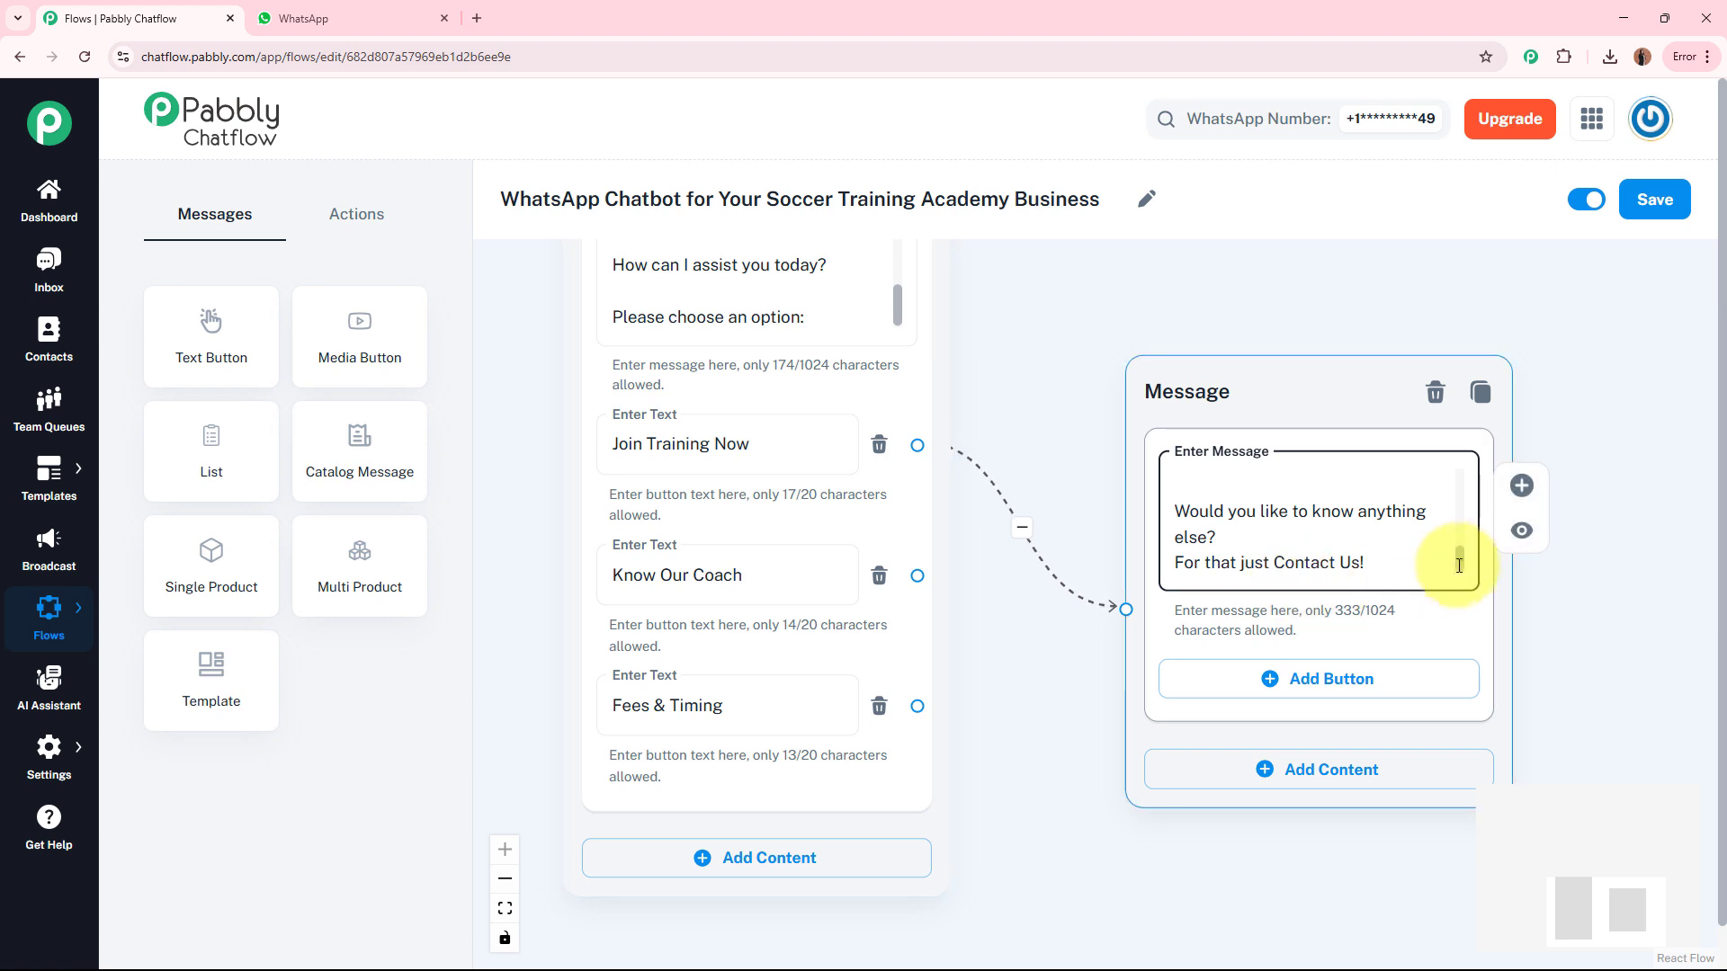
- Check the Google Form link in the Join Training Now reply by opening it in a new browser tab, and close that tab
scroll(1478, 482, "up", 2)
scroll(1477, 482, "up", 3)
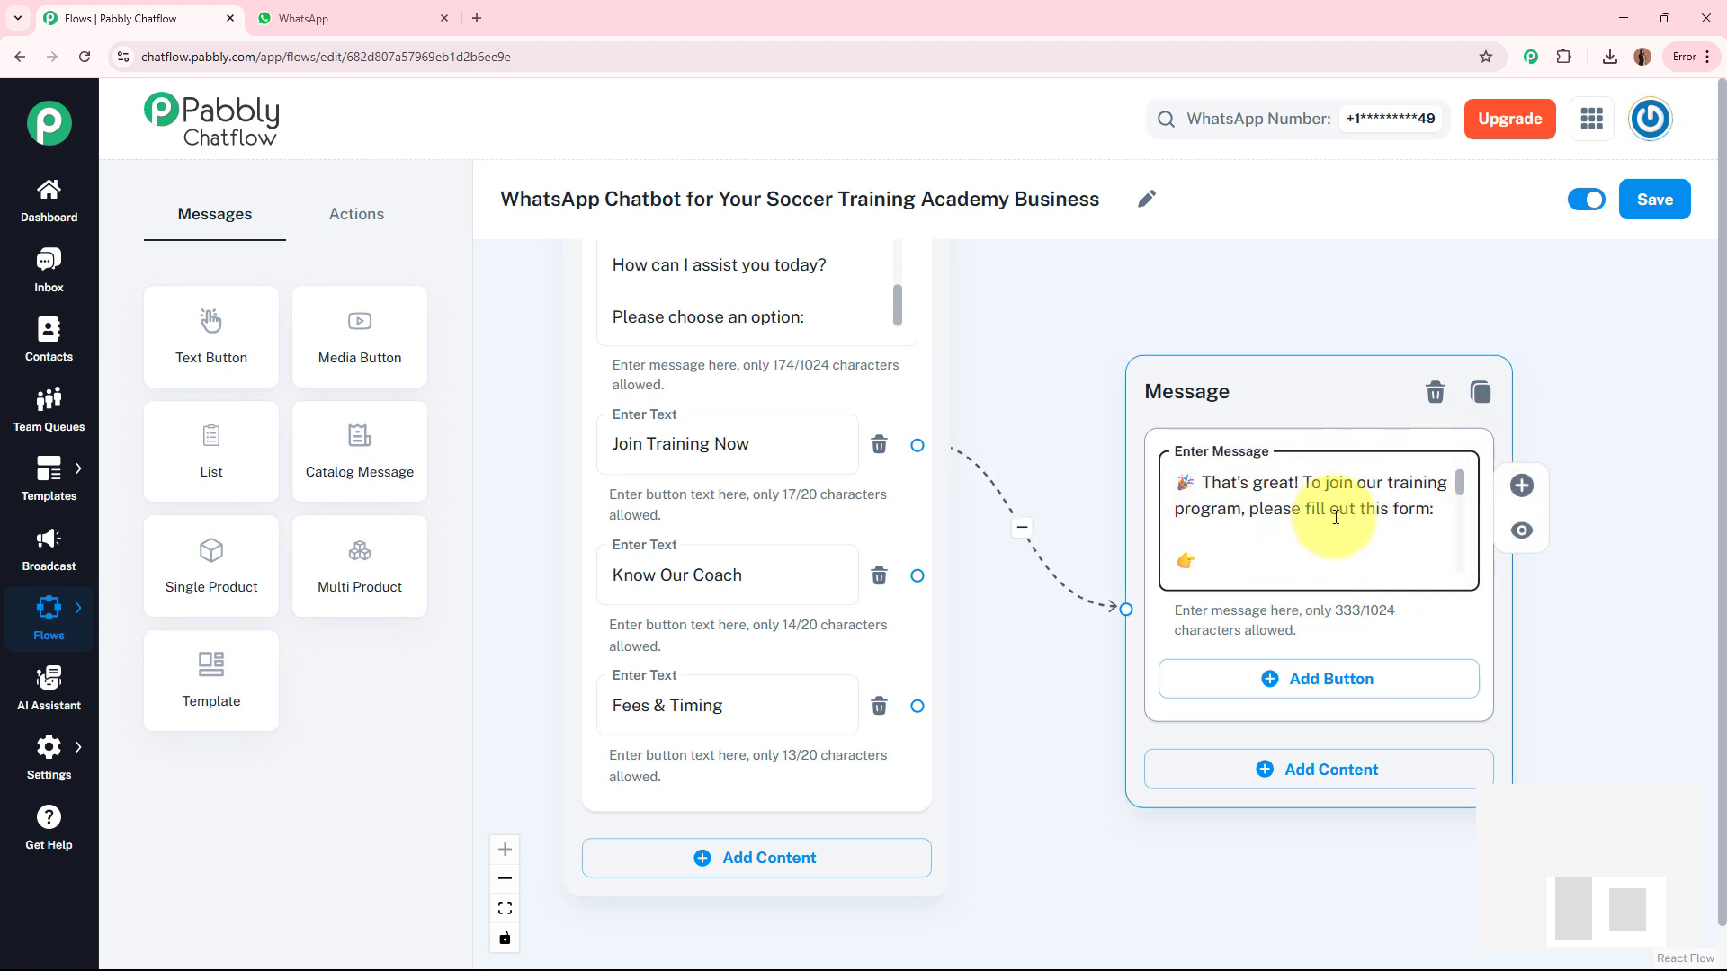
left_click_drag(1459, 485, 1462, 512)
left_click(1176, 477)
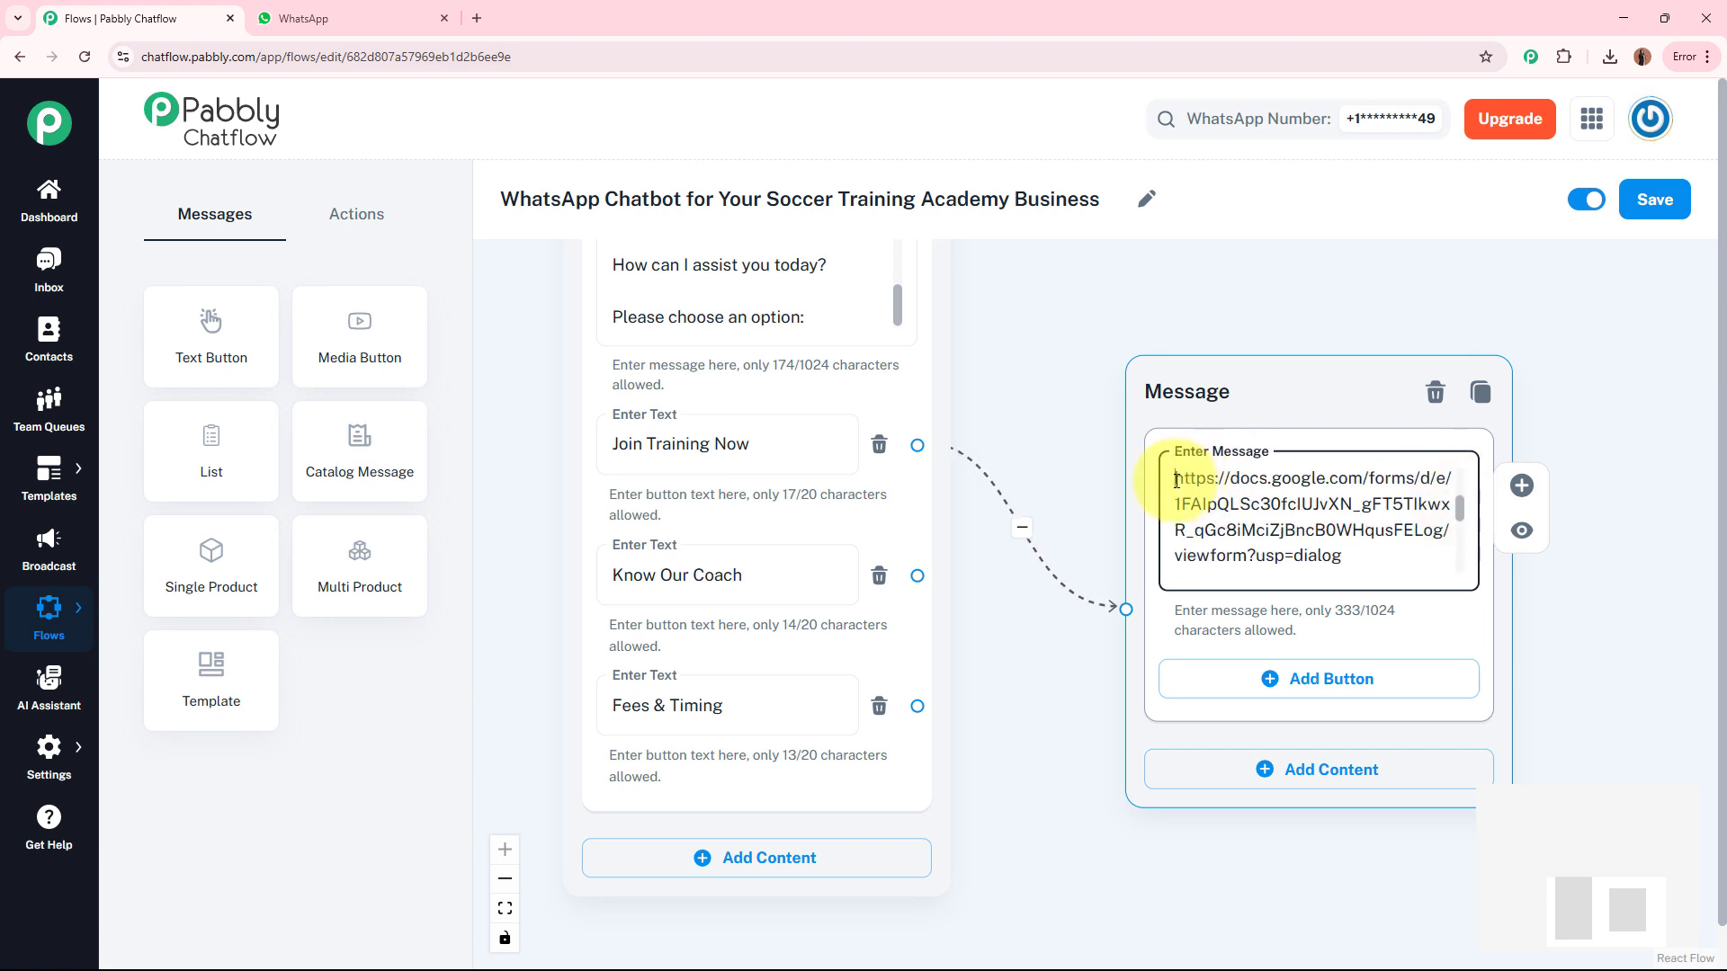
left_click(1345, 558, "shift")
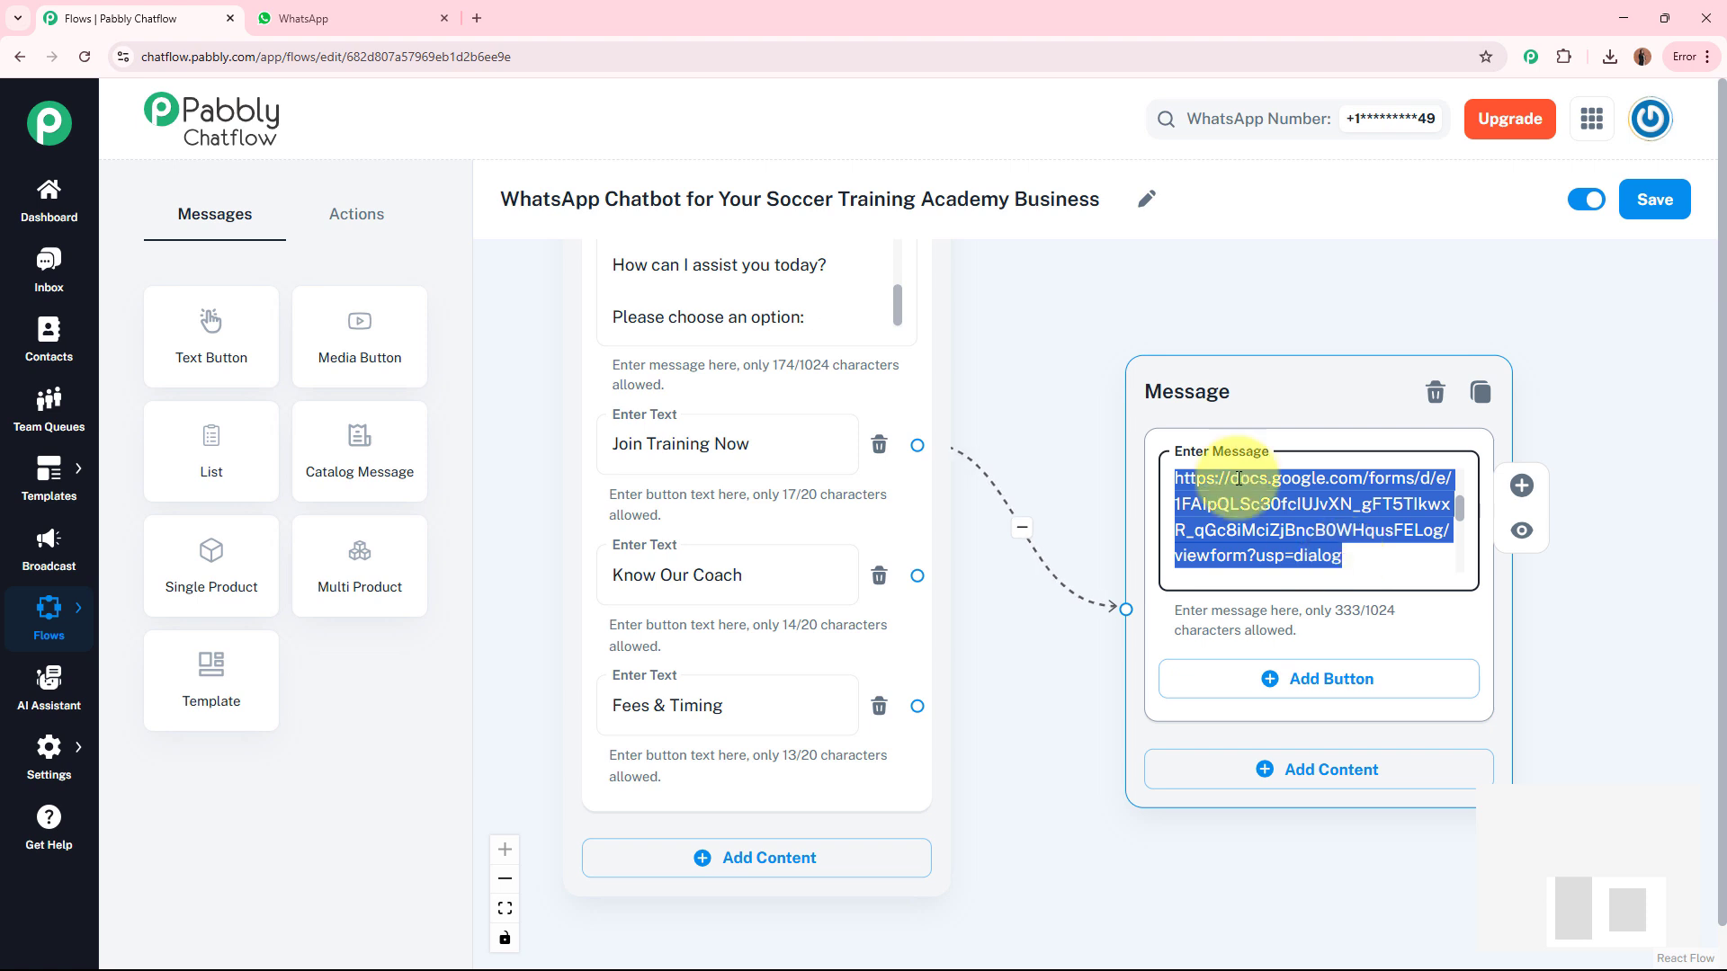
left_click(477, 18)
type("https://docs.google.com/forms/d/e/1FAIpQLSc30fclUJvXN_gFT5TIkwxR_qGc8iMciZjBncB0WHqusFELog/viewform?usp=dialog")
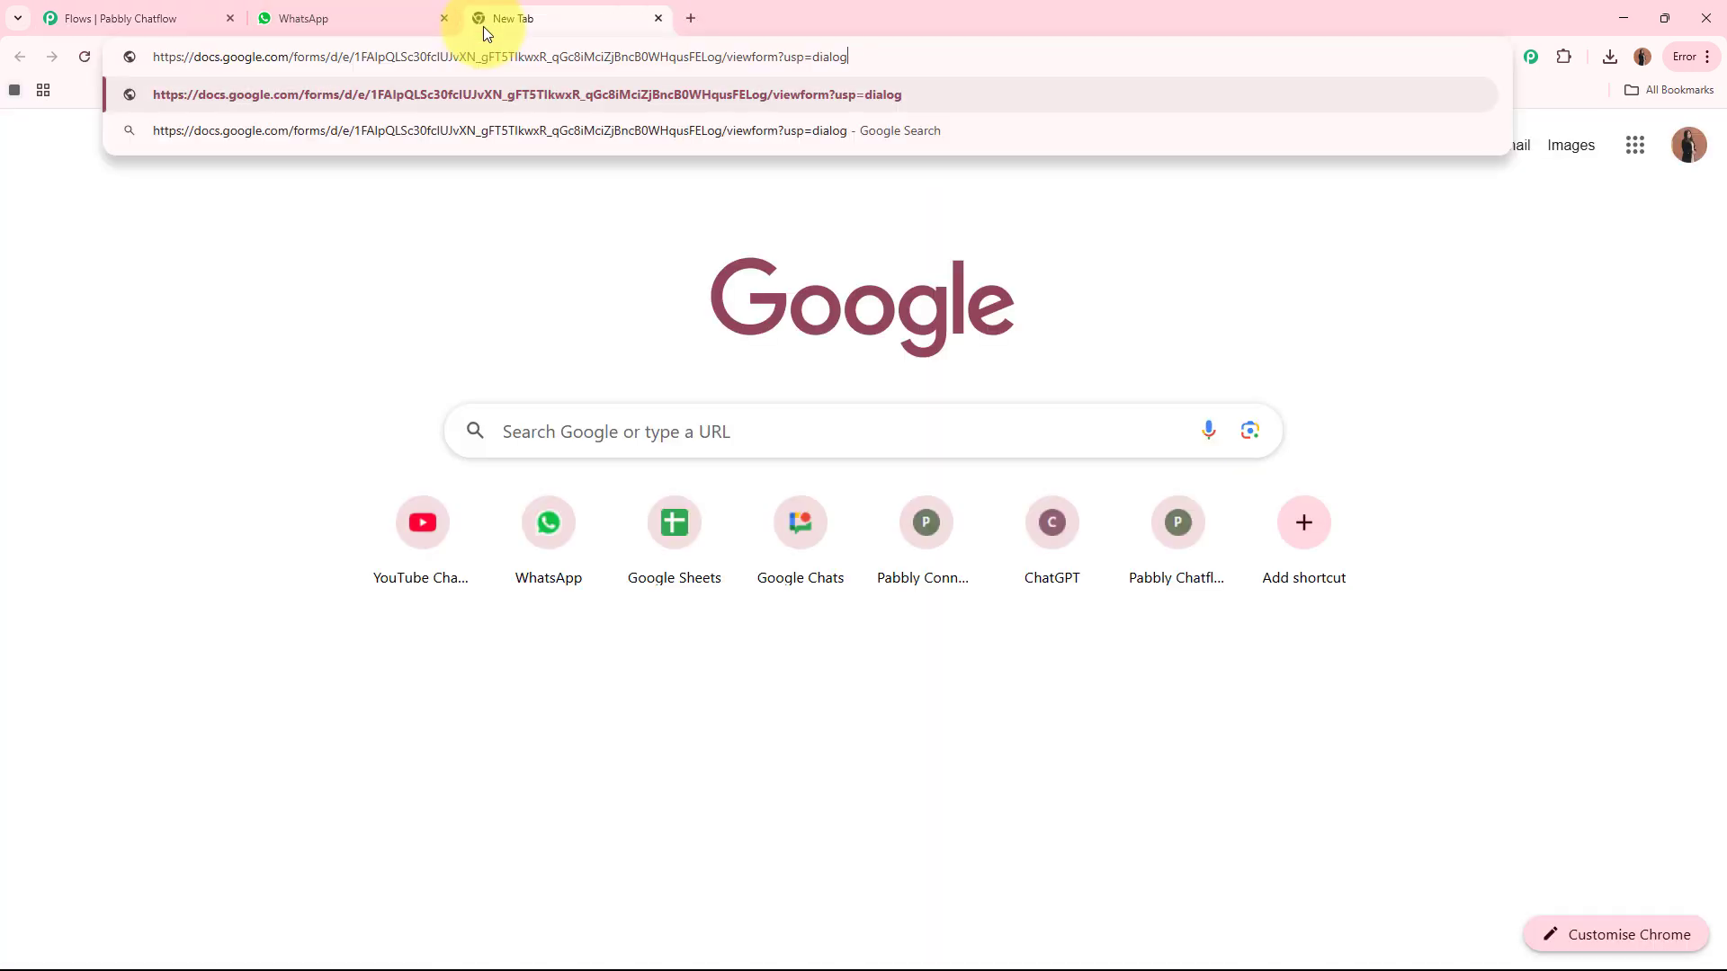
key("Return")
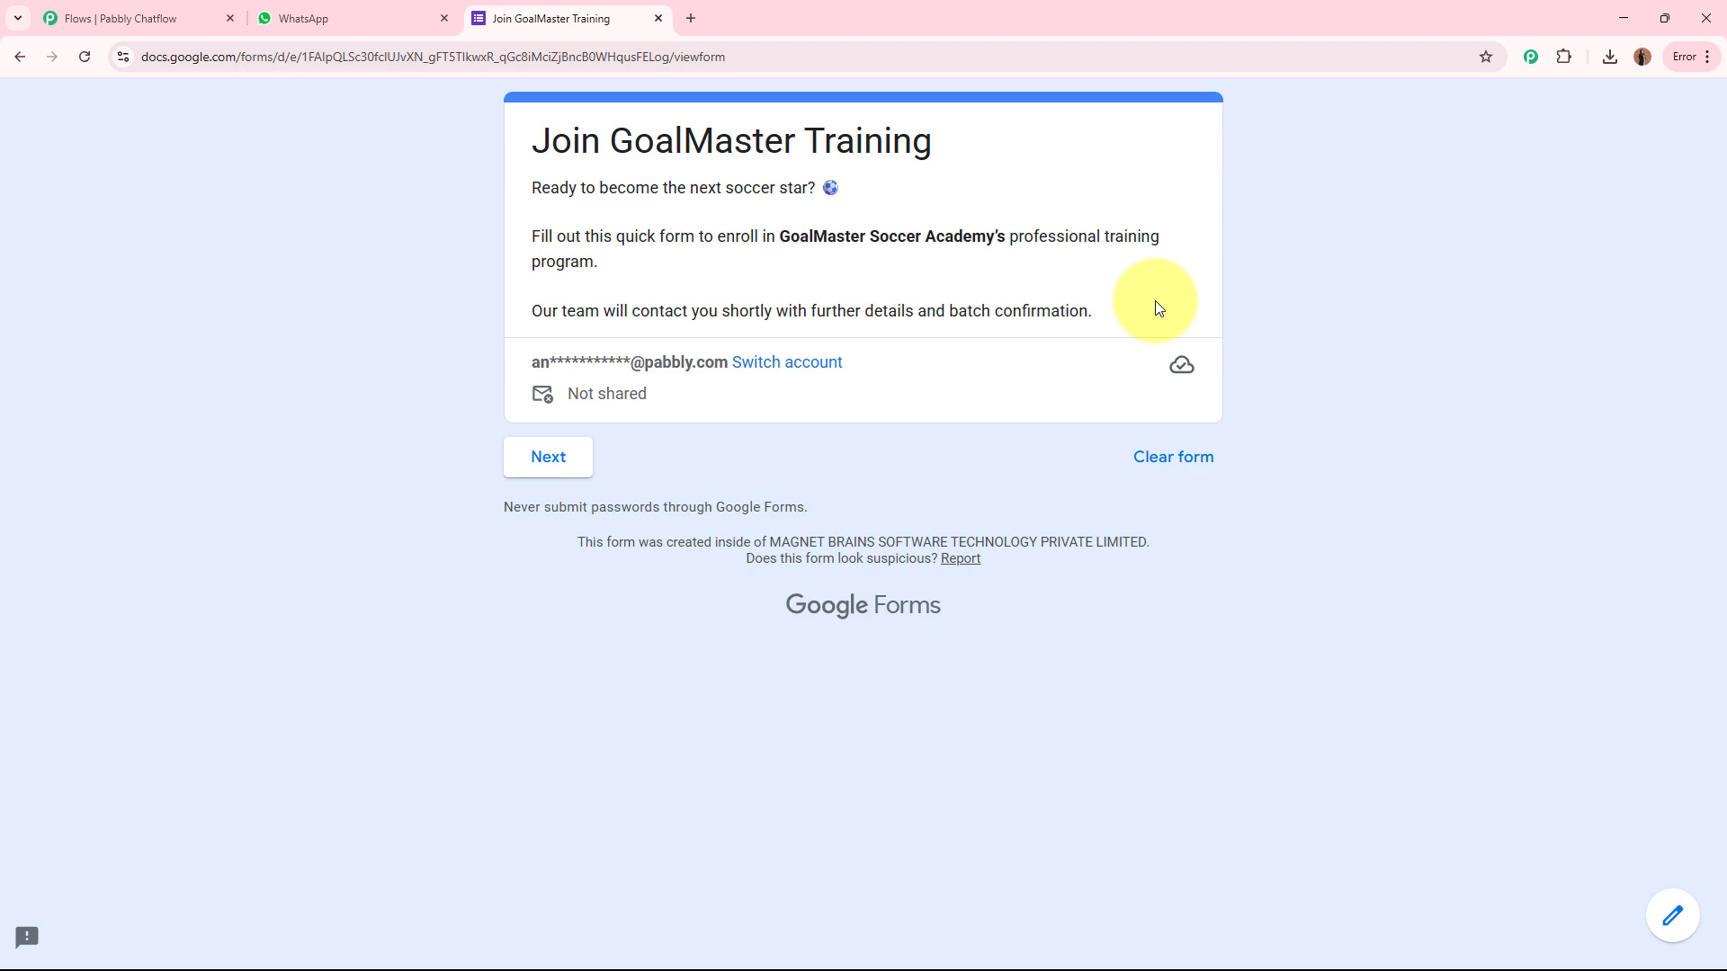
left_click(656, 19)
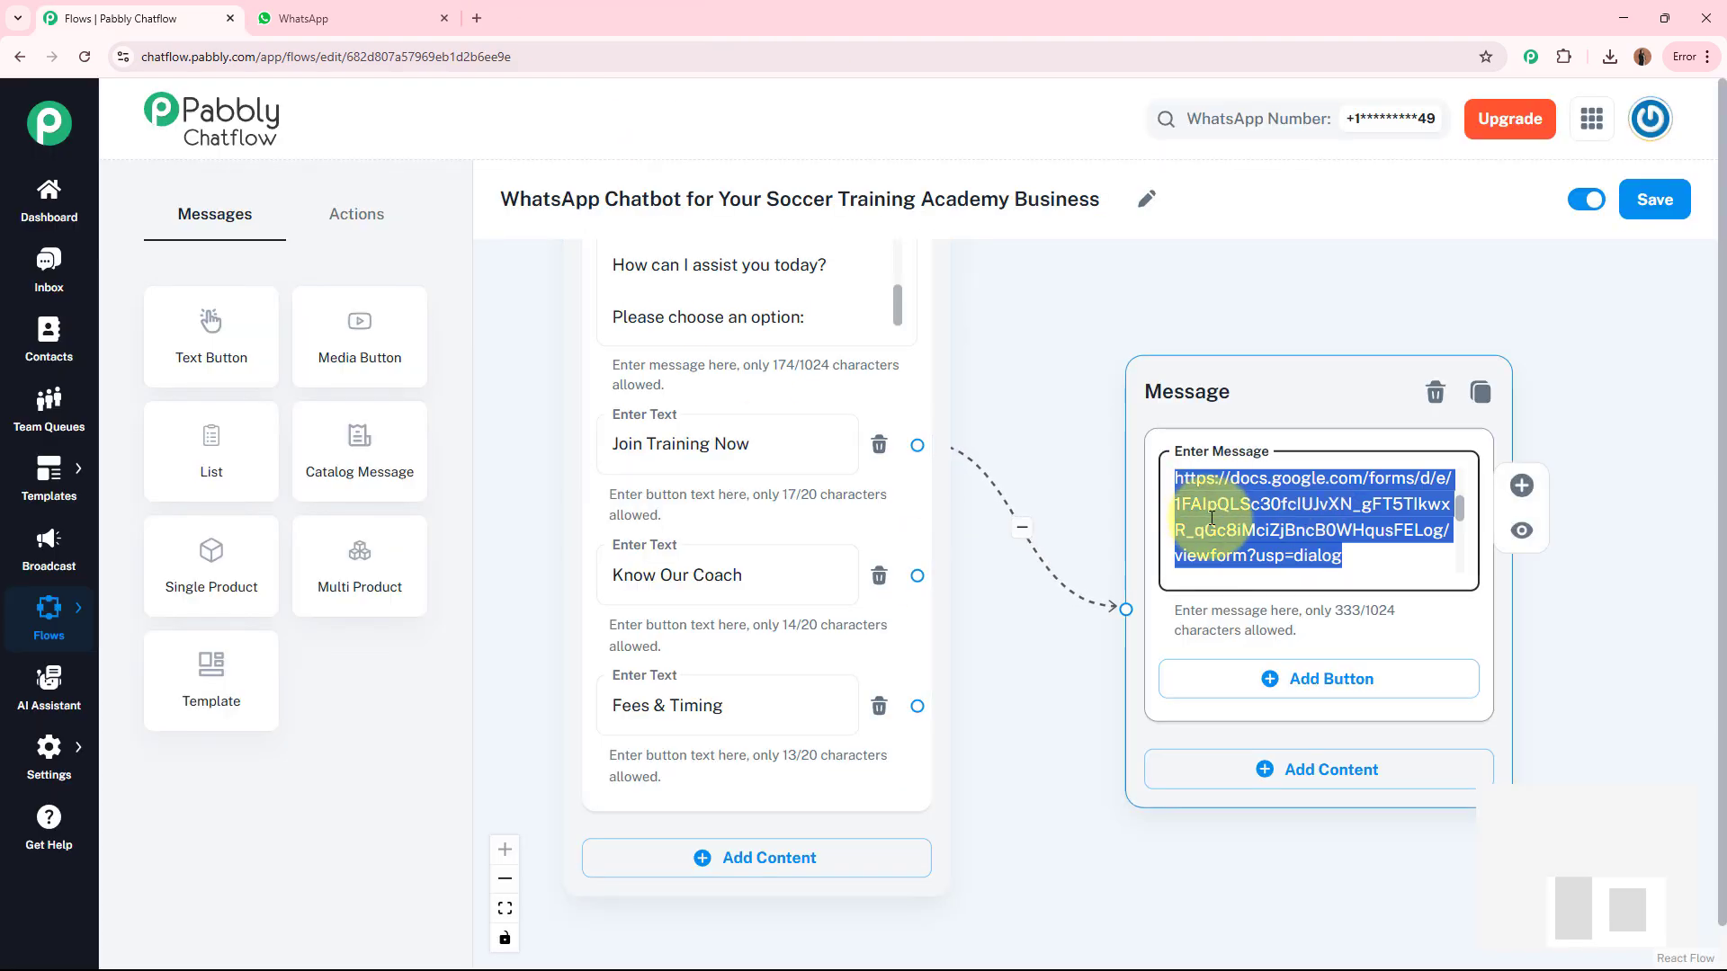
- Add a reply button labelled "📞Contact Us!" to the training form message
left_click_drag(1462, 509, 1456, 588)
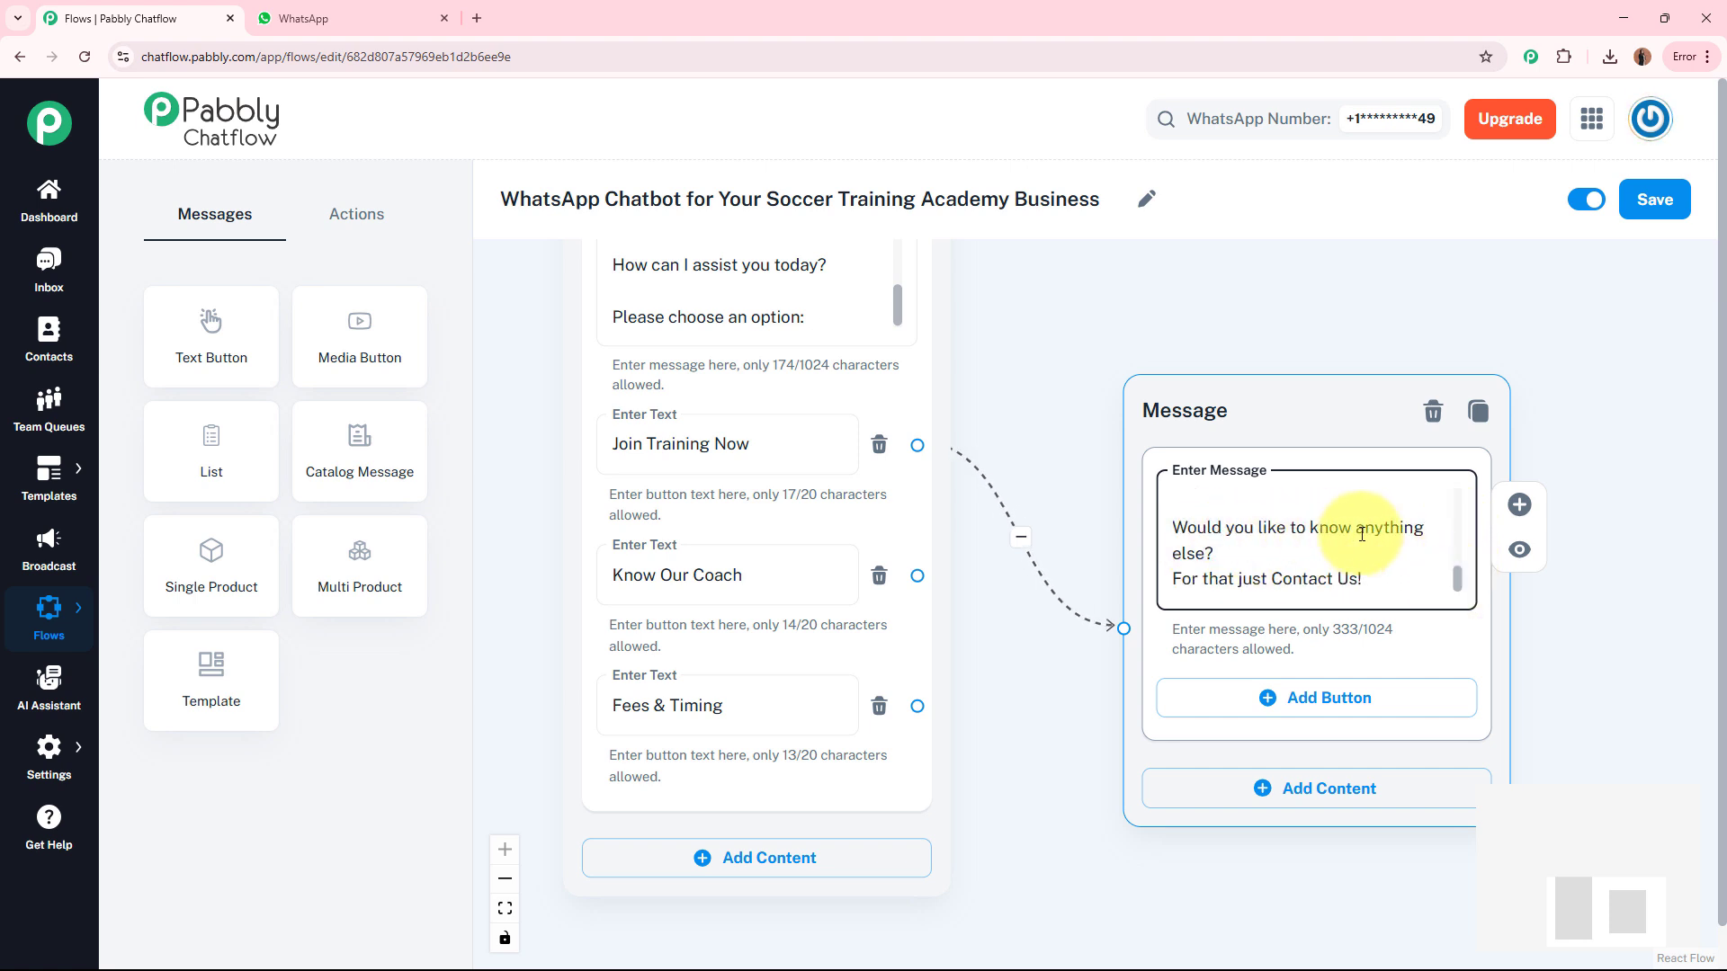
left_click_drag(1584, 632, 1550, 500)
left_click(1306, 591)
left_click(1263, 590)
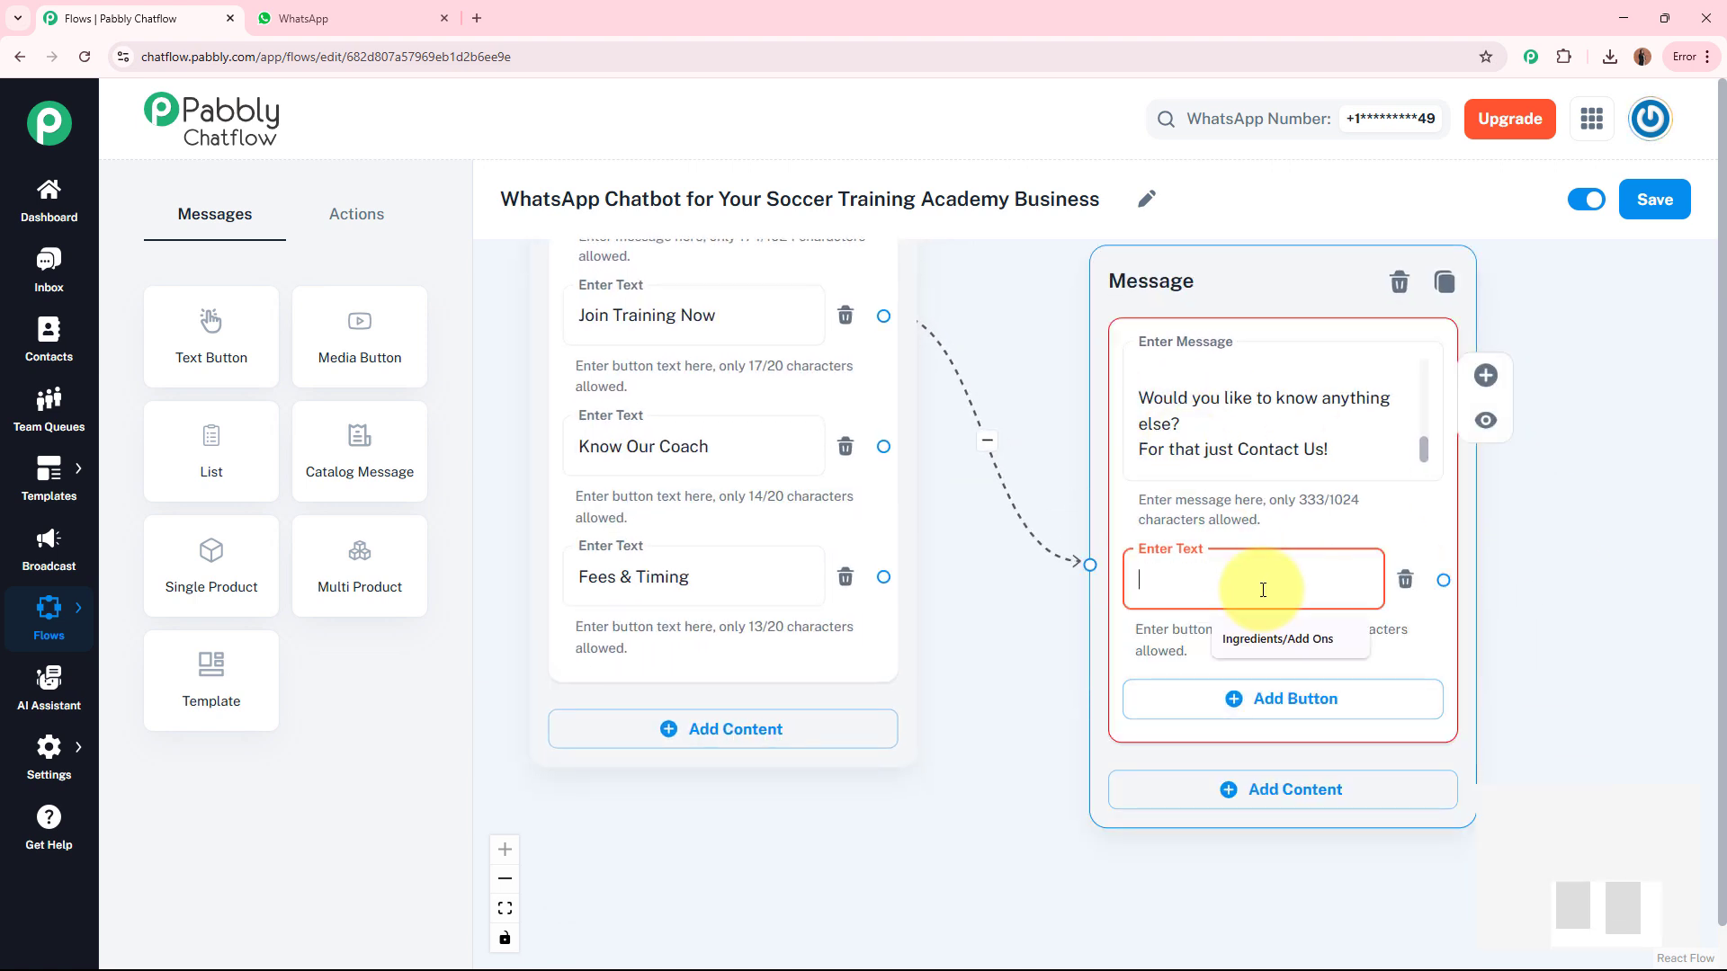
type("cON")
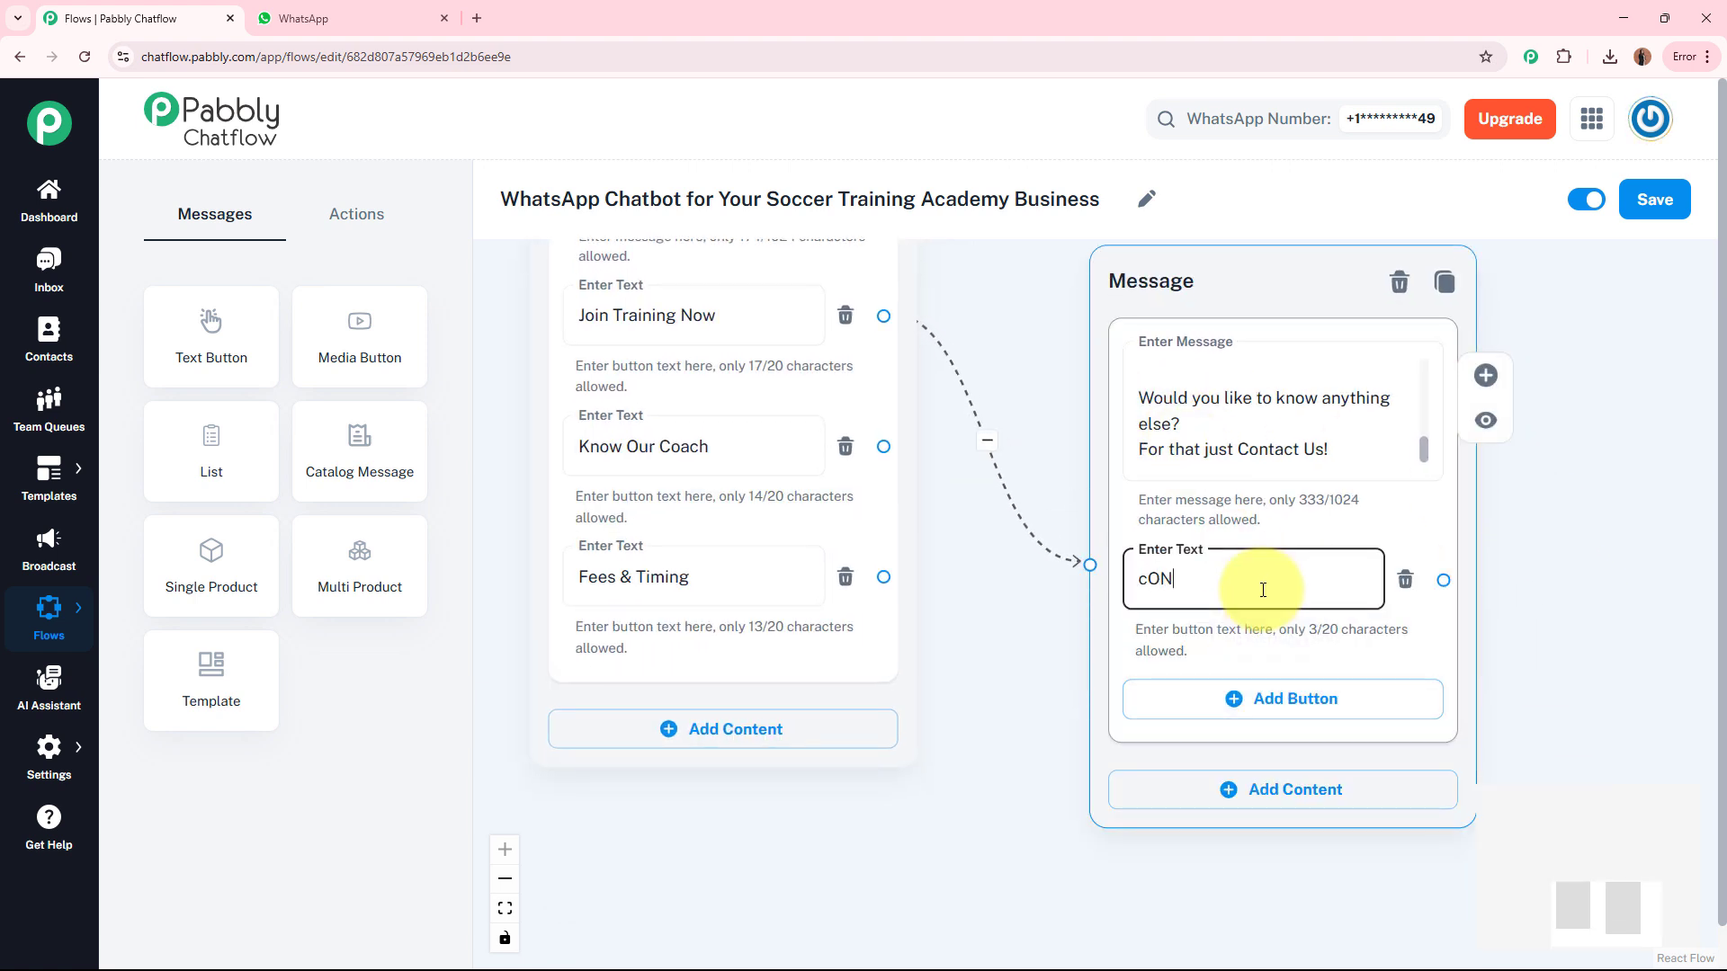
type("TACT")
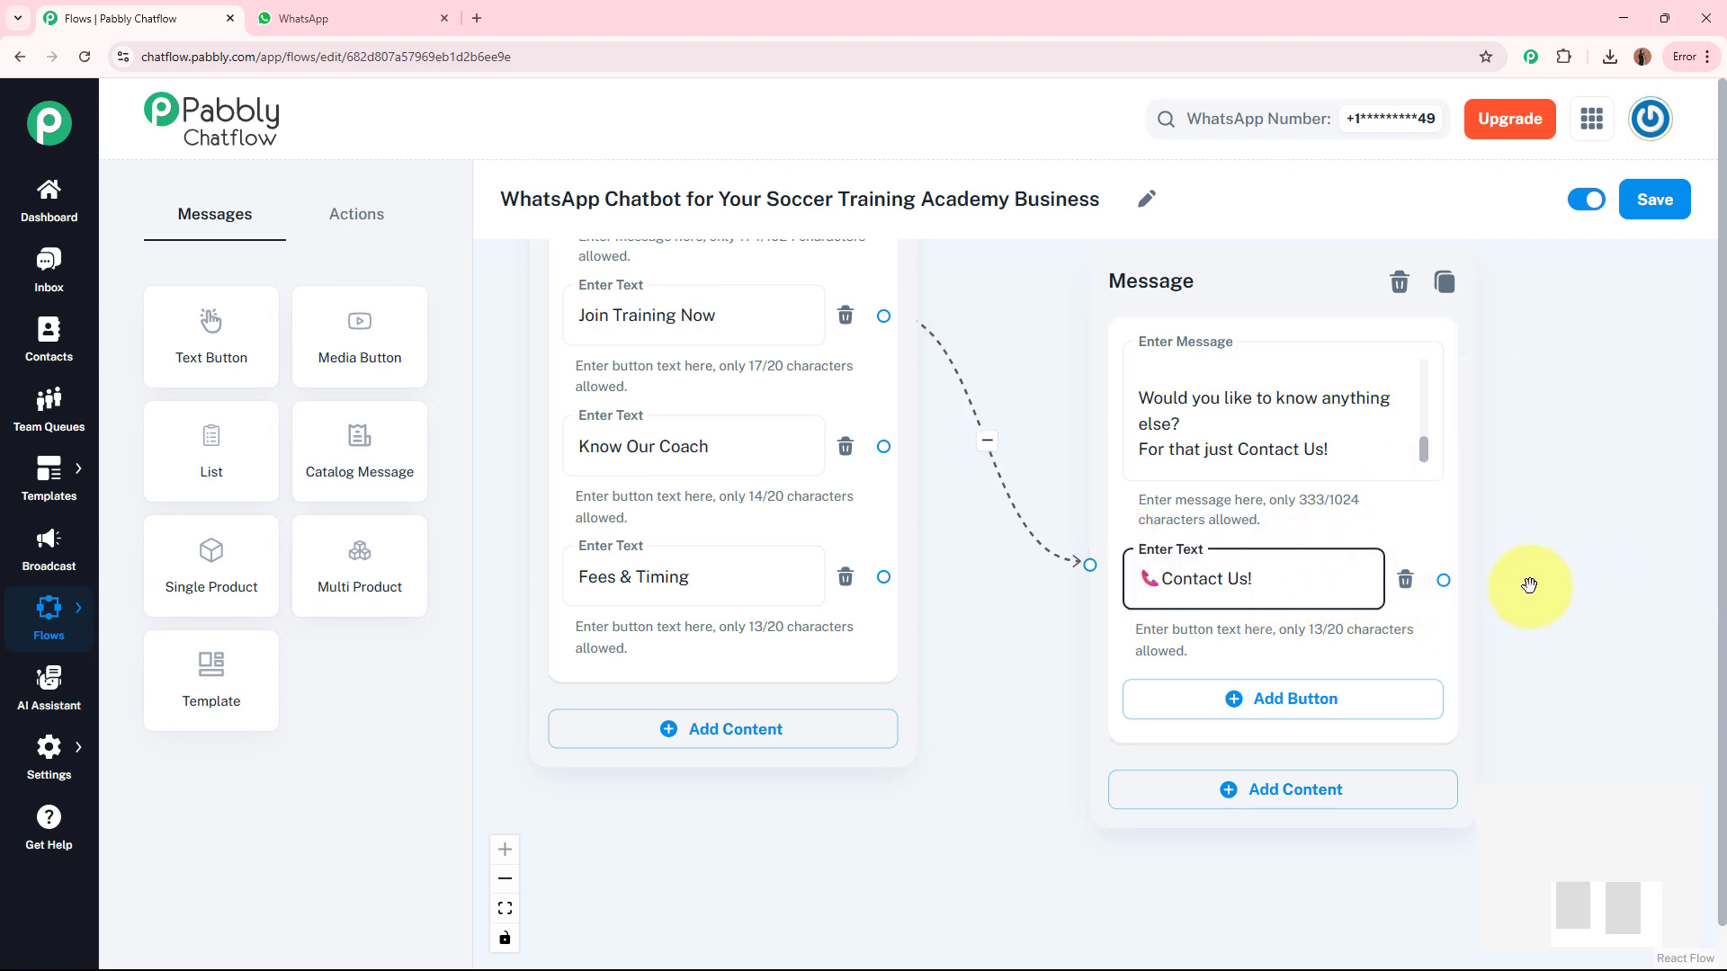
left_click(1559, 553)
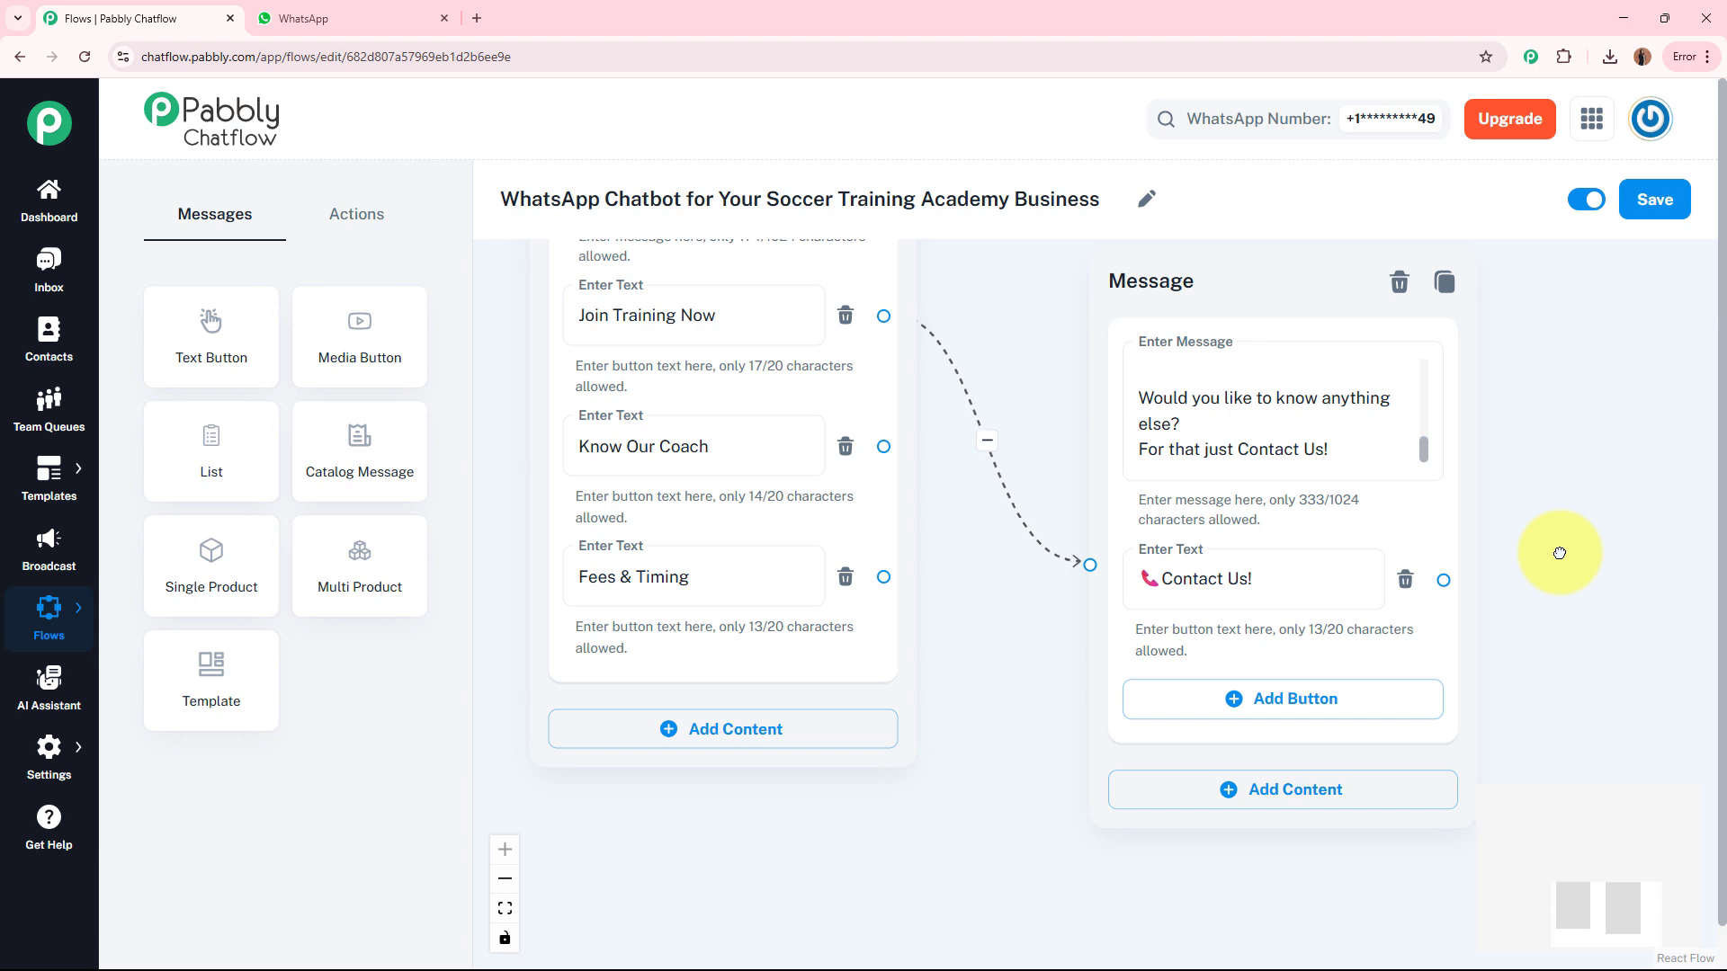
- Connect a Text + Button message to the Contact Us! button and paste the academy's location, phone and email details
left_click_drag(1560, 553, 1206, 501)
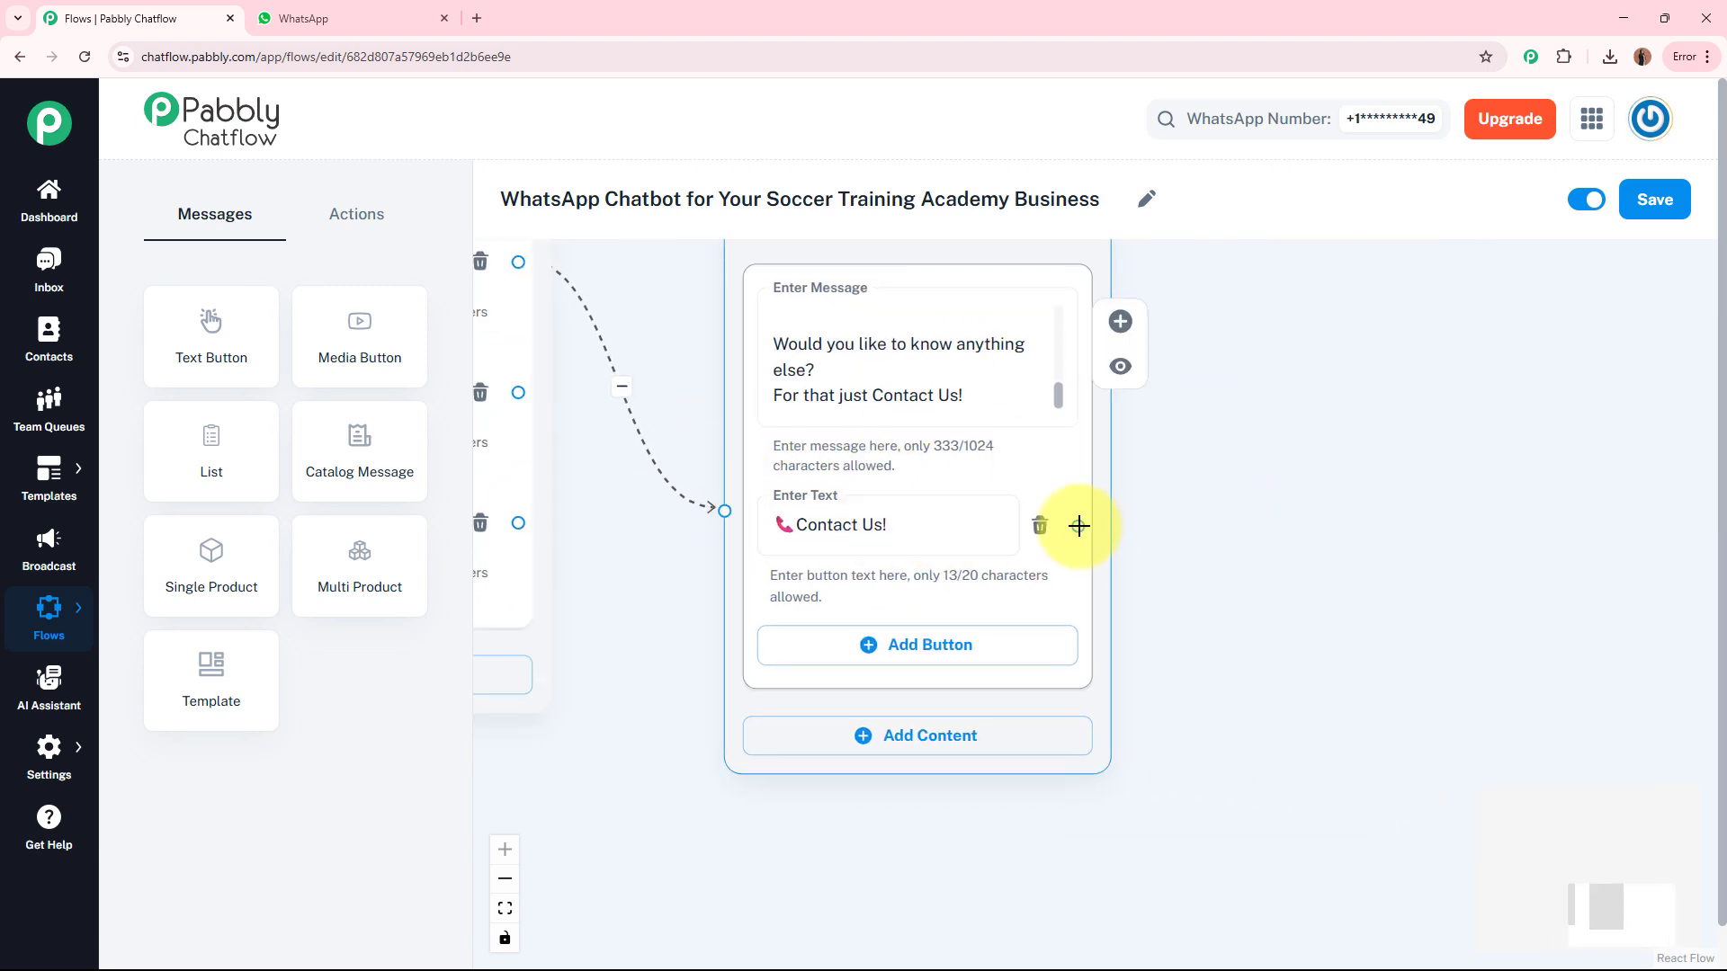
left_click_drag(1078, 526, 1428, 456)
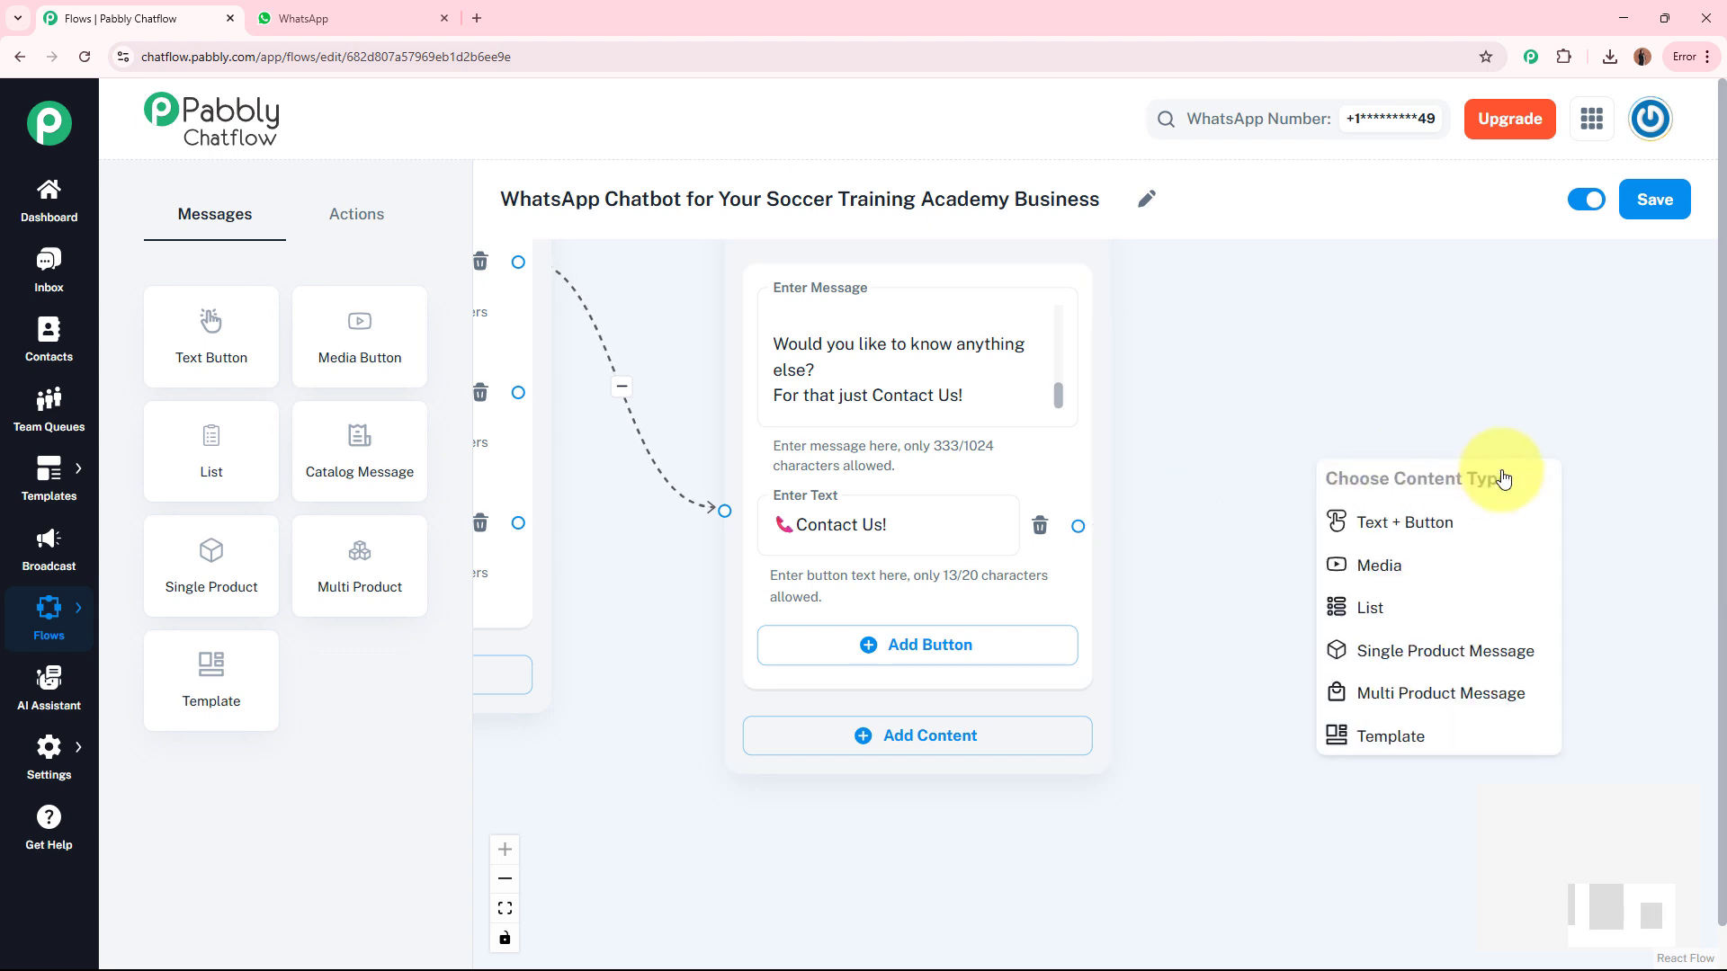
left_click(1434, 516)
left_click_drag(1208, 450, 1104, 320)
left_click(1138, 450)
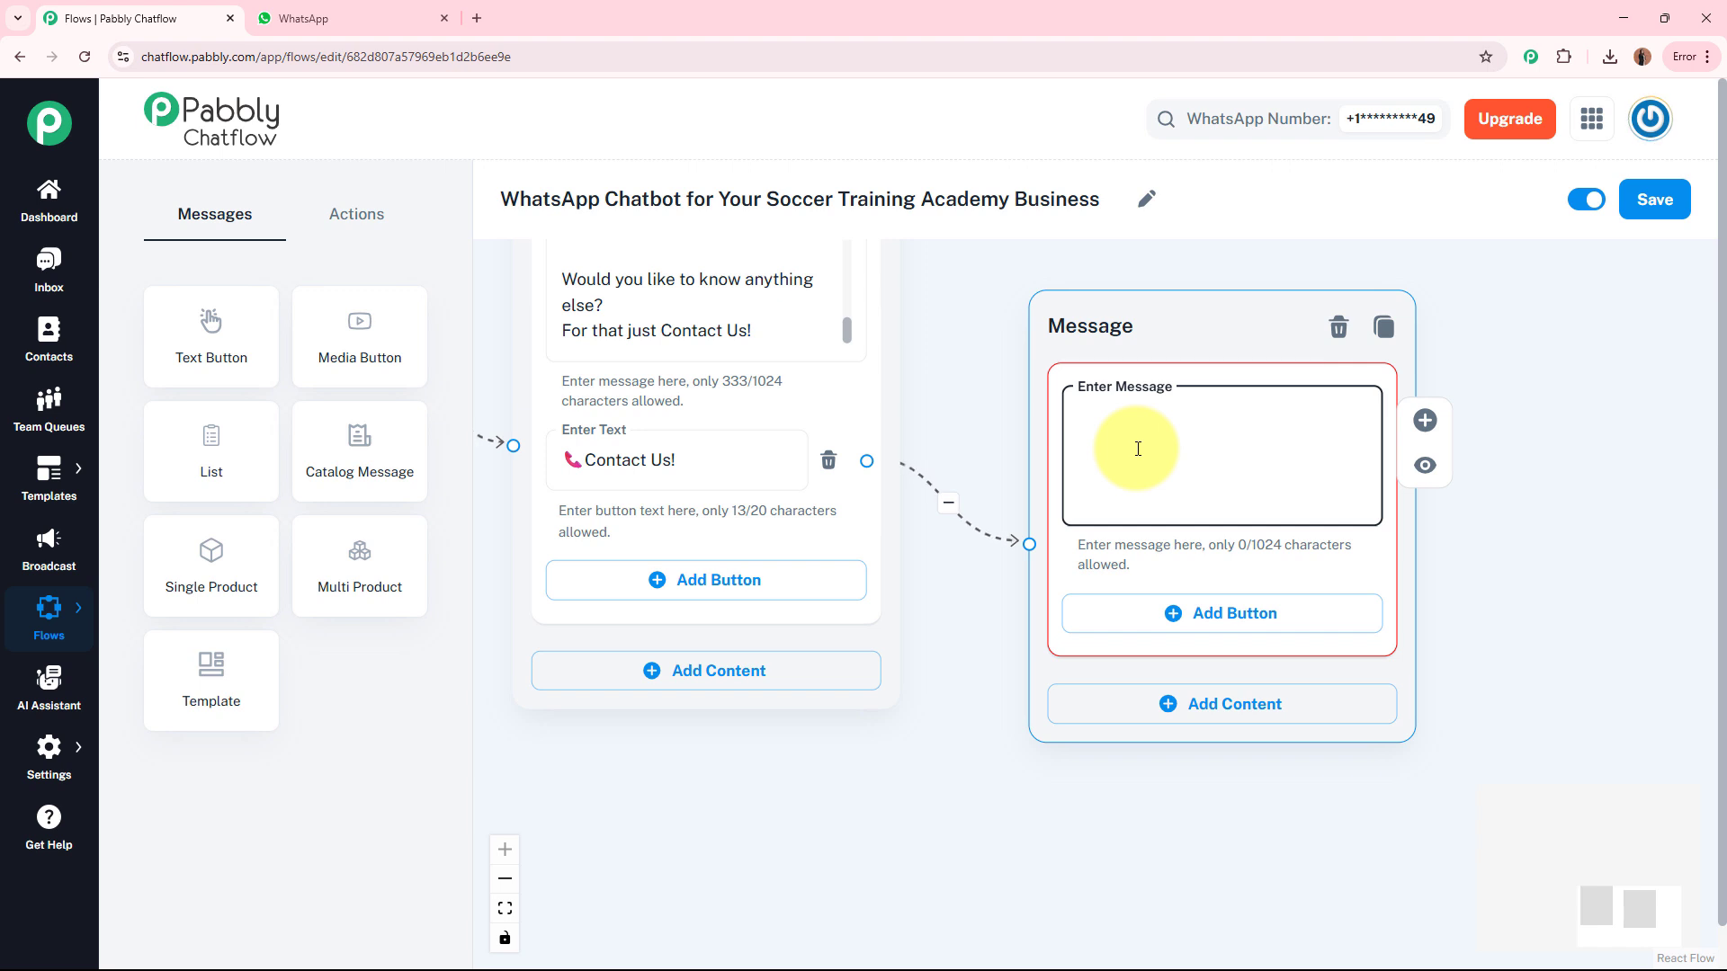
key("ctrl+v")
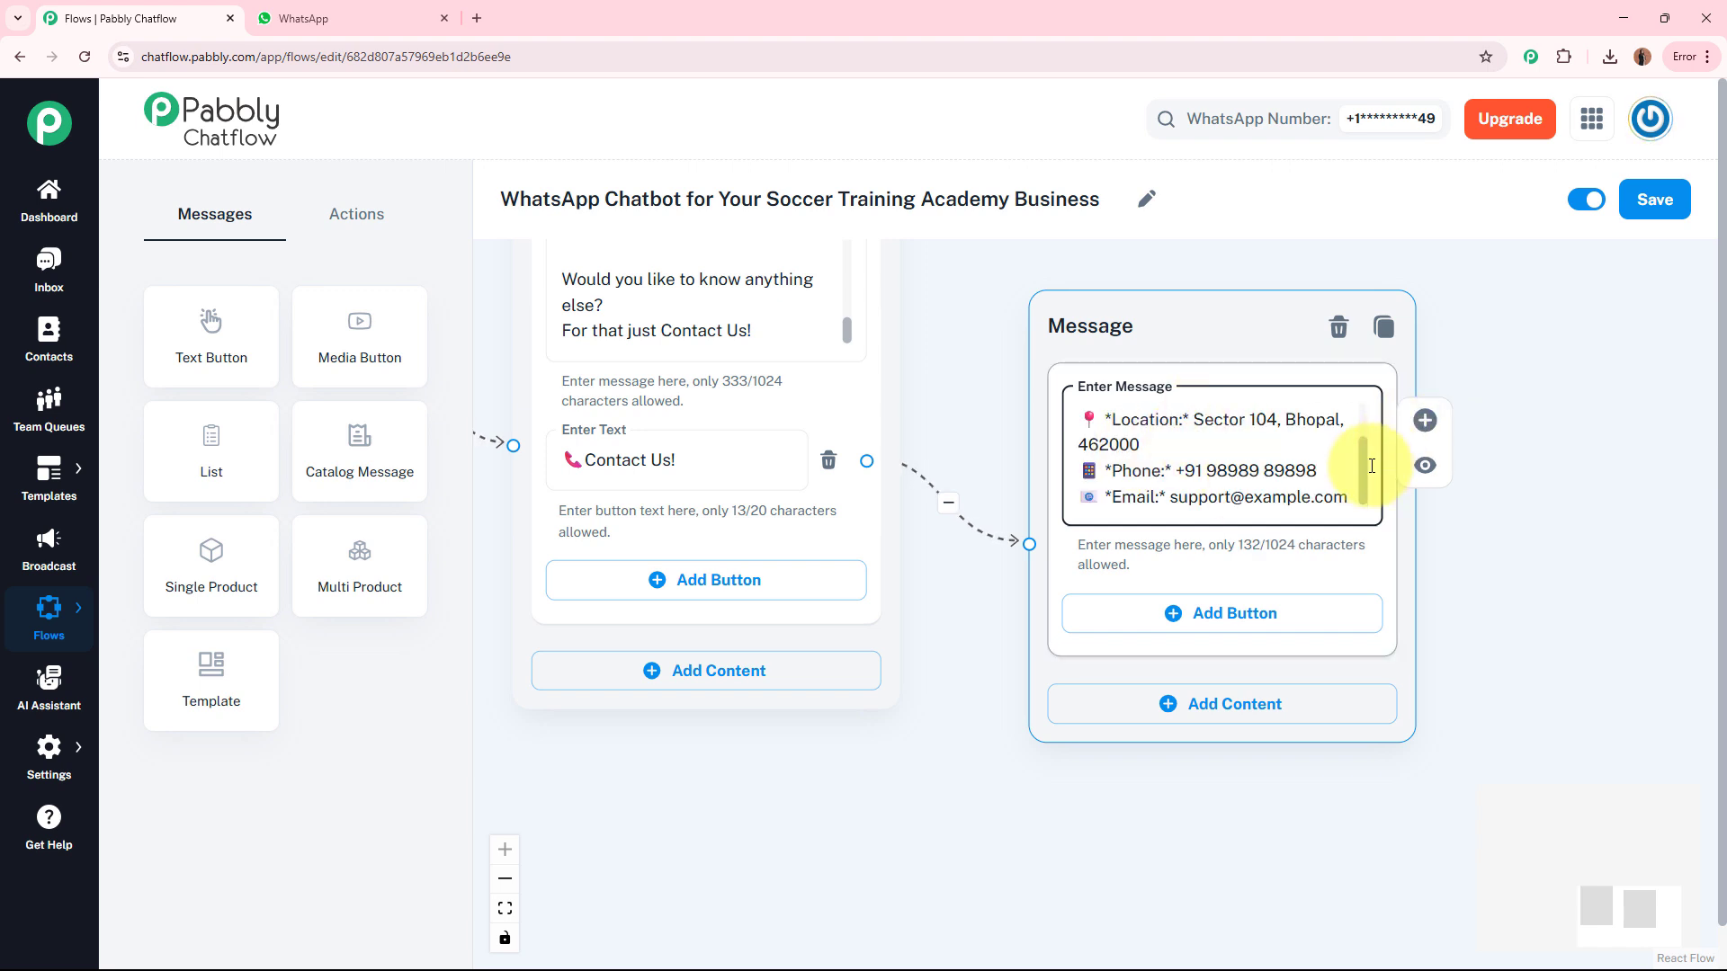
mouse_move(1361, 467)
left_mouse_down()
mouse_move(1356, 397)
mouse_move(1349, 455)
left_mouse_up()
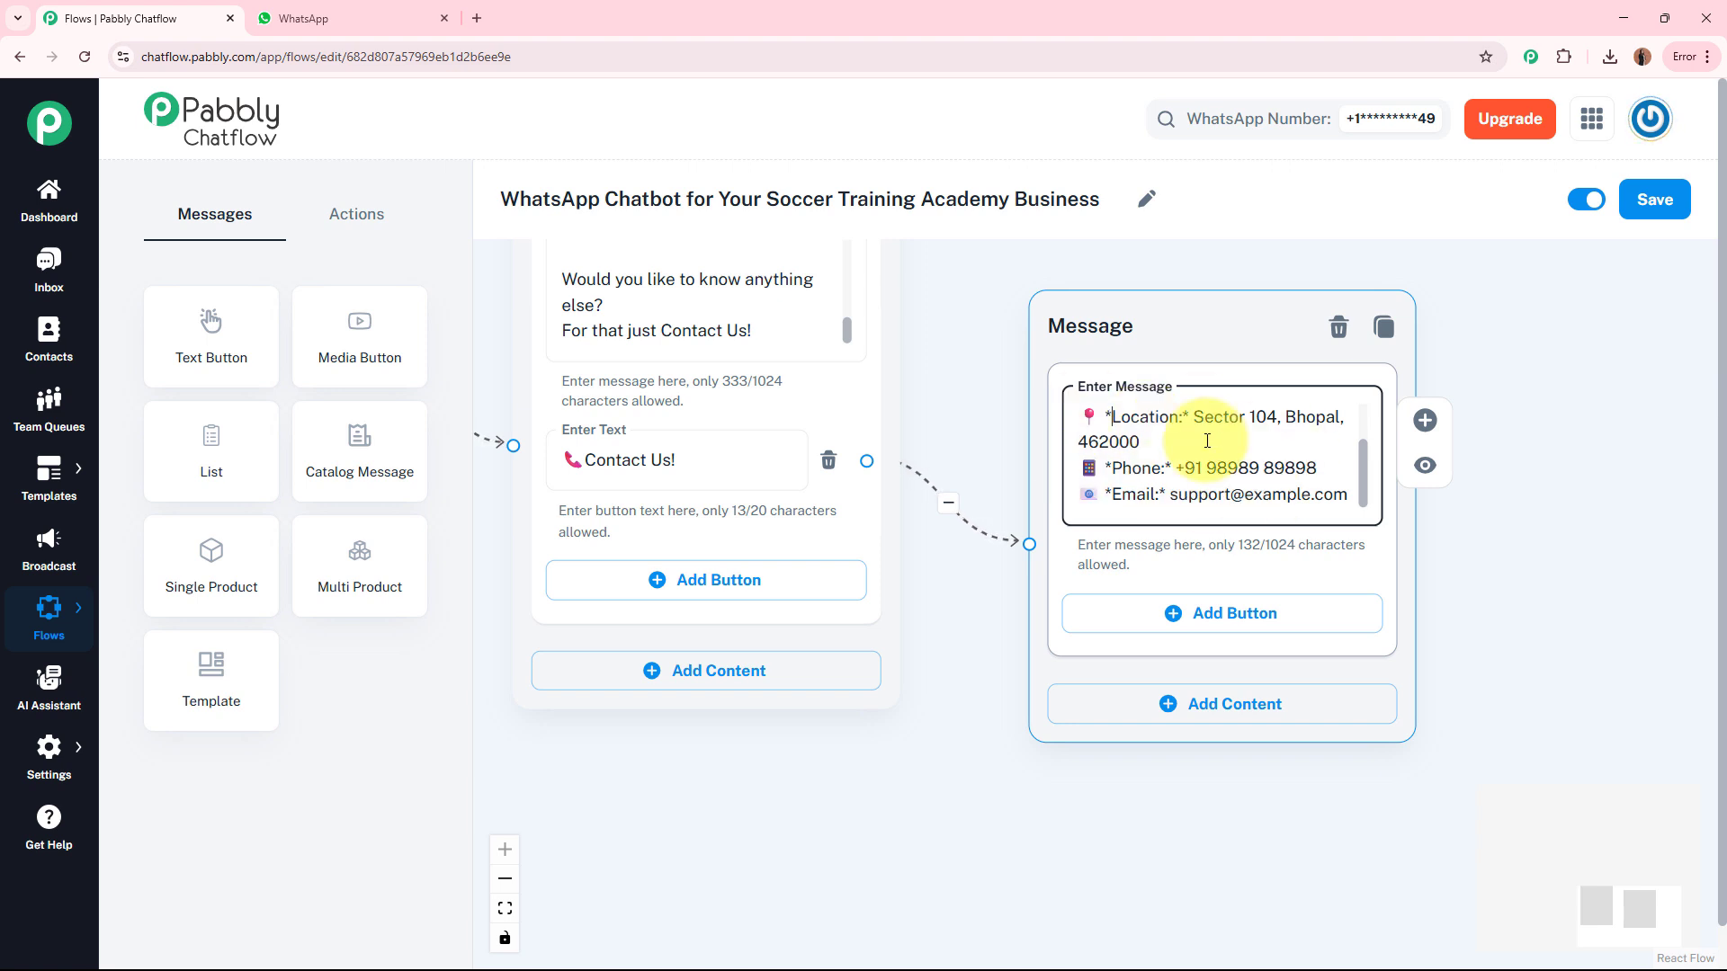
- Add a reply button labelled "🔙Back to Main Menu" to the contact details message
left_click(1213, 613)
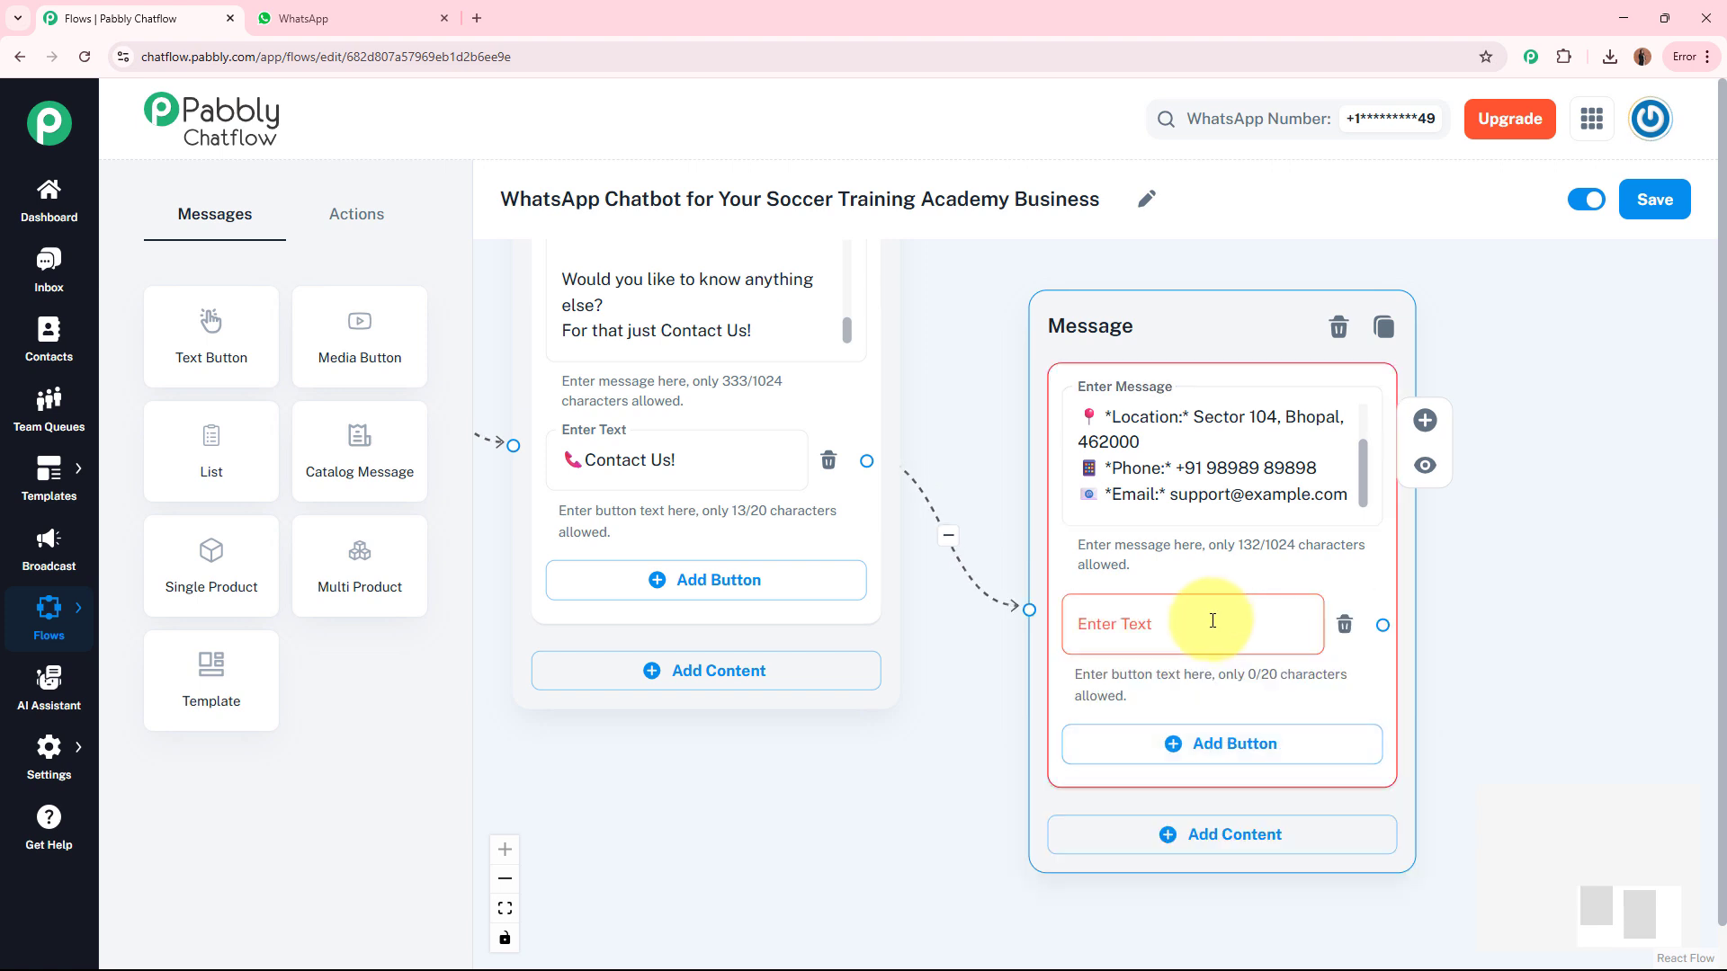
type("Bck")
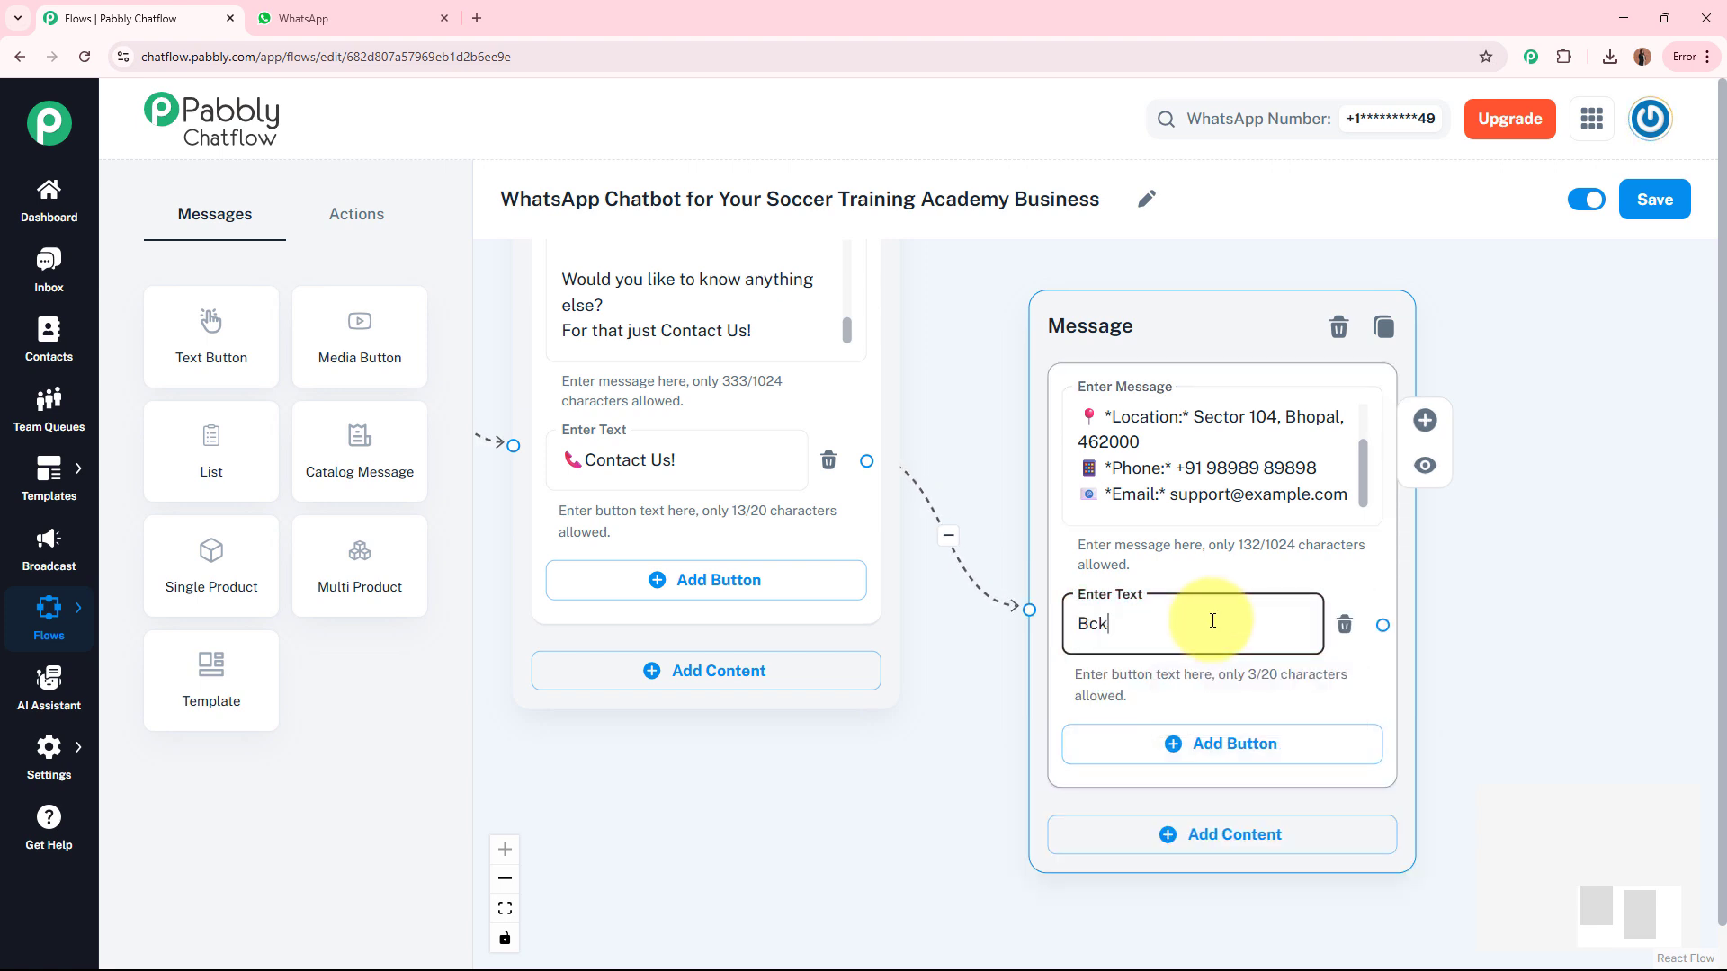
key("ctrl+a")
type("🔙Back to Main Menu")
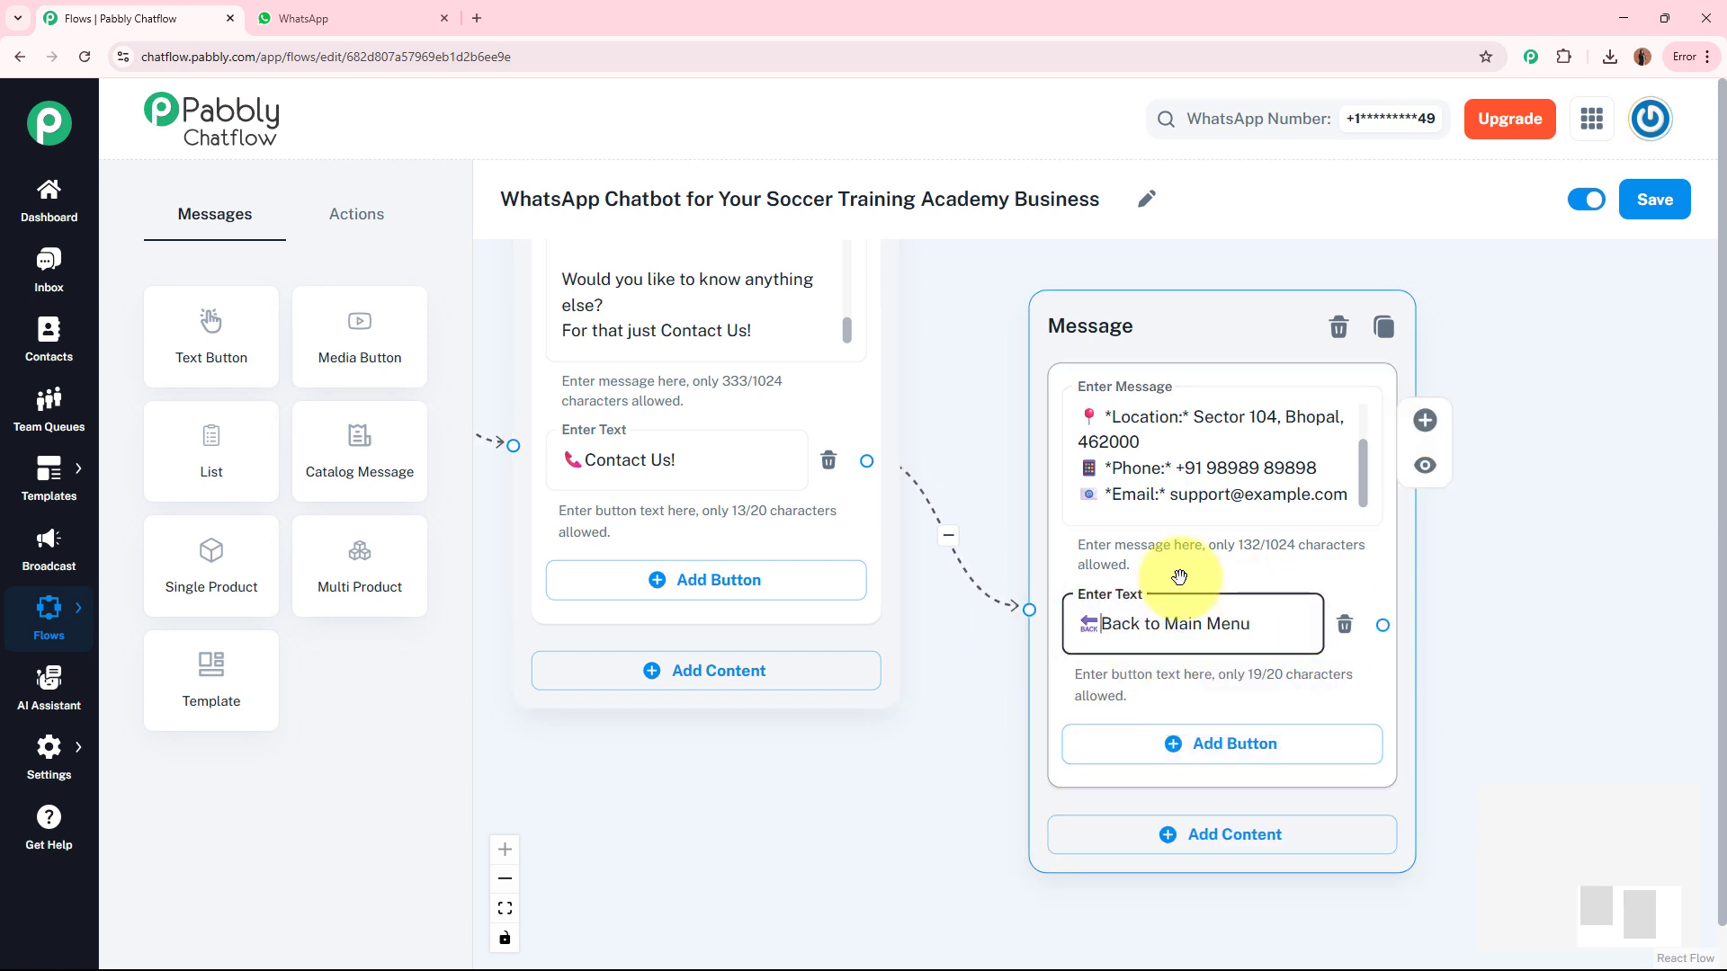
left_click(1491, 638)
- Link the Back to Main Menu button to the welcome message with the image and three reply buttons
scroll(1494, 641, "down", 3)
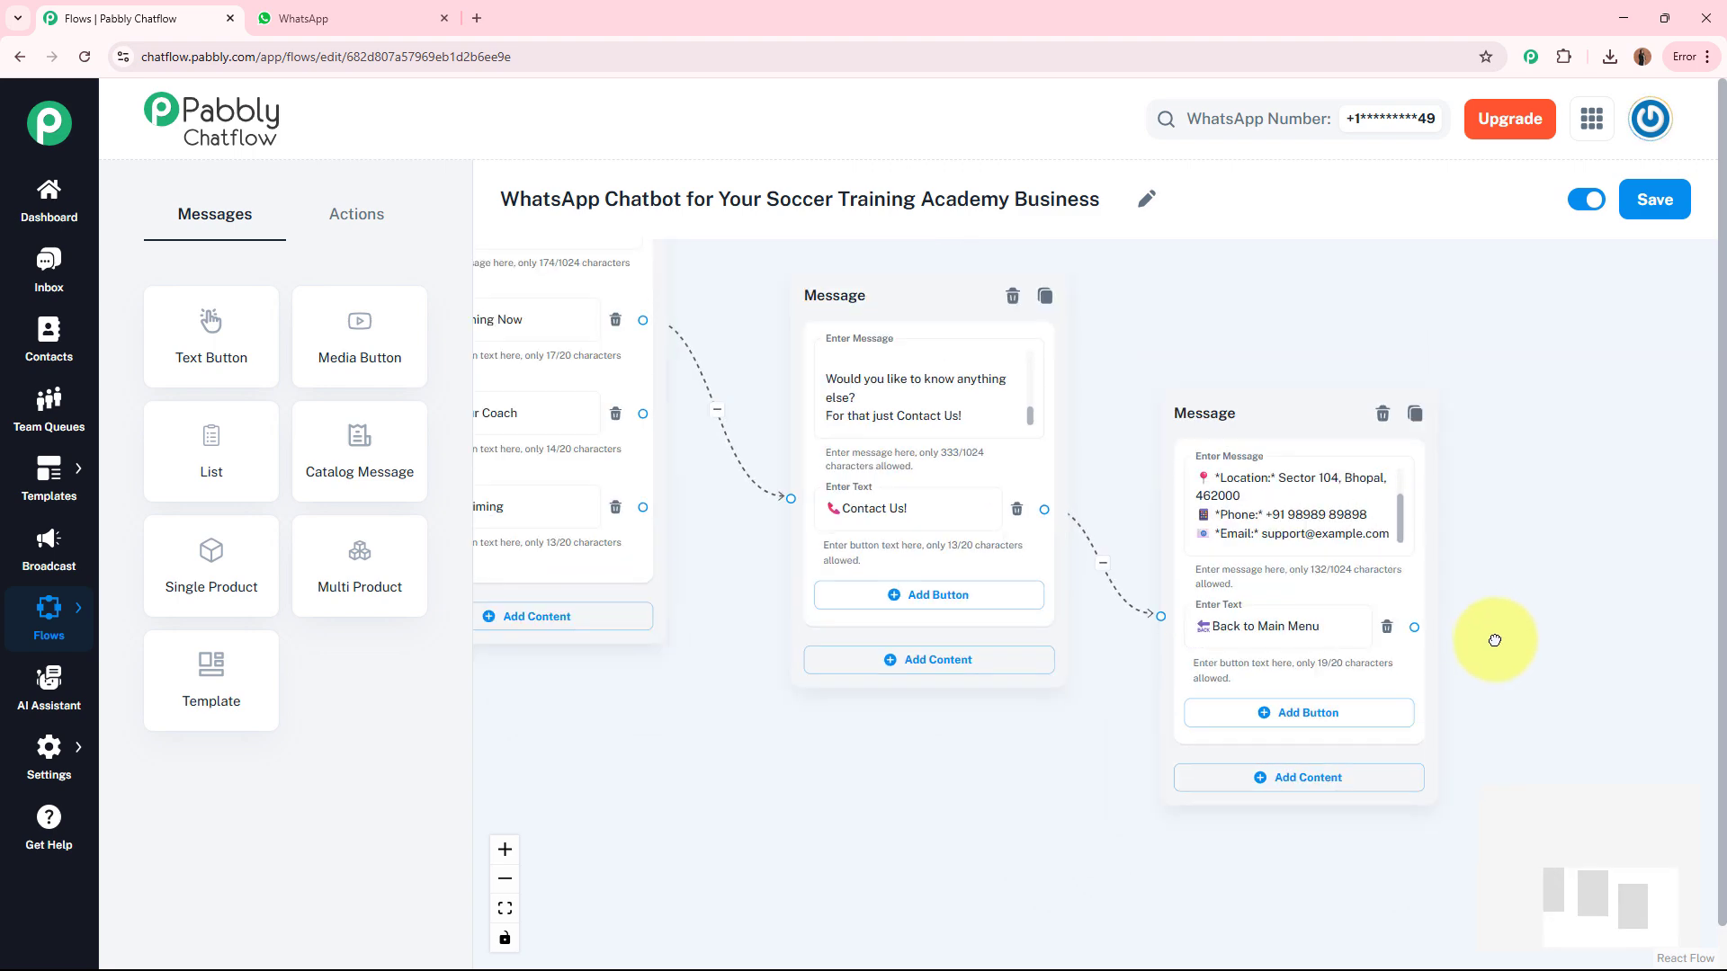
left_click_drag(1495, 641, 771, 289)
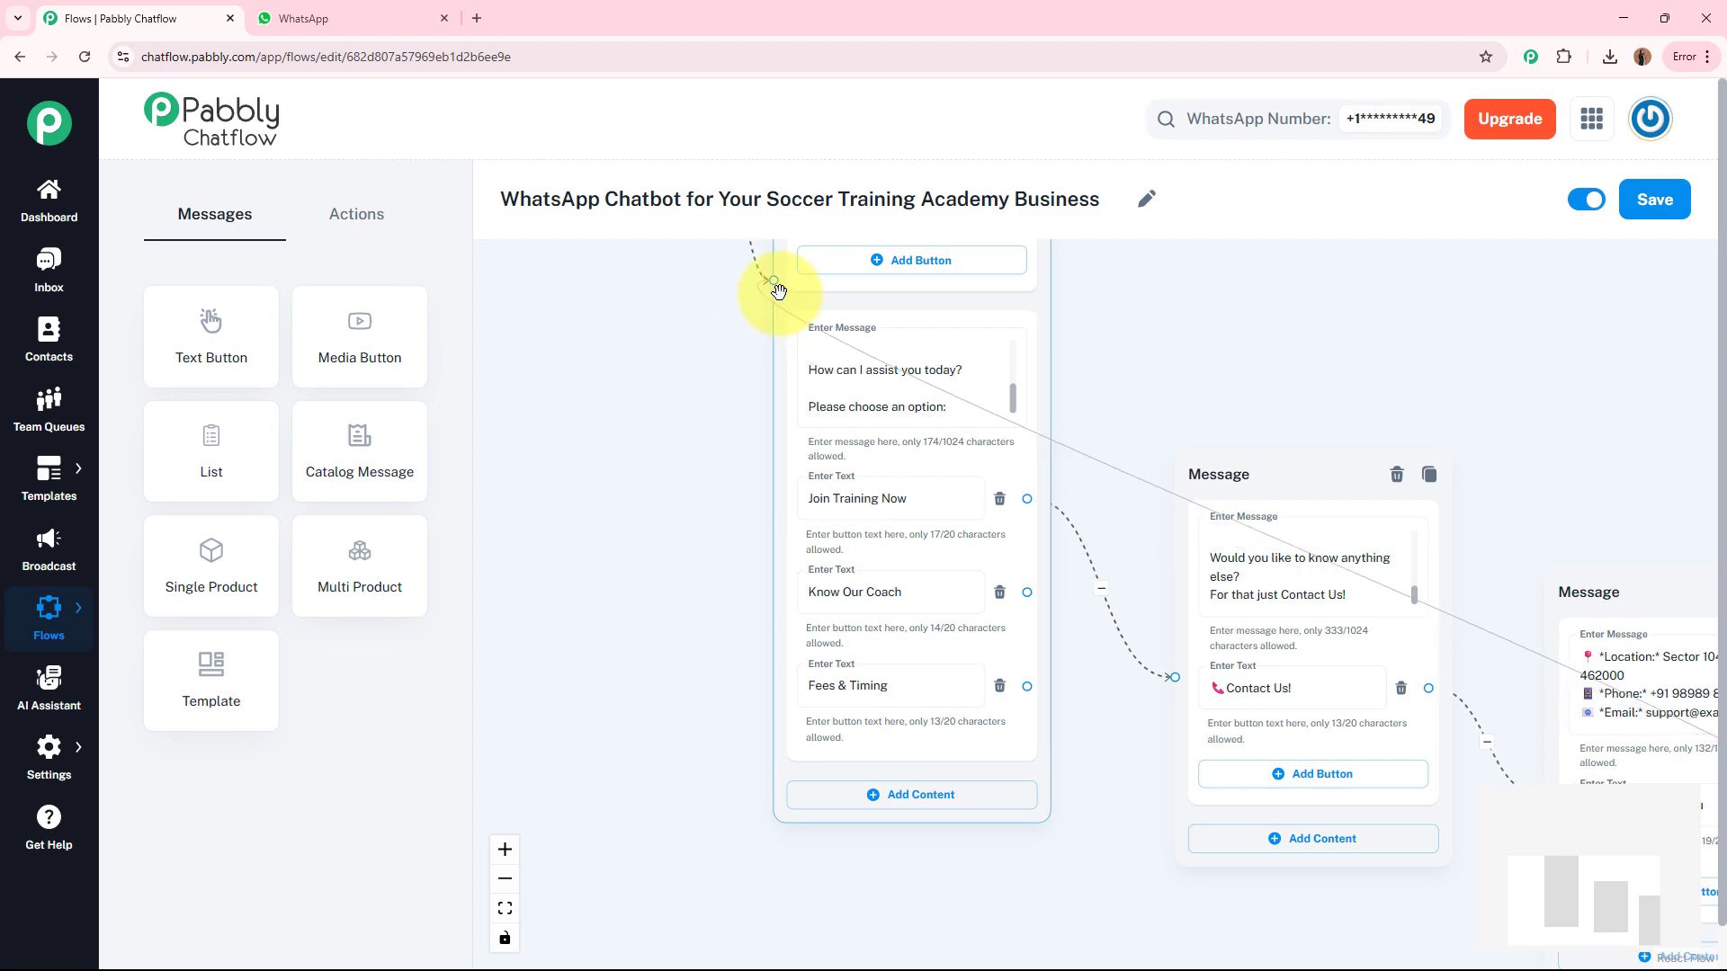
left_click_drag(1514, 335, 1422, 350)
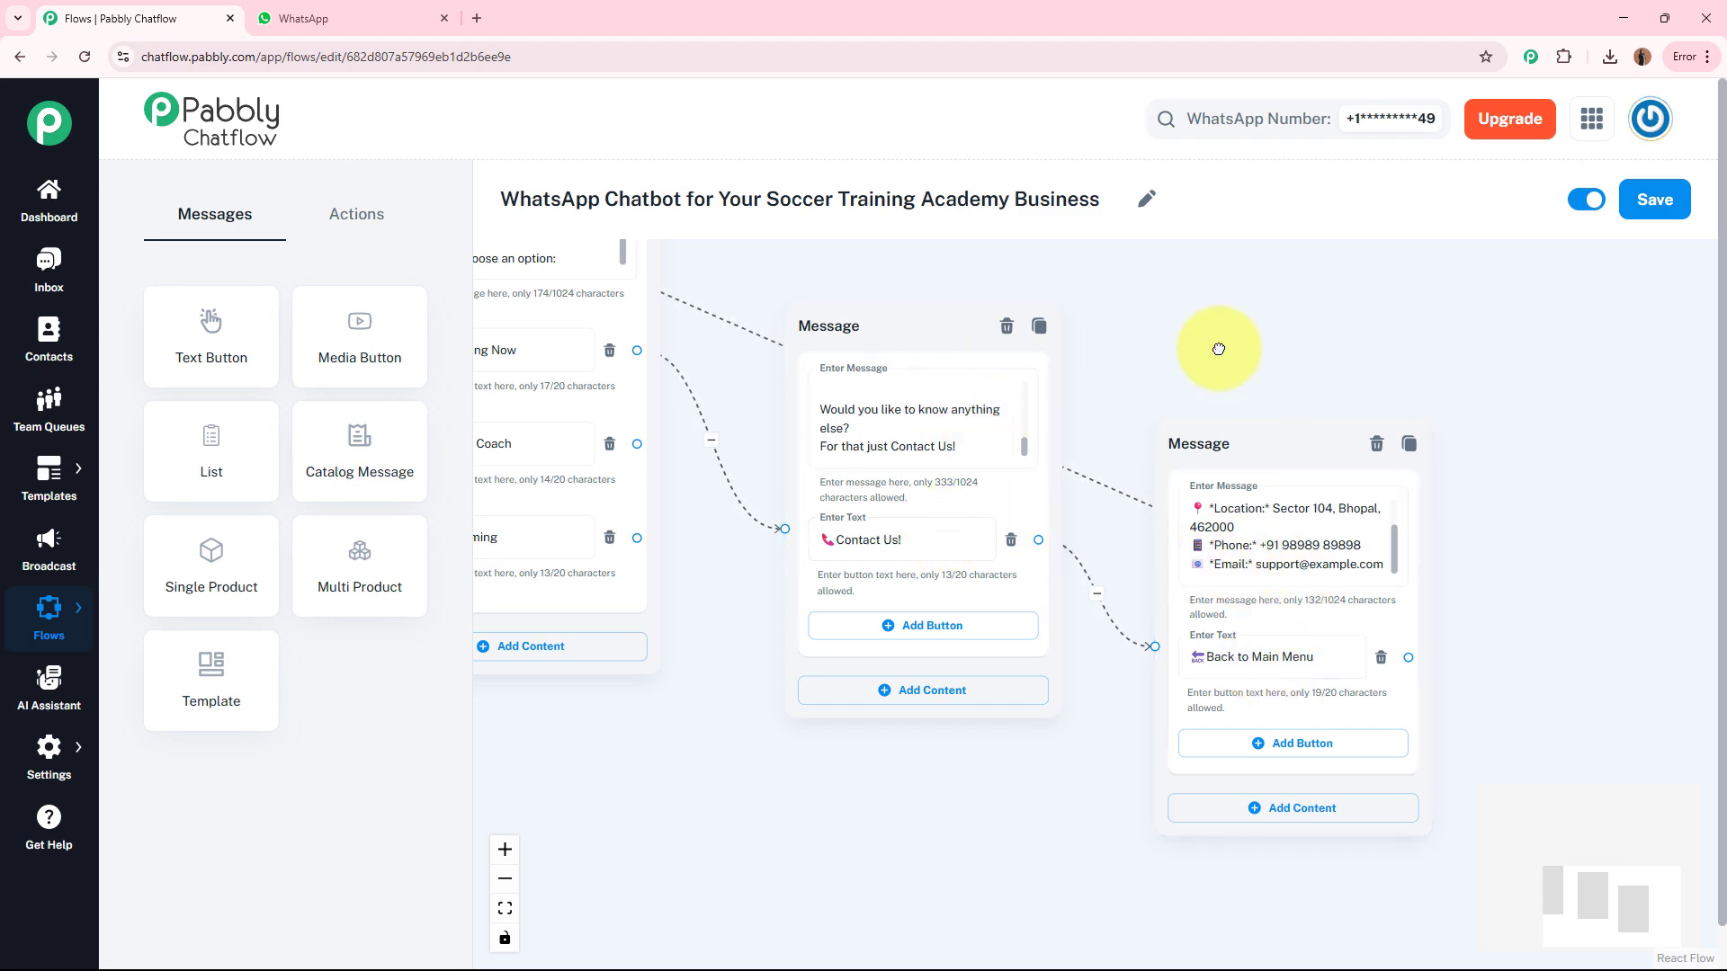
- Rearrange the training form and contact details messages higher up, side by side next to the welcome message
left_click_drag(1218, 349, 1430, 420)
left_click_drag(1121, 396, 1049, 398)
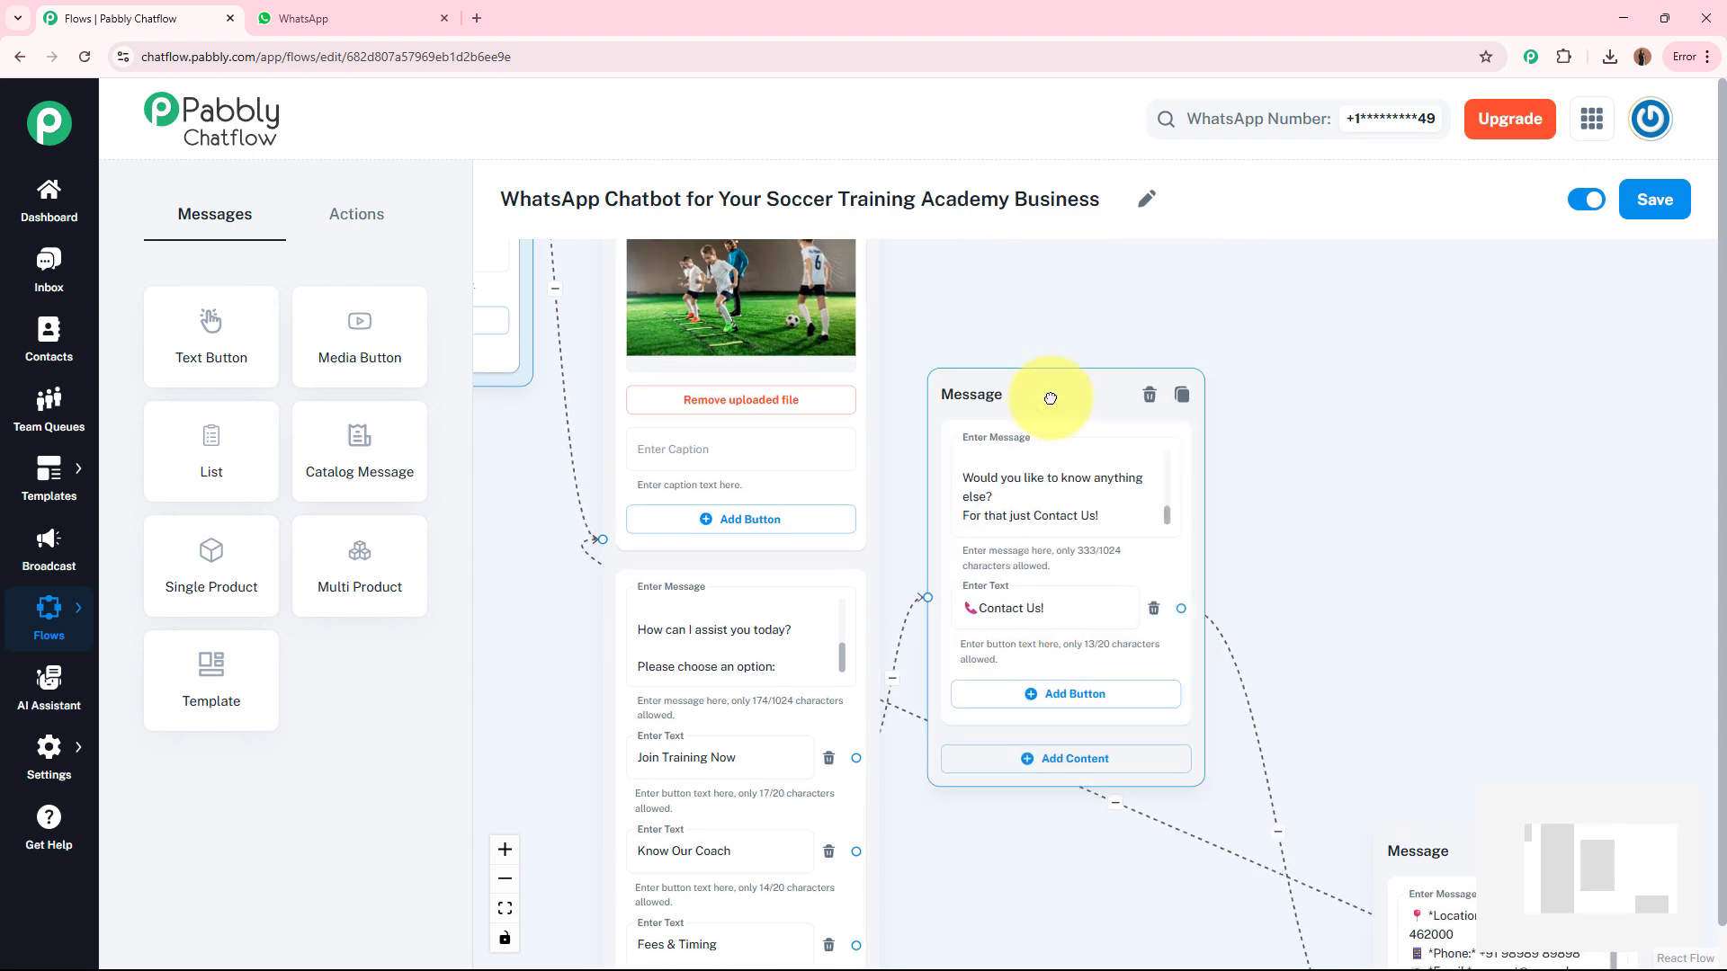
left_click_drag(1403, 838, 1333, 400)
left_click_drag(1215, 860, 1328, 580)
- Connect a Text + Button message to the Know Our Coach button and paste the coach introduction ending in "Want to start your training today?"
scroll(1196, 654, "up", 3)
left_click_drag(1190, 651, 1300, 643)
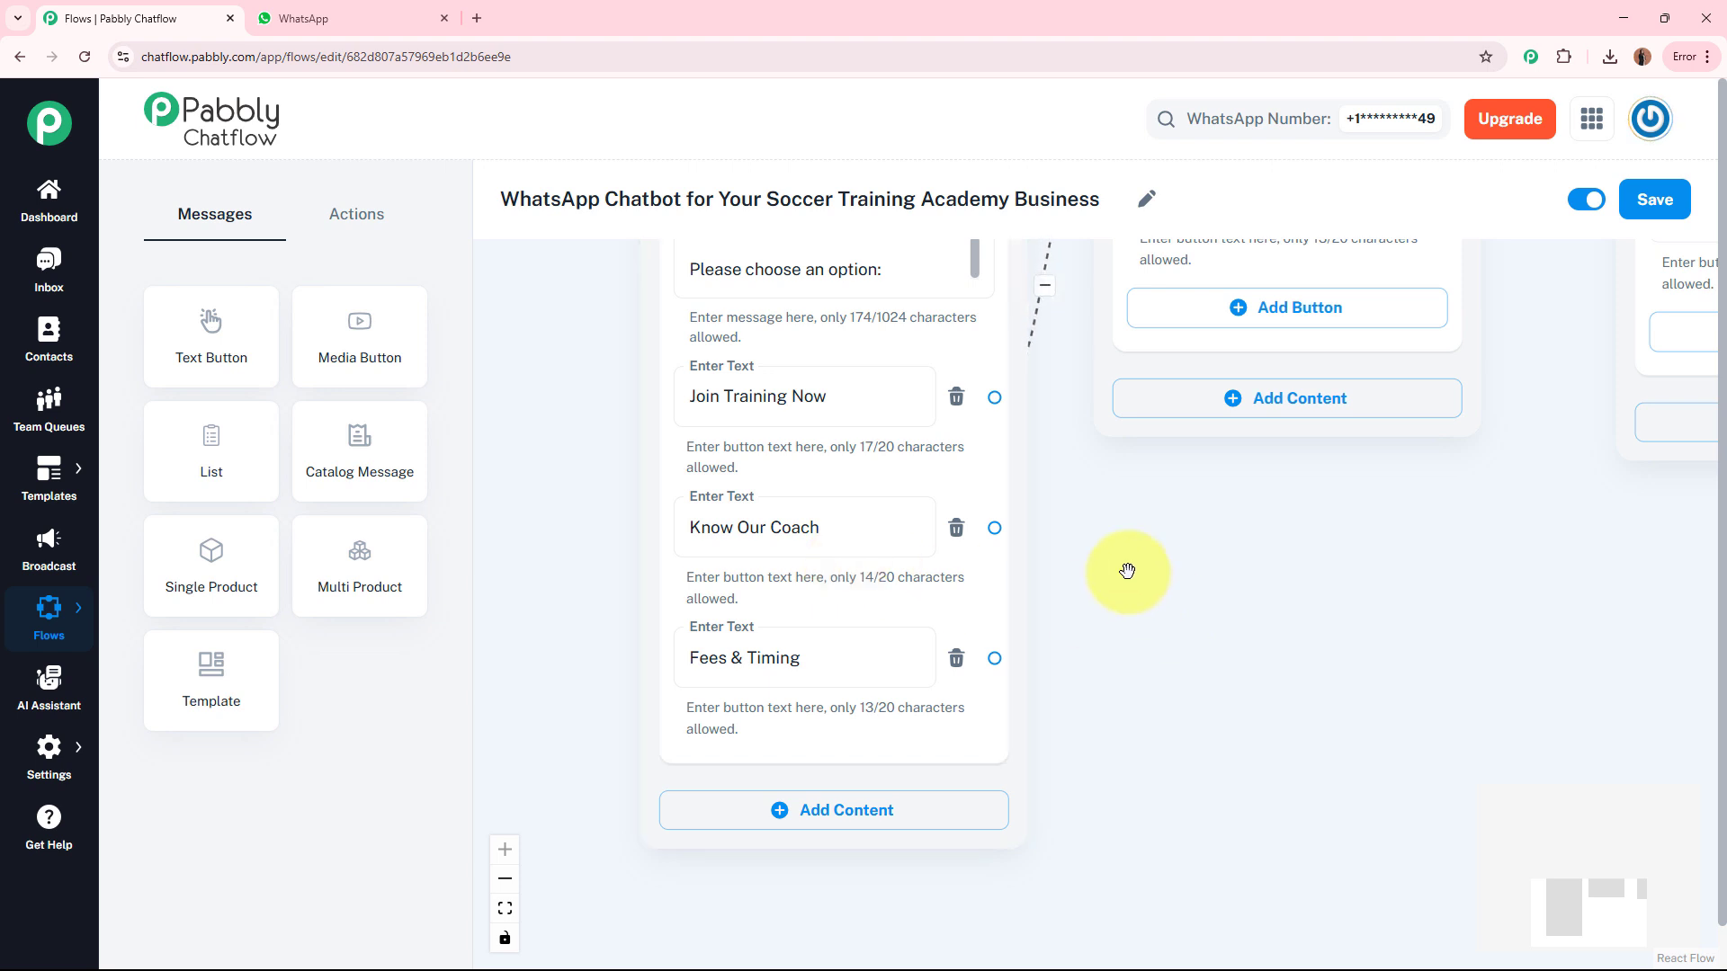
left_click_drag(993, 527, 1169, 550)
left_click(1319, 608)
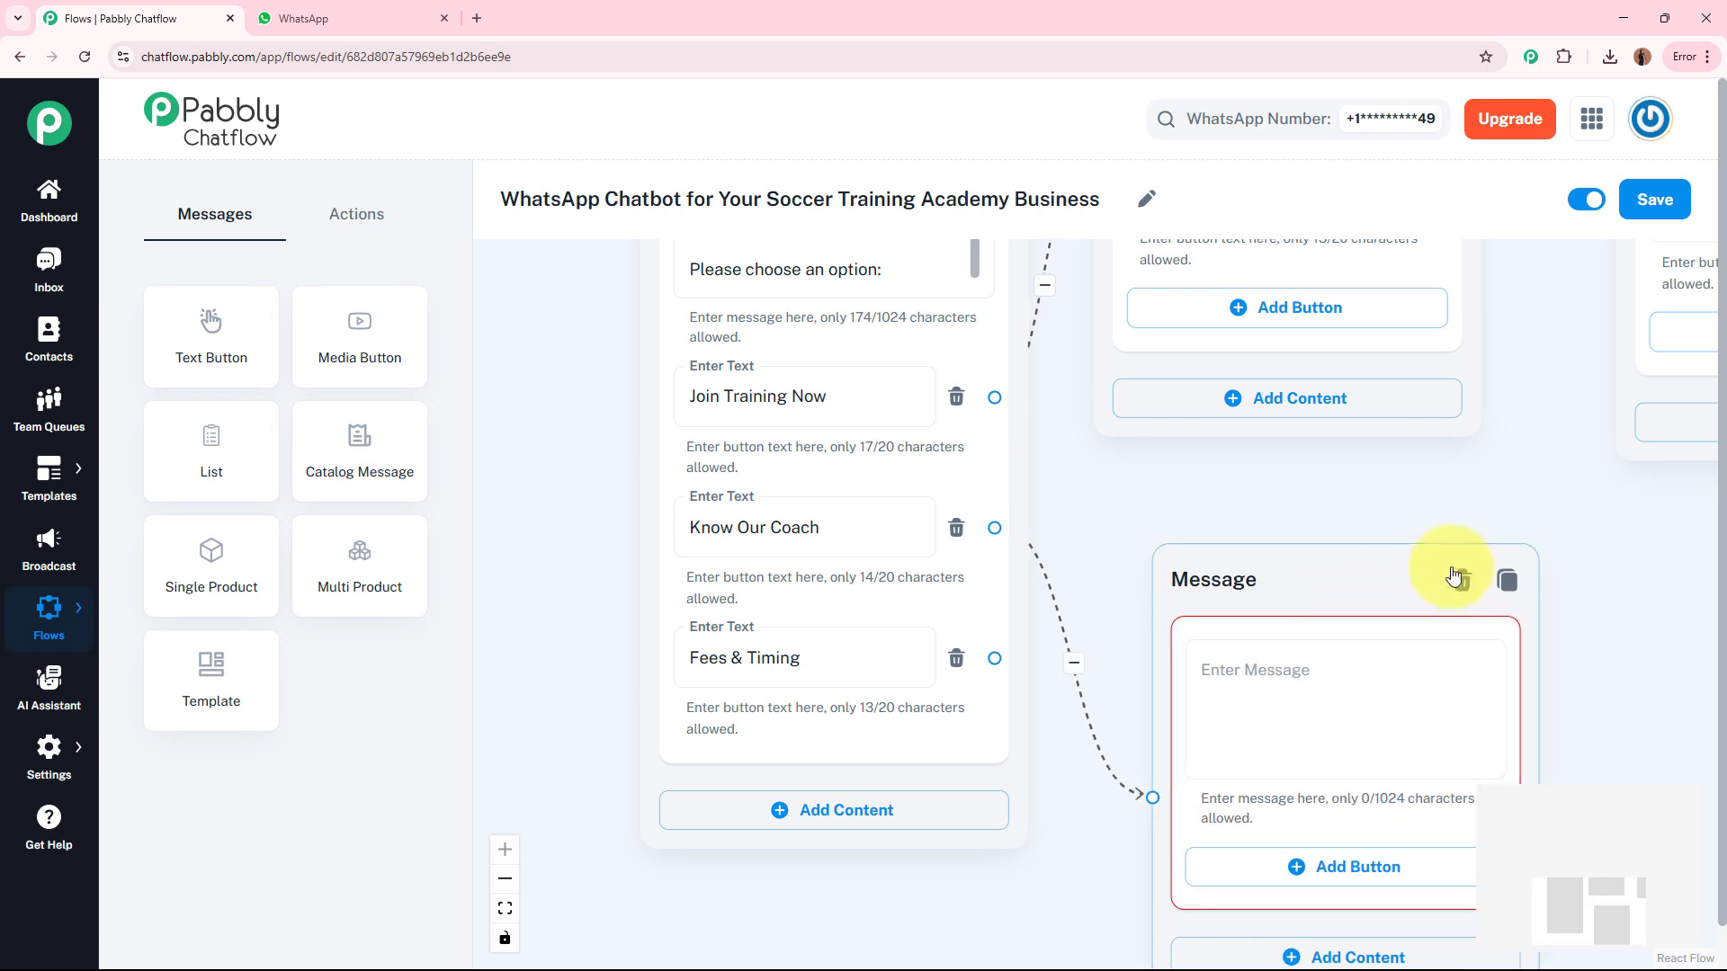
left_click_drag(1476, 494, 1385, 341)
left_click(1284, 501)
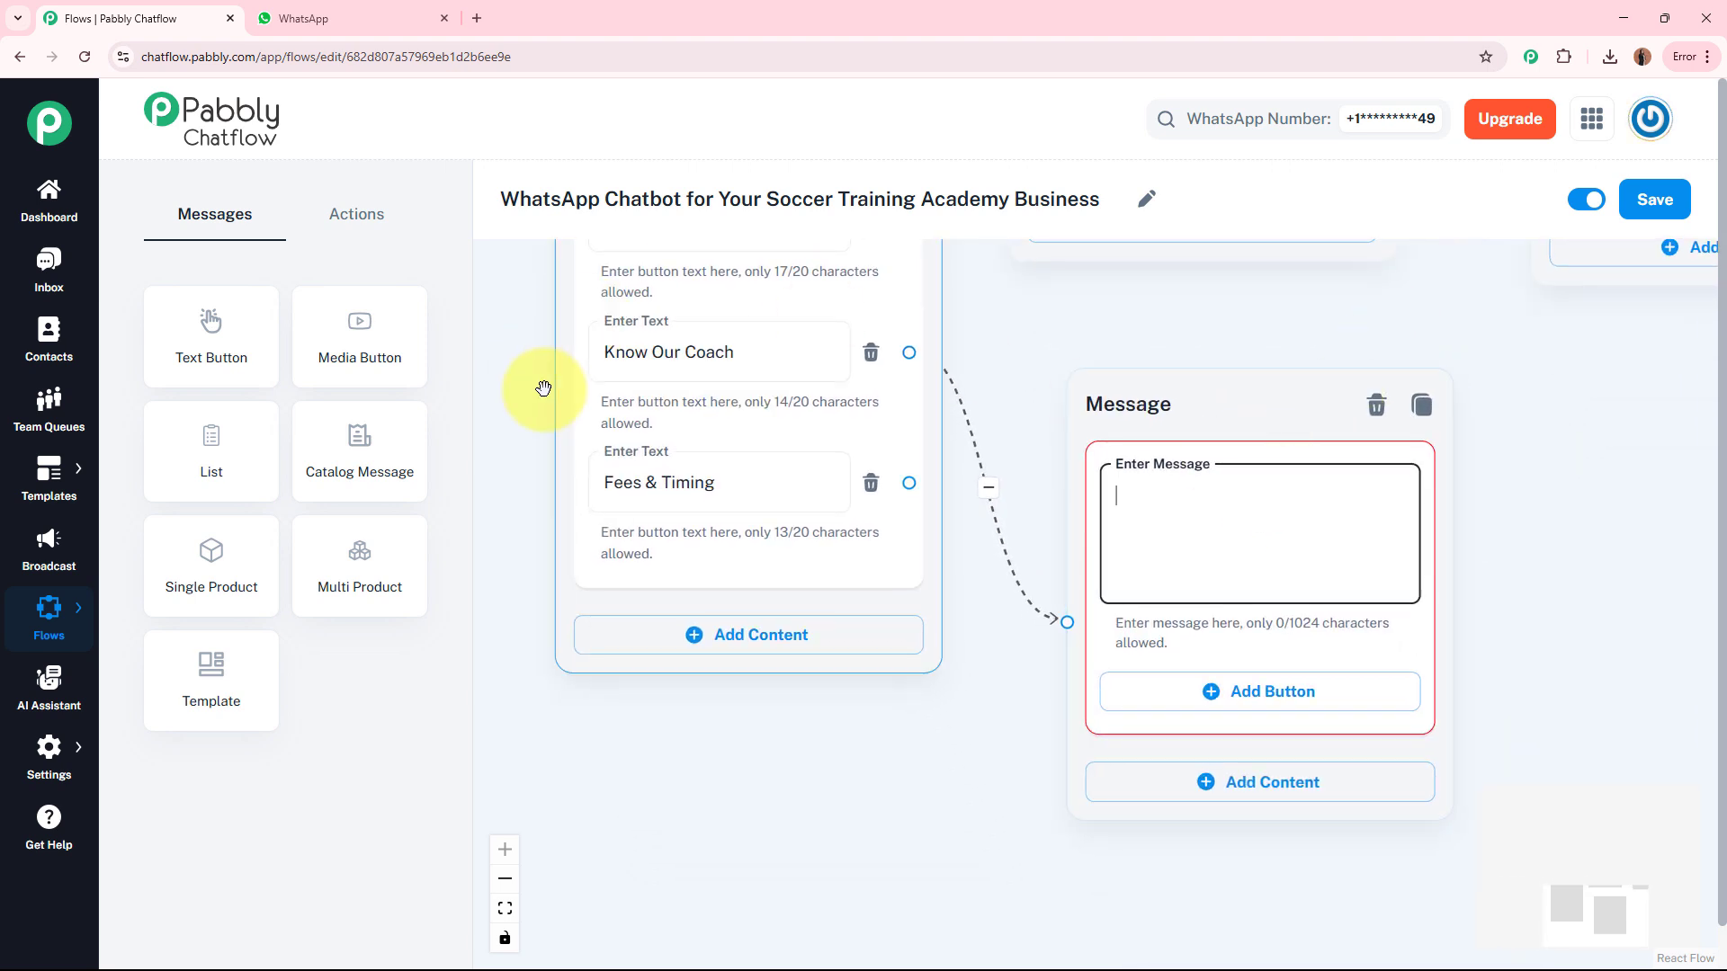
key("ctrl+v")
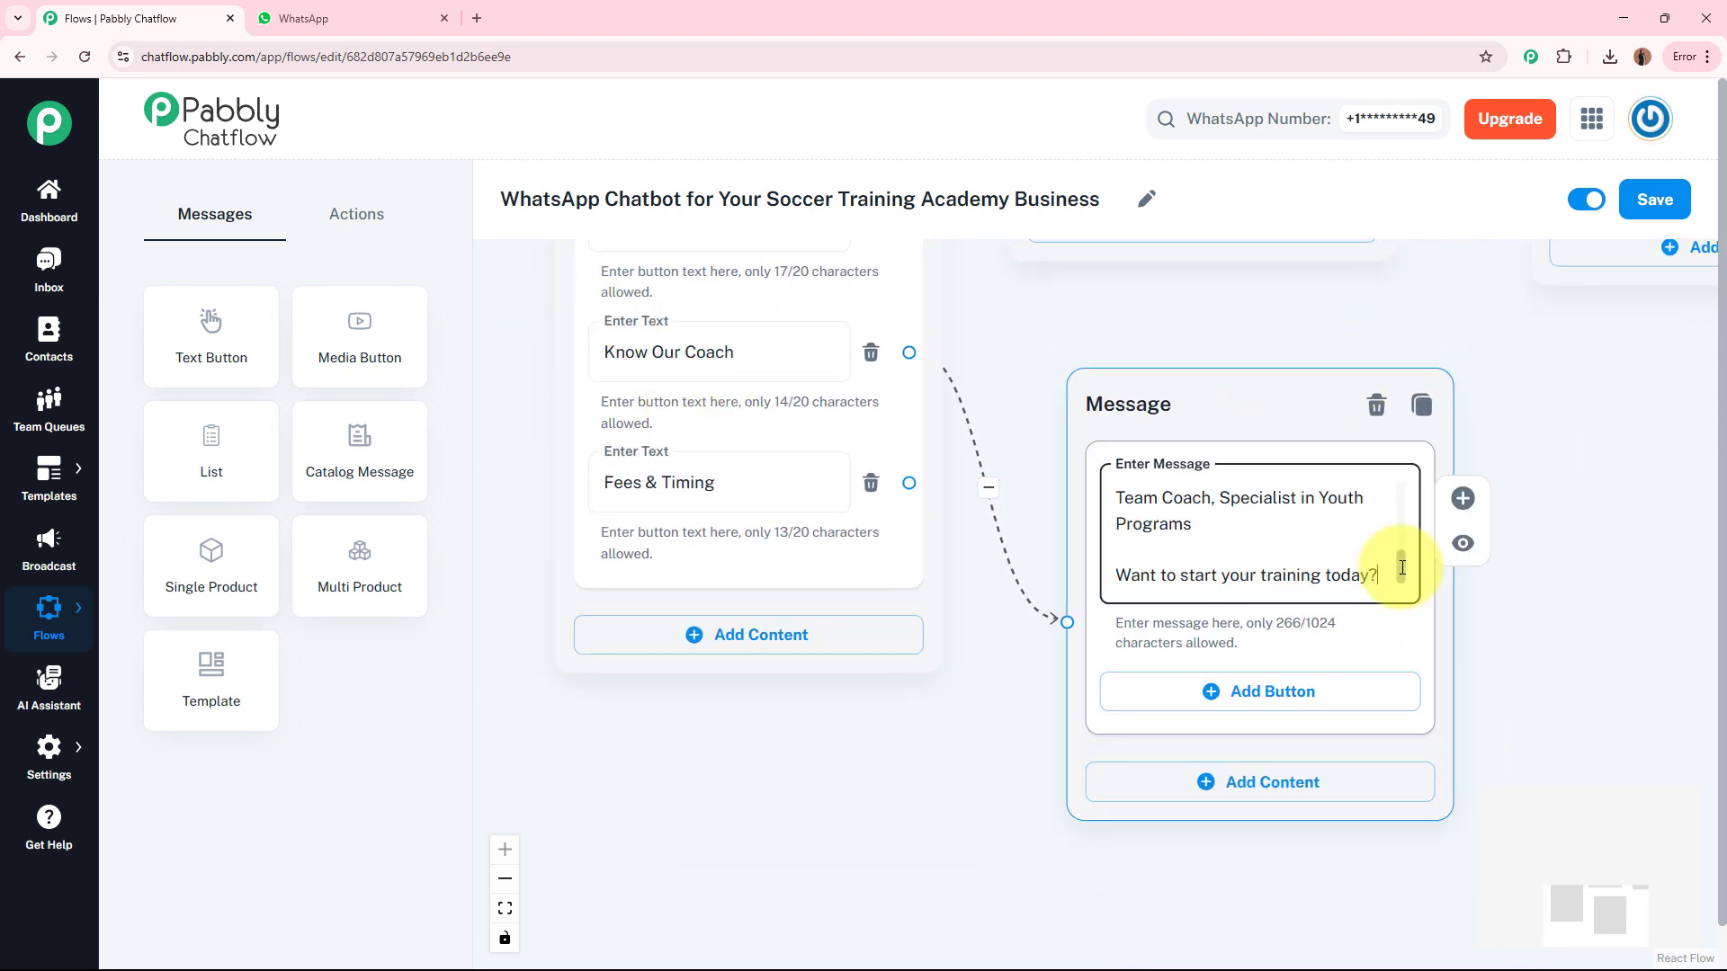
mouse_move(1404, 564)
left_mouse_down()
mouse_move(1408, 466)
mouse_move(1403, 590)
left_mouse_up()
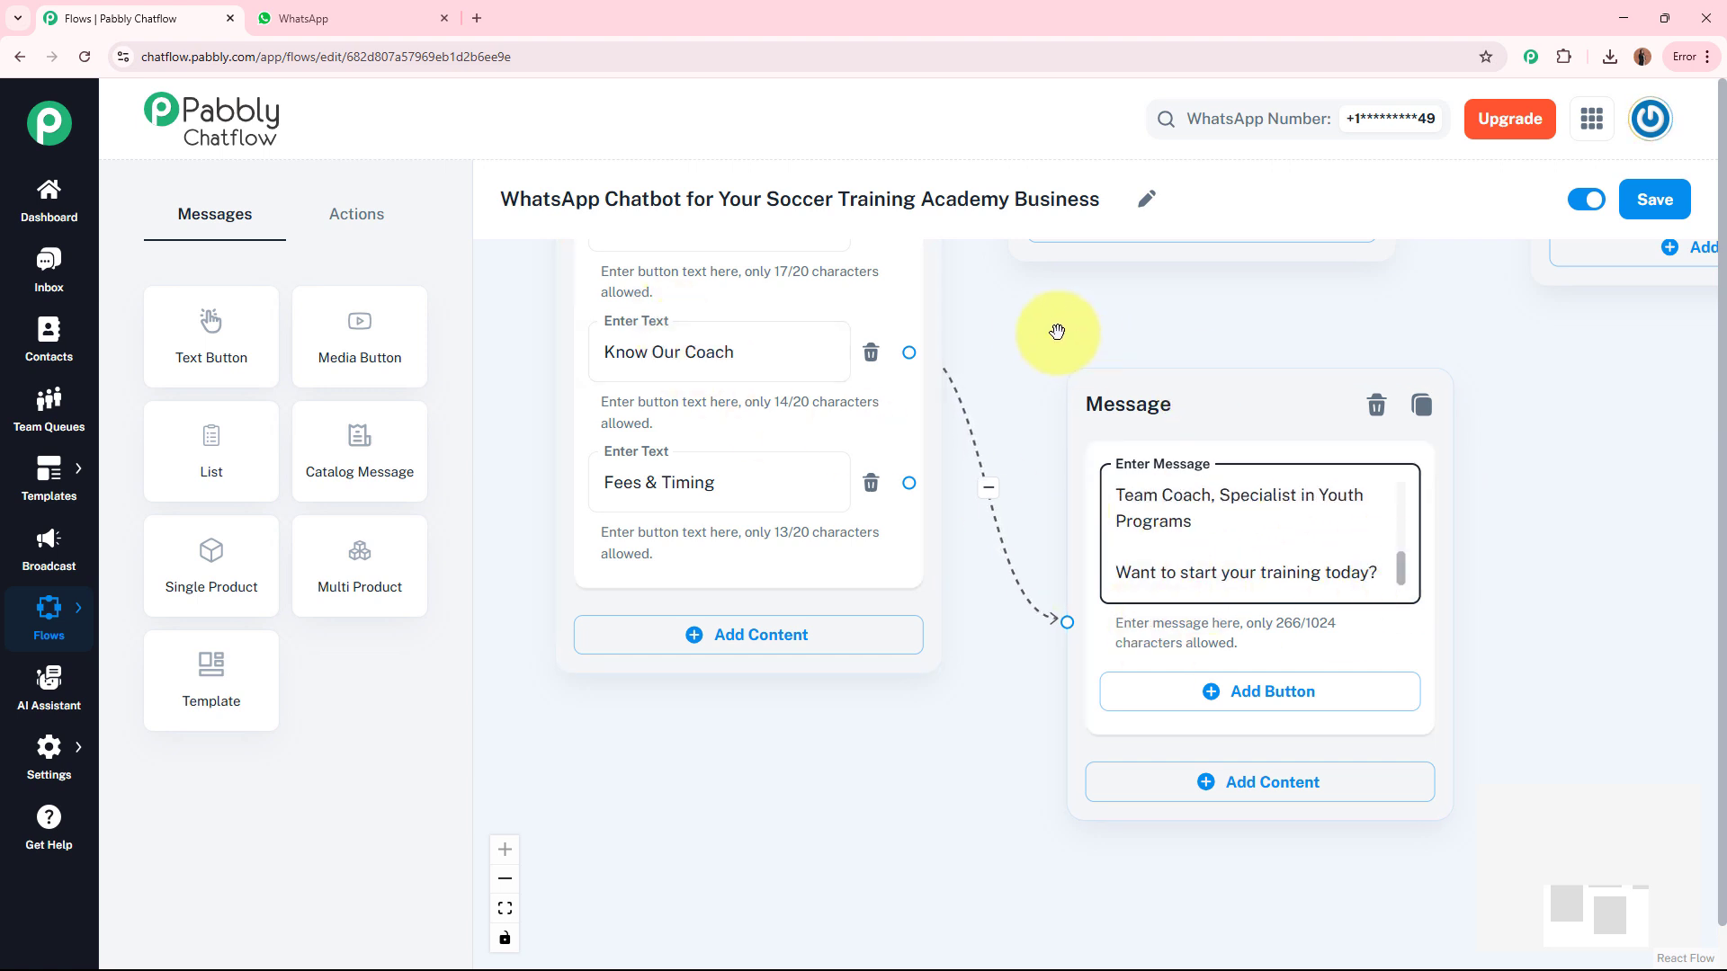
- Add a reply button to the coach message, labelled "Join Training Now" with the text copied from the welcome message's first button
left_click_drag(1057, 331, 1014, 462)
triple_click(758, 366)
key("ctrl+c")
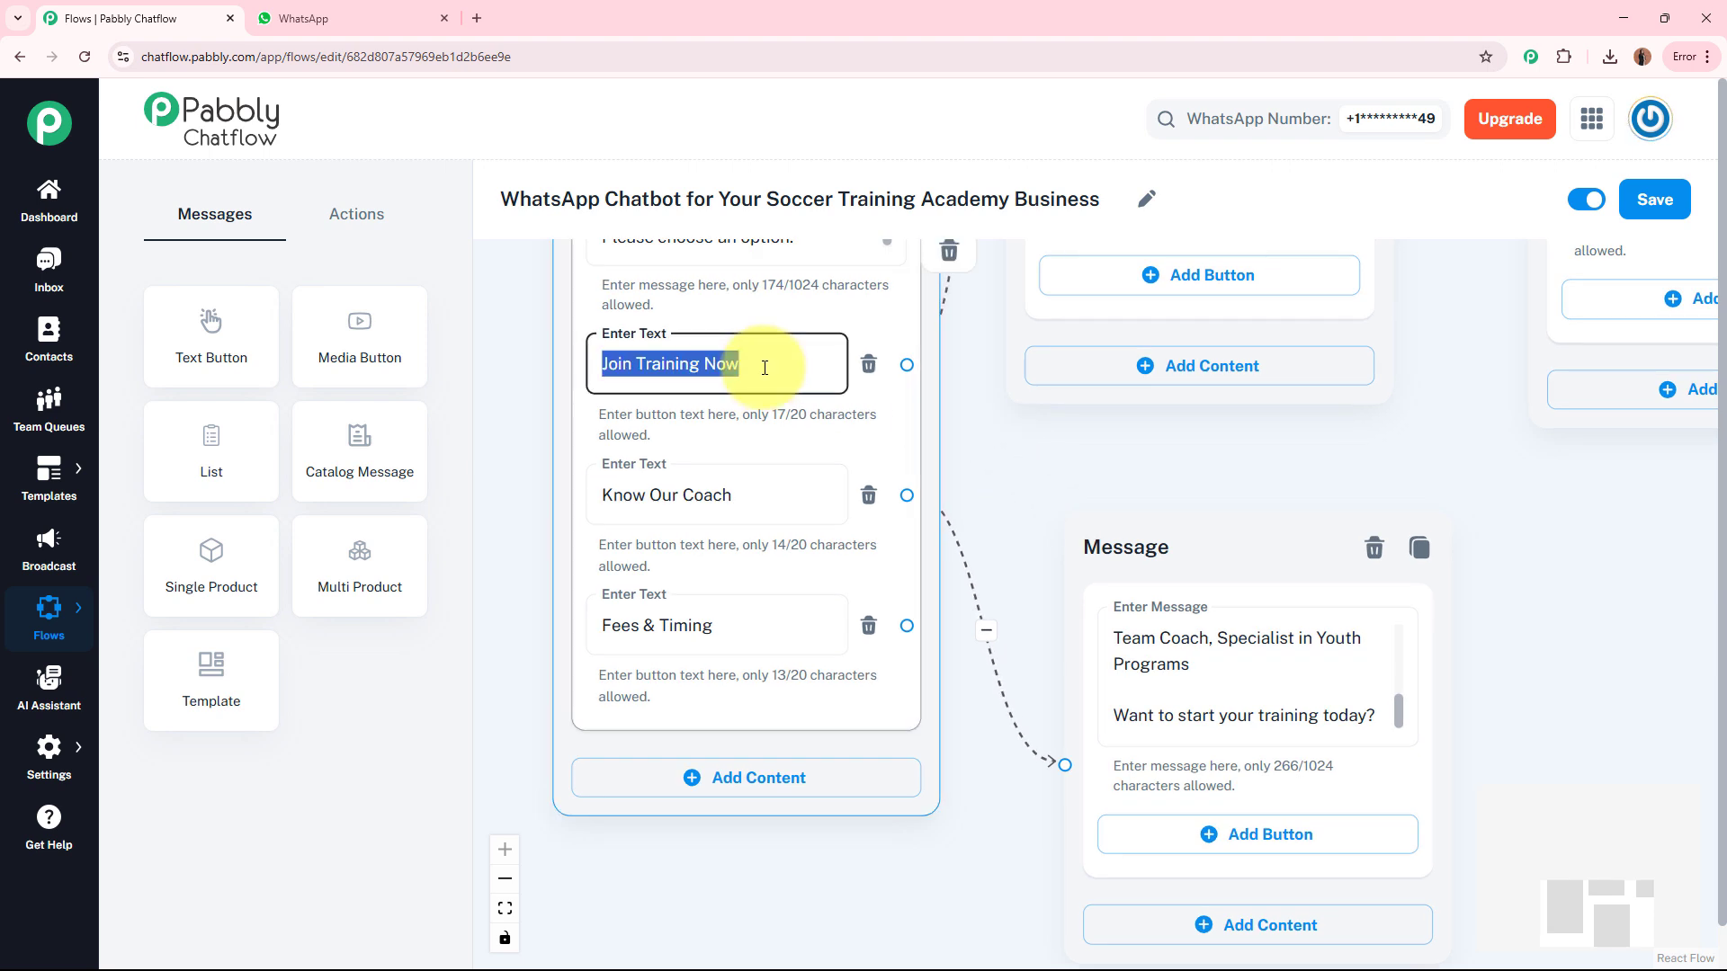
left_click_drag(1503, 705, 1441, 528)
left_click(1269, 649)
key("ctrl+v")
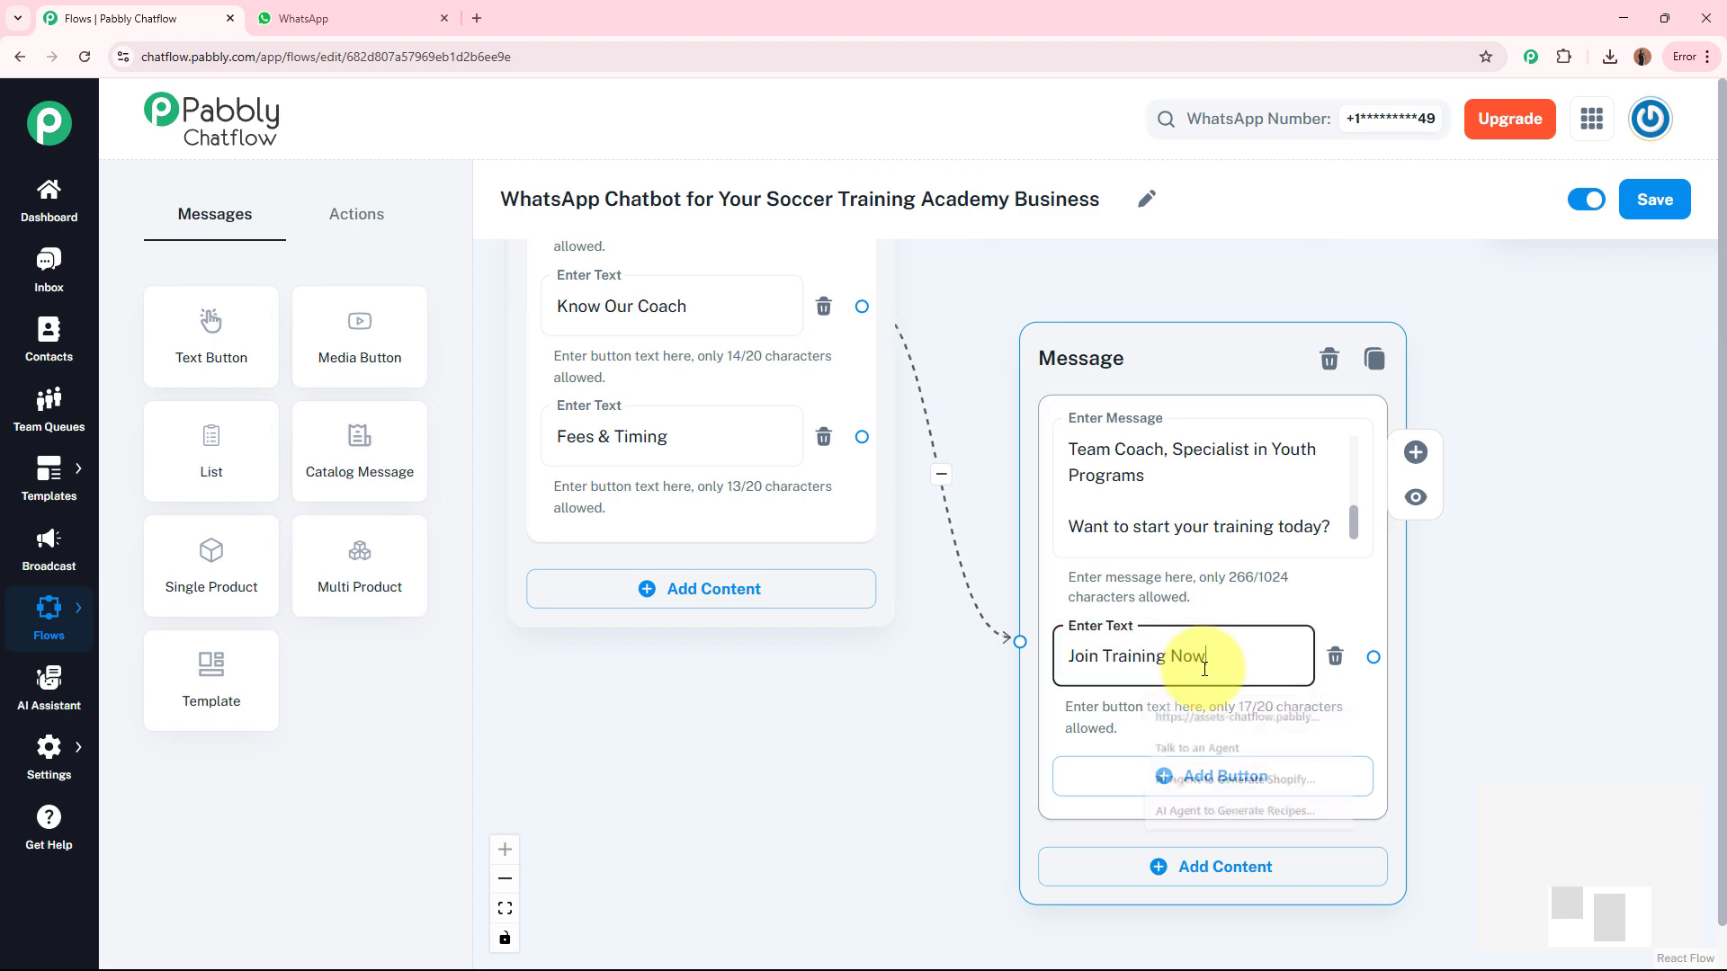
- Link the coach message's Join Training Now button to the training form message, and move the coach message closer to the welcome message
left_click_drag(1376, 660, 955, 484)
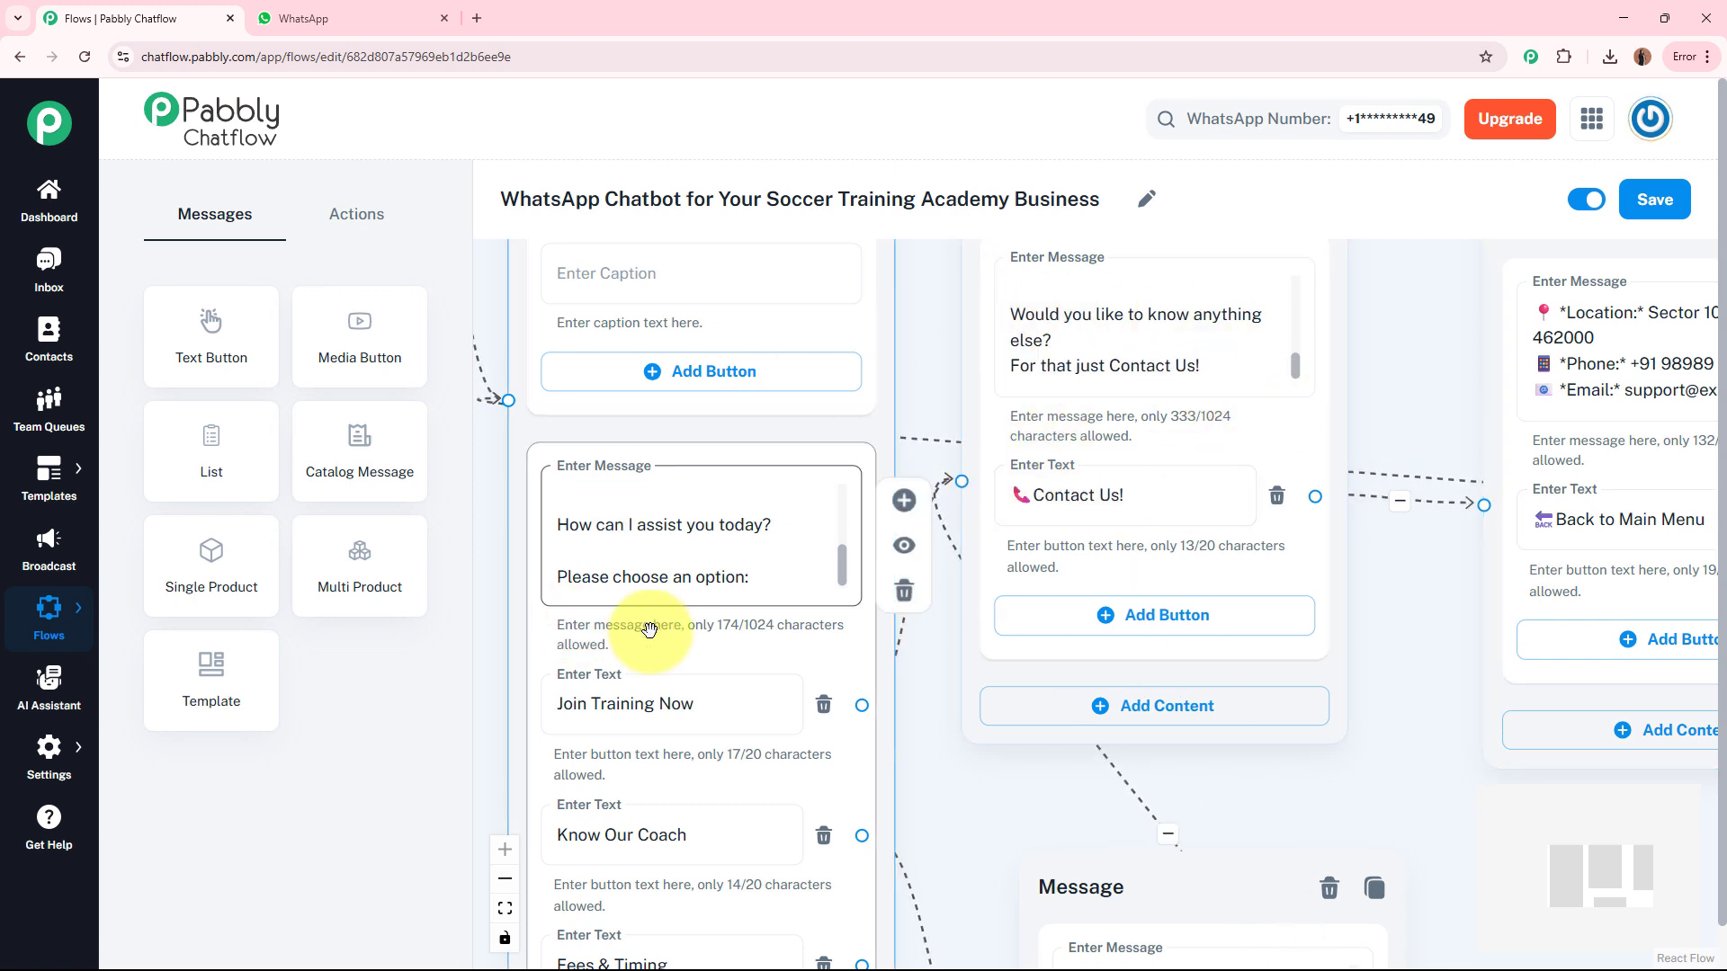
left_click_drag(1320, 732, 1338, 313)
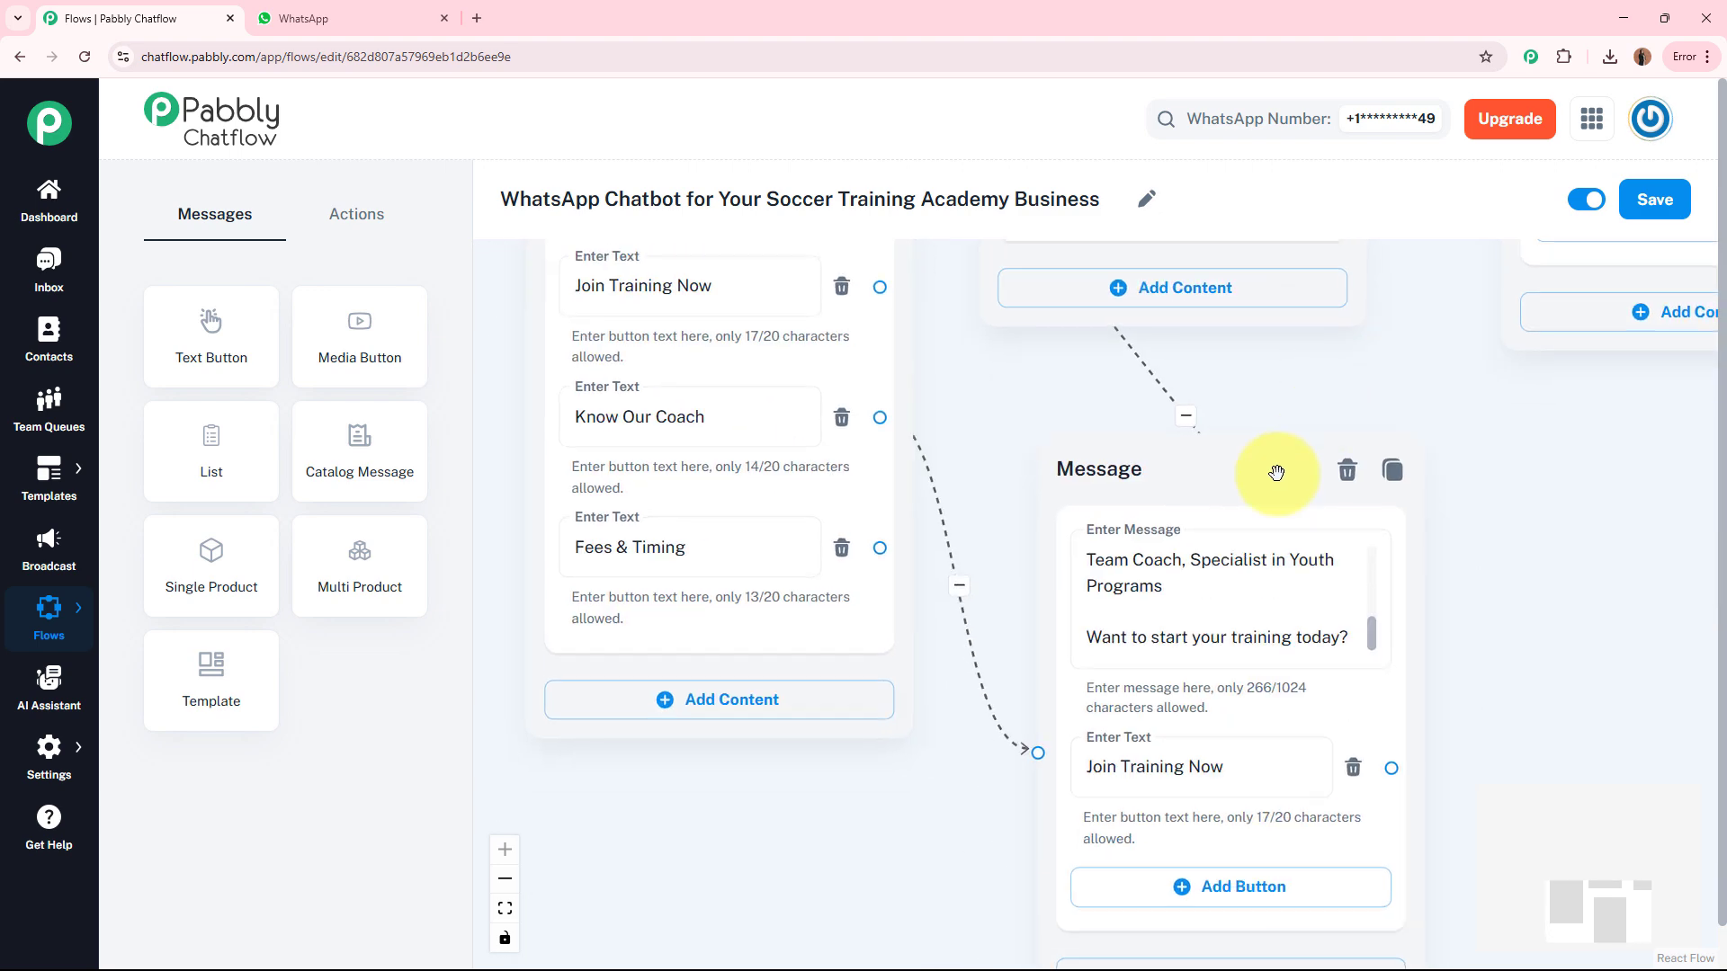
left_click_drag(1204, 475, 1128, 397)
- Connect a Text + Button message to the Fees & Timing button, paste the weekly training schedule and fee structure, and read it through
left_click_drag(1522, 623, 1551, 325)
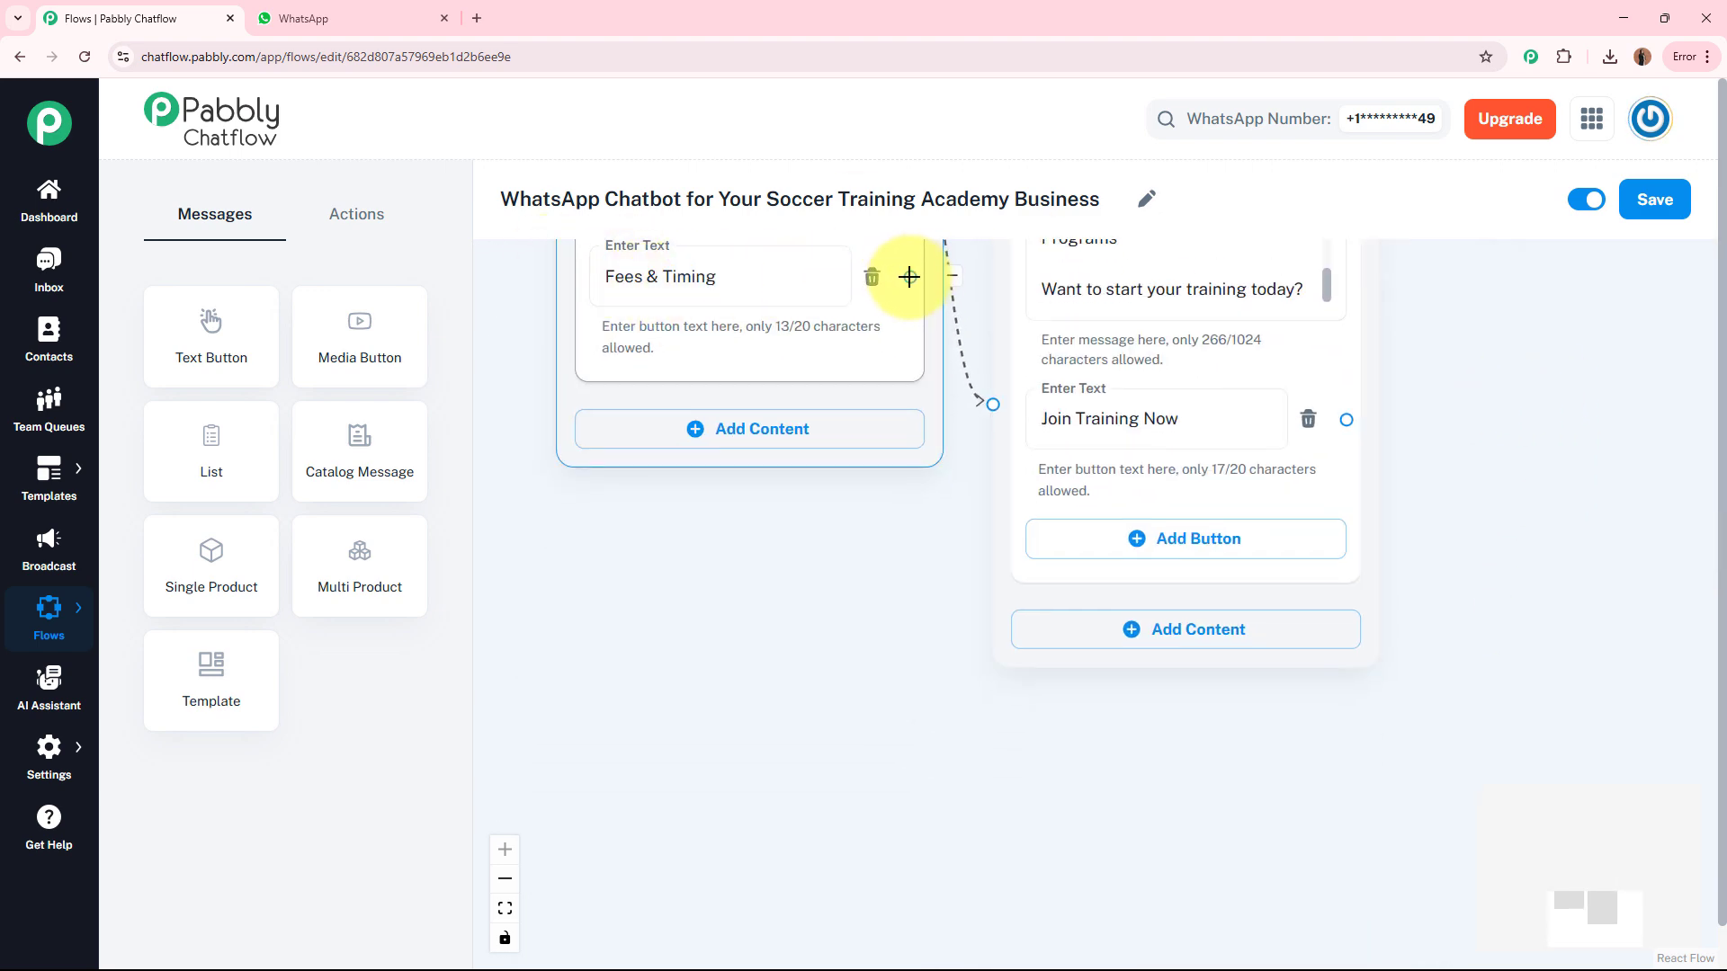
left_click_drag(909, 275, 927, 796)
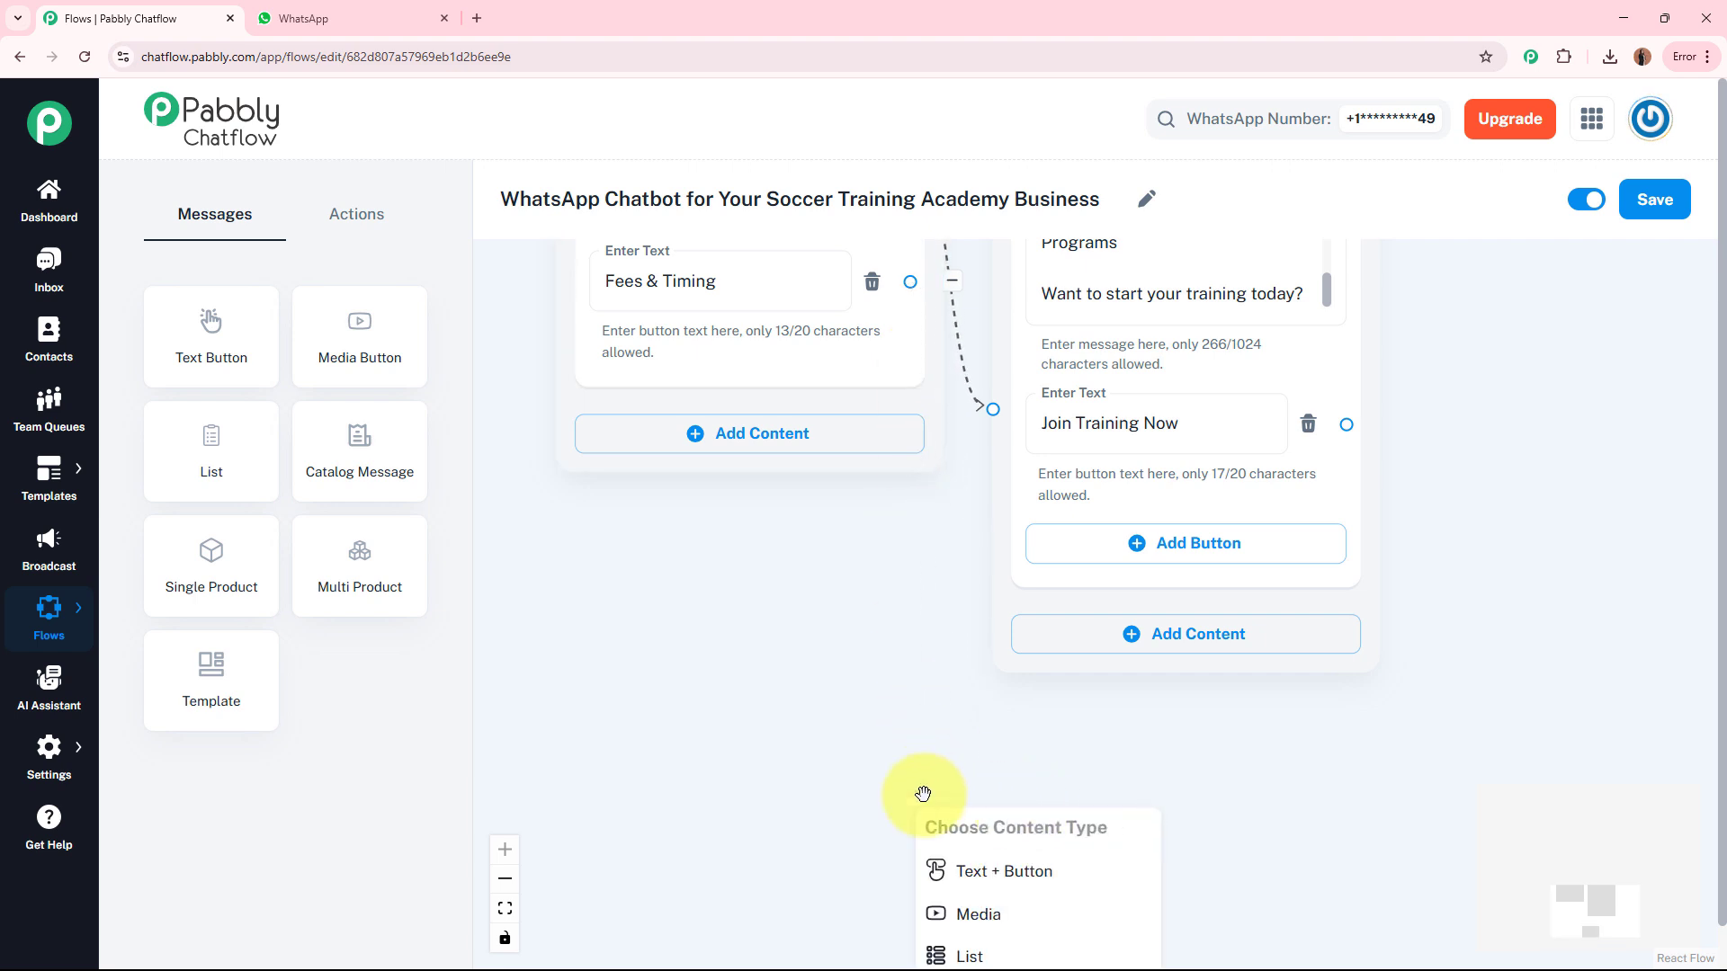
left_click(1169, 551)
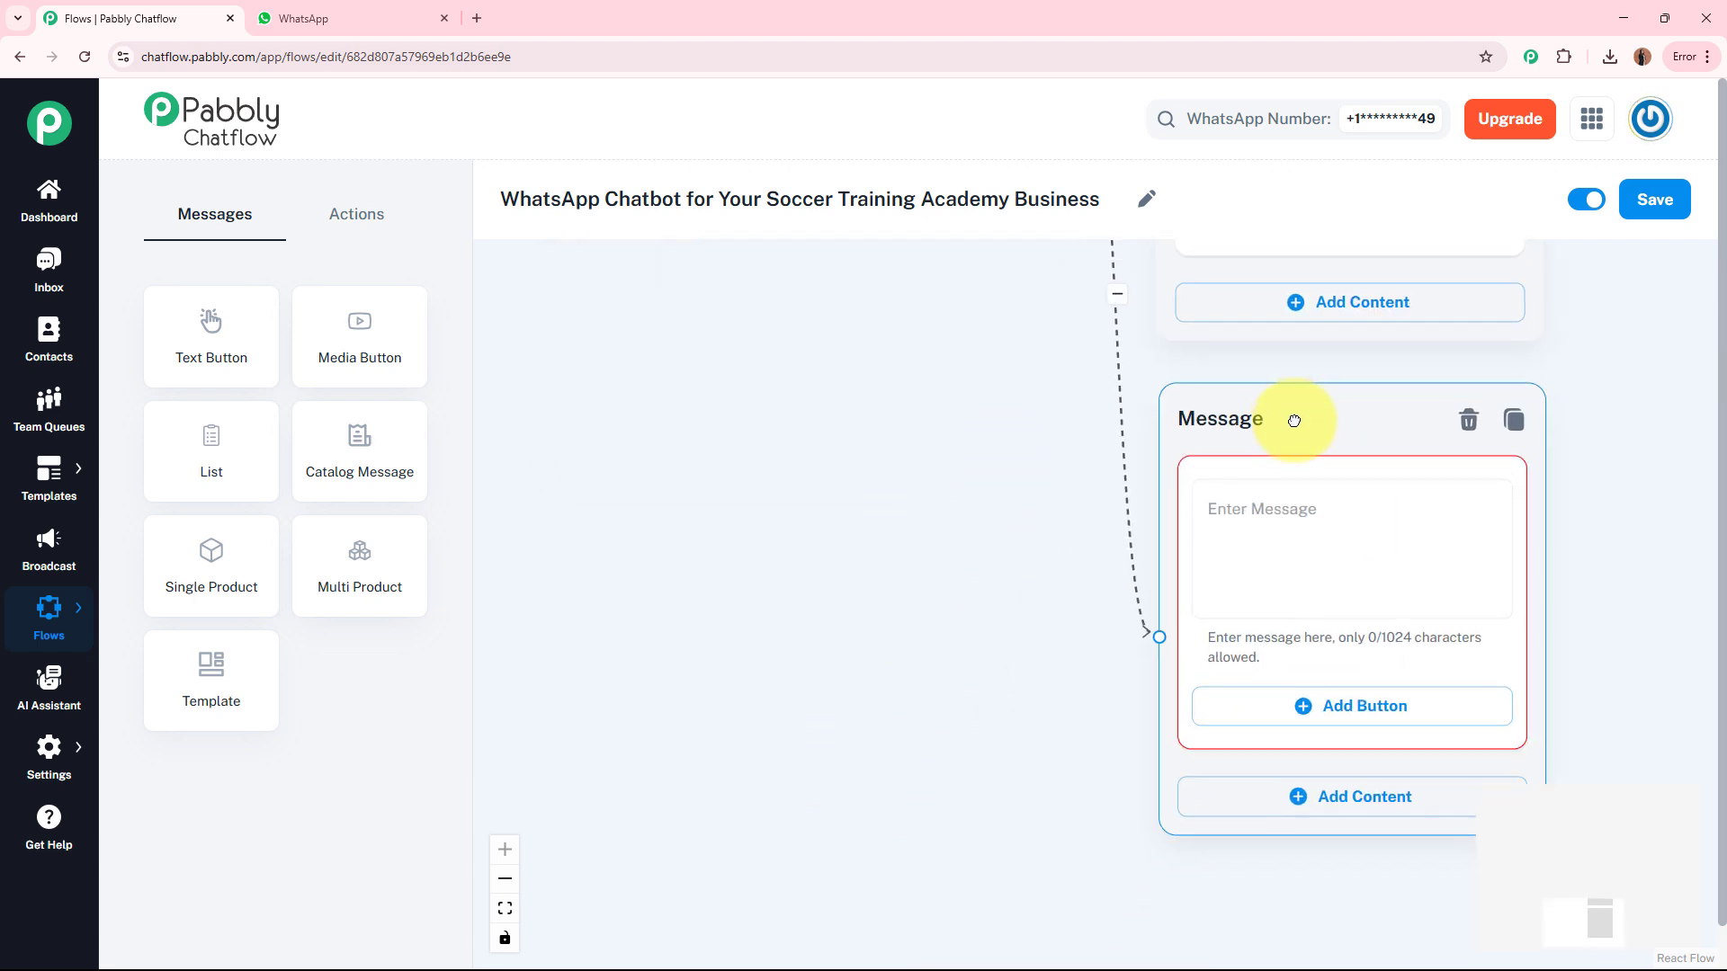
left_click(1196, 440)
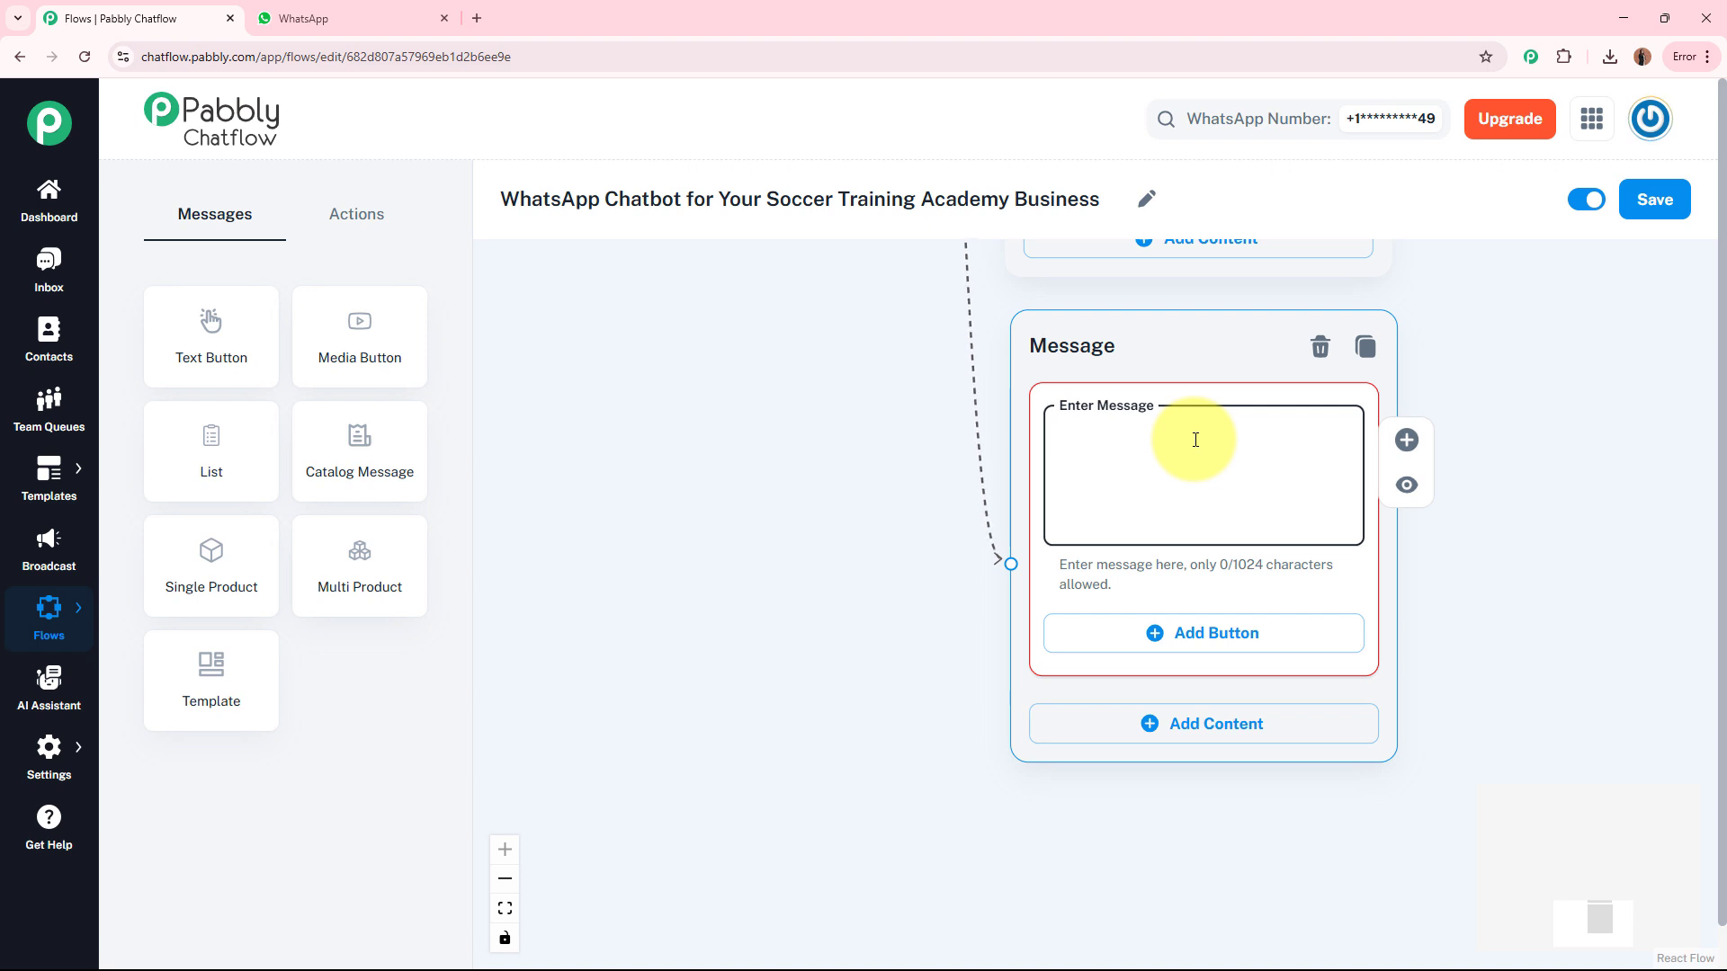
key("ctrl+v")
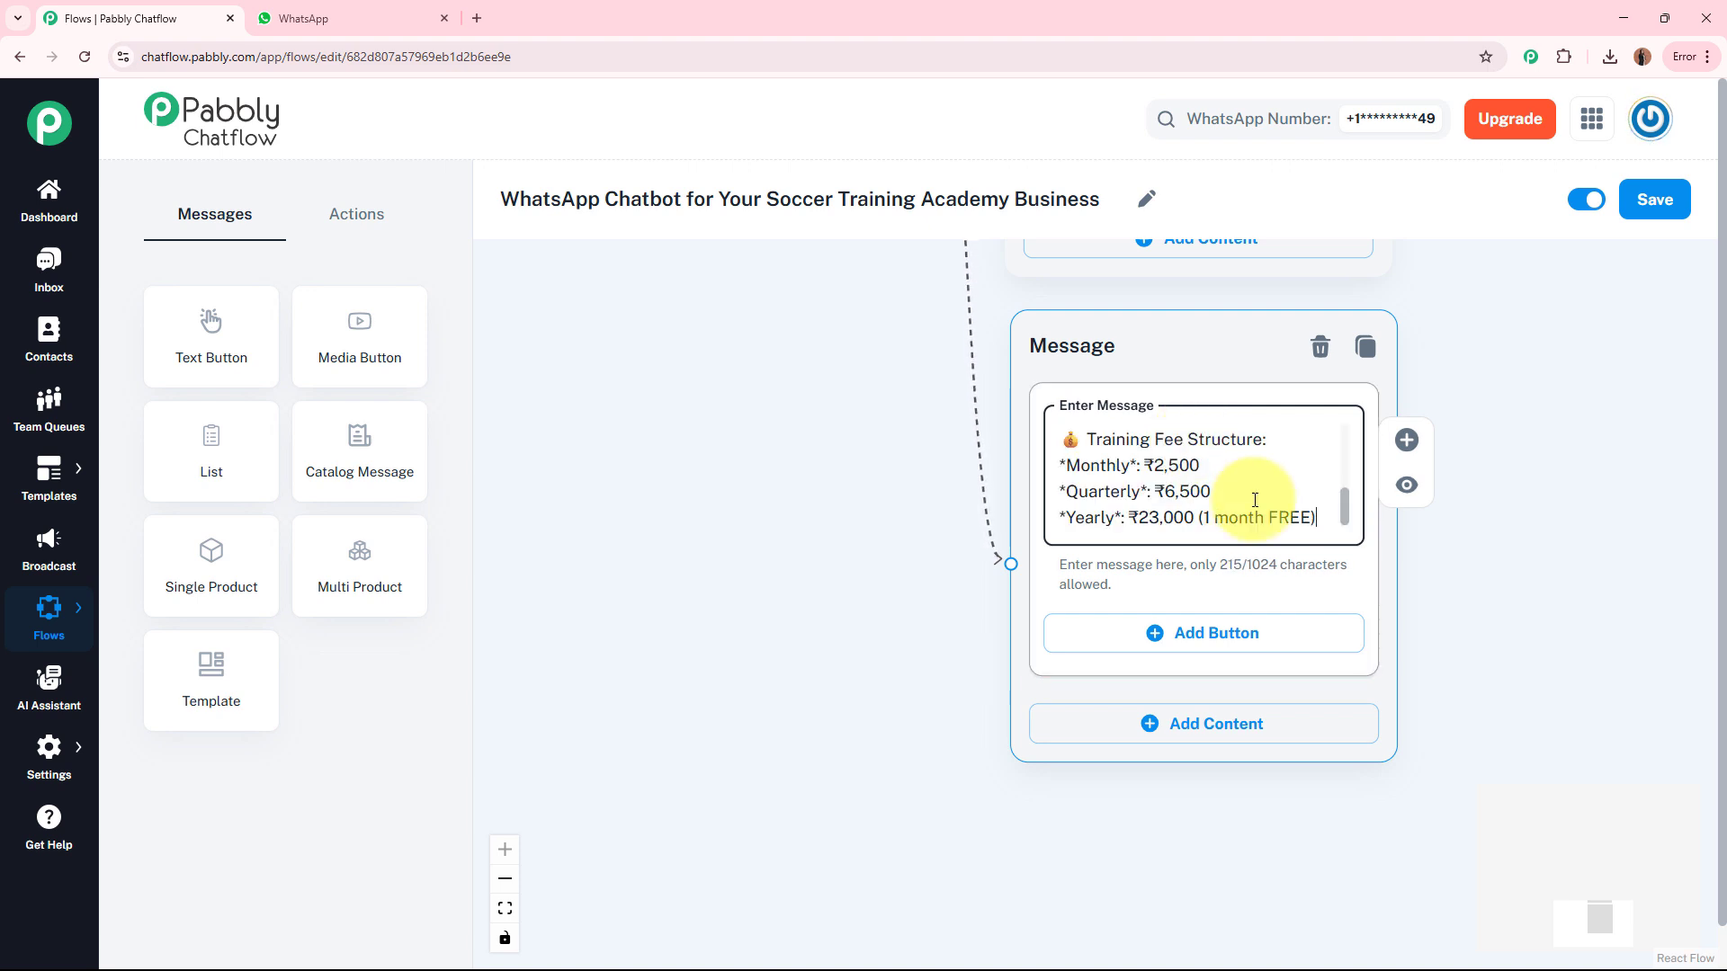
left_click_drag(1341, 504, 1345, 385)
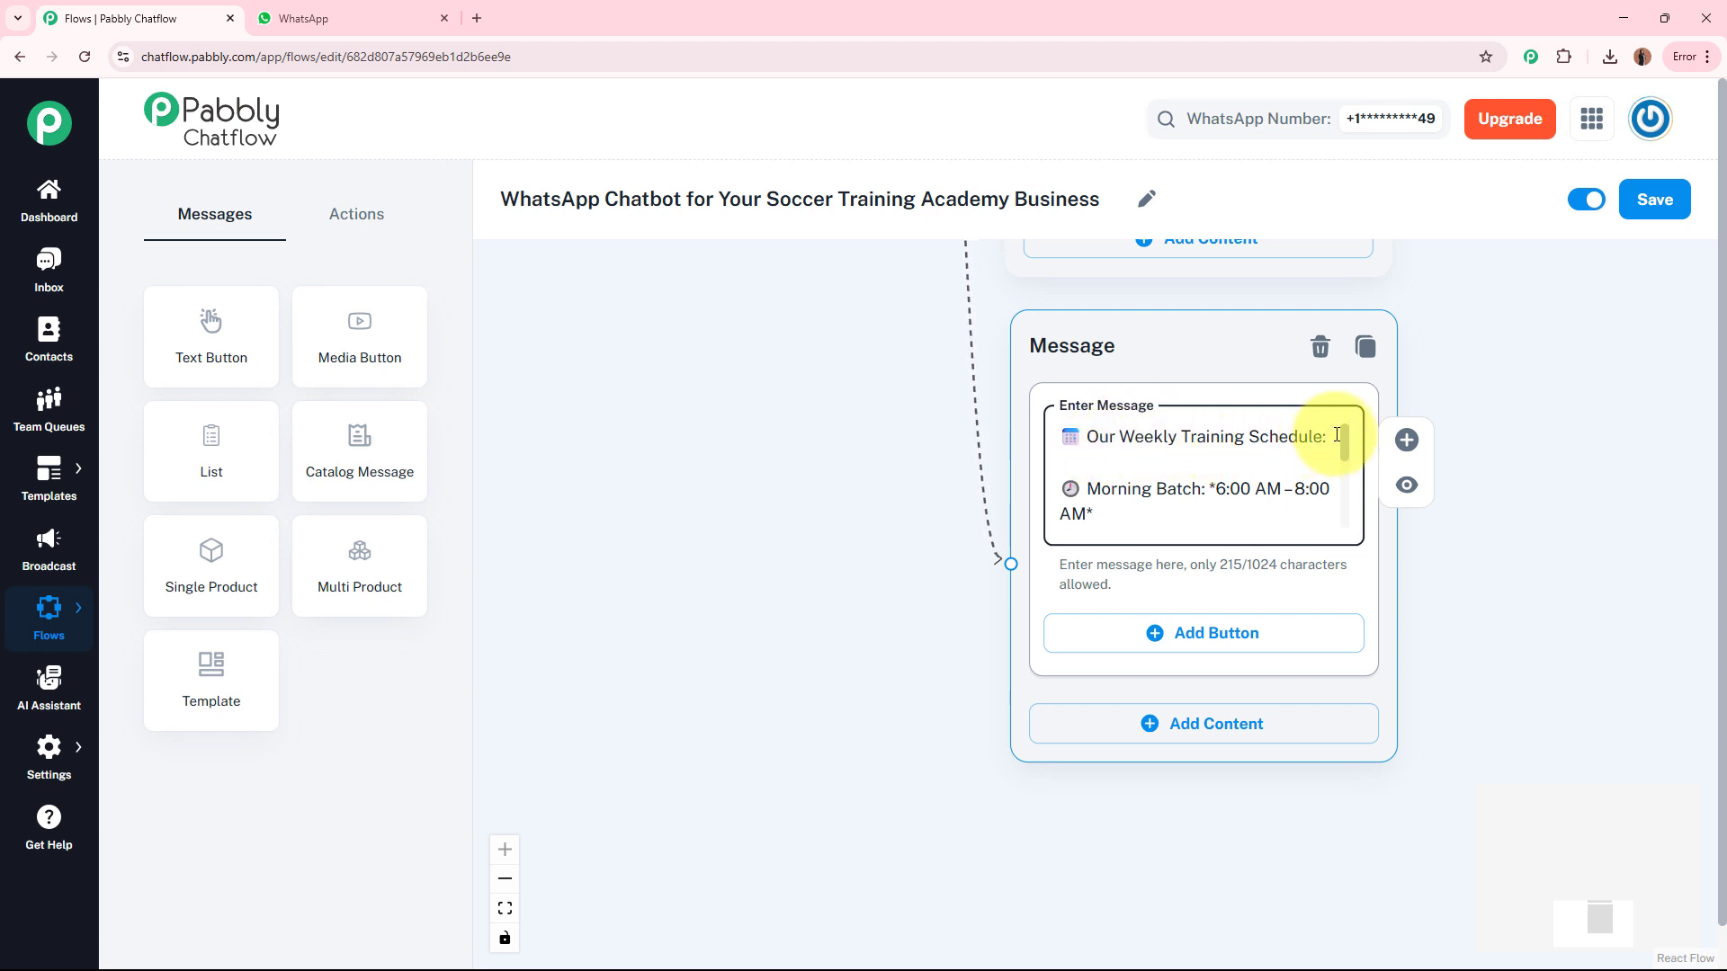
left_click_drag(1345, 437, 1340, 507)
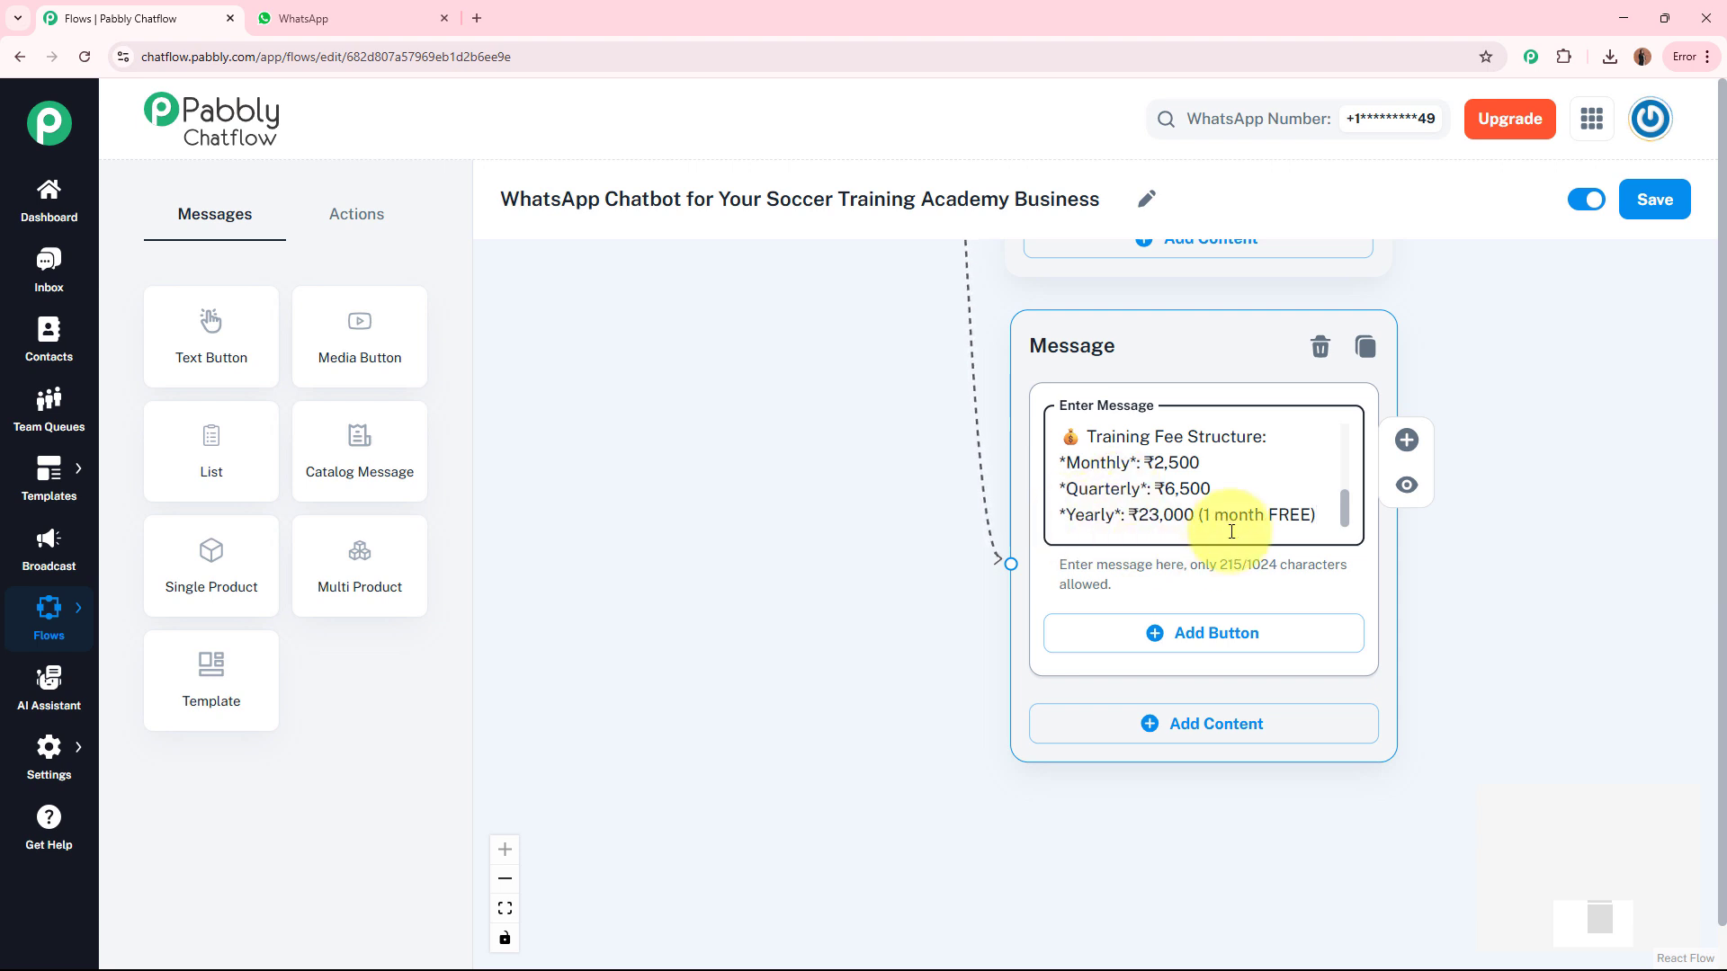
scroll(1344, 457, "up", 1)
scroll(1344, 458, "up", 3)
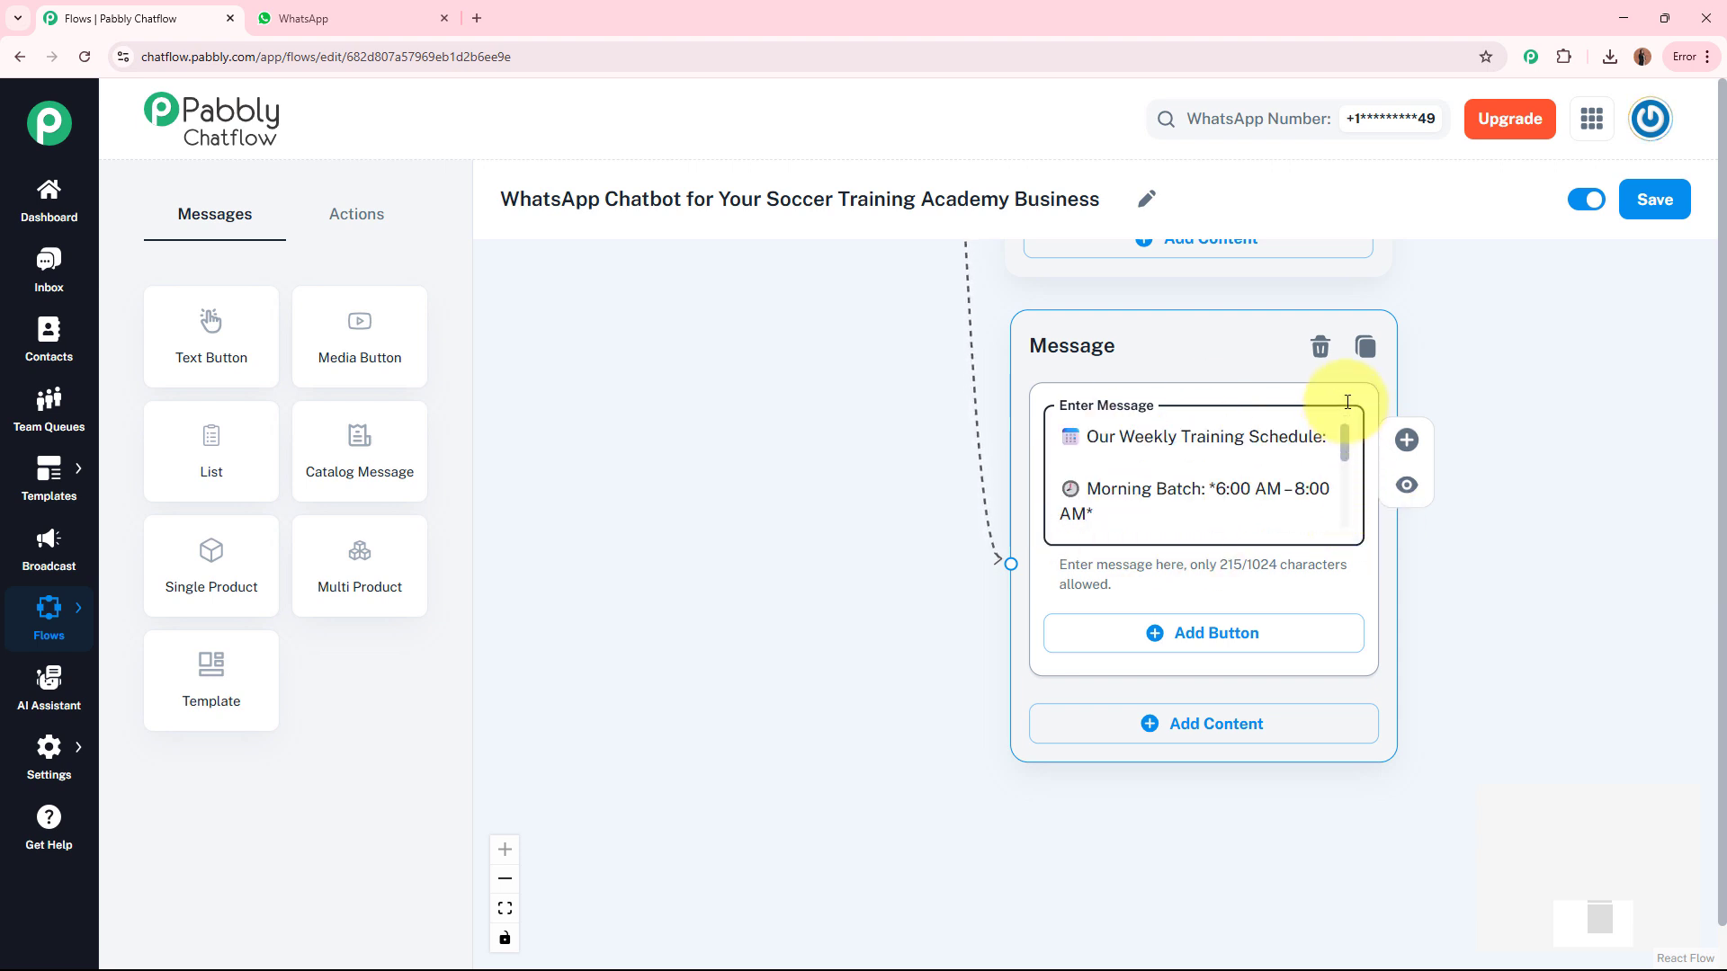
left_click(1514, 363)
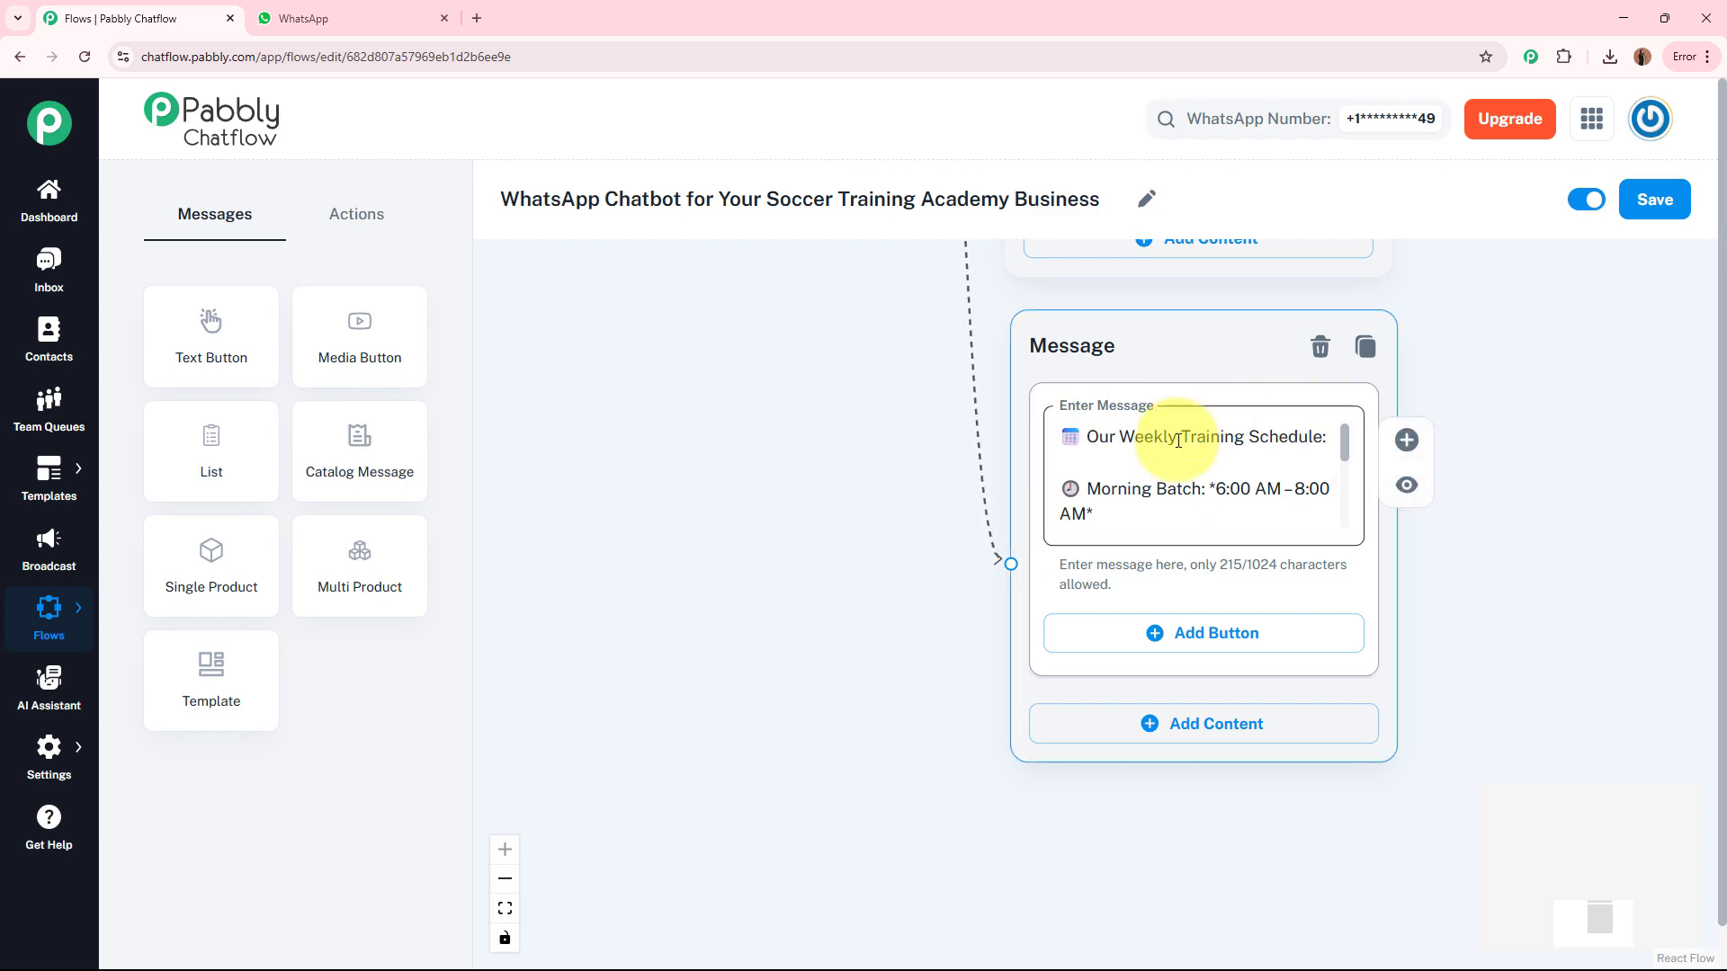
- Add a reply button to the weekly schedule and fees message, labelled "📞Contact Us!" with the text copied from the training form message's button
scroll(1430, 405, "up", 5)
scroll(1440, 495, "up", 5)
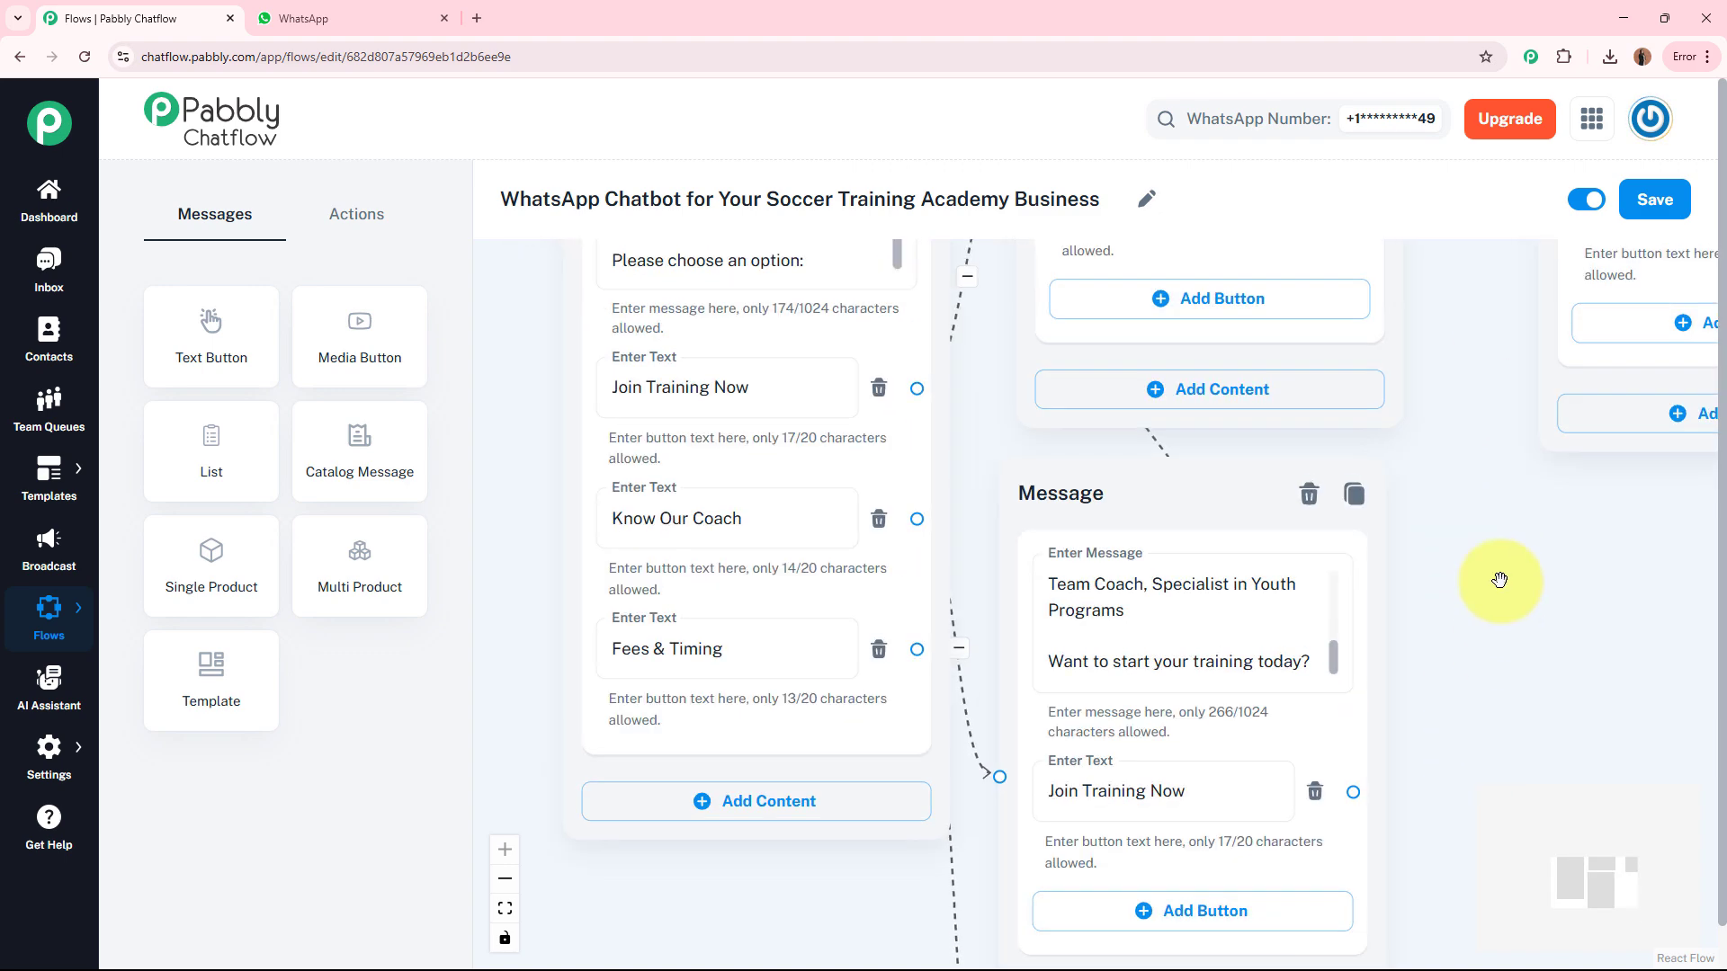
left_click(1213, 437)
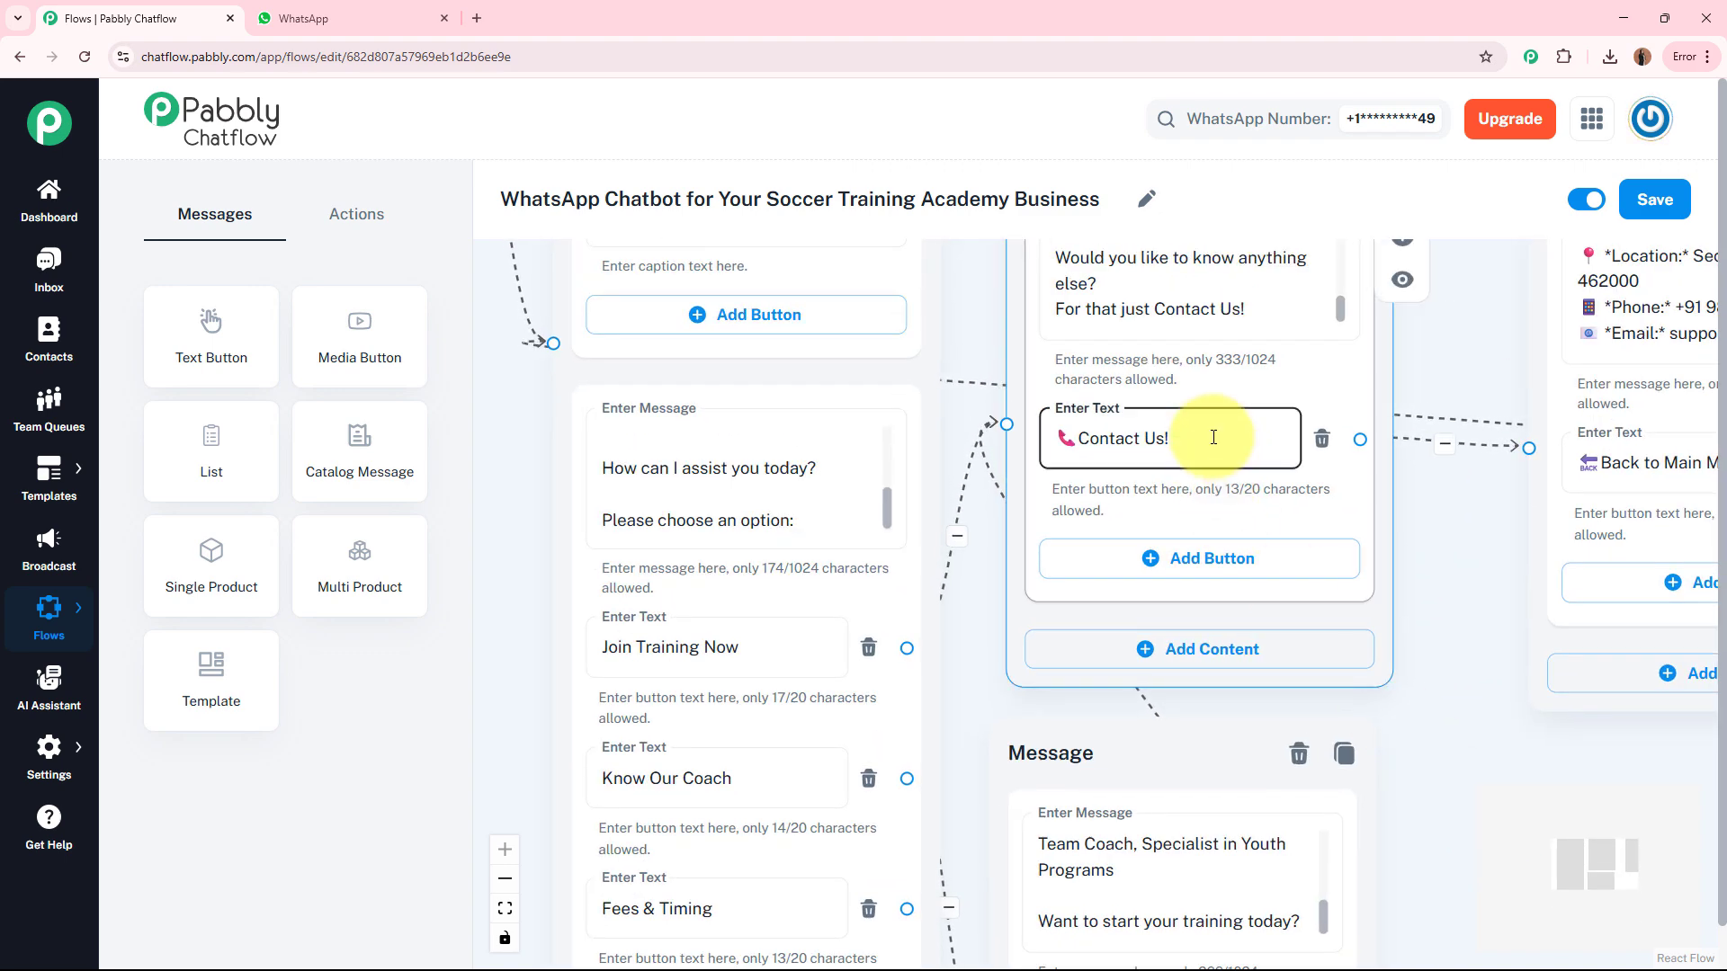
triple_click(1213, 437)
left_click_drag(1435, 716, 1409, 301)
scroll(1439, 328, "down", 6)
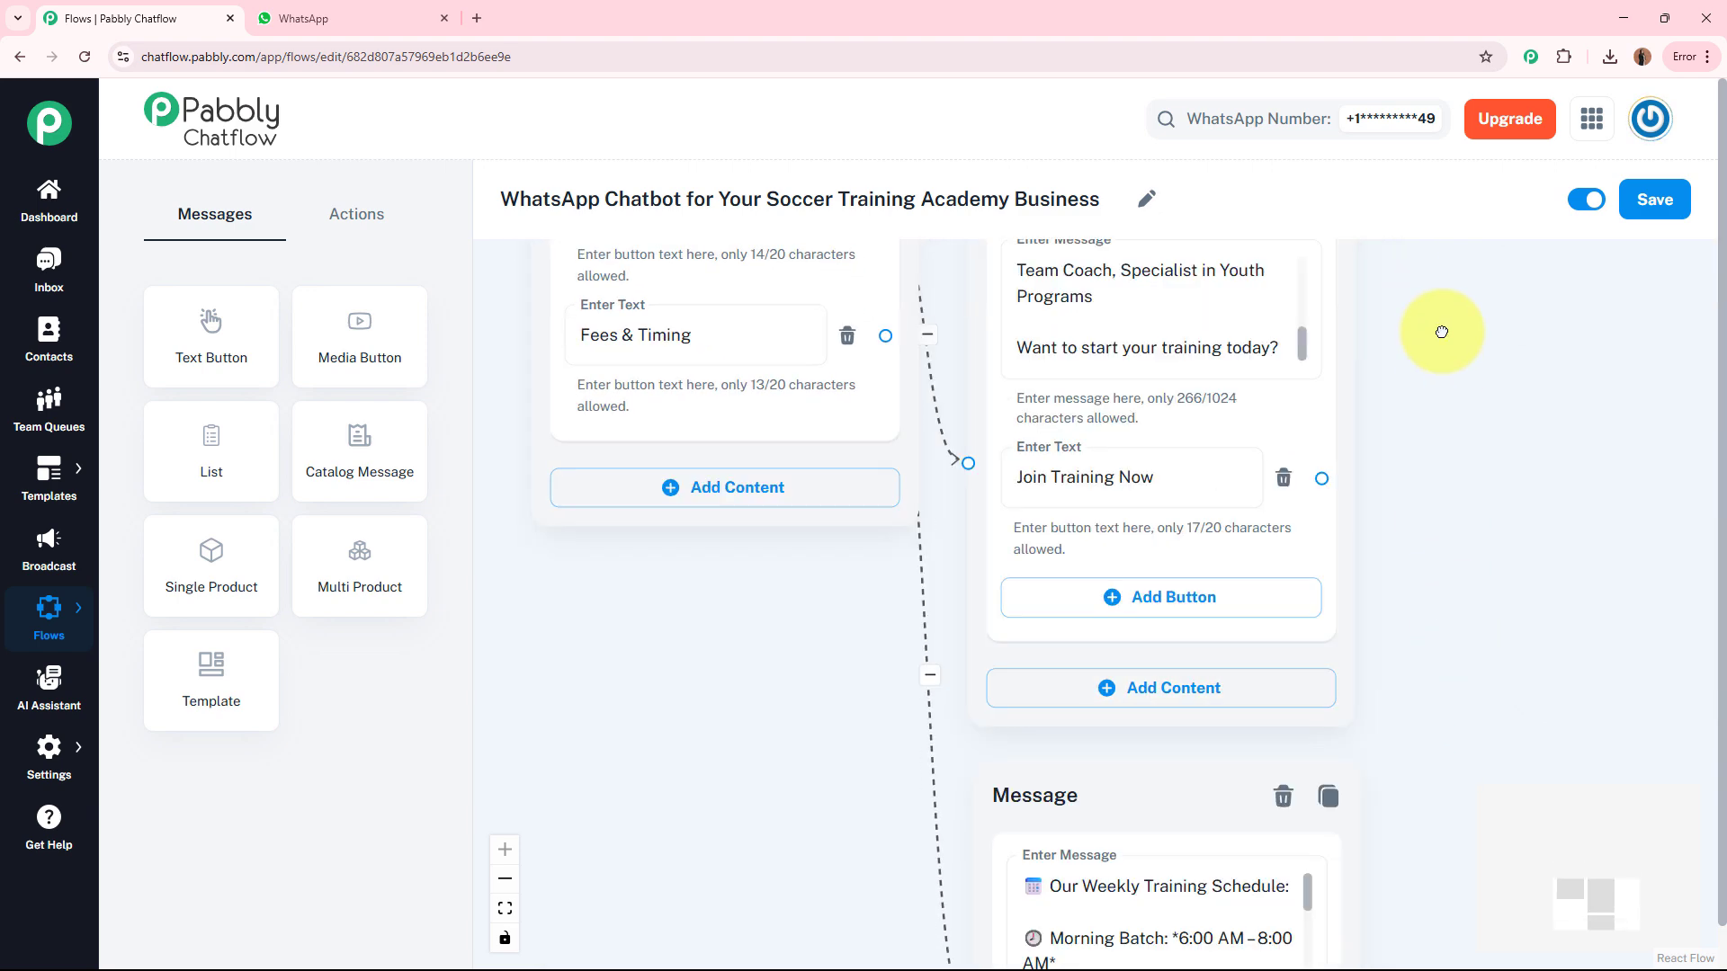
left_click(1191, 600)
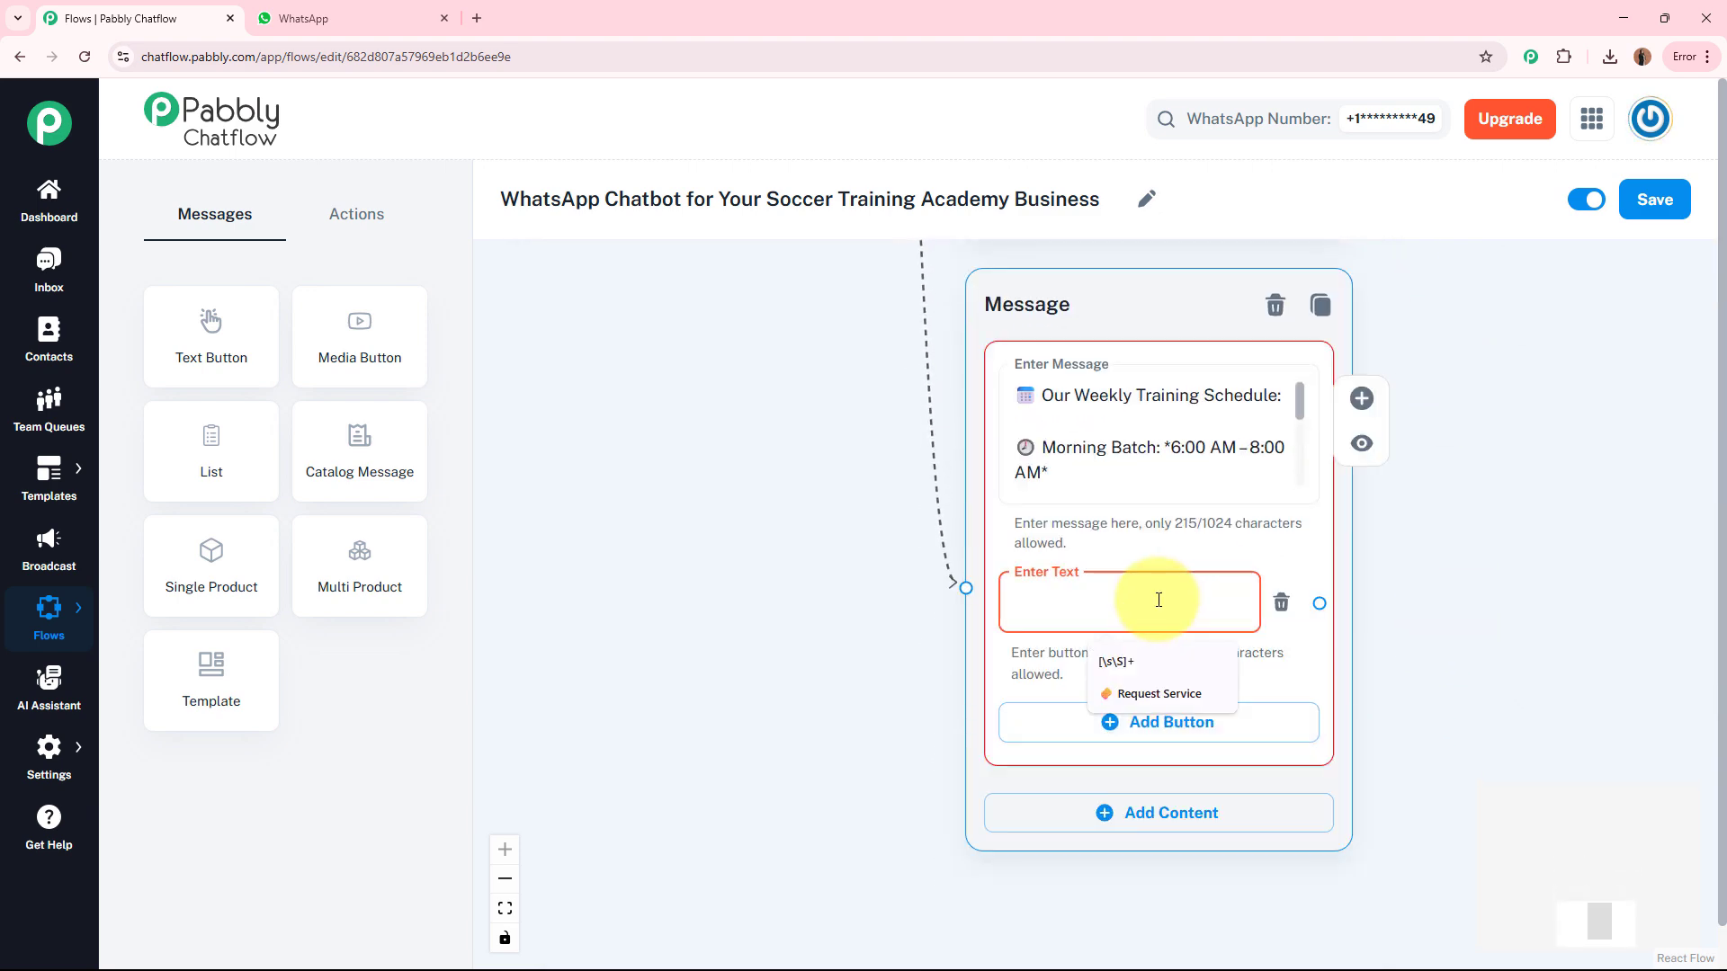
type("📞Contact Us!")
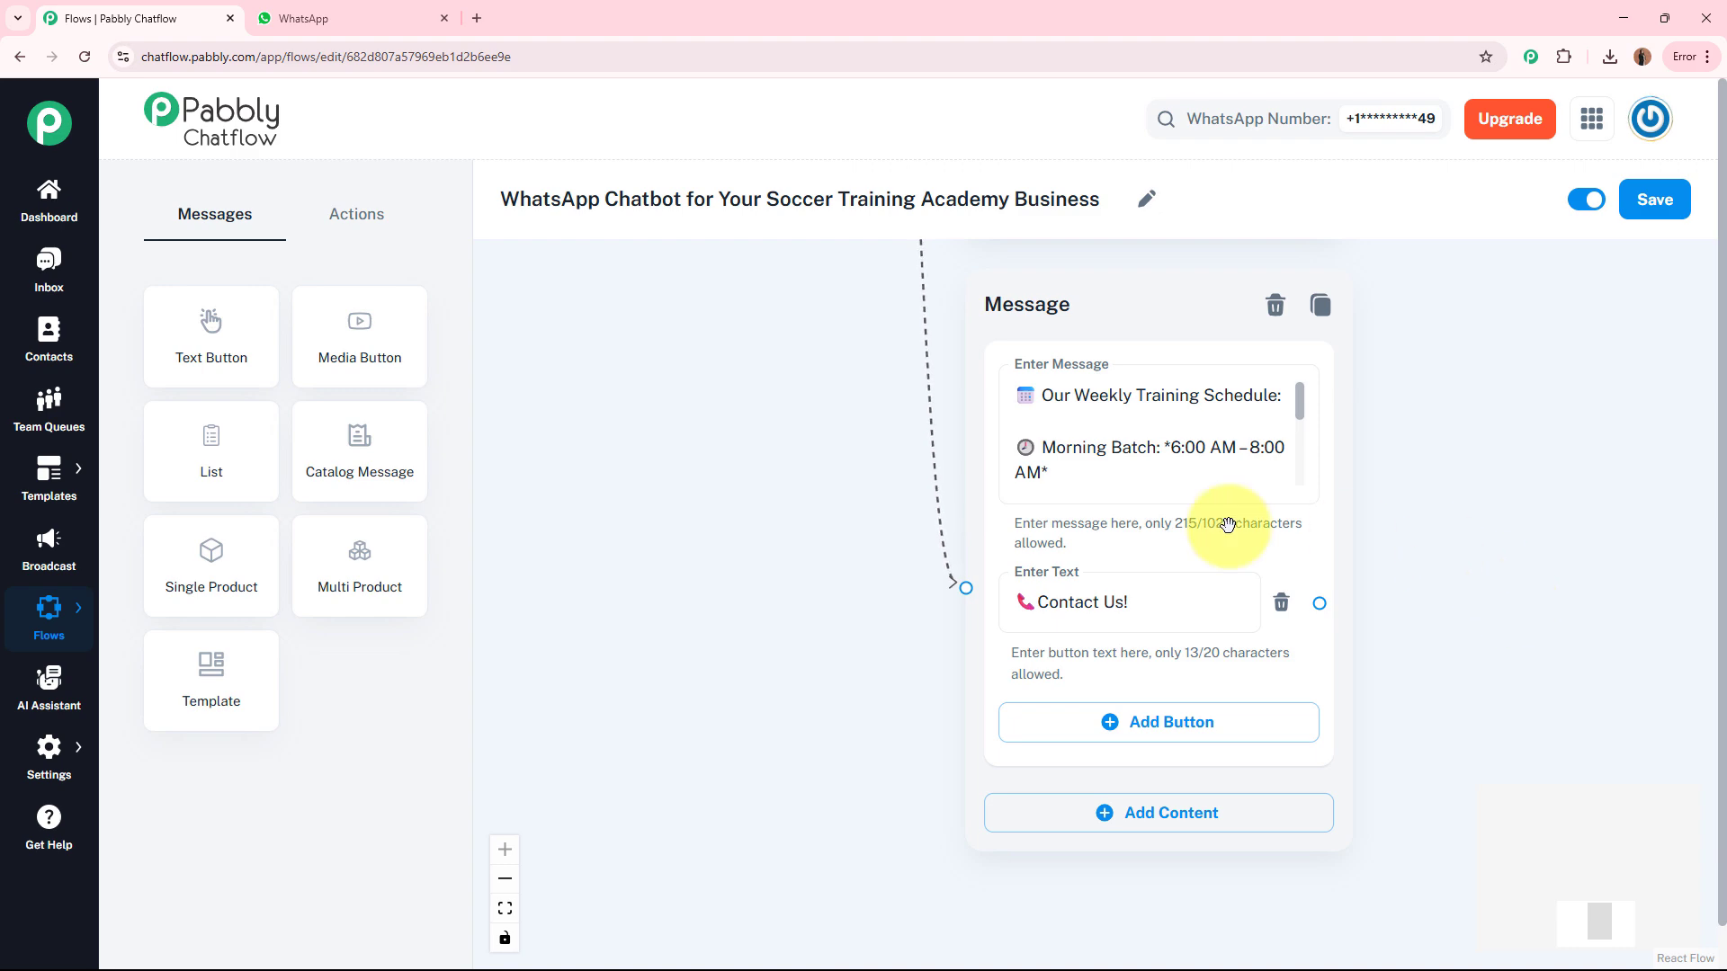
- Link the fees message's Contact Us! button to the contact details message, and move the contact details message lower
left_click_drag(1322, 602, 1494, 336)
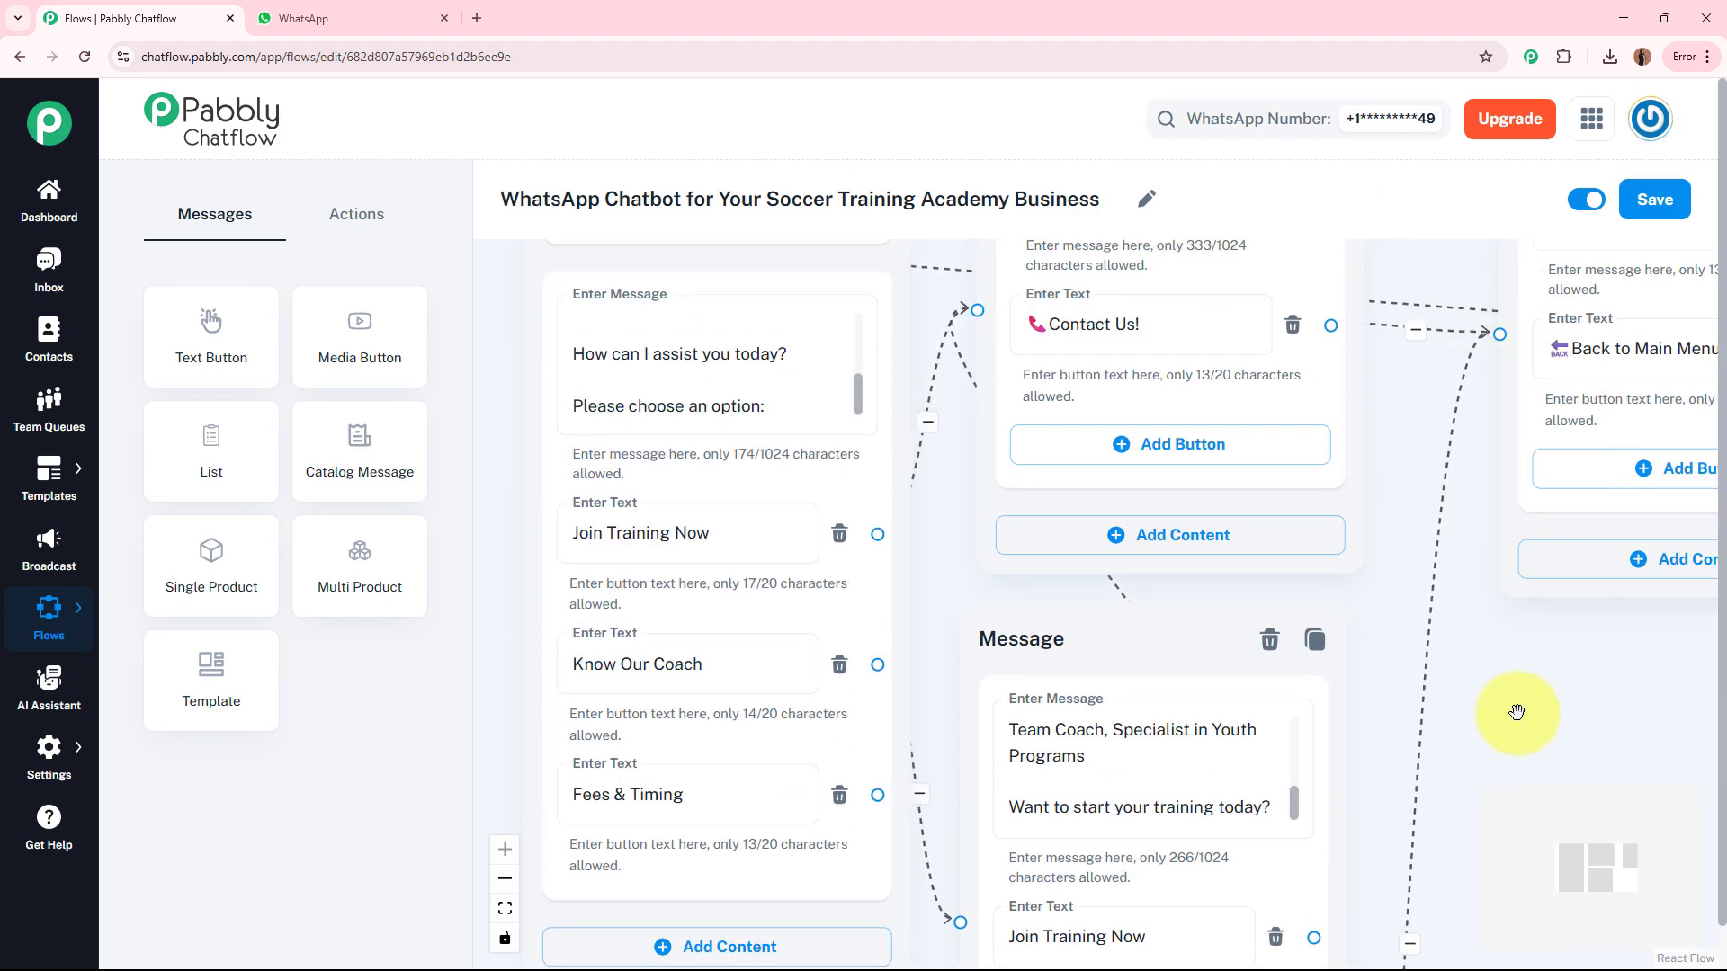
scroll(1514, 708, "down", 4)
left_click_drag(1476, 659, 1348, 520)
left_click_drag(1407, 357, 1373, 685)
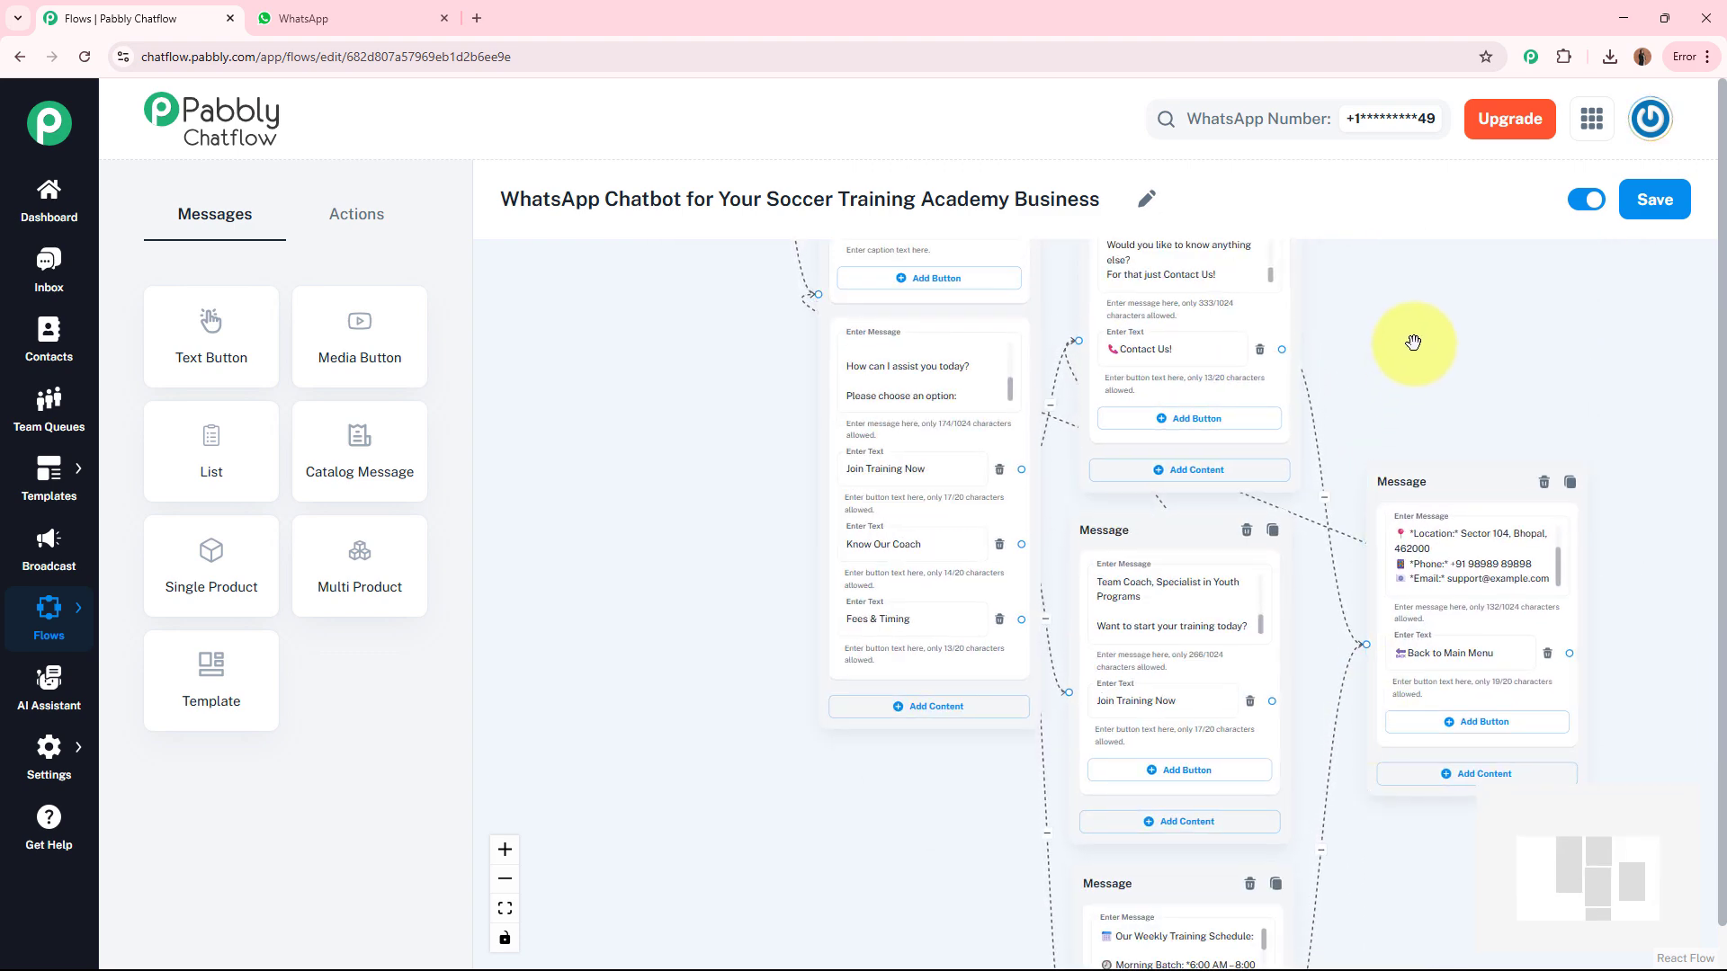
- Tidy the layout by moving Flow Start down beside the welcome message and lowering the contact details message slightly, and save the flow
scroll(1395, 477, "down", 5)
left_click_drag(1359, 494, 1298, 490)
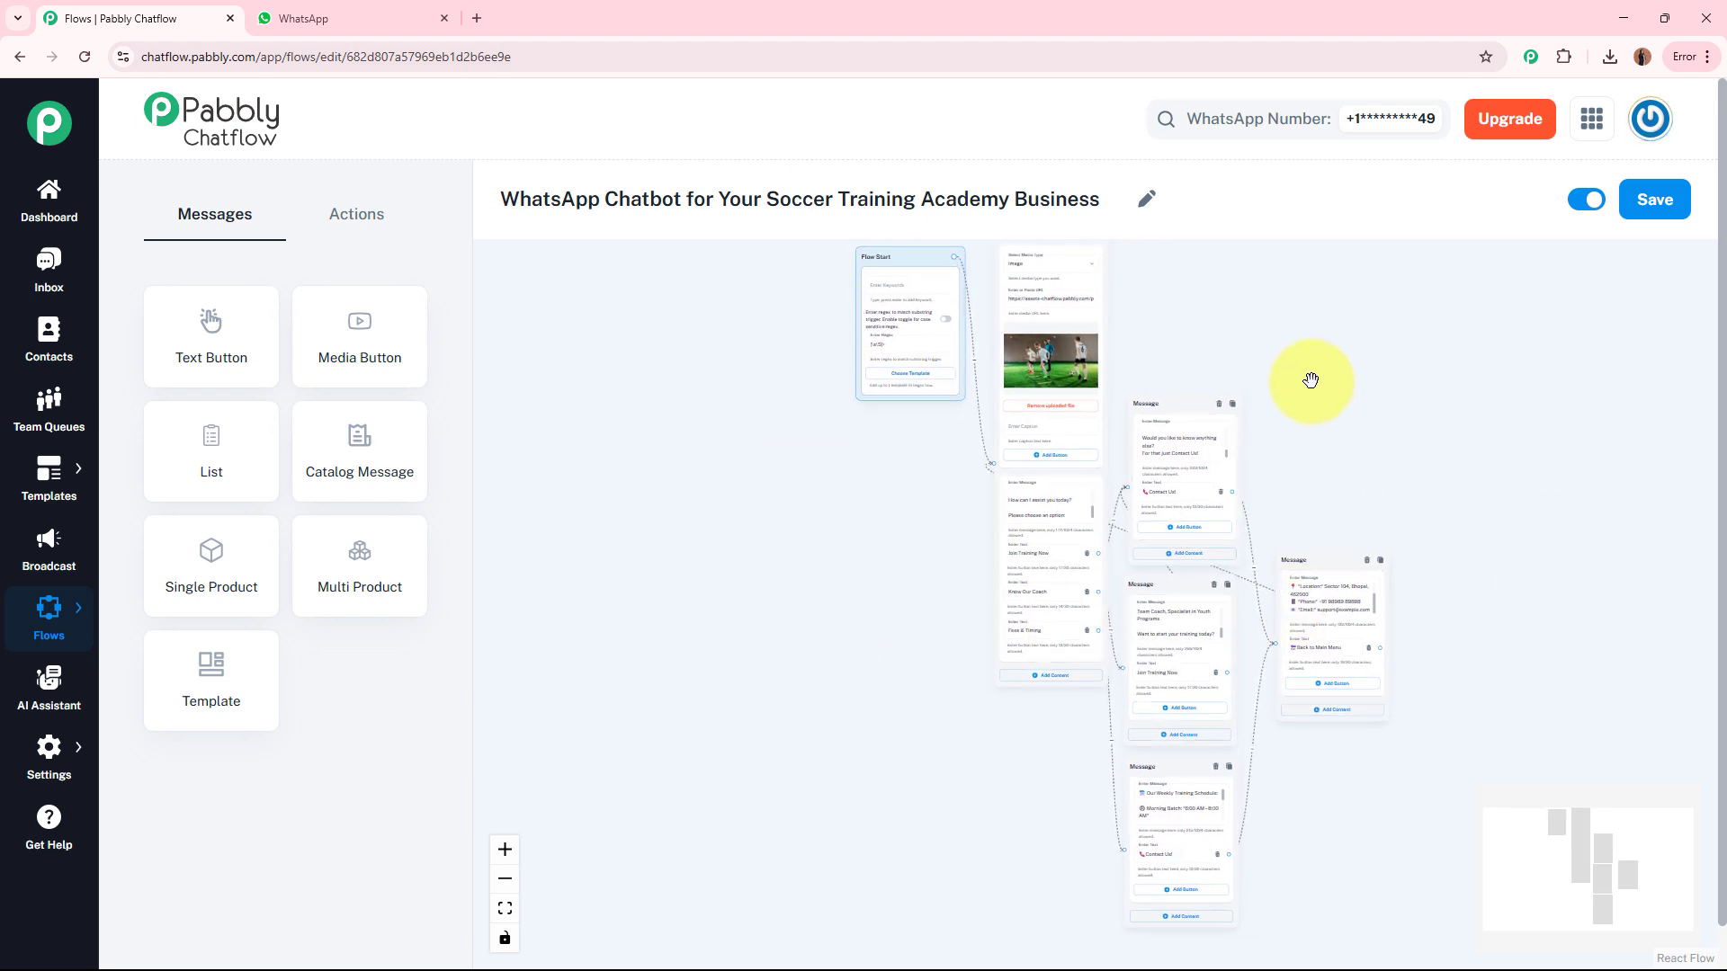
scroll(1311, 379, "up", 3)
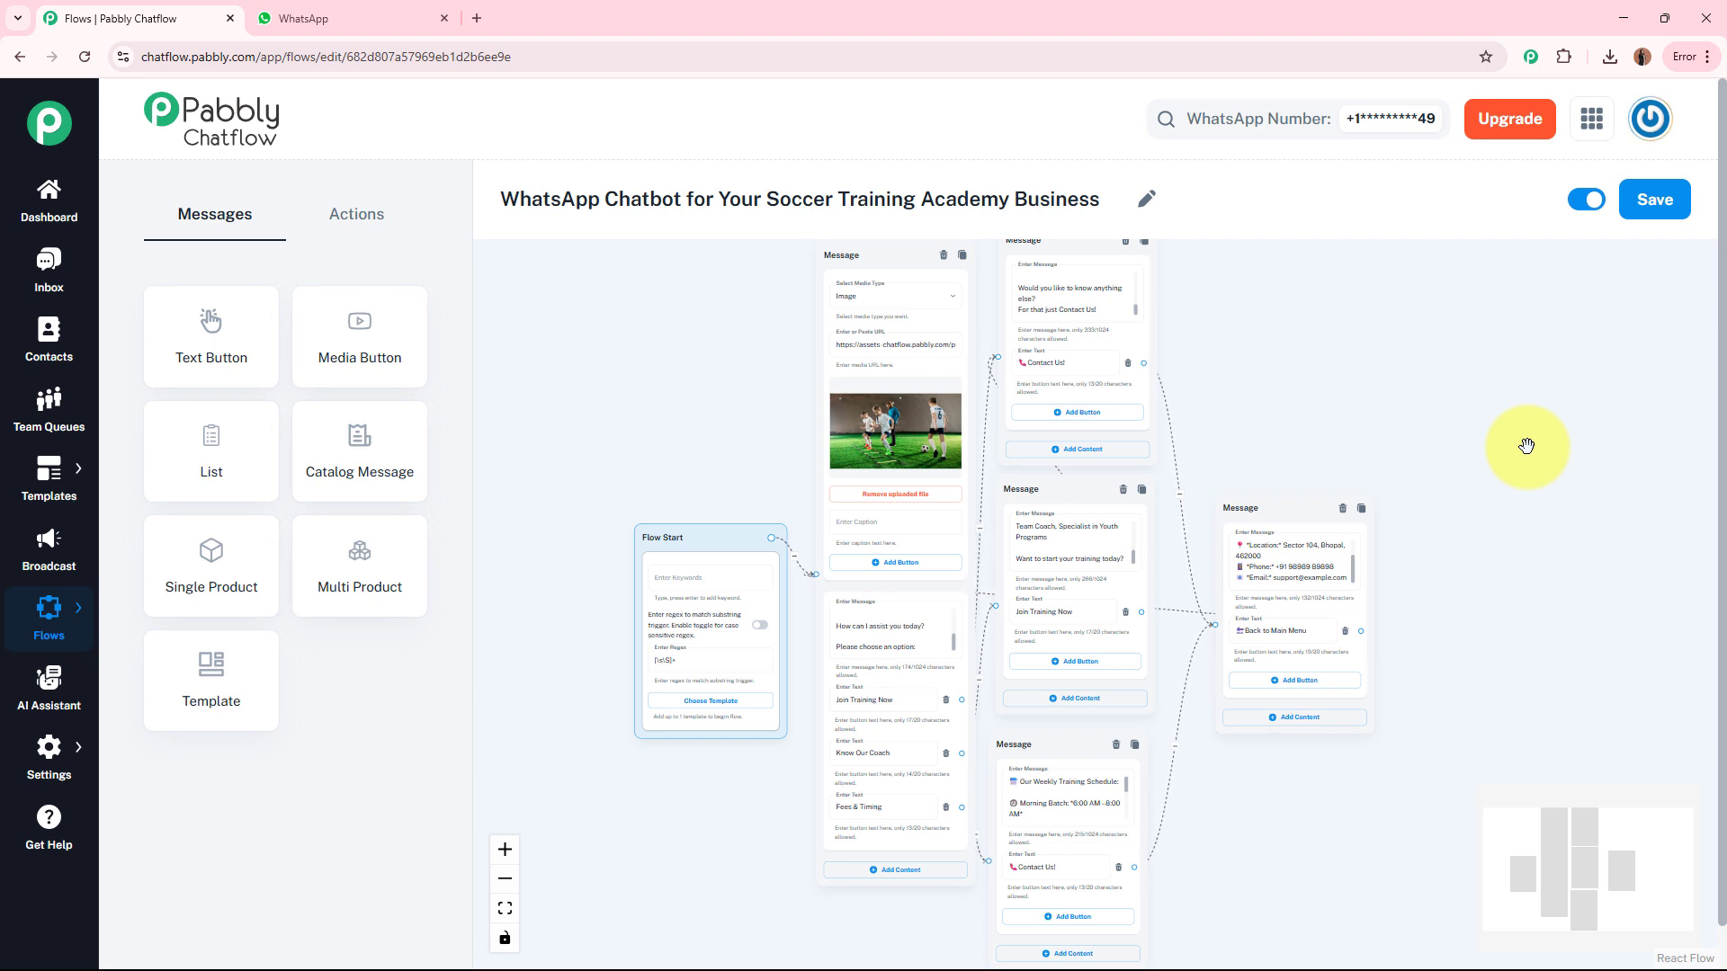
left_click(1655, 199)
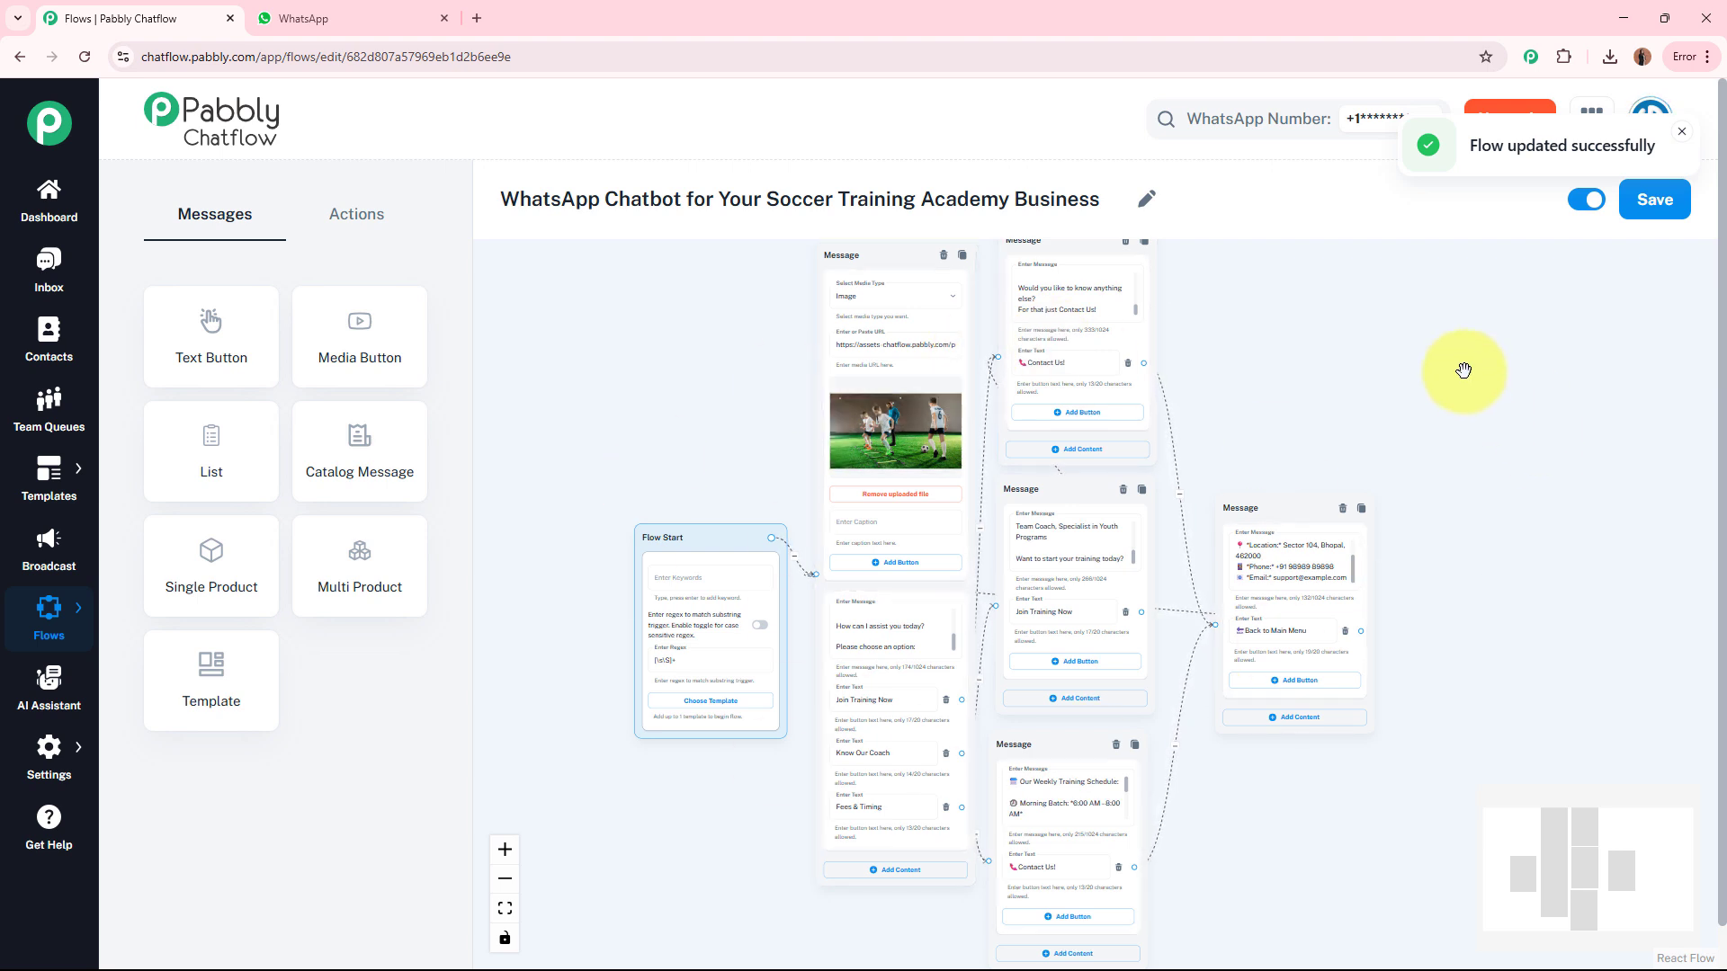
- Switch to WhatsApp and send "Hey, what is your evening batch timing?" to the Pabbly Chatflow Bot
key("ctrl+Tab")
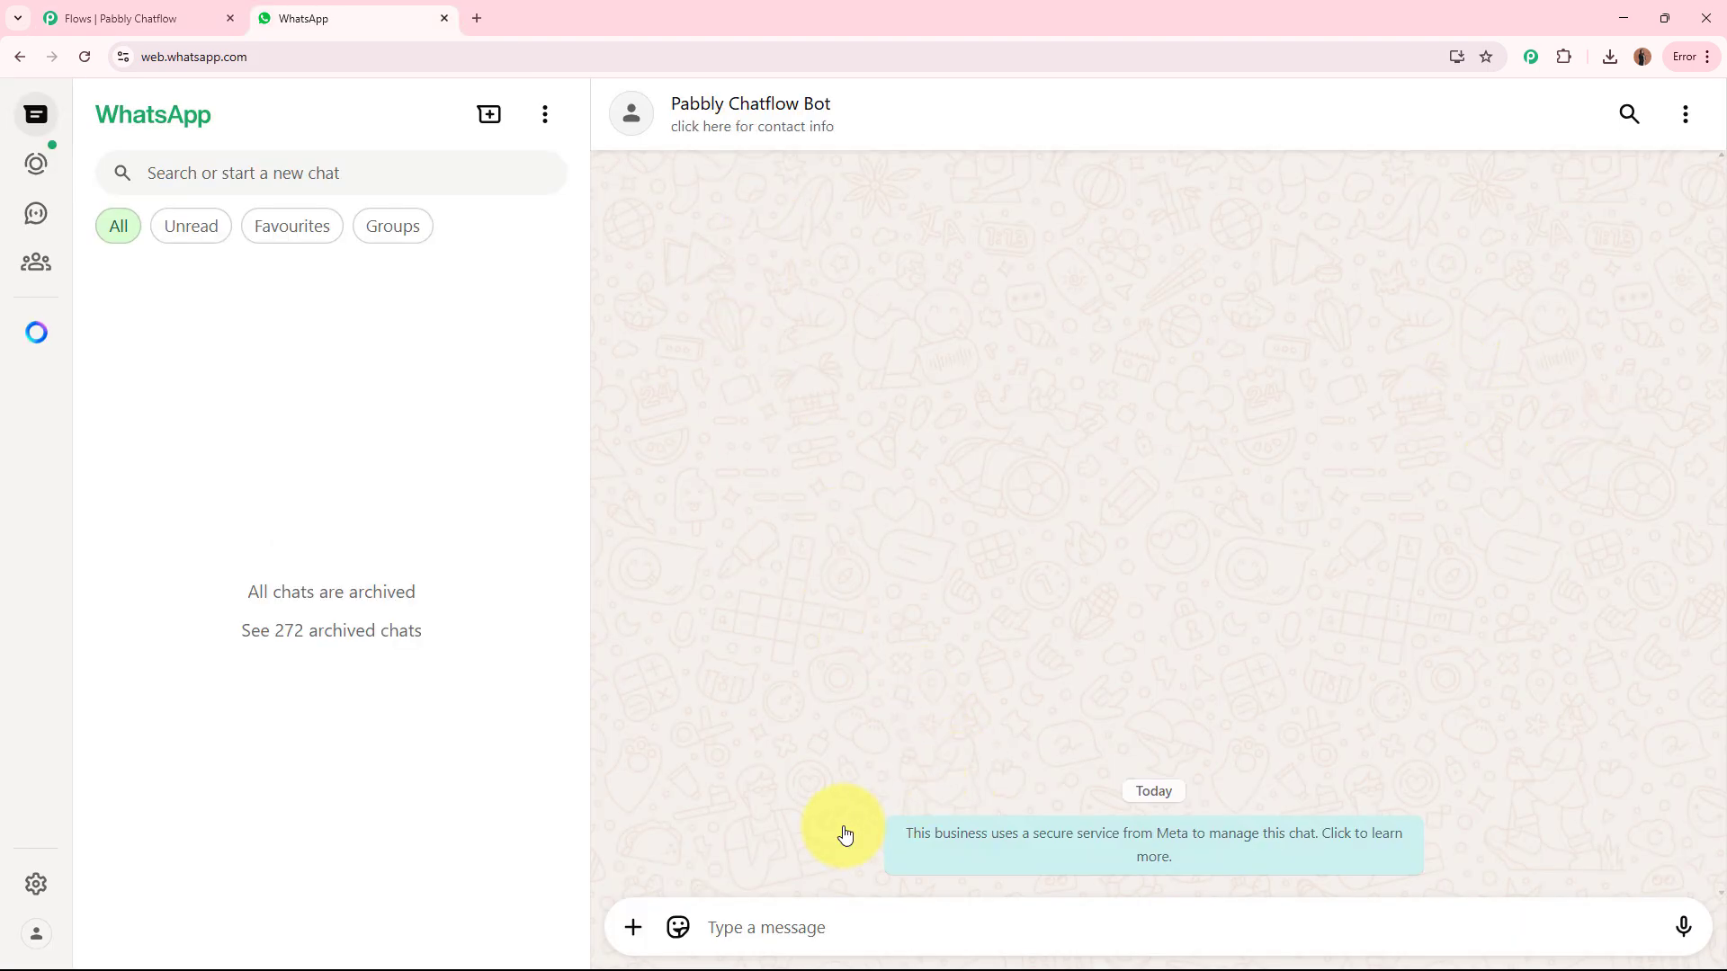
left_click(822, 920)
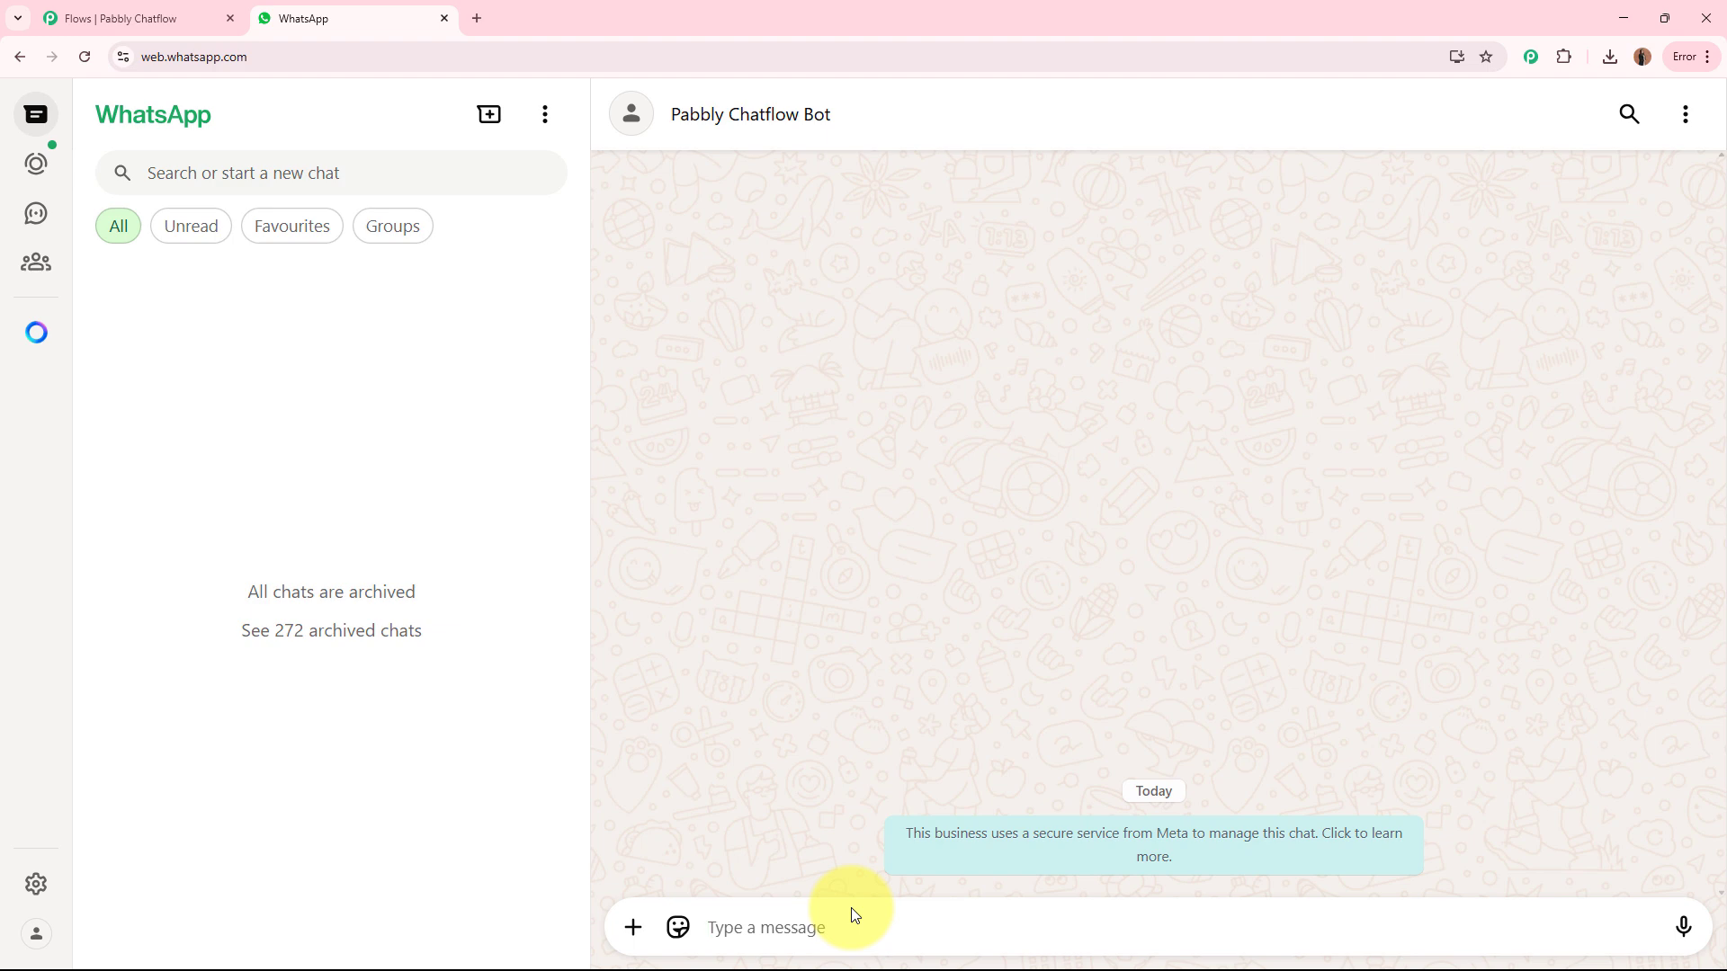
type("Hey, what is your evening batch timing?")
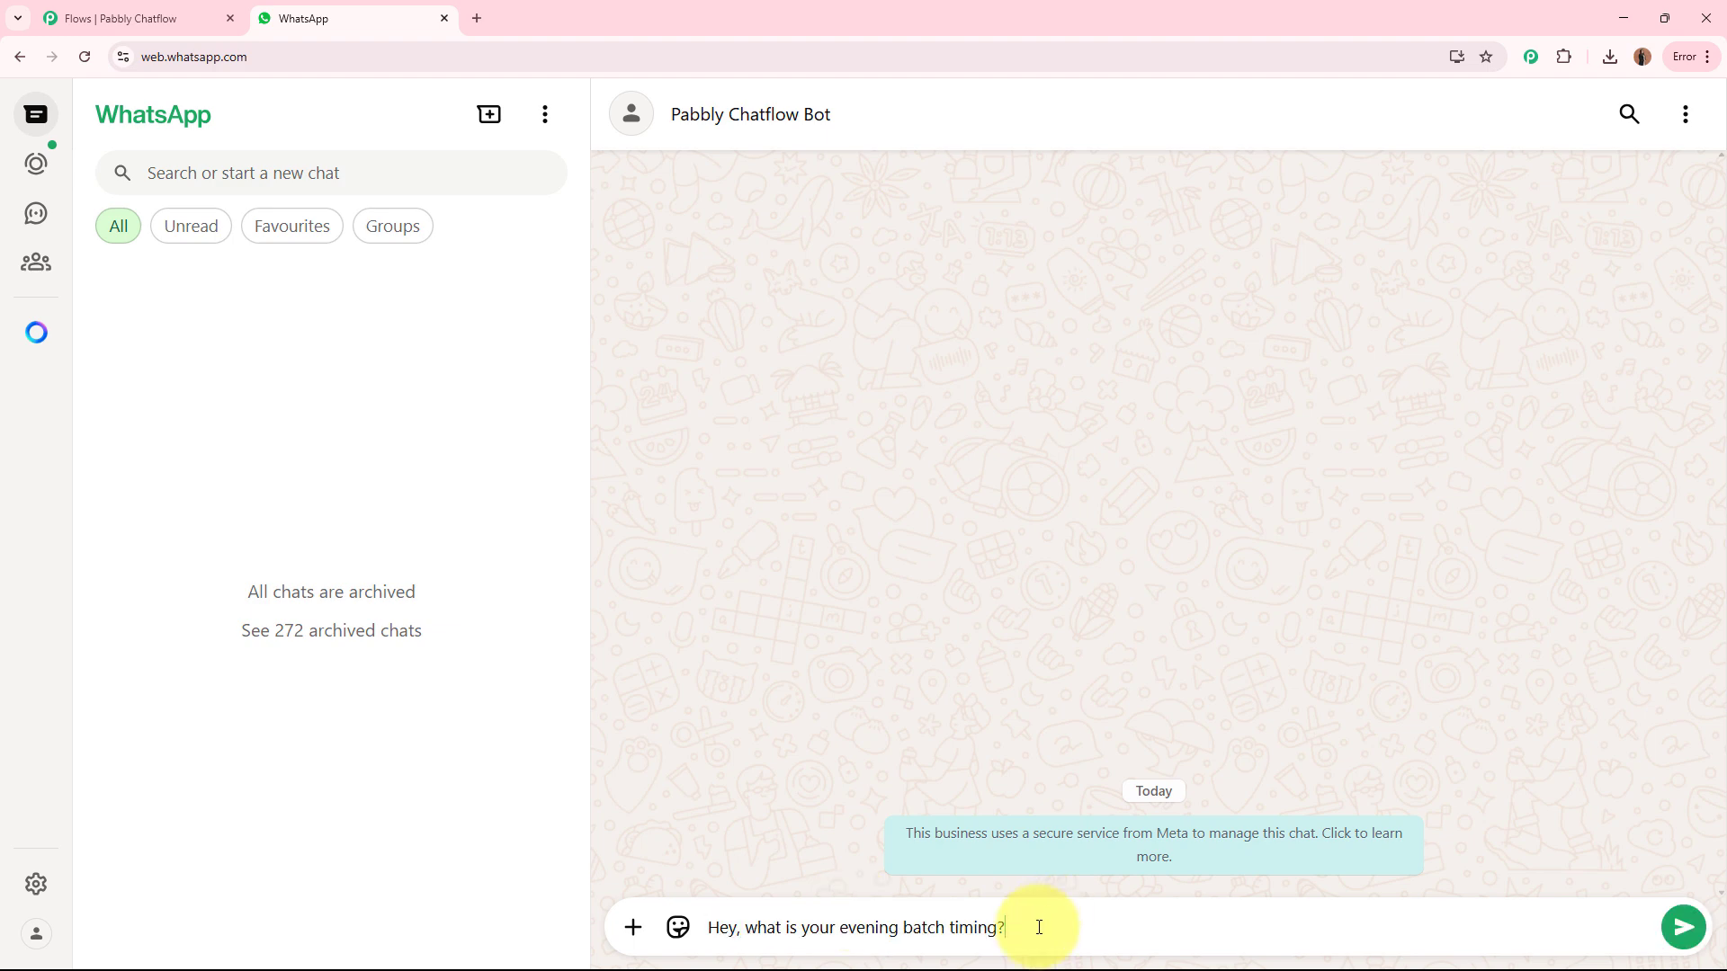
key("Return")
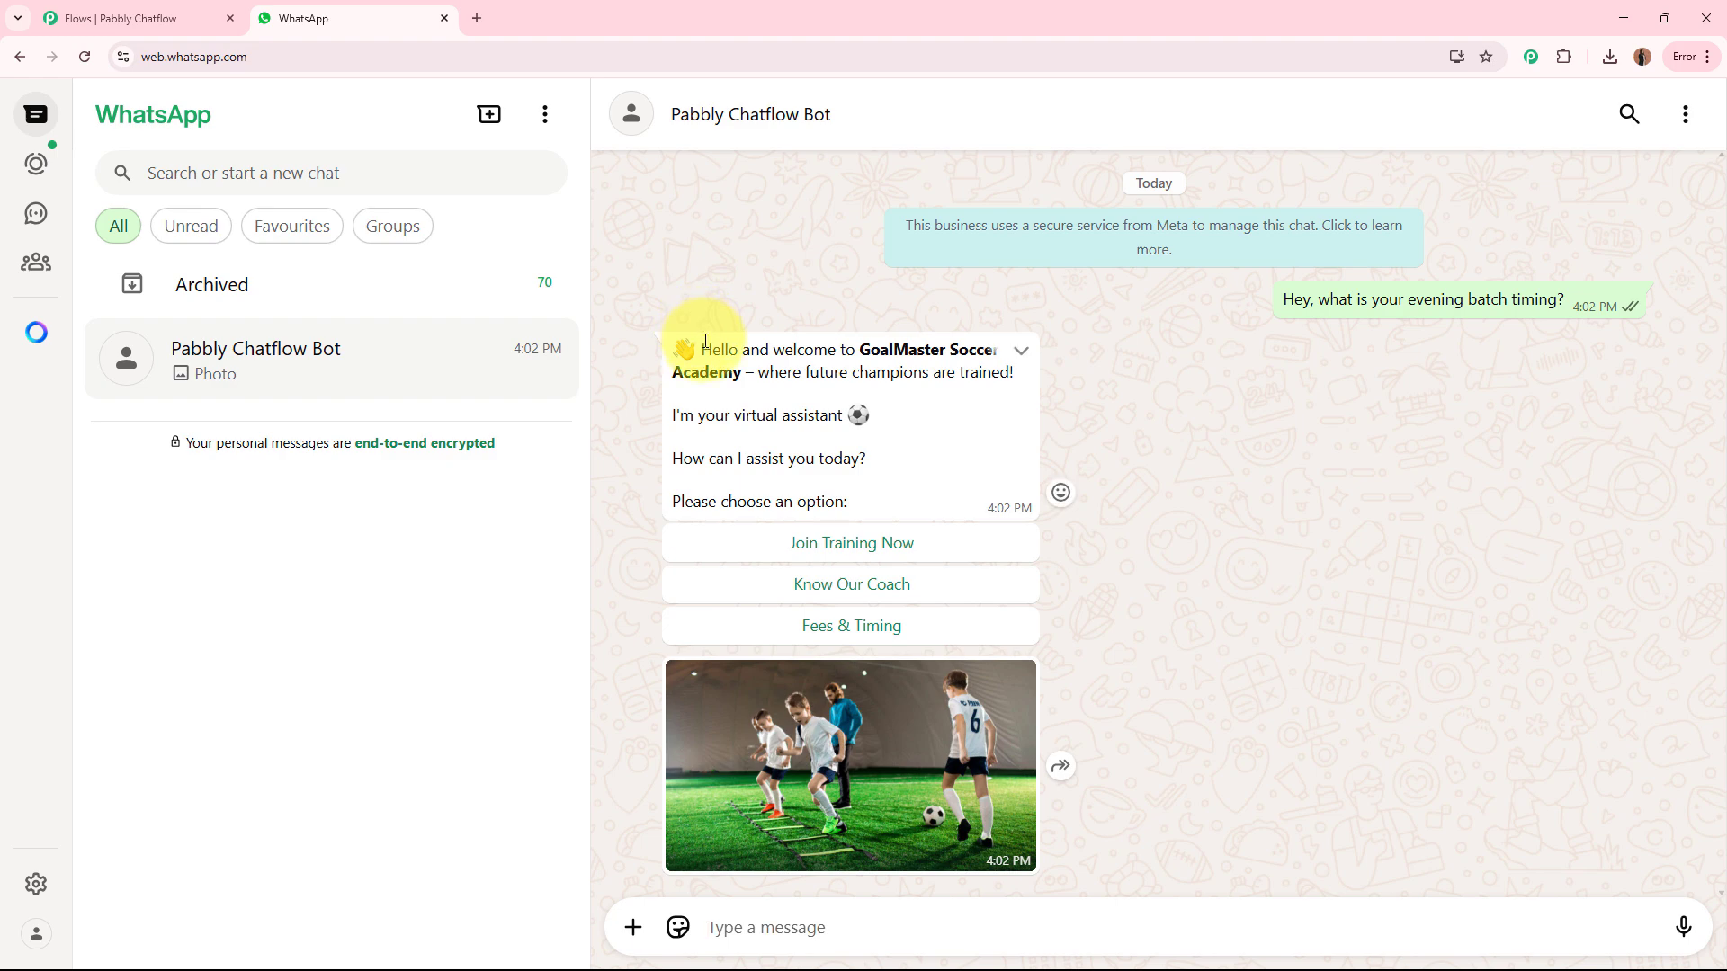
- Read the bot's welcome message and reply options, and view its training image at full size
left_click_drag(701, 347, 869, 619)
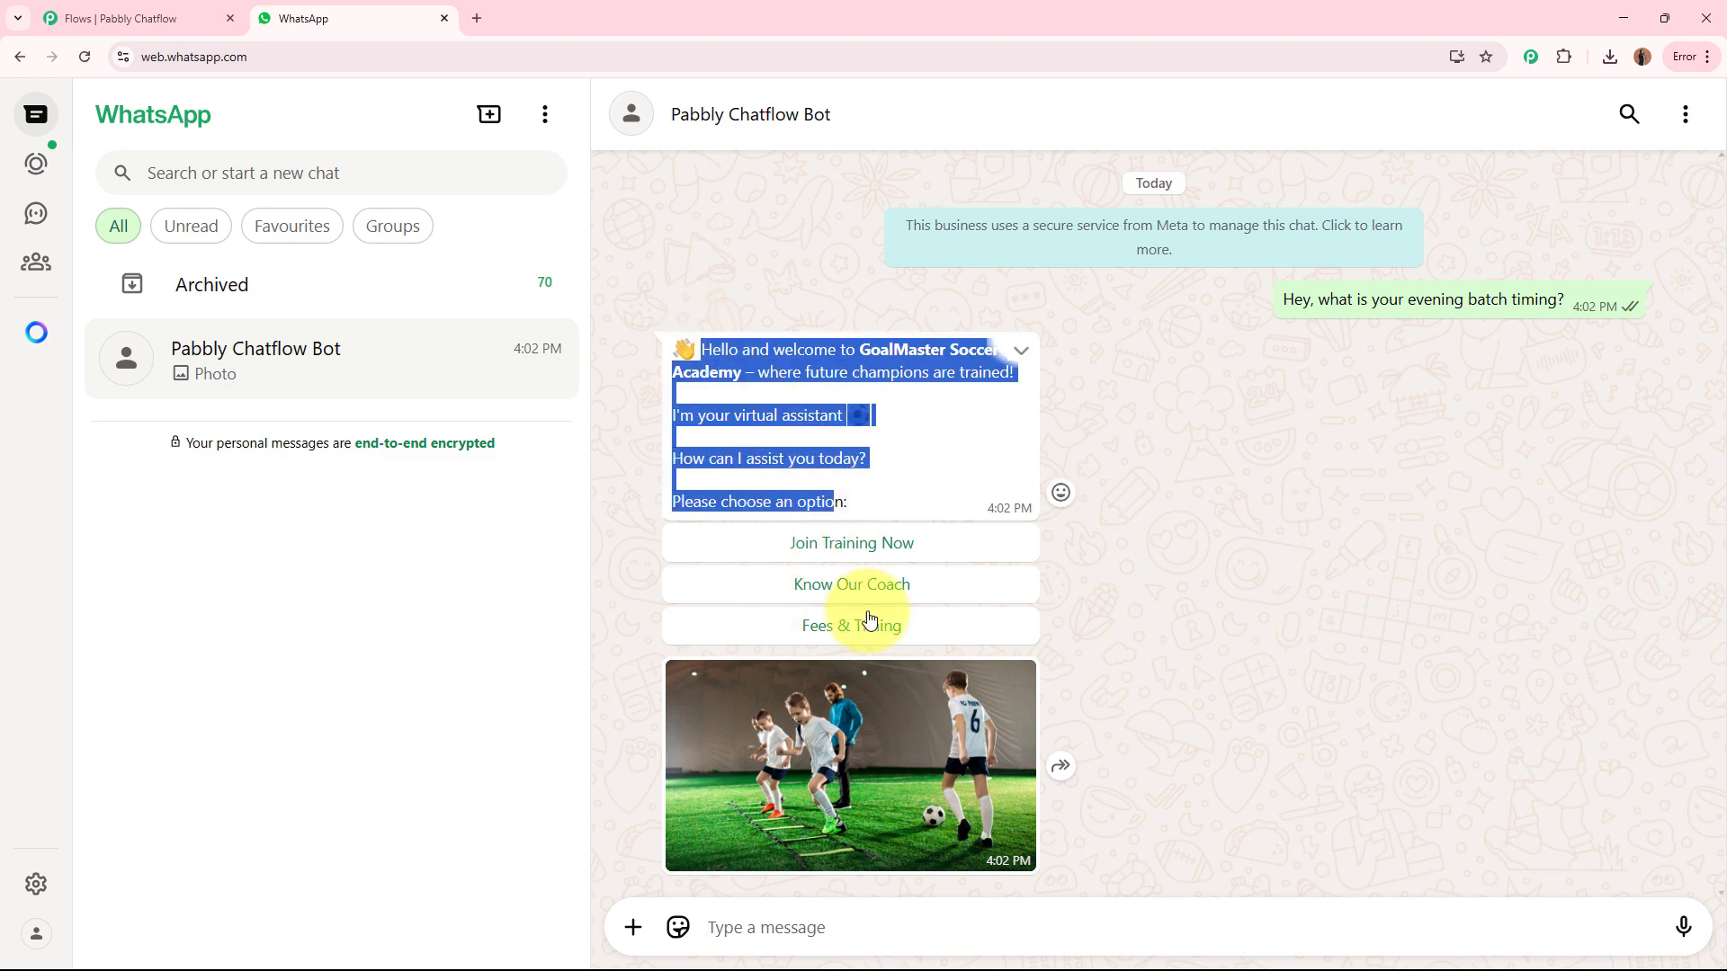
left_click(916, 736)
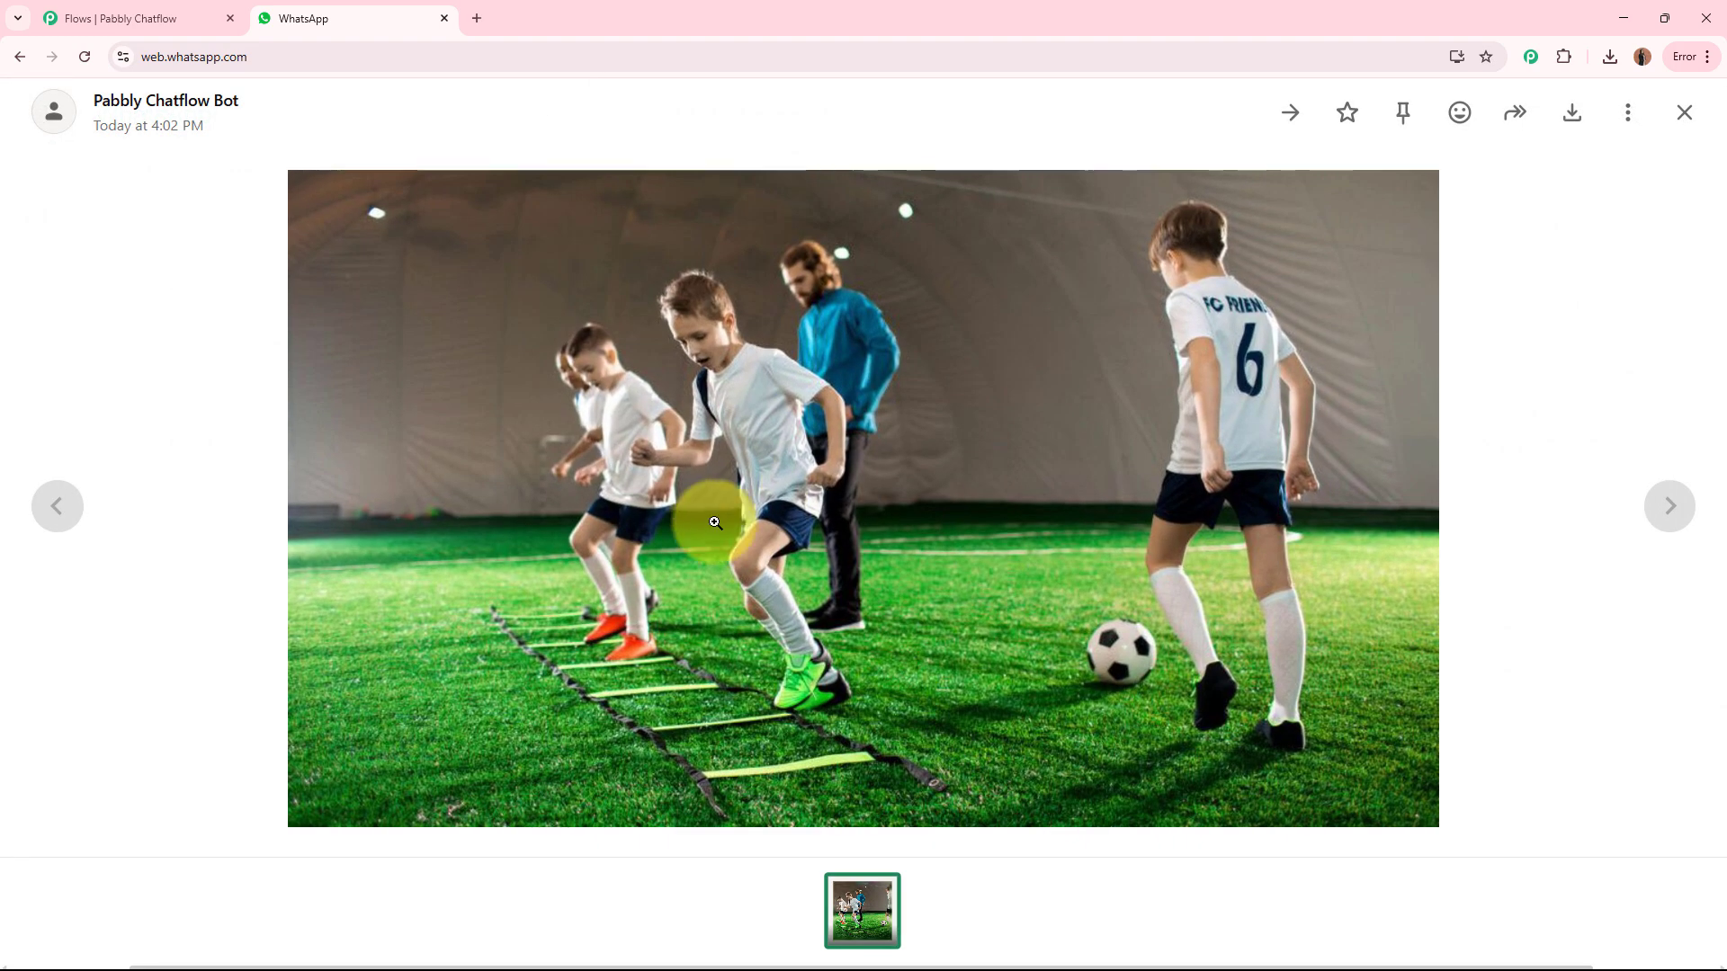
left_click(1684, 114)
- Test the Fees & Timing, Contact Us! and Back to Main Menu replies in the chat, and switch back to Pabbly Chatflow
left_click(796, 626)
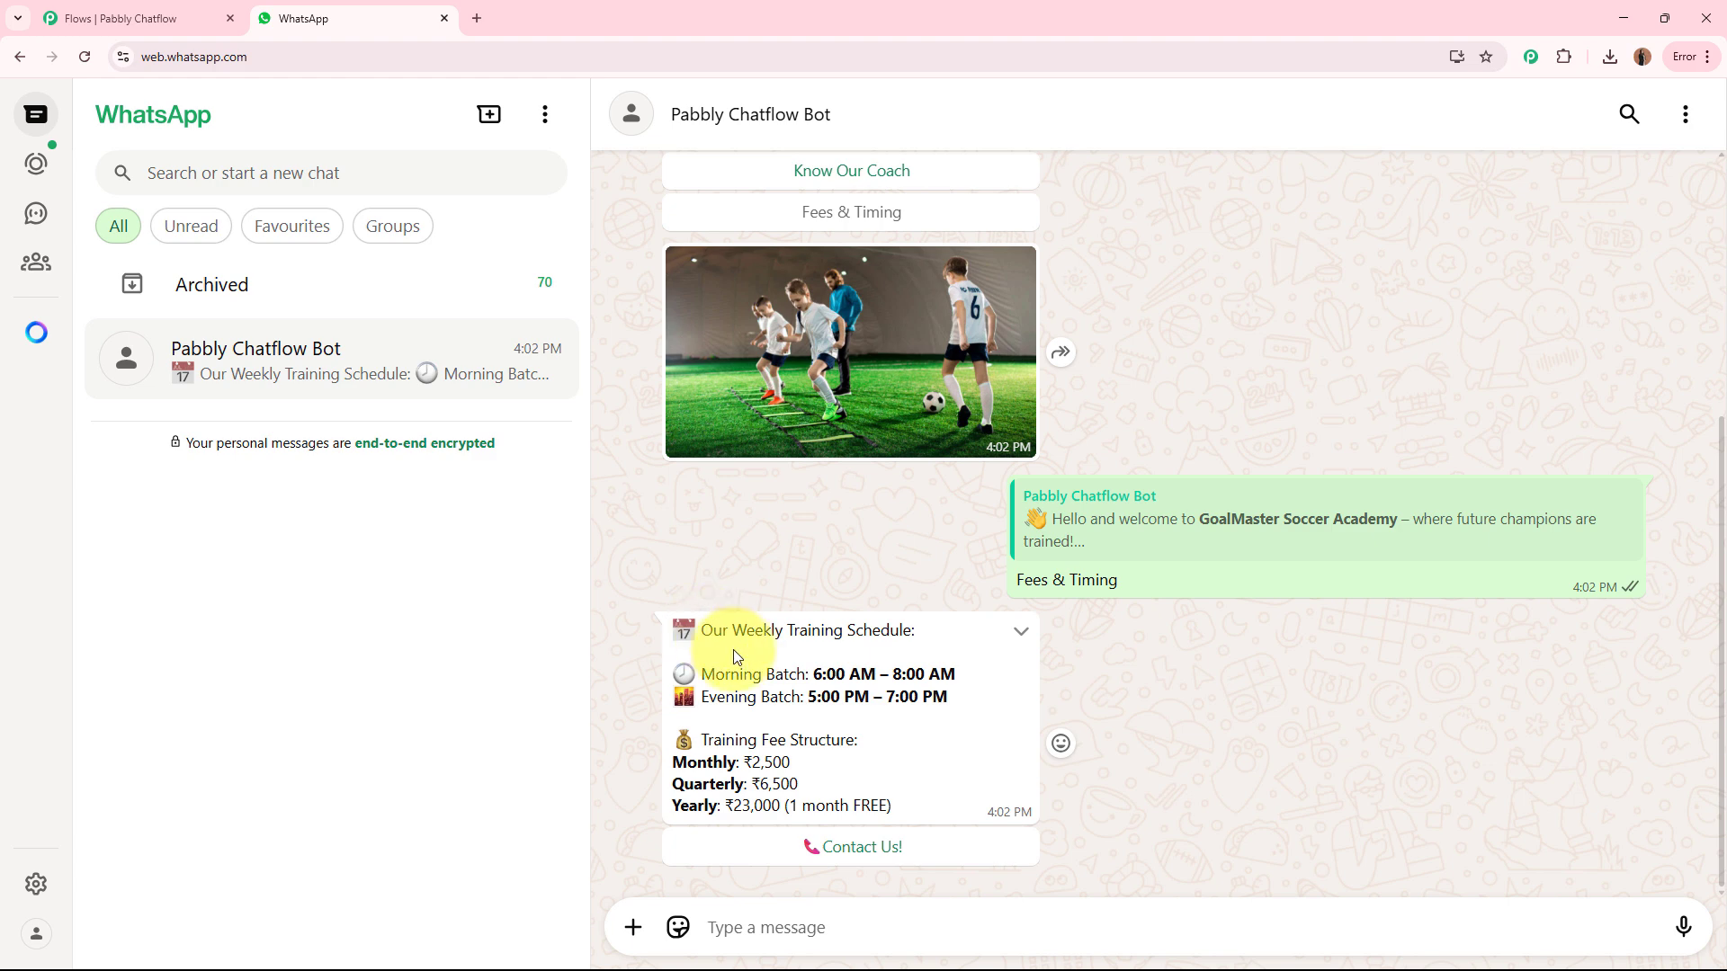
left_click_drag(702, 629, 960, 786)
left_click(921, 855)
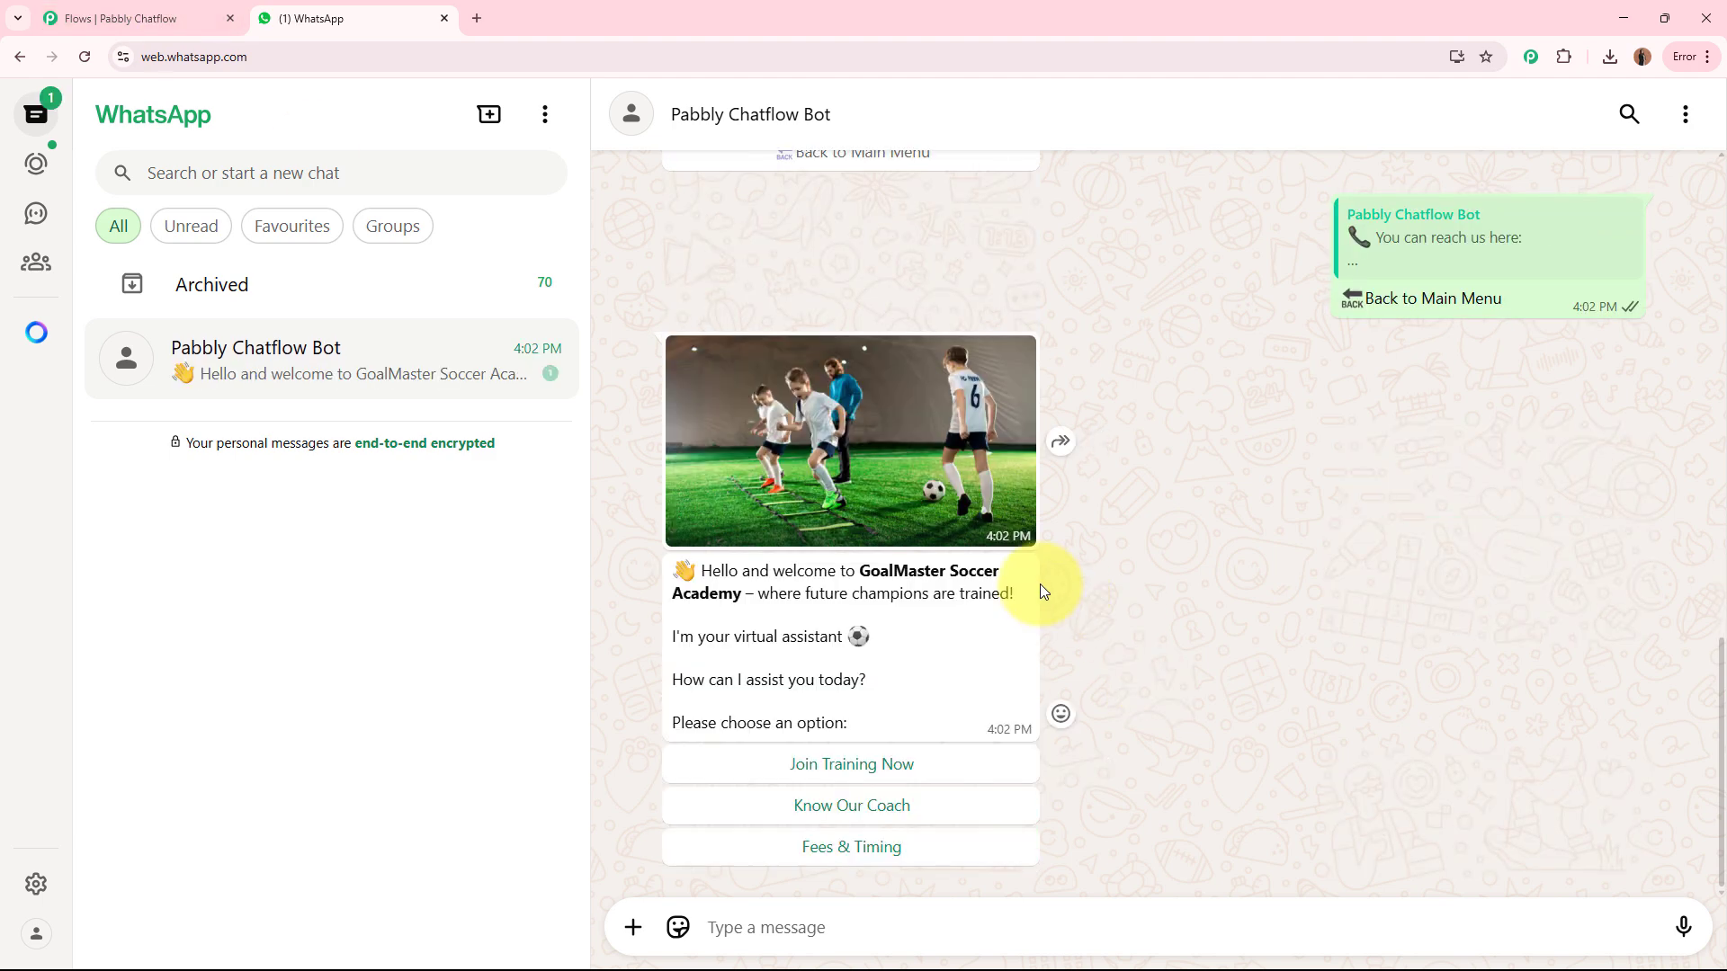
left_click(153, 9)
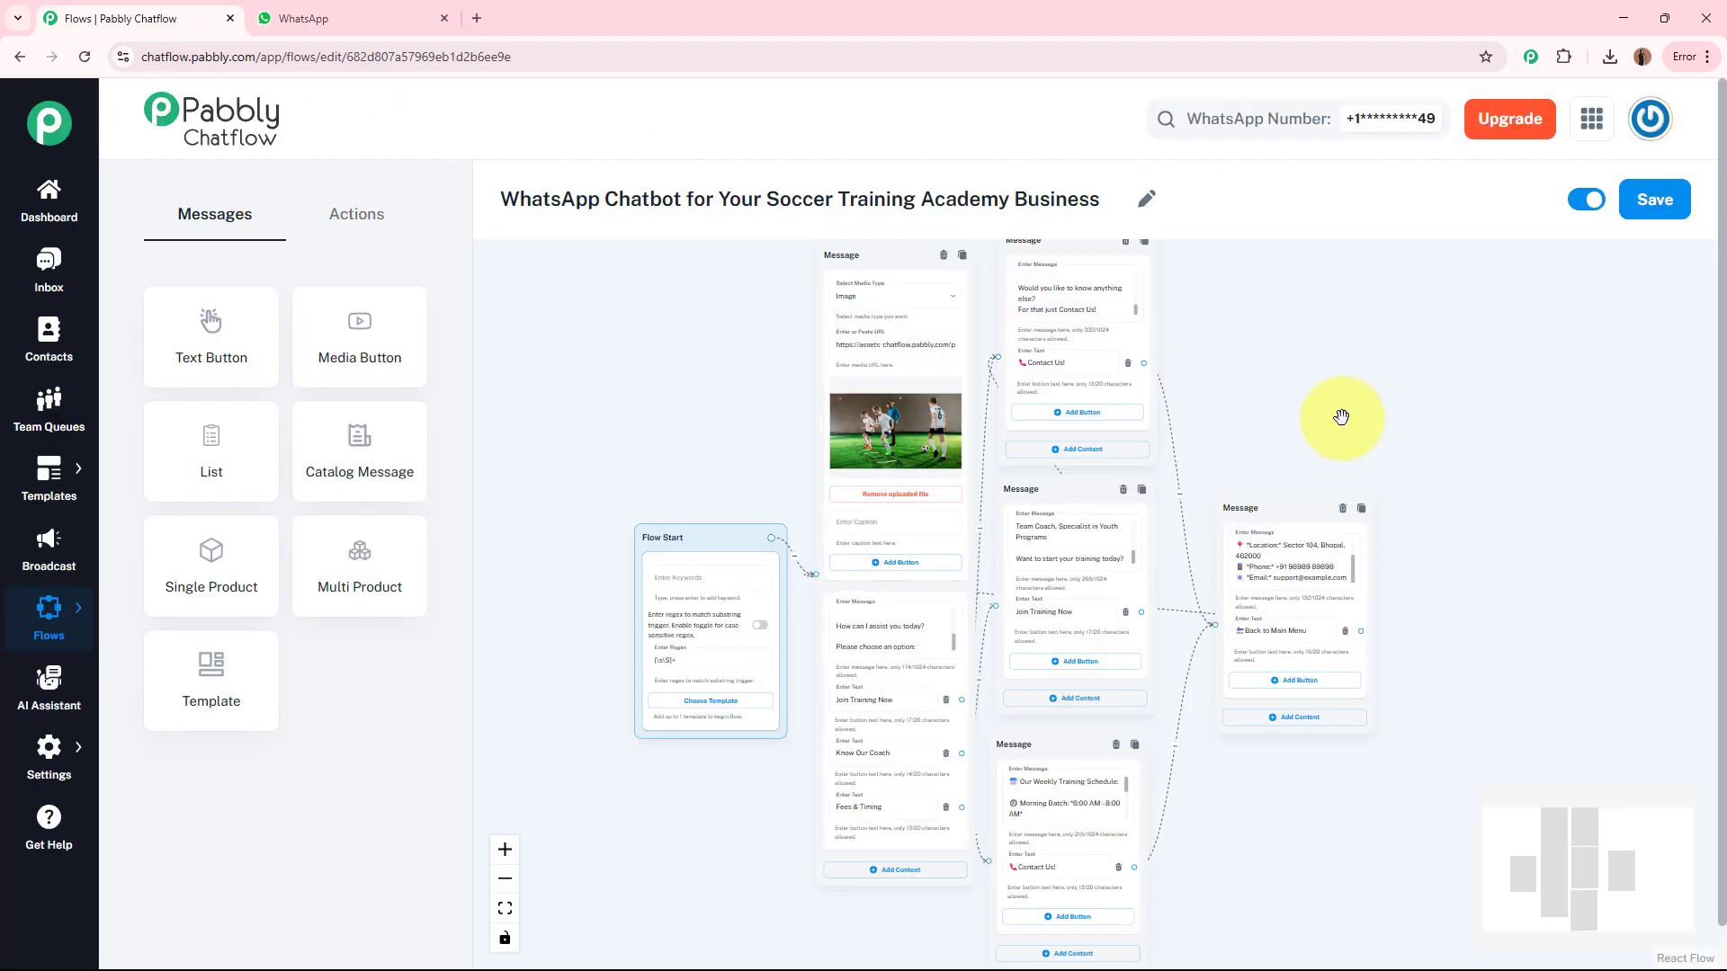